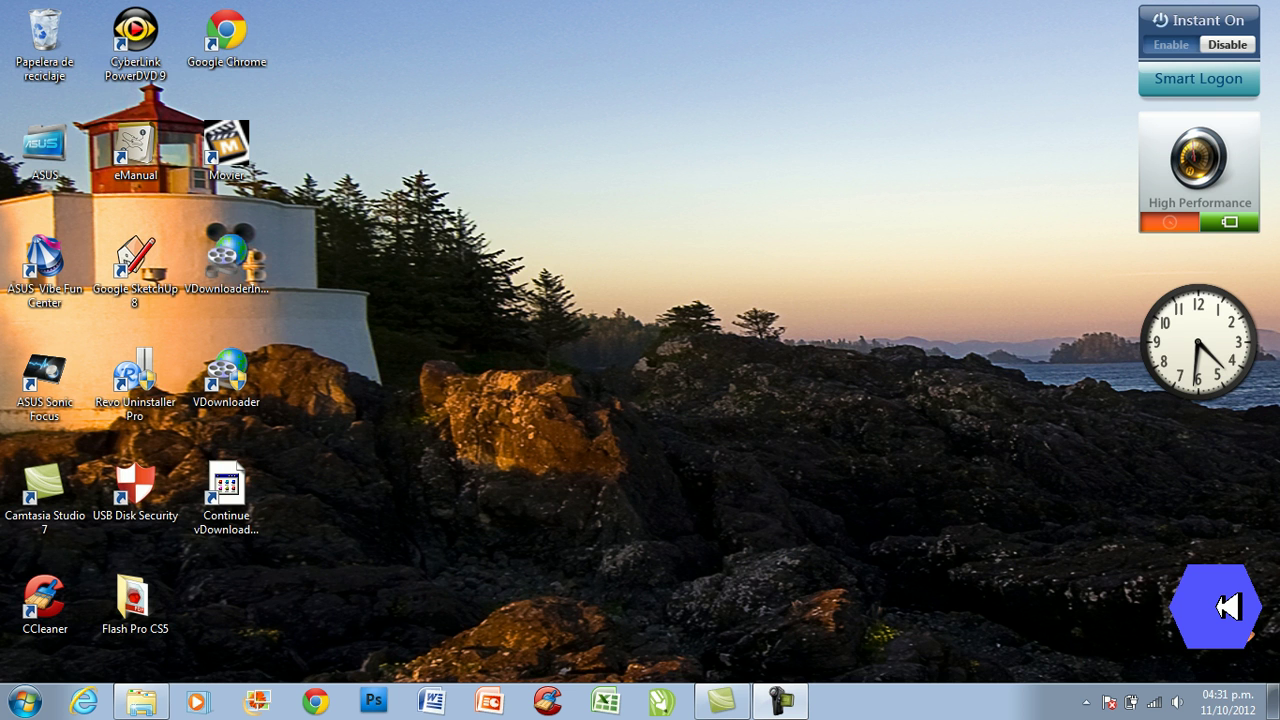
- Browse from Equipo to the EXCEL folder on DATA (D:) and select the DatosCarga workbook
left_click(27, 702)
left_click(297, 452)
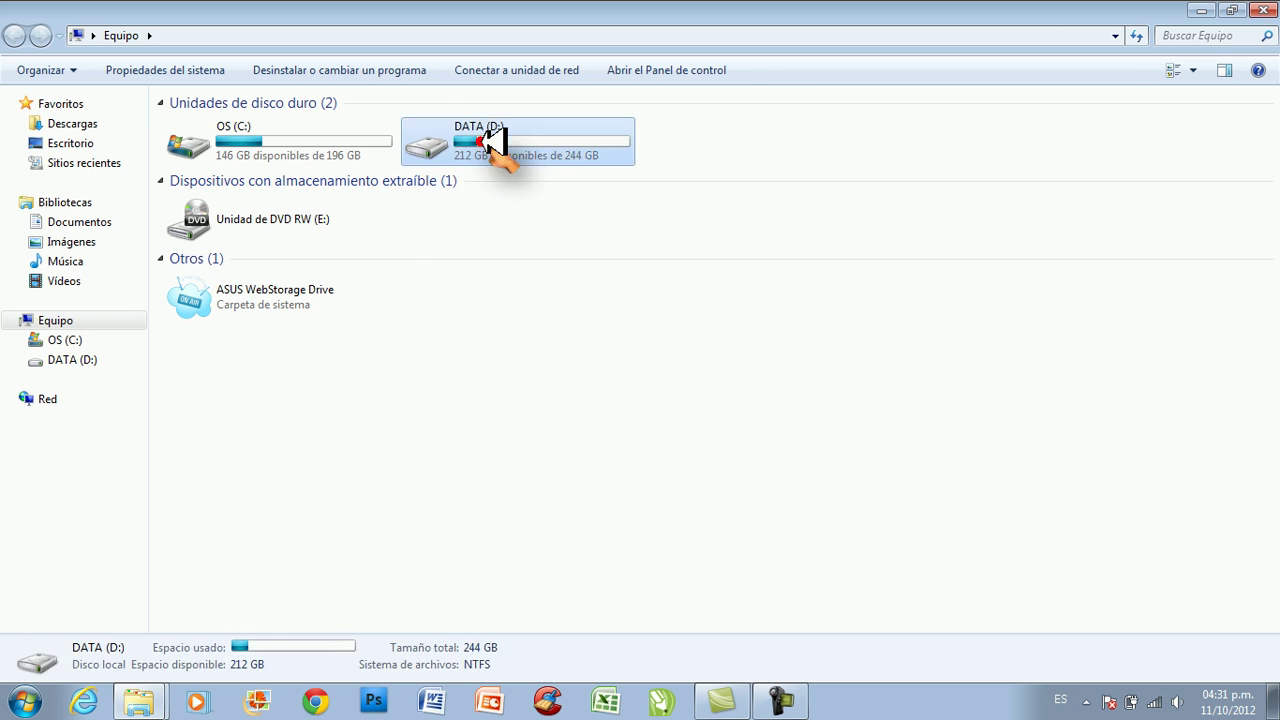
double_click(488, 143)
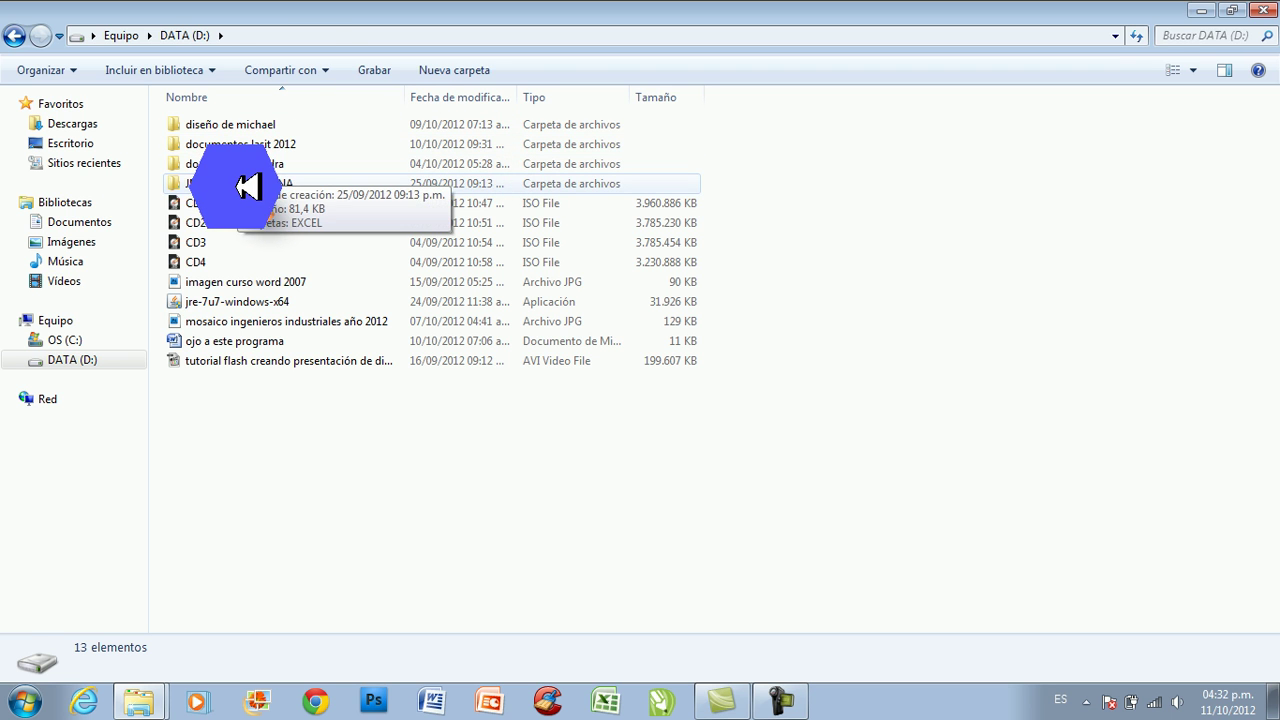
double_click(246, 186)
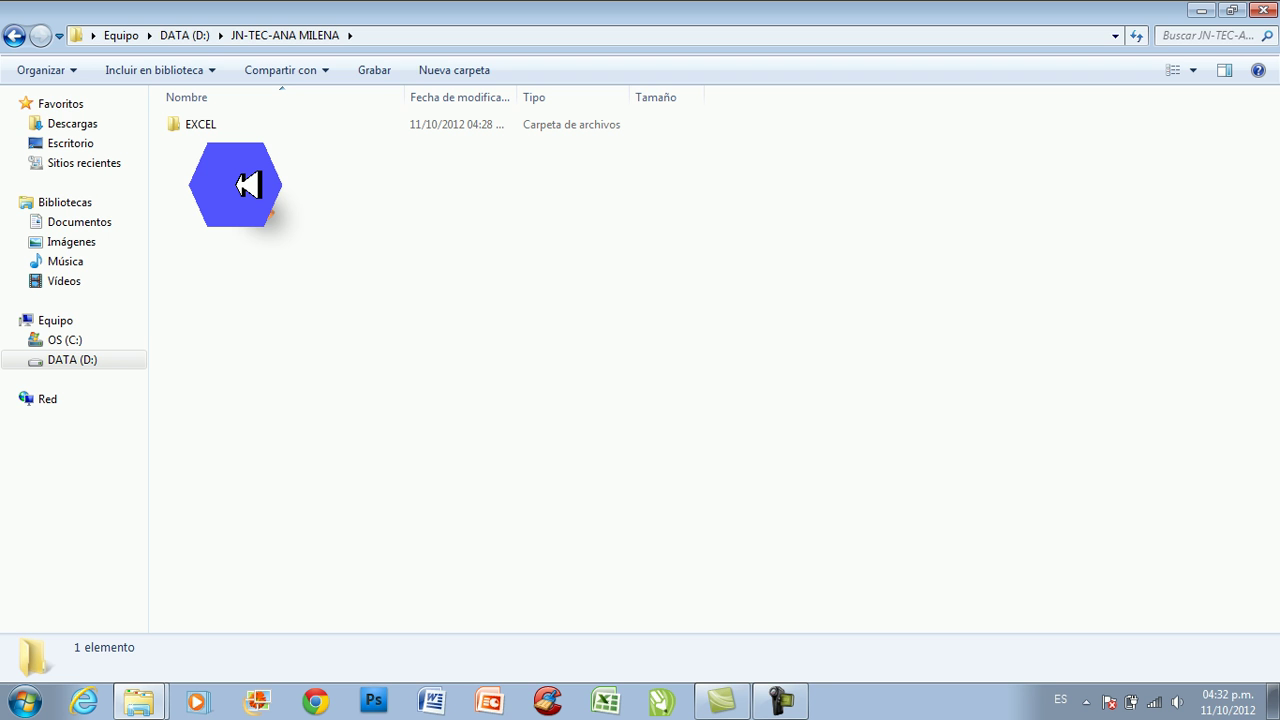
double_click(210, 125)
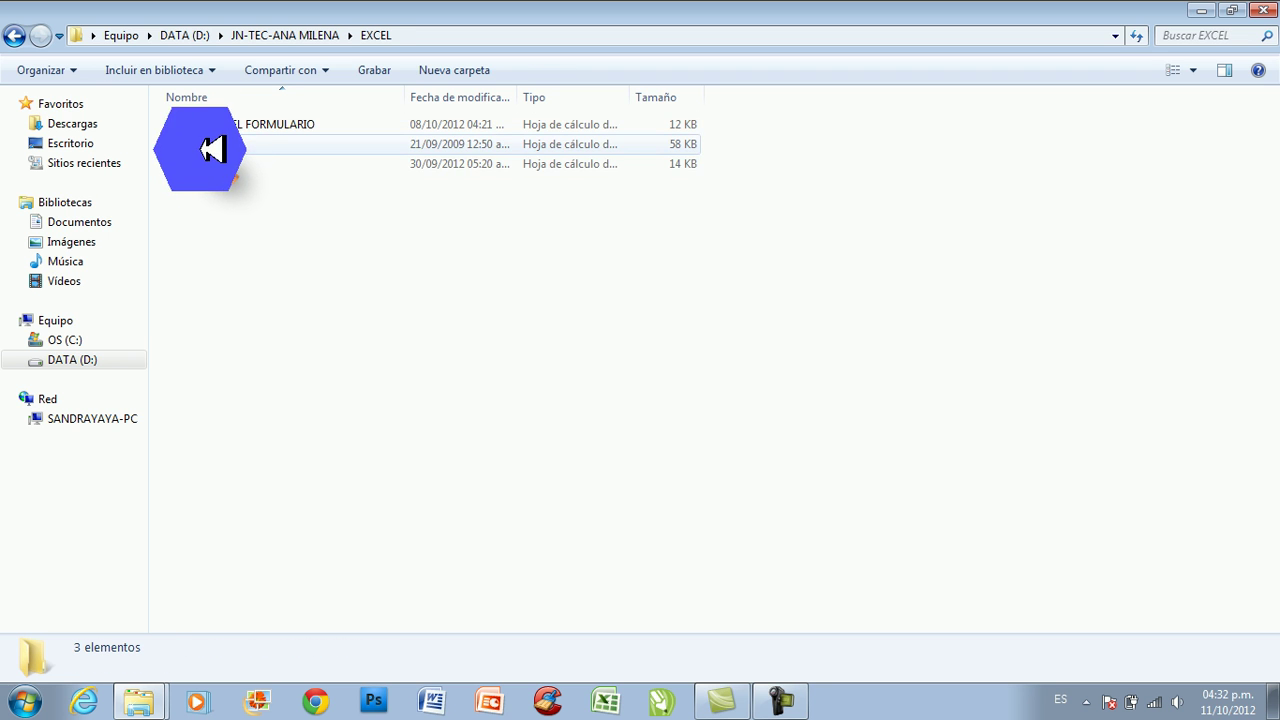
left_click(212, 148)
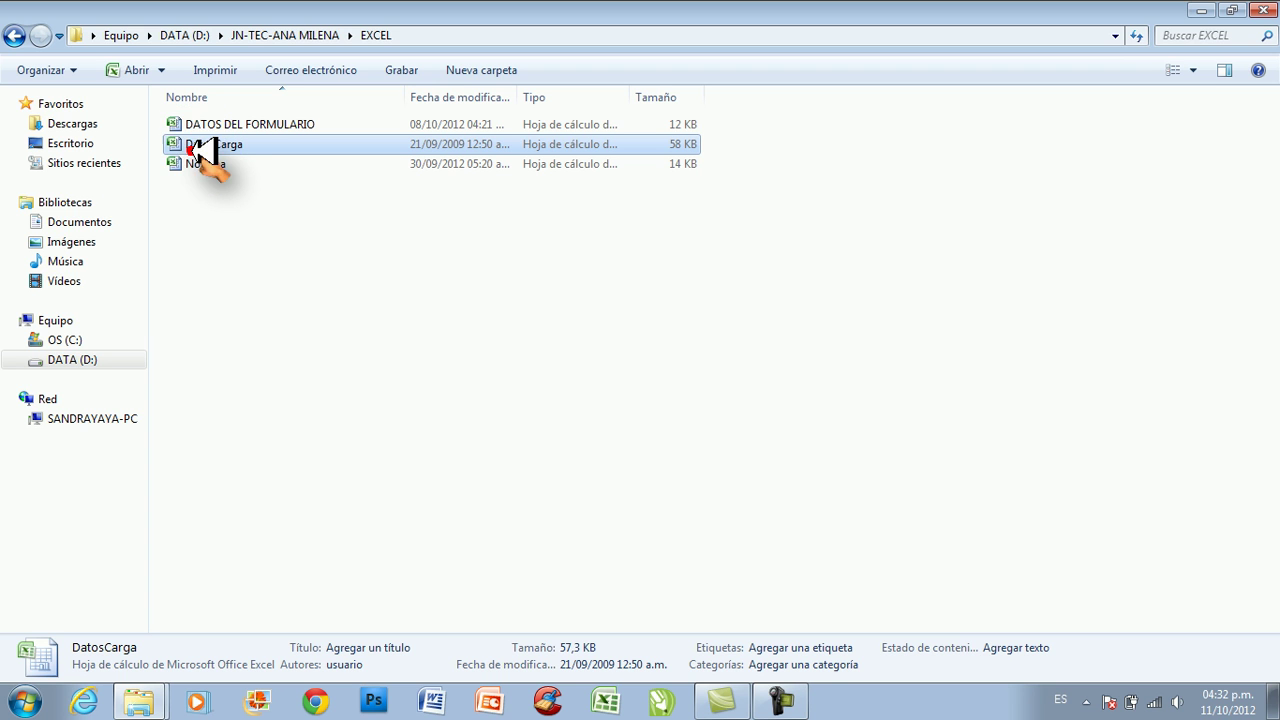
- Open DatosCarga and look through the Productos, Personas and Importar sheets, ending on Productos
double_click(202, 150)
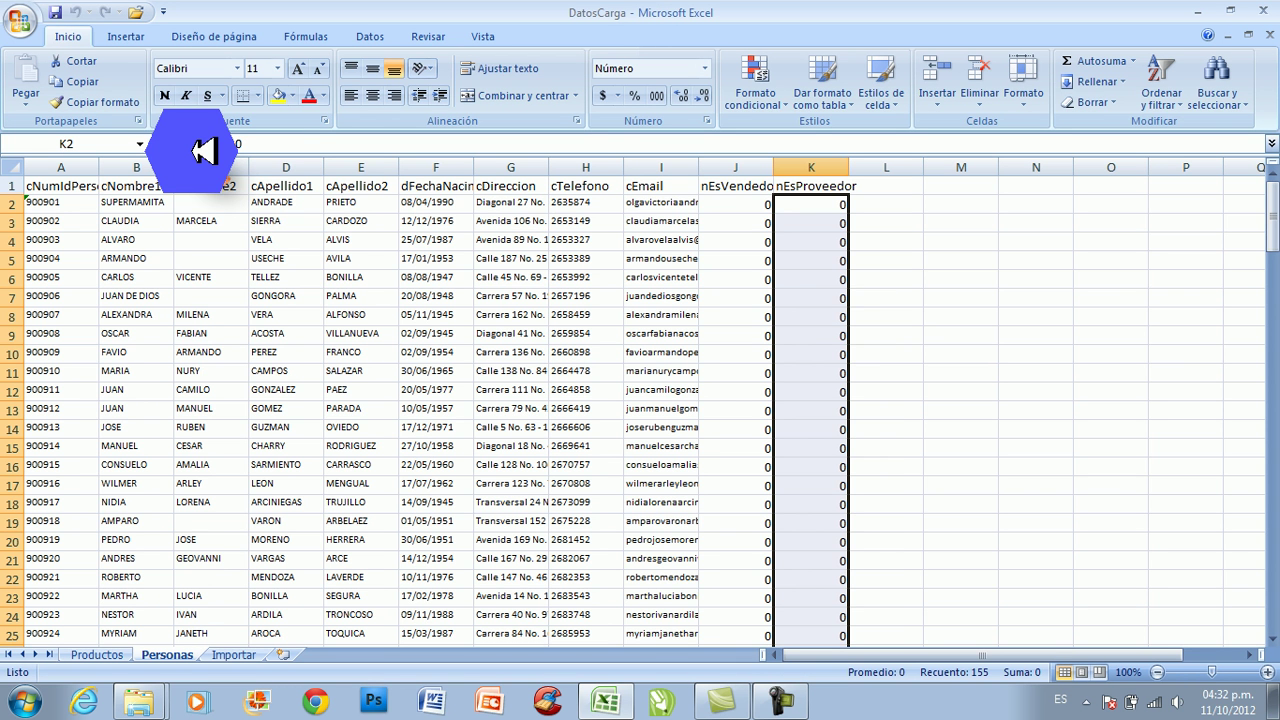
left_click(858, 280)
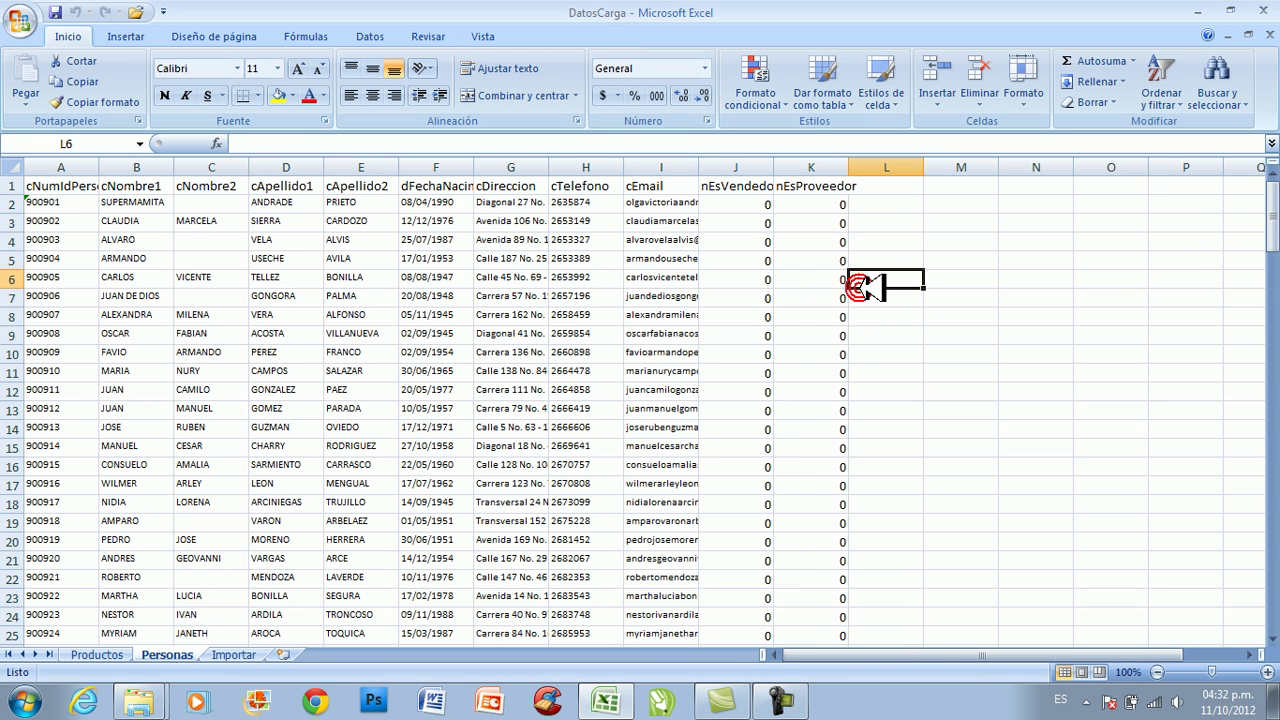
left_click(95, 654)
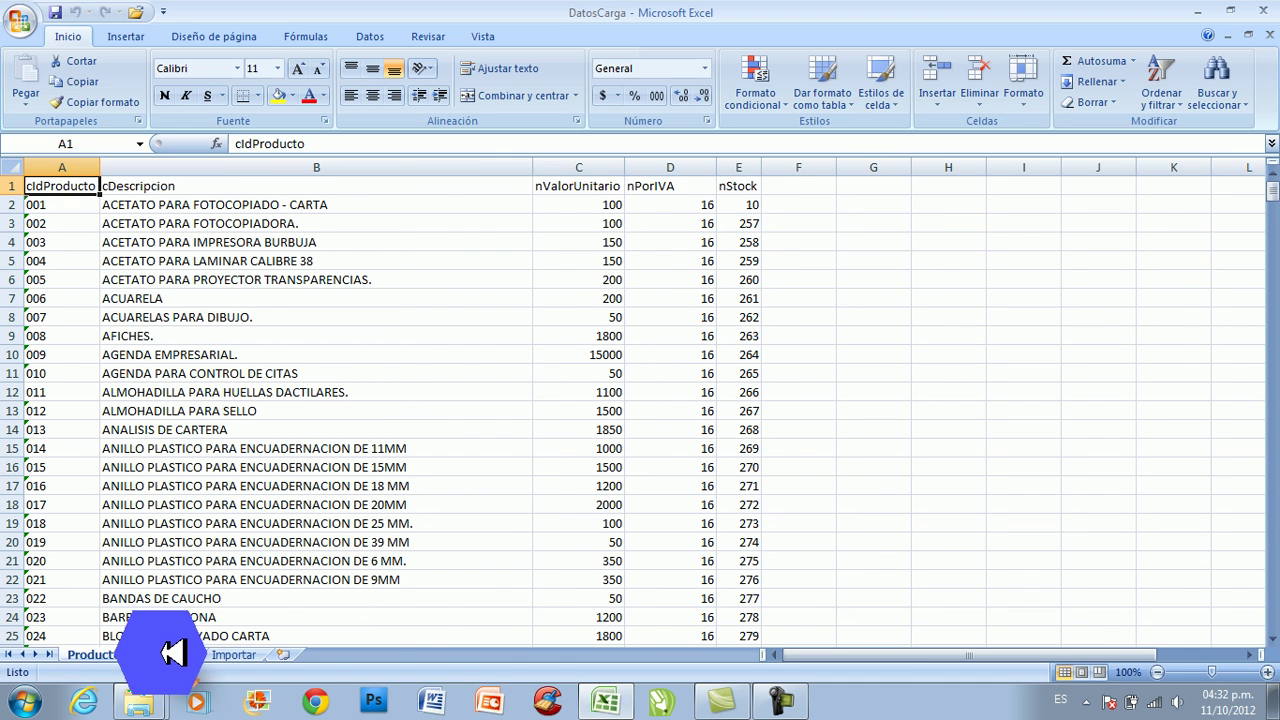
left_click(168, 654)
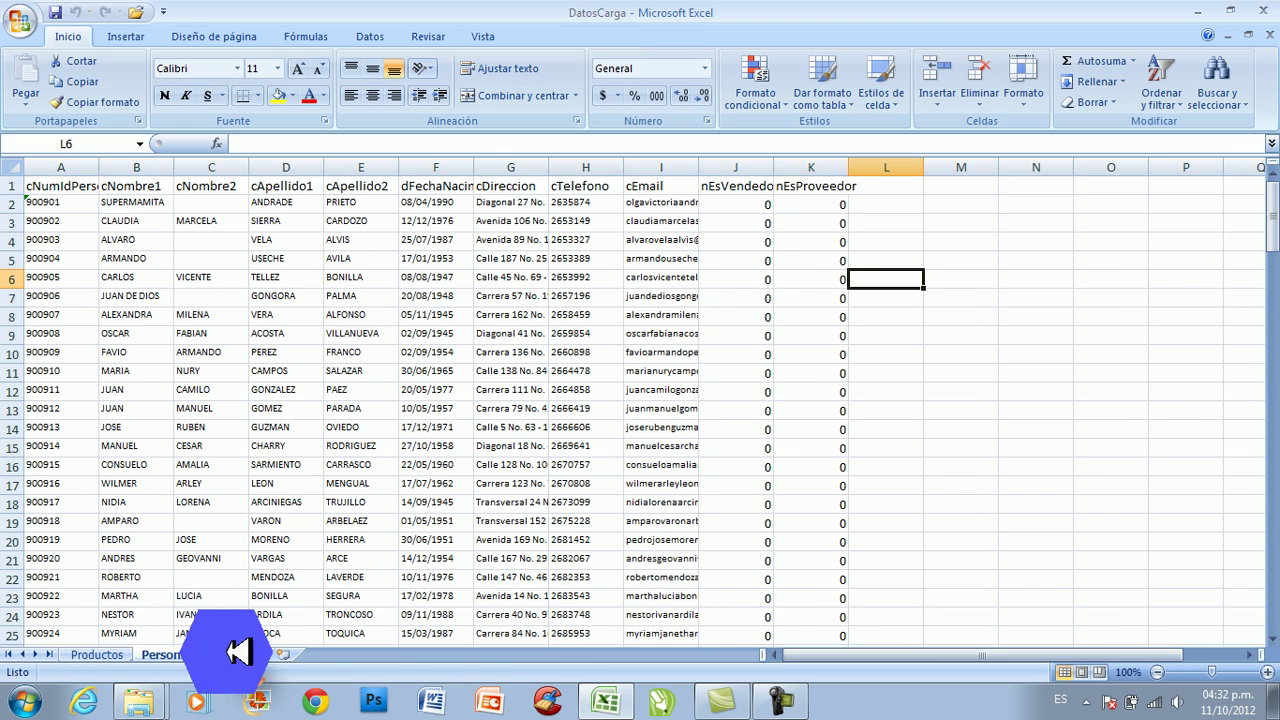
left_click(230, 654)
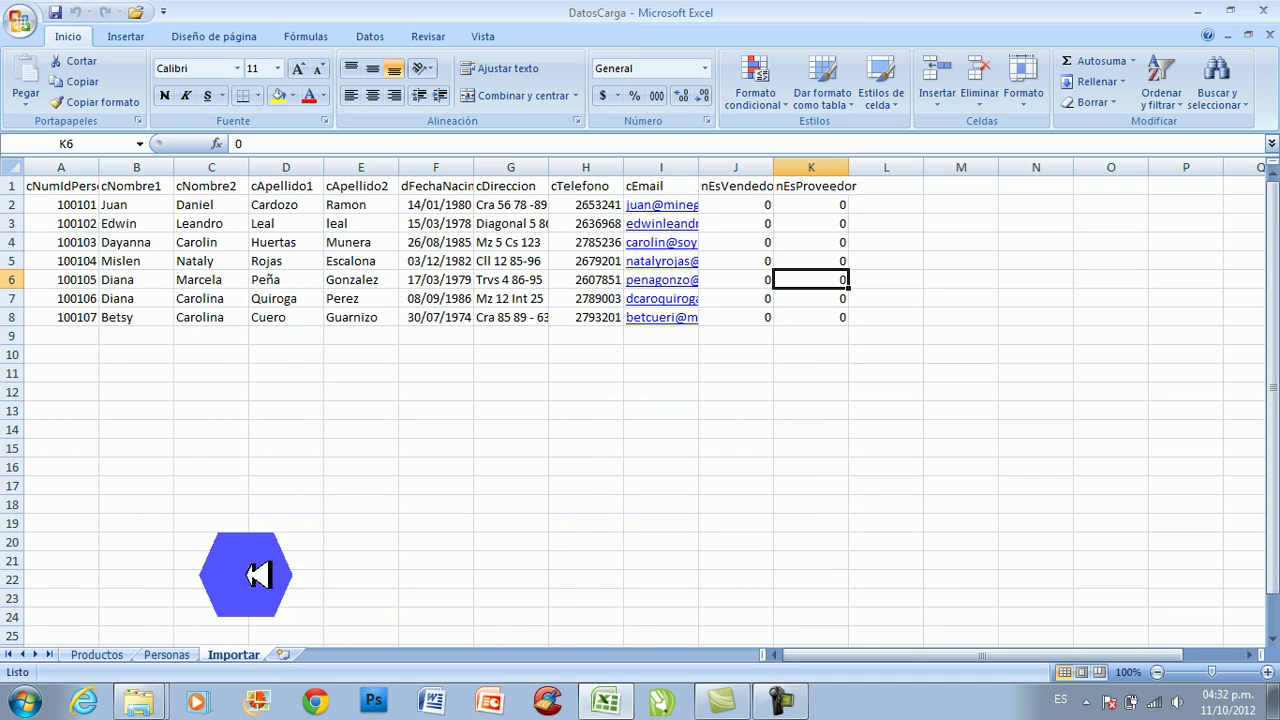
left_click(108, 656)
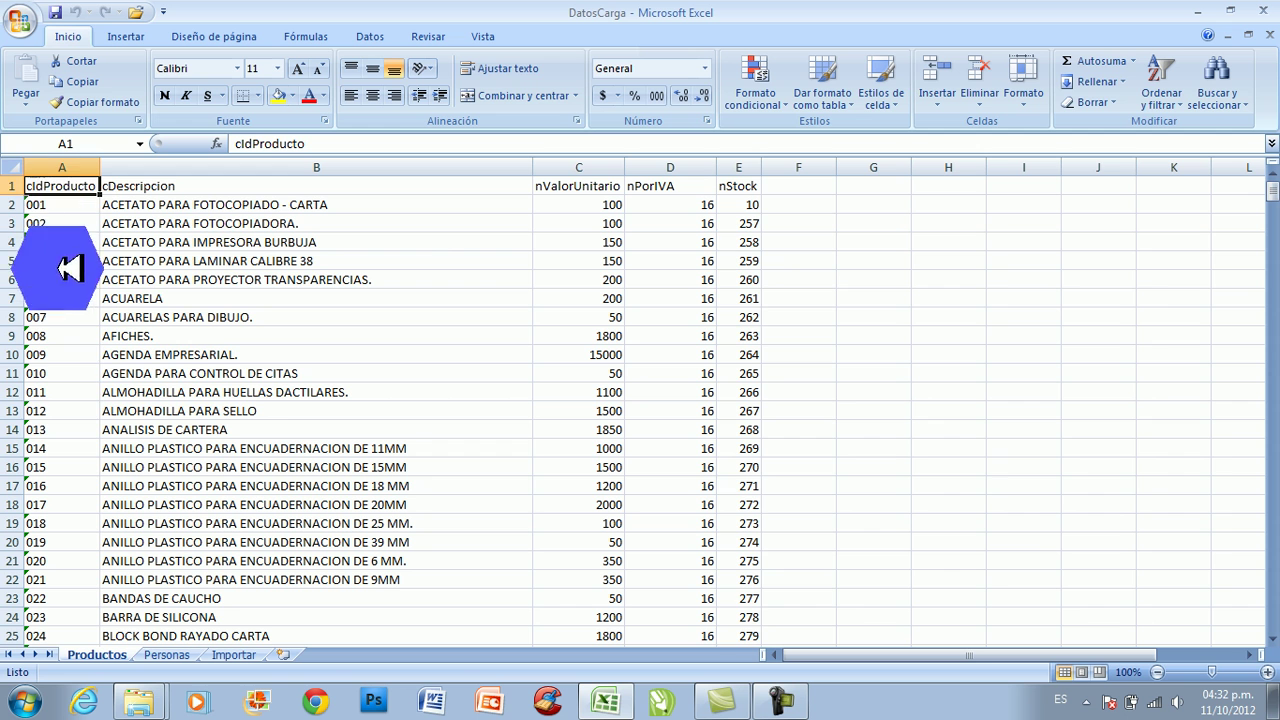
scroll(100, 290, "down", 3)
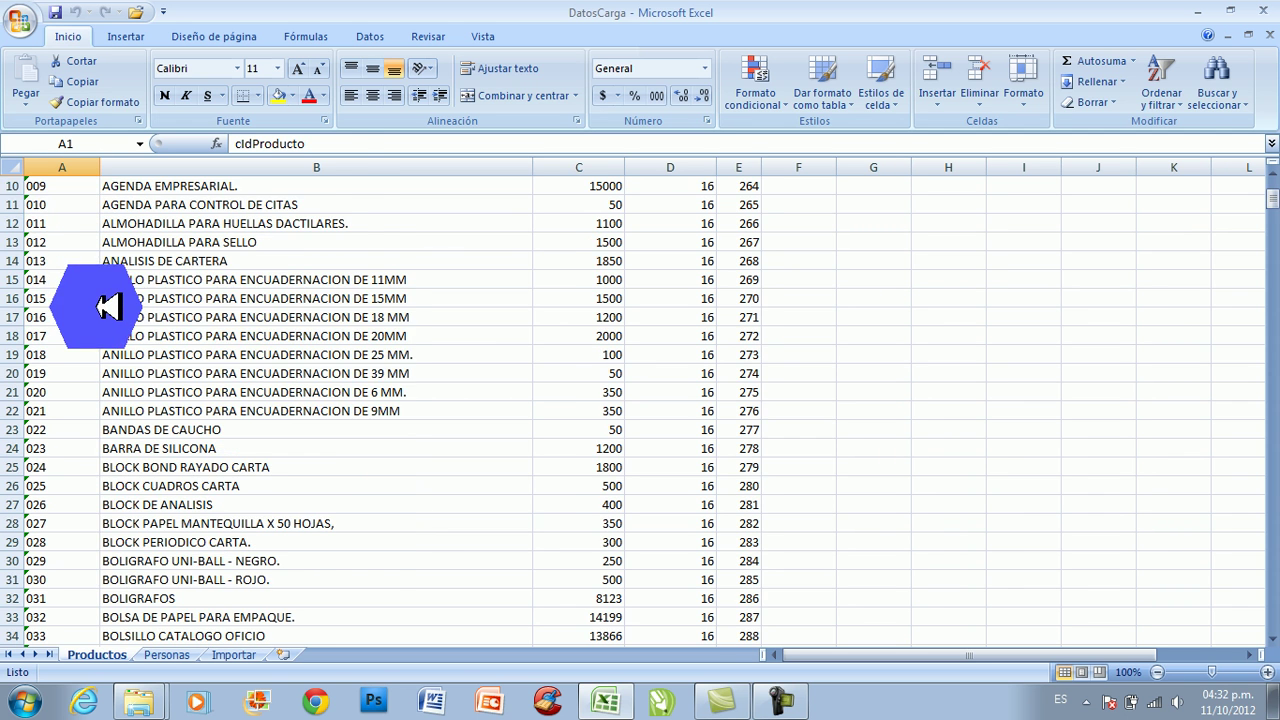
scroll(95, 270, "up", 3)
- Check that the Productos list runs from A2 down to row 536 and return to the top
left_click(62, 205)
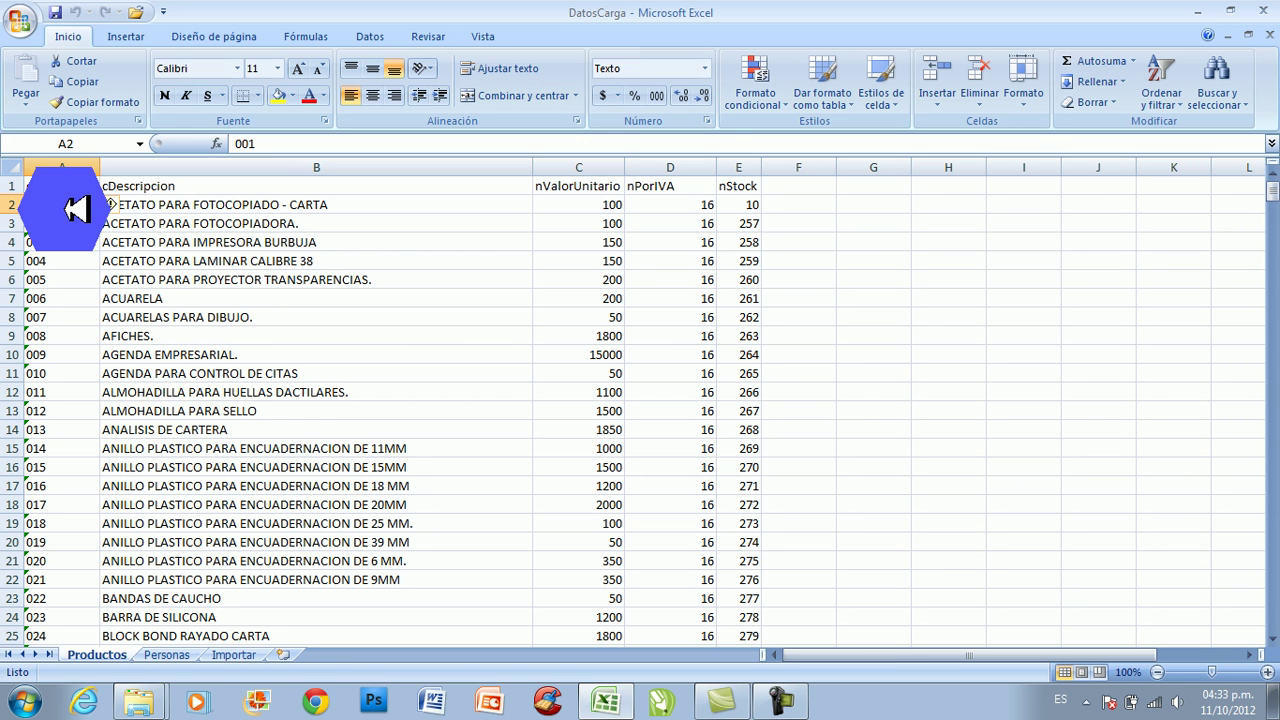
key("End")
key("Down")
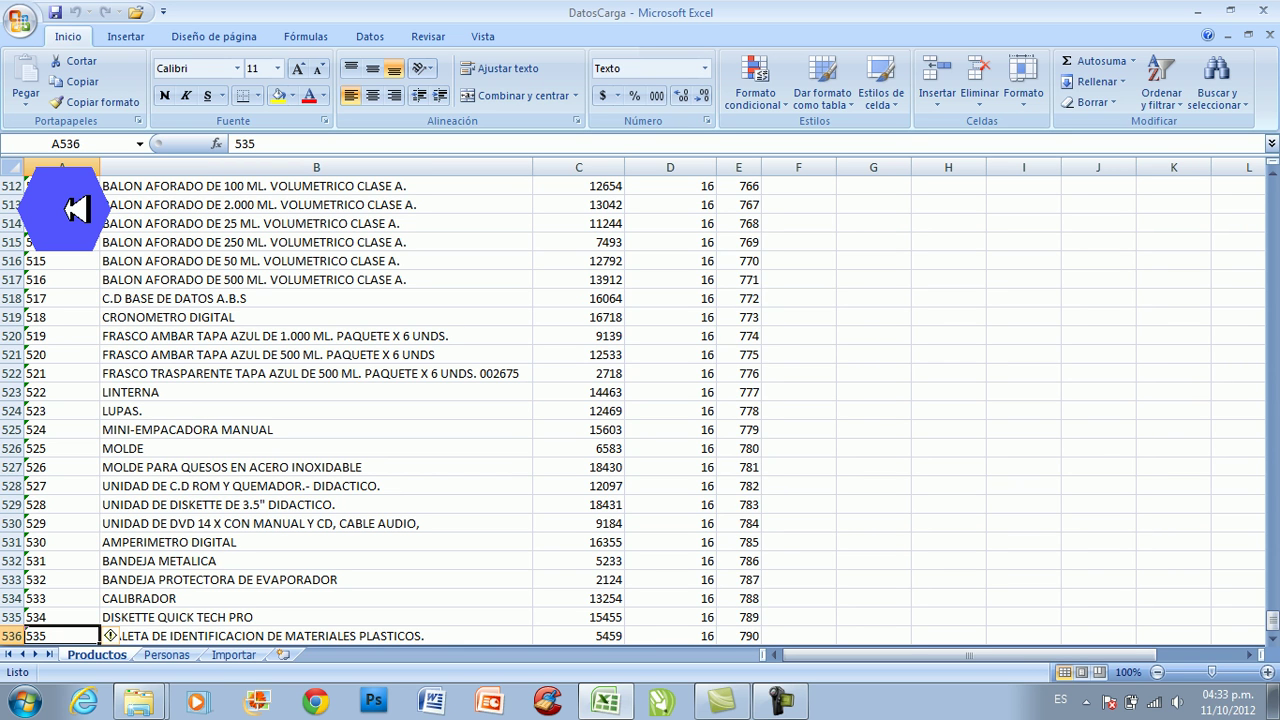
key("End")
key("Up")
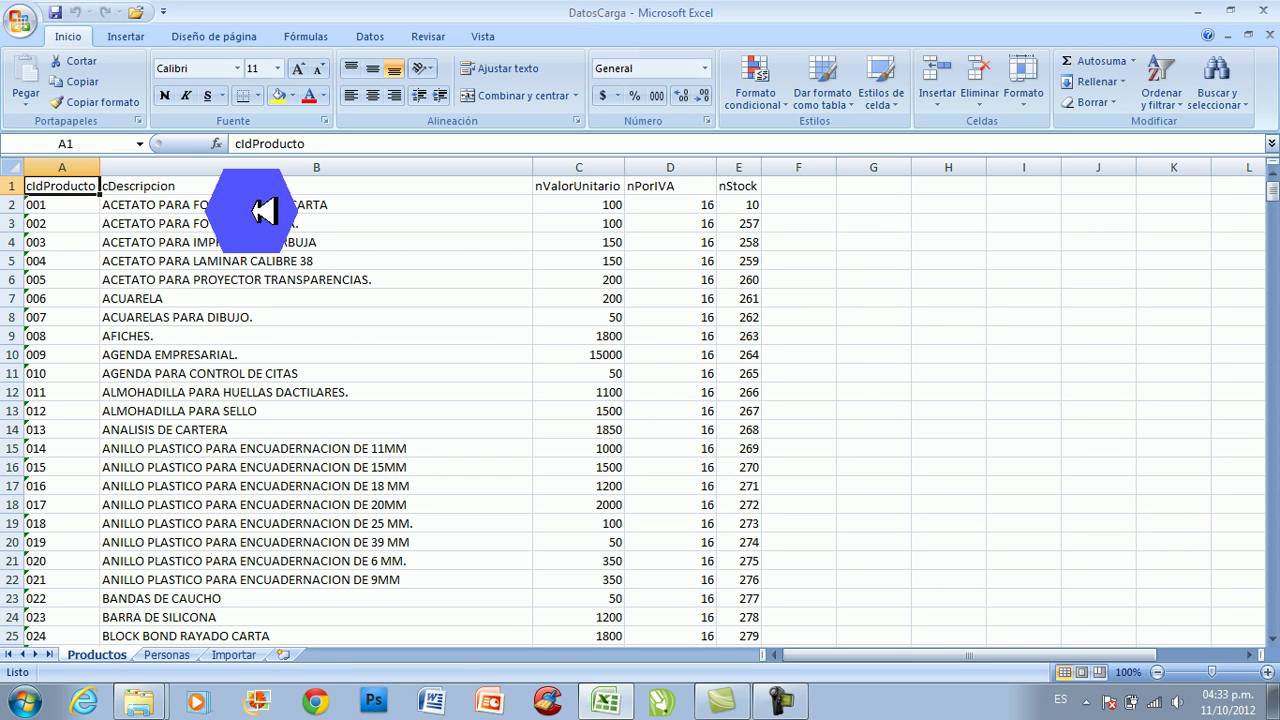
- Inspect the first product's description, price 100, VAT 16 and stock 10, then show the Personas sheet
left_click(256, 205)
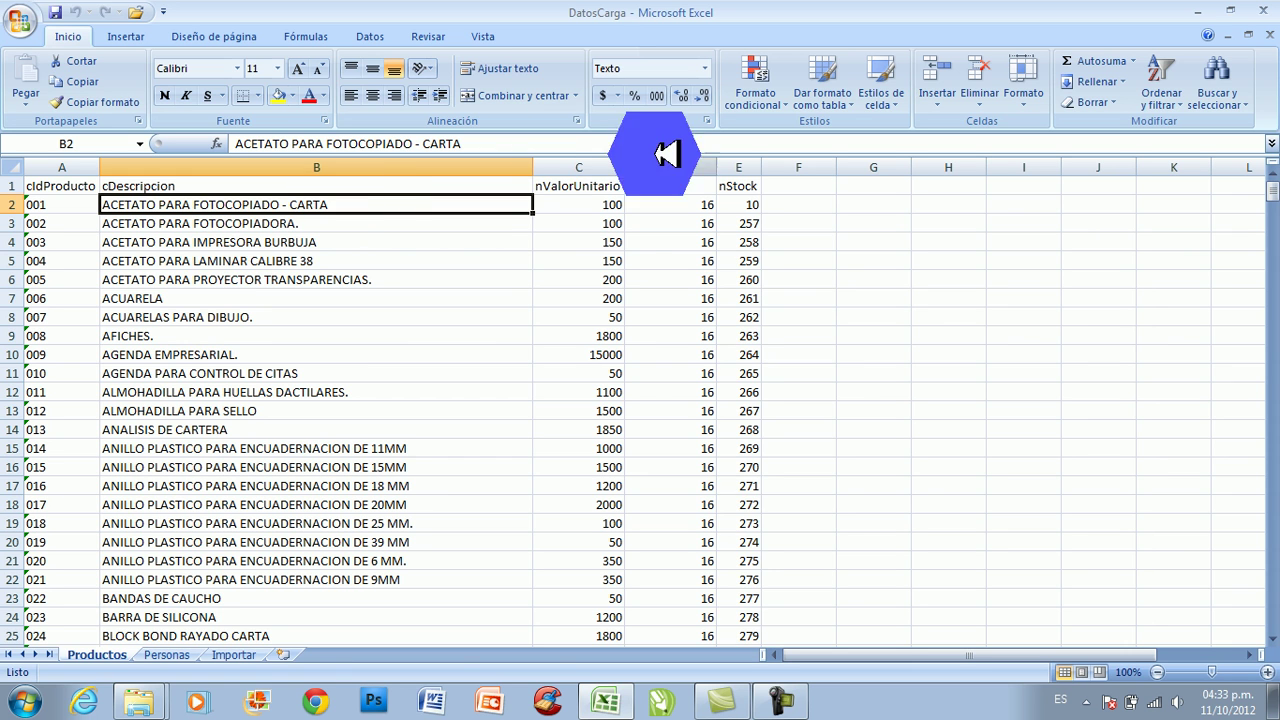
left_click(592, 203)
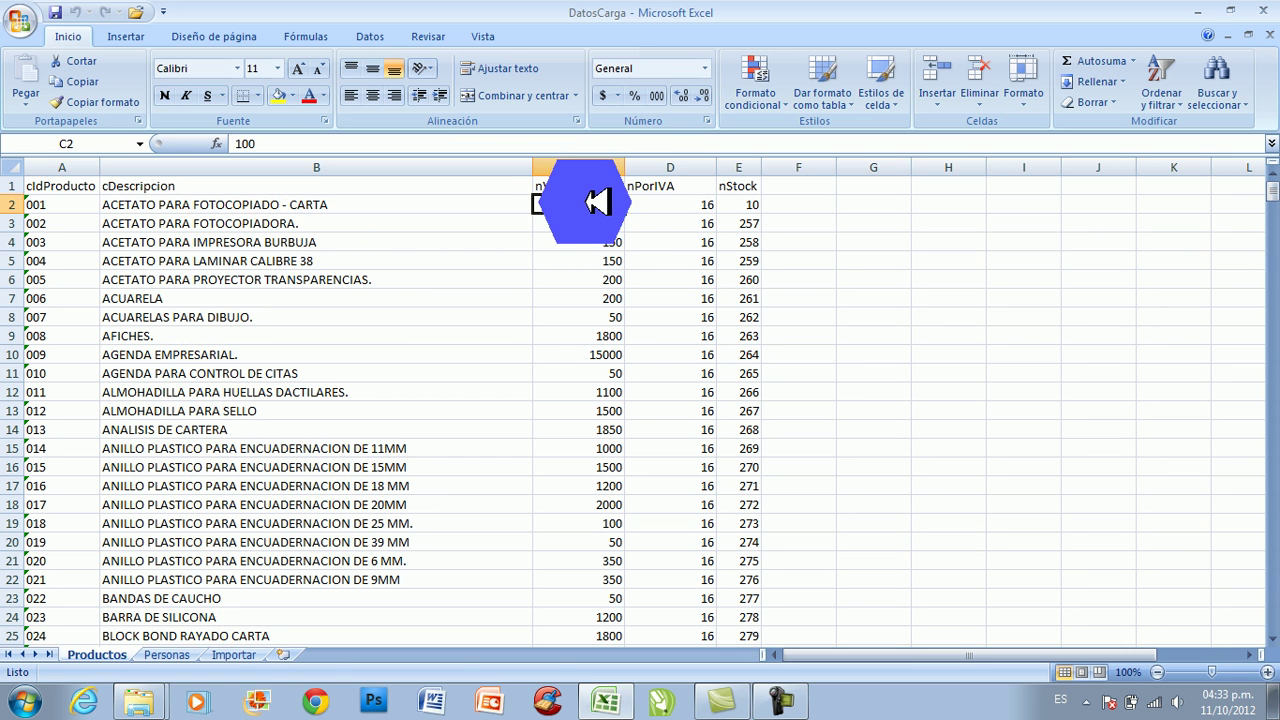
left_click(690, 204)
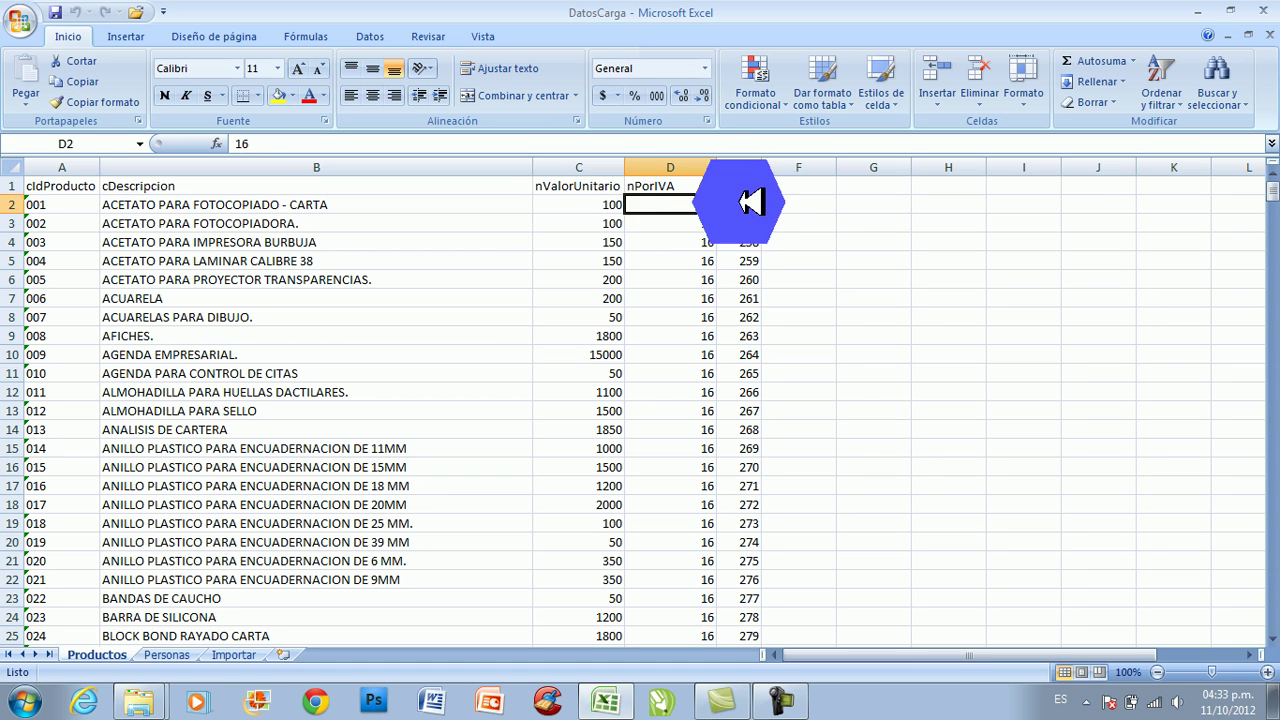
left_click(750, 203)
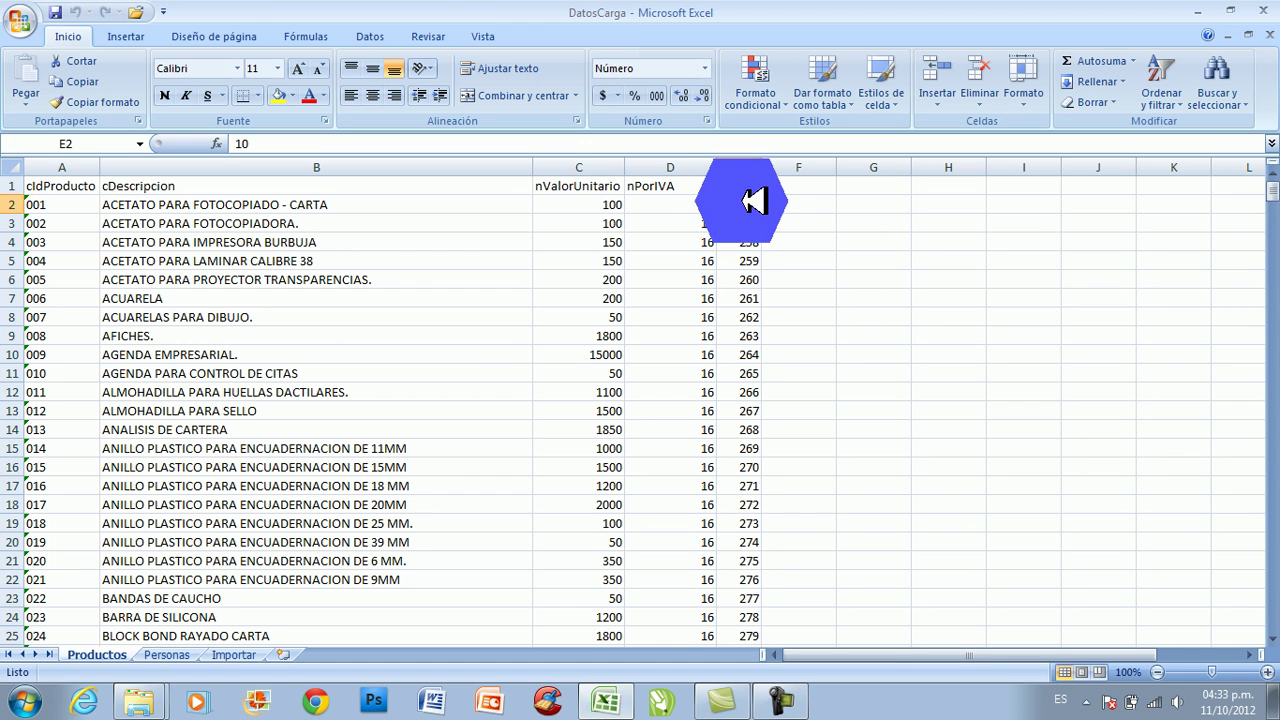
left_click(166, 655)
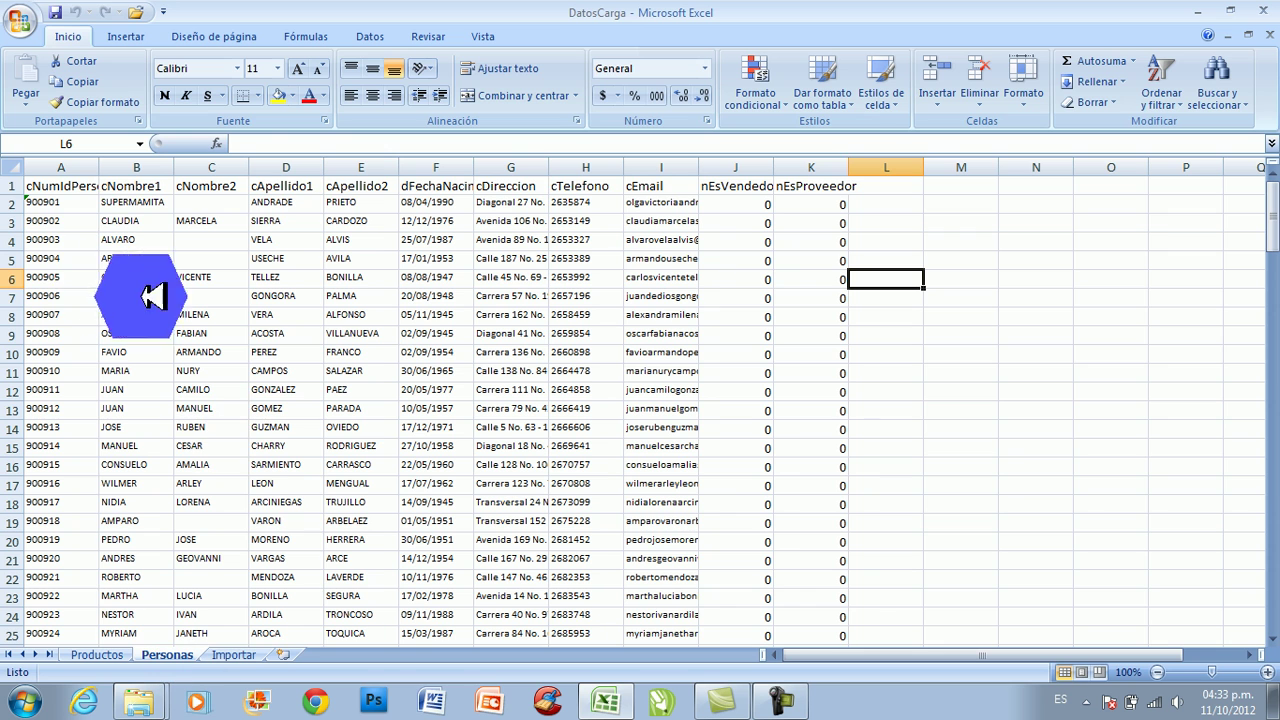
left_click(40, 202)
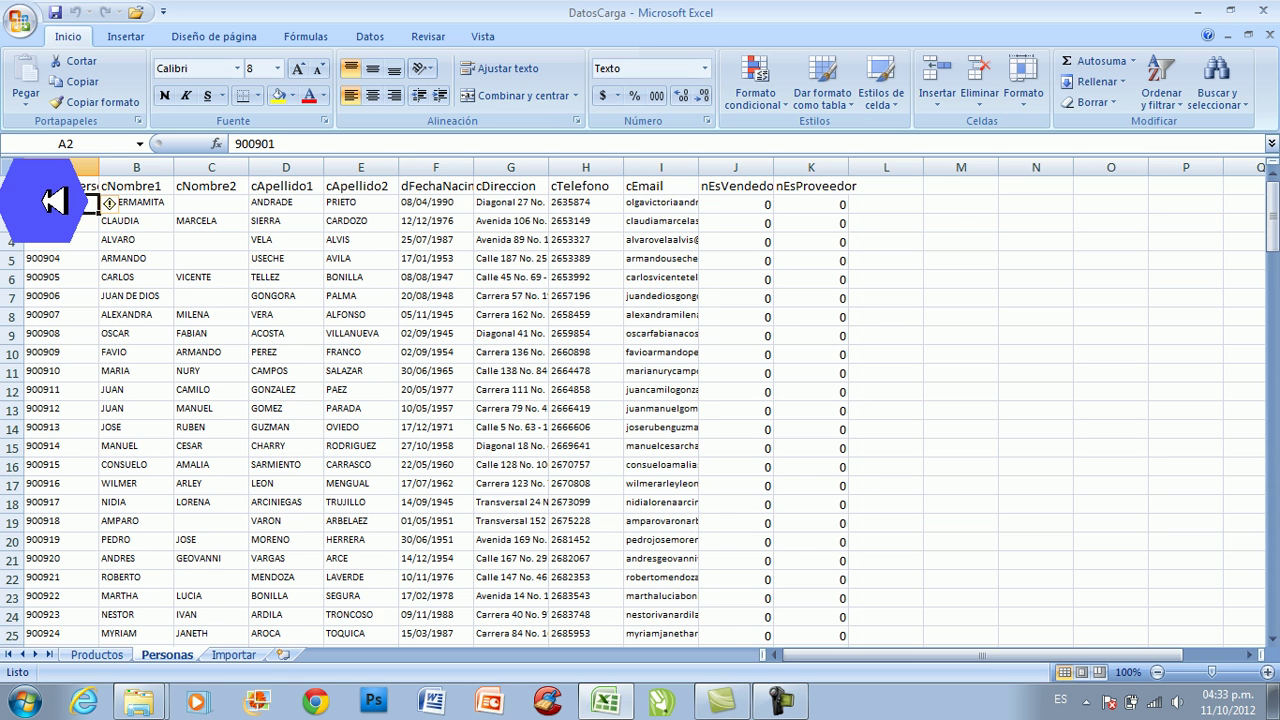
key("End")
key("Down")
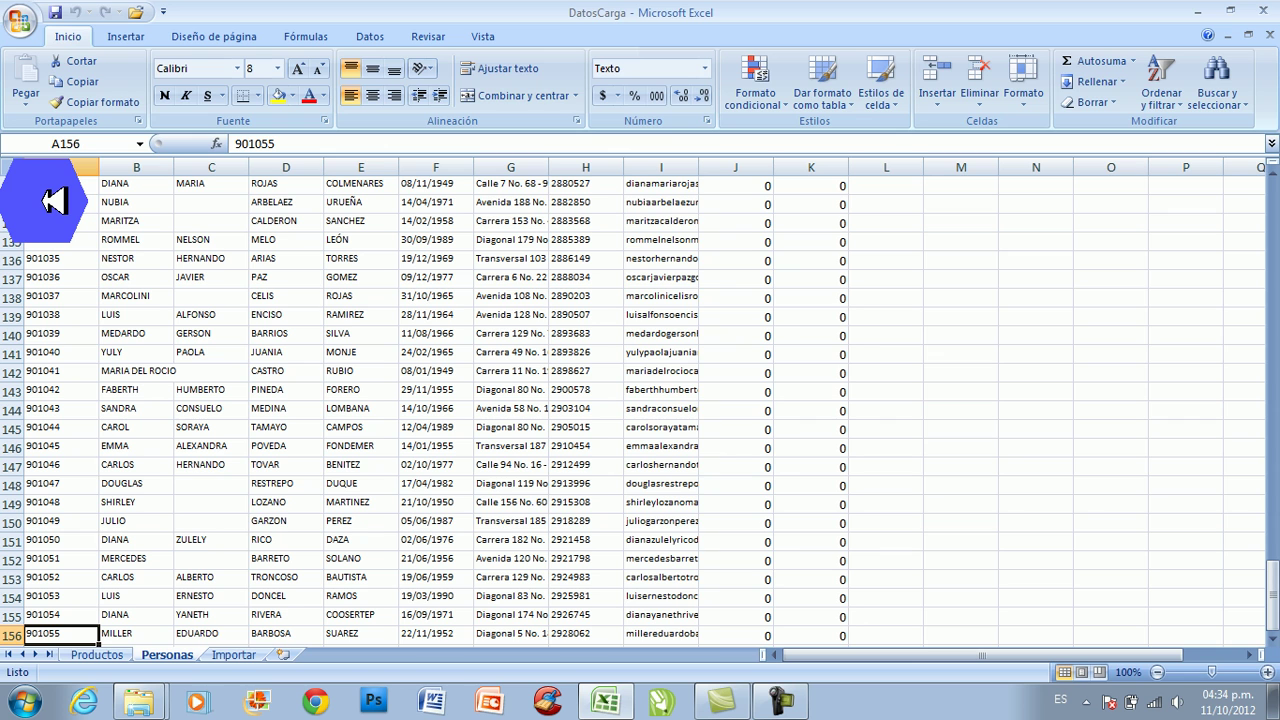
key("Up")
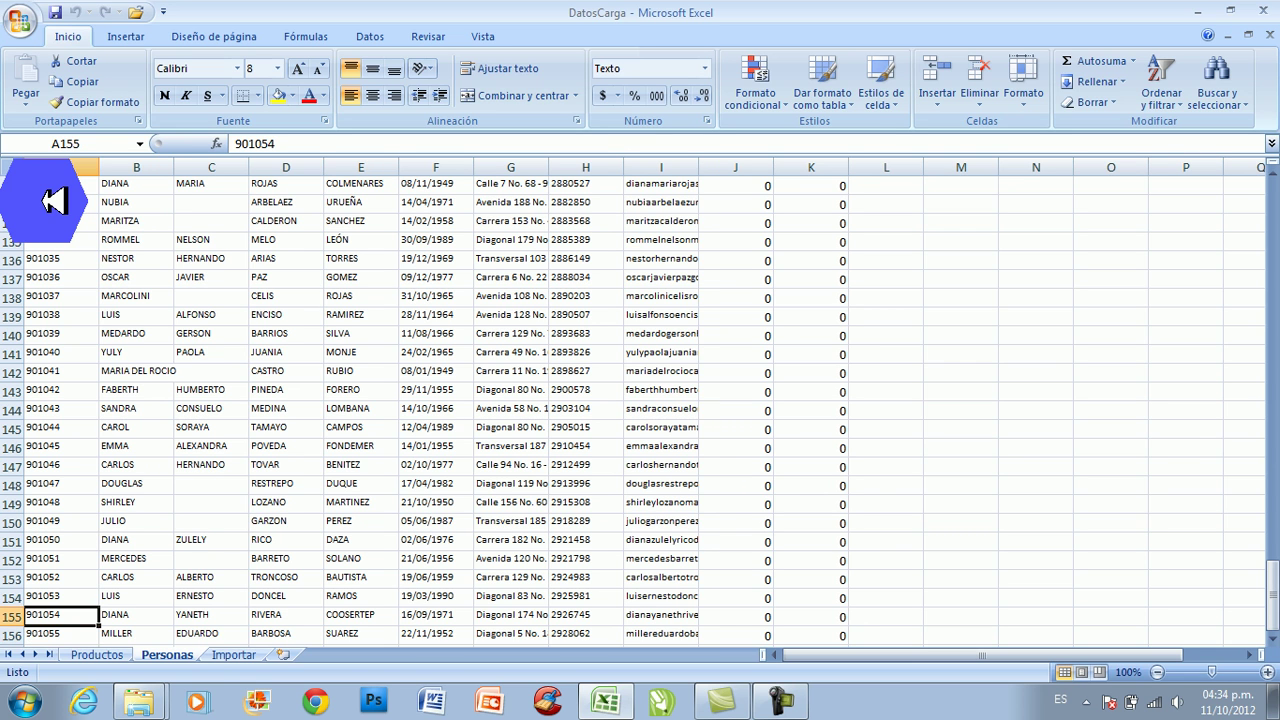
key("End")
key("Up")
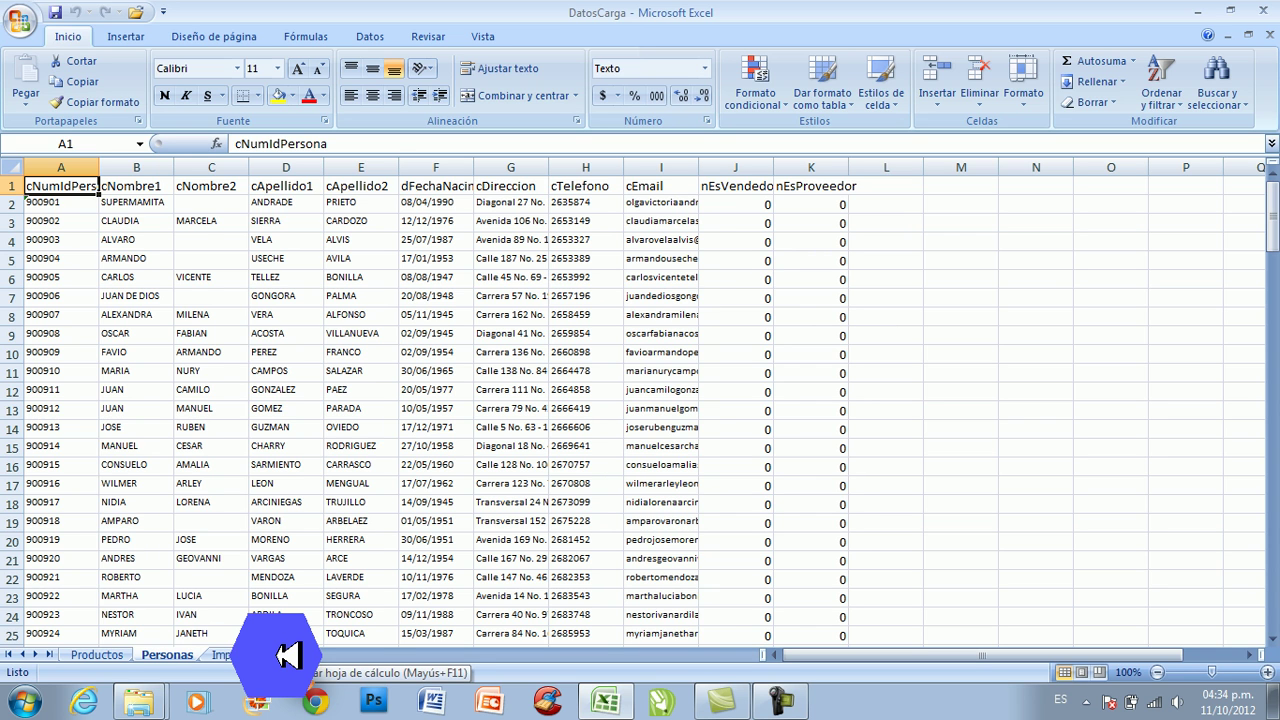
- Insert a new worksheet, move it ahead of Productos and rename it FACTURA
left_click(288, 656)
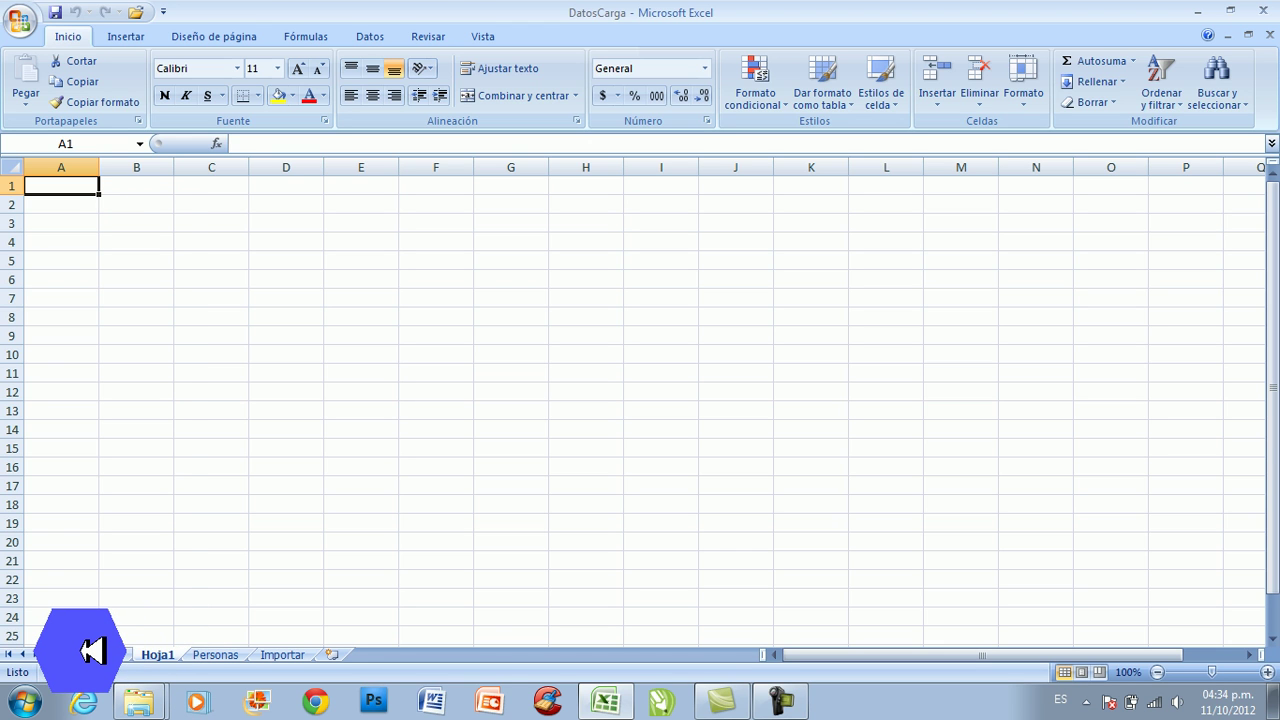
left_click_drag(92, 651, 94, 652)
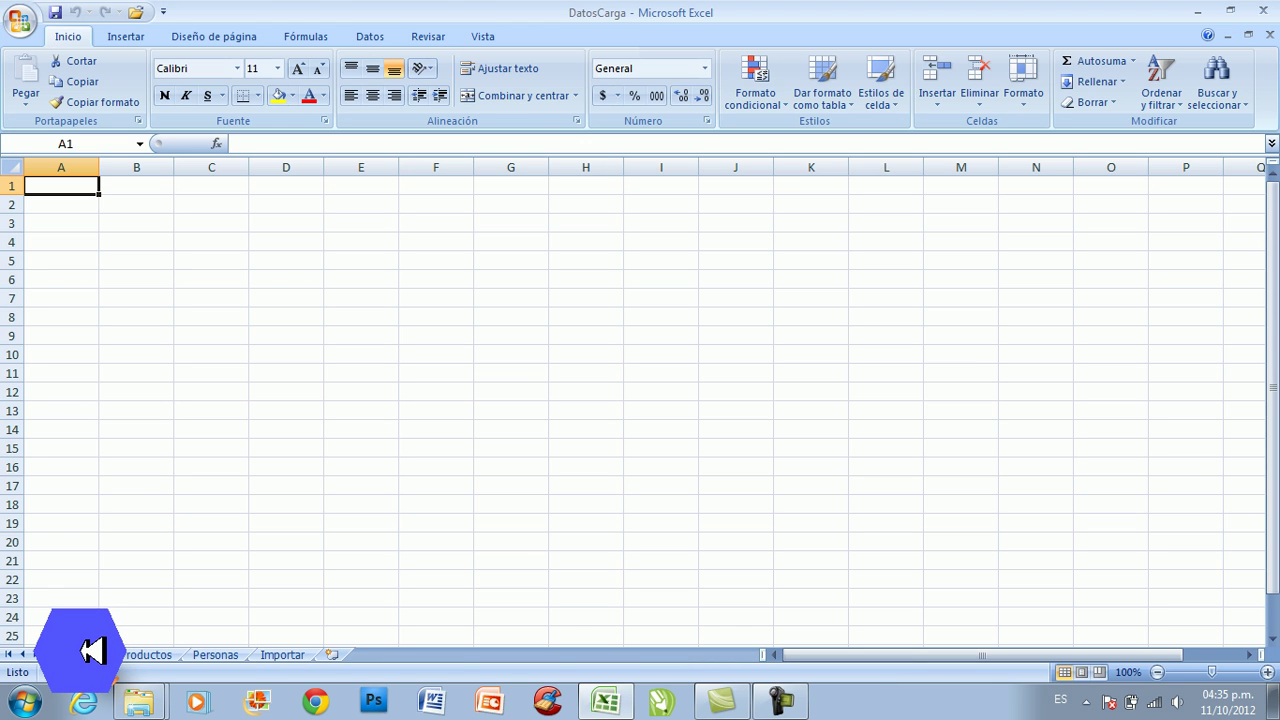
left_click_drag(92, 651, 92, 651)
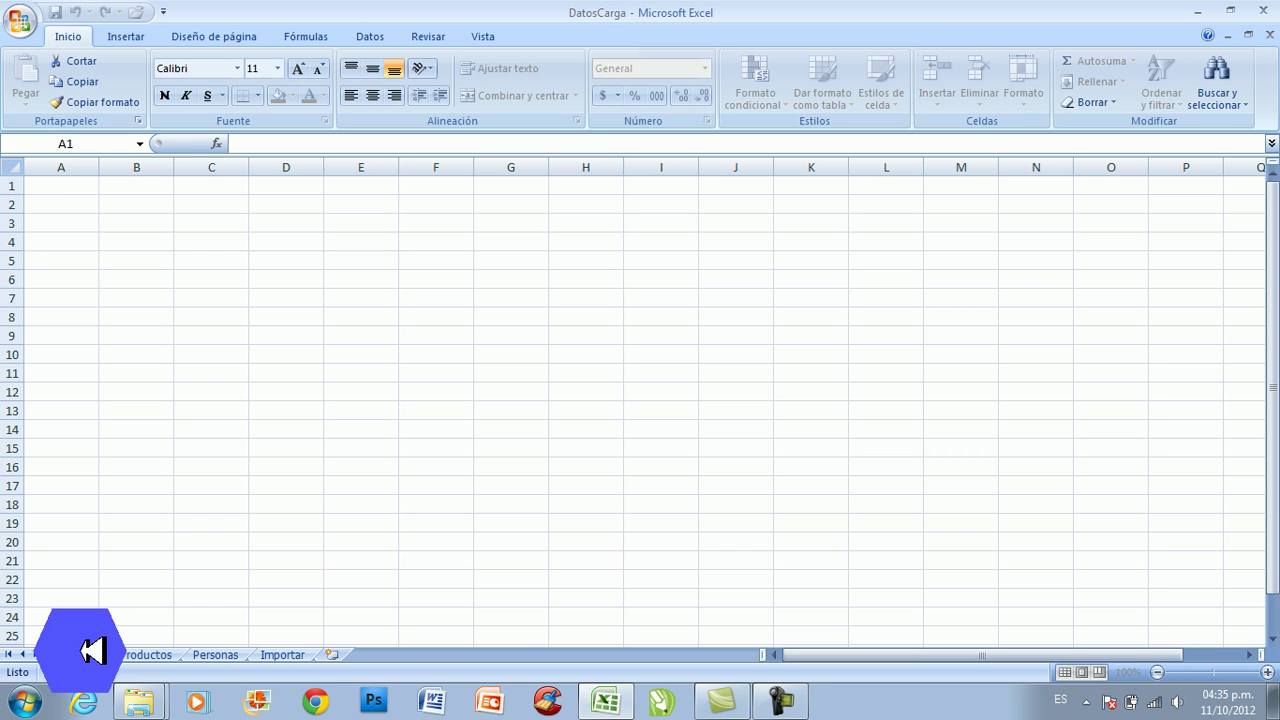
left_click_drag(92, 651, 92, 651)
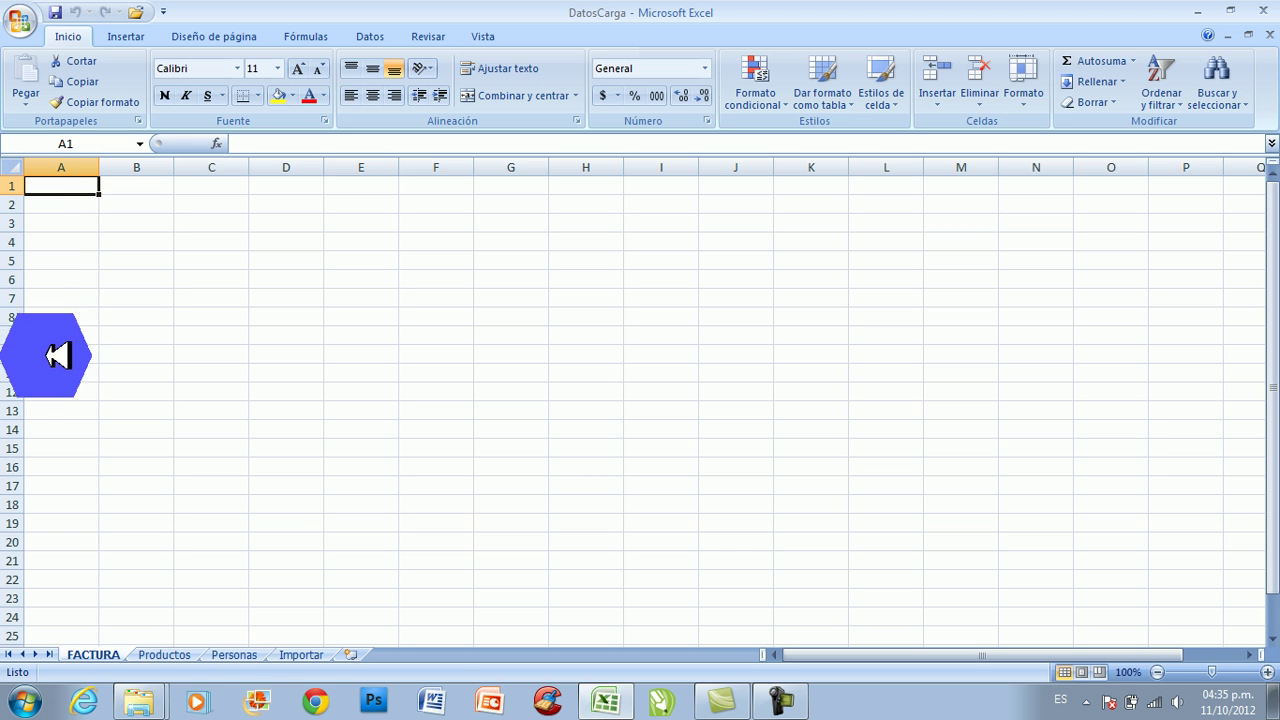
- Enter the labels CODIGO, NOMBRE 1, NOMBRE 2 and APELLIDO 1 in A11:A14
left_click(60, 372)
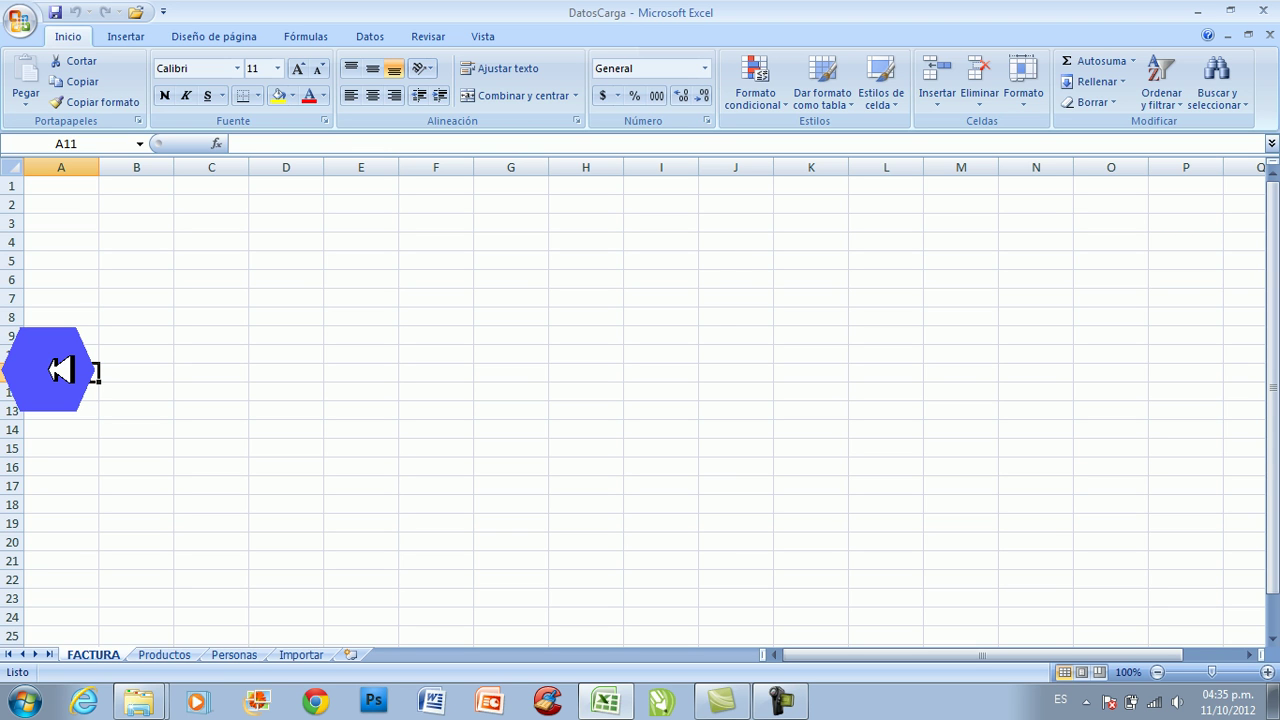
type("CODIGO")
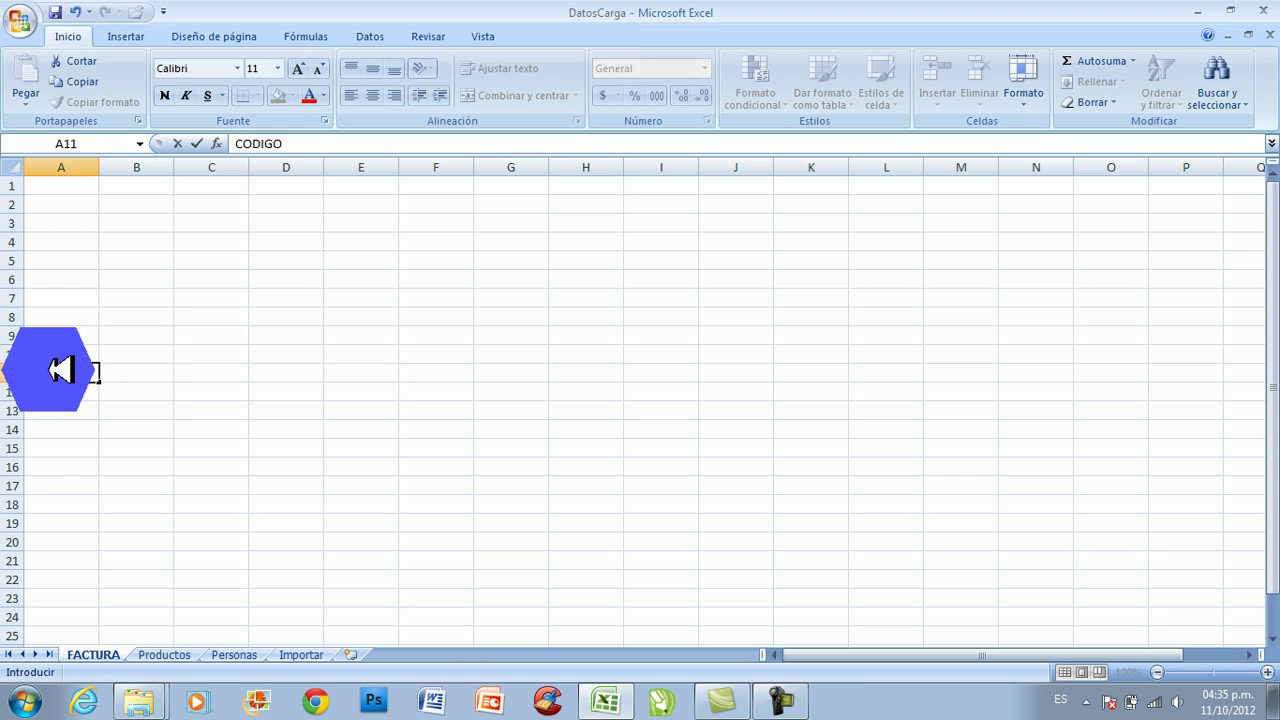
key("Return")
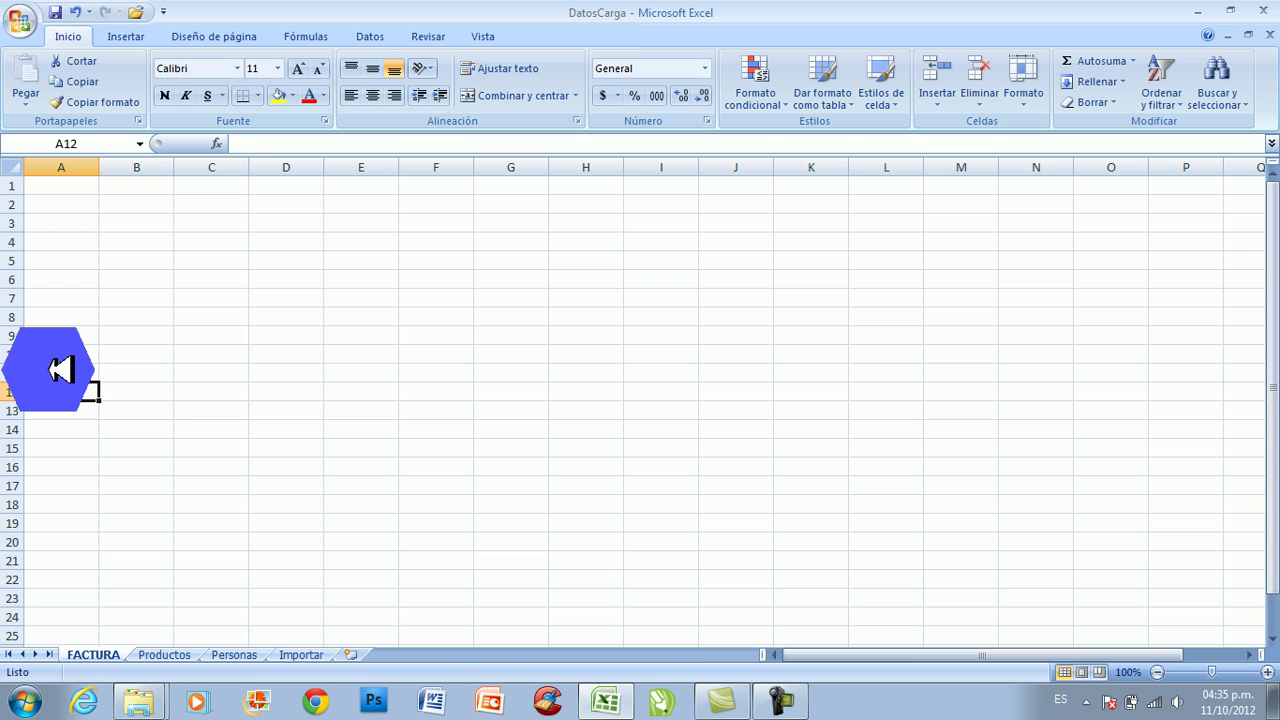
type("NOMBRE 1")
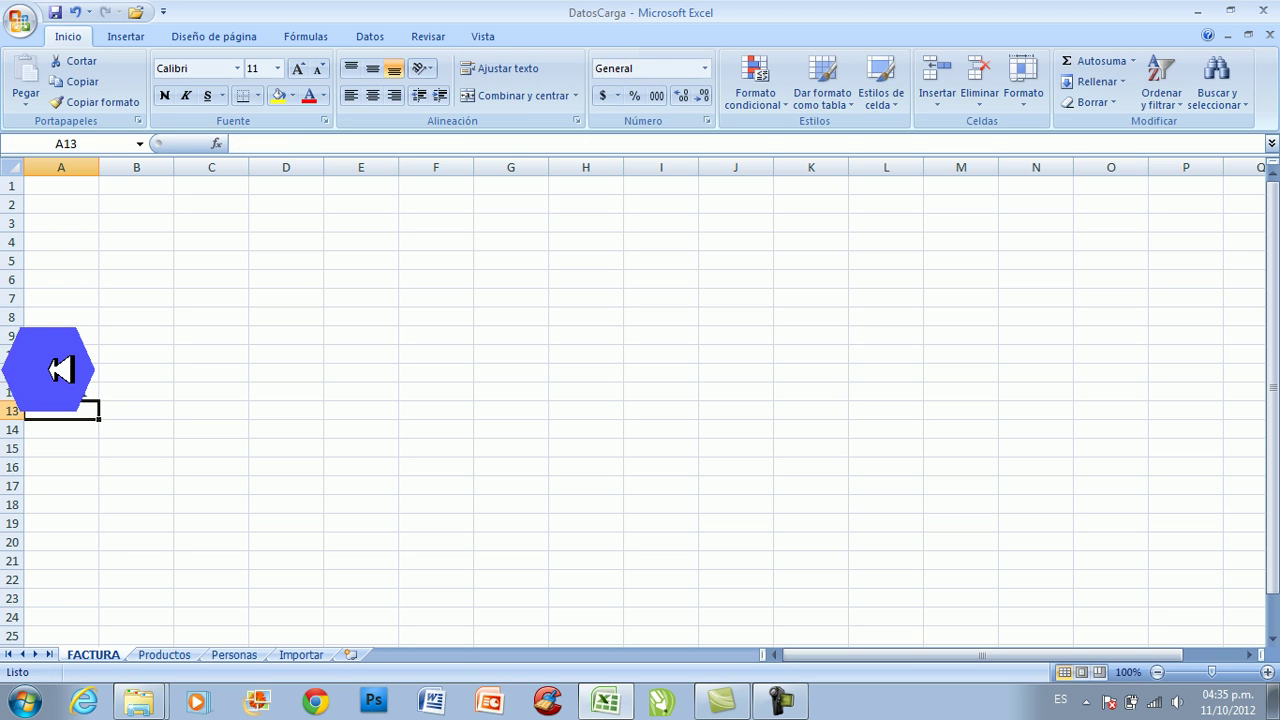
key("Return")
type("NOMBRE 2")
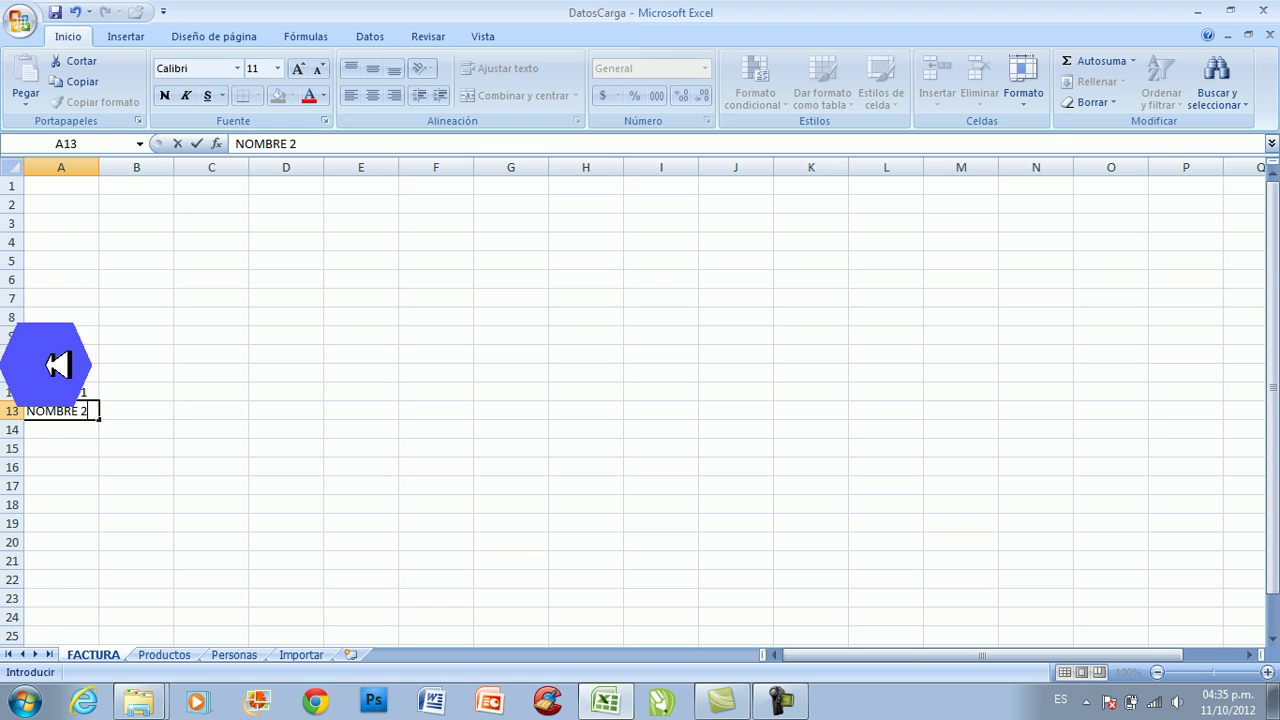
key("Return")
type("APELLIDO 1")
key("Return")
- Add the labels APELLIDO 2, DIRECCION and E-MAIL in A15:A17
type("APLLE")
key("BackSpace")
key("BackSpace")
key("BackSpace")
type("ELLIDO 2")
key("Return")
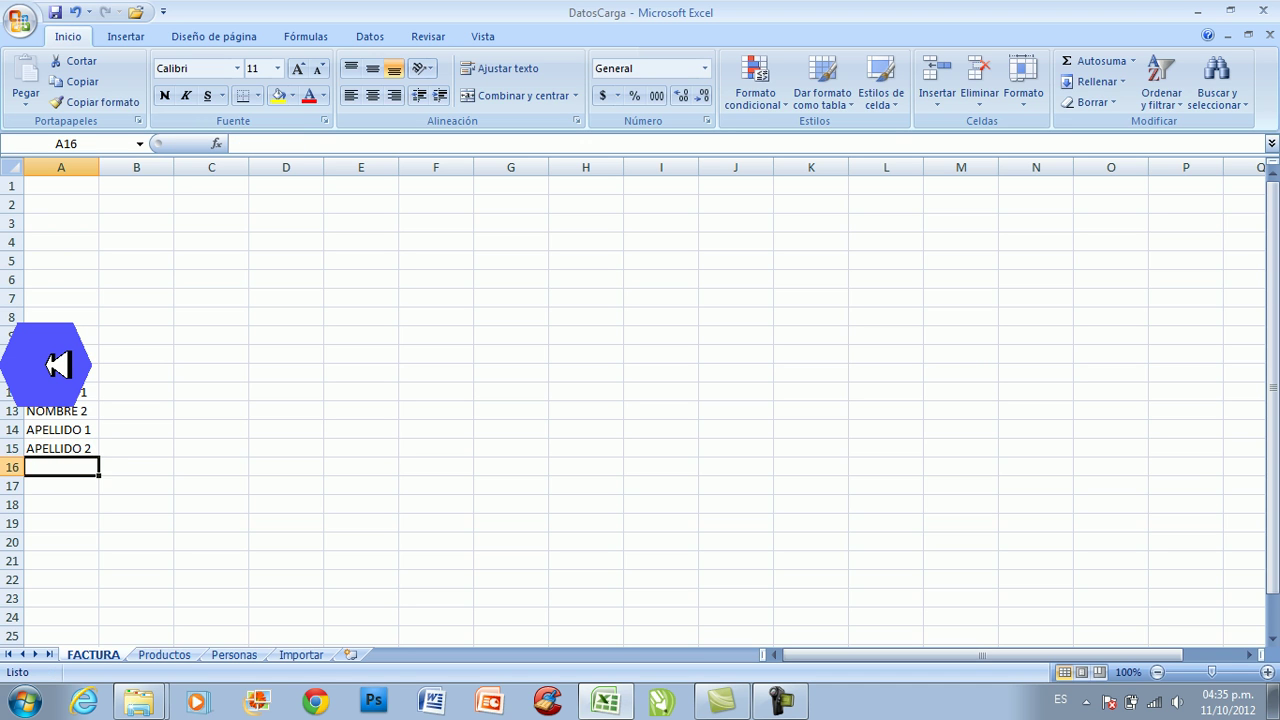
type("DIRECCION")
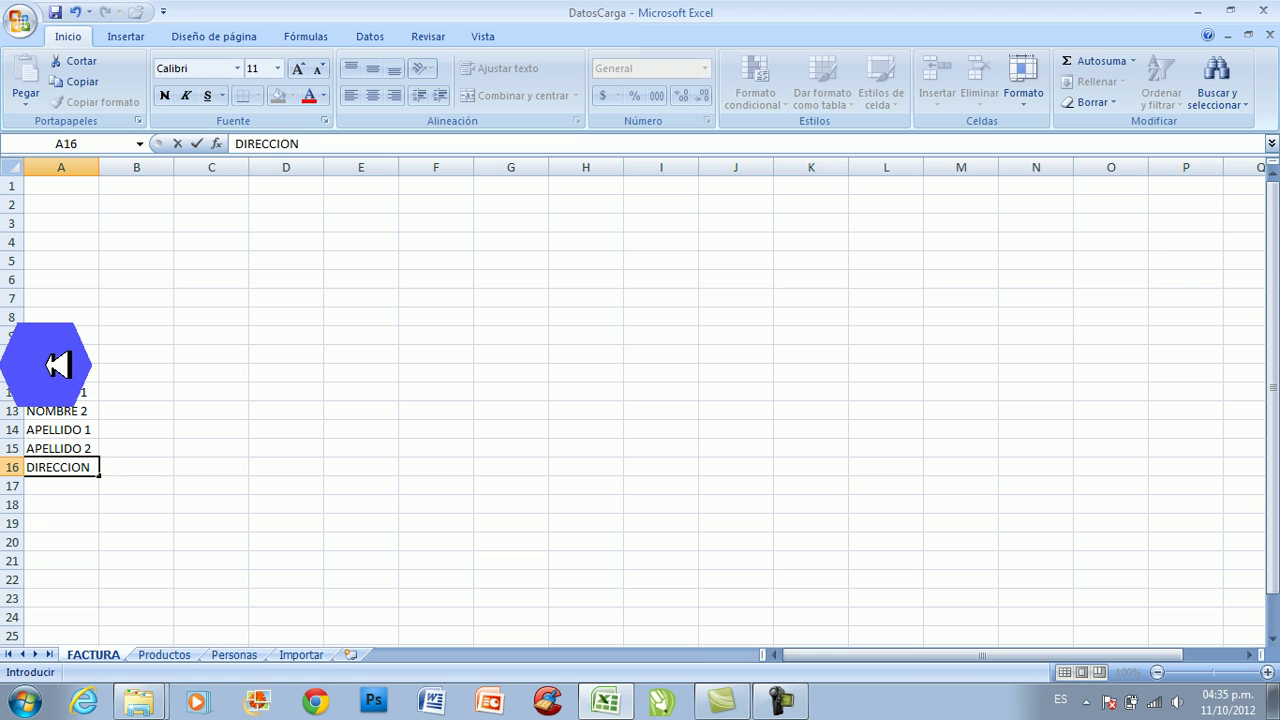
key("Return")
type("E-MAIL")
key("Return")
key("Up")
key("Up")
key("Up")
key("Up")
key("Up")
key("Up")
key("Up")
key("Tab")
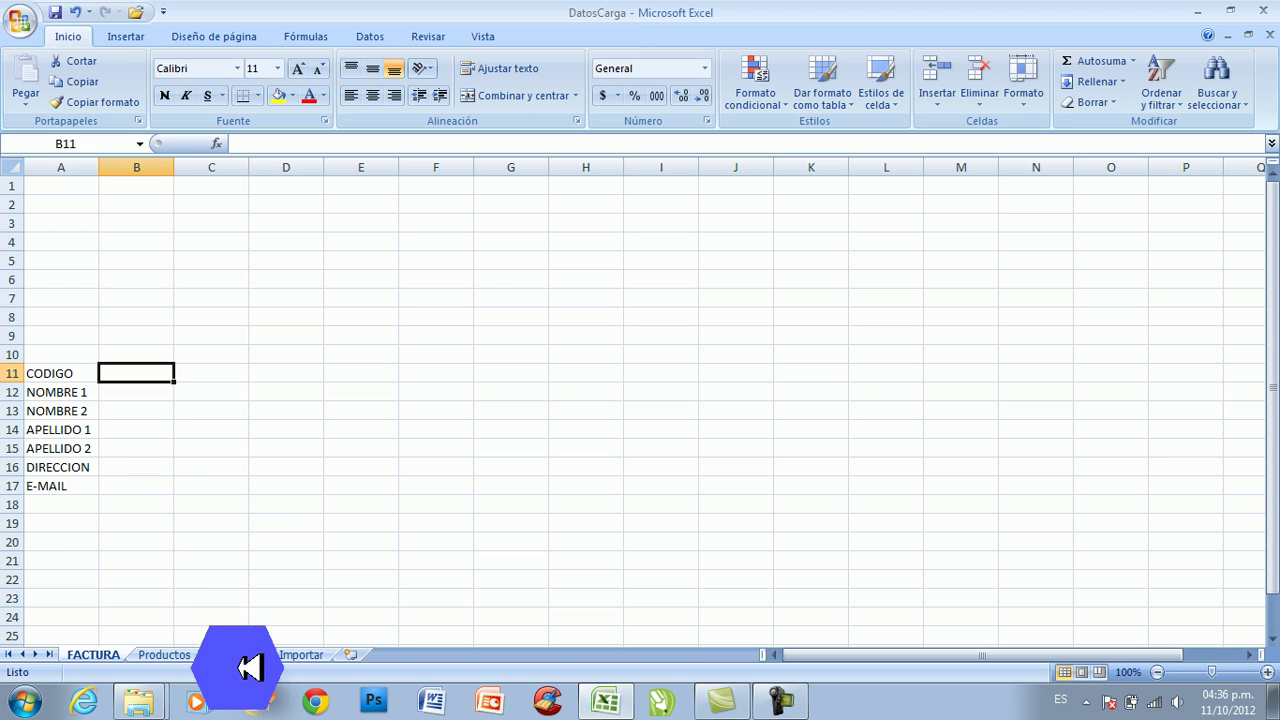
- Select the customer codes in Personas A2:A156 and name the range CODIGOCLIENTE
left_click(237, 655)
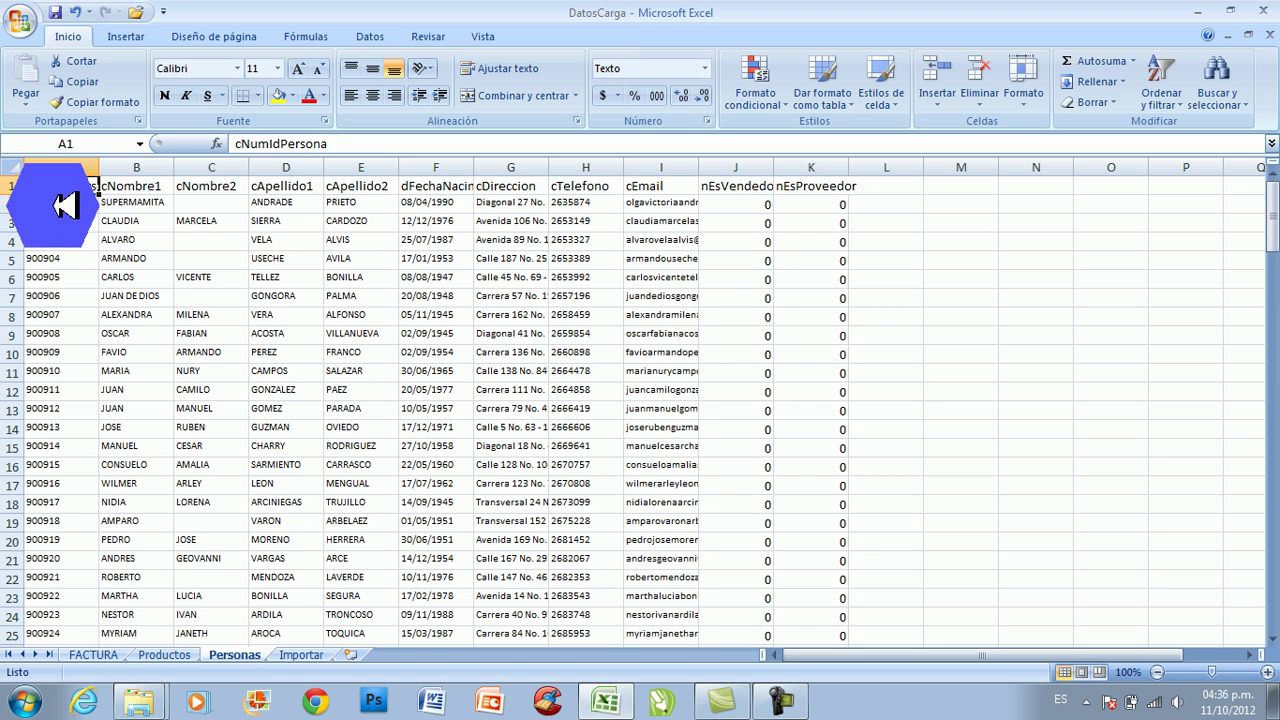
left_click(56, 202)
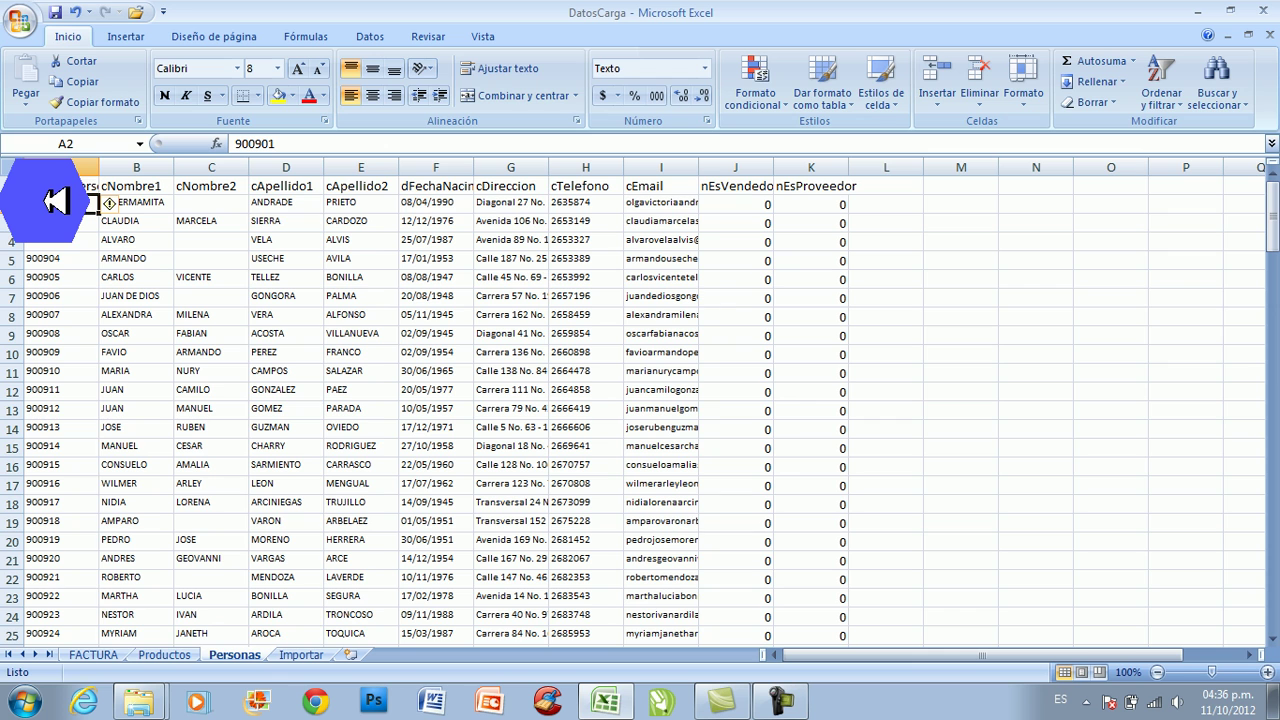
key("shift+Down")
key("shift+Down")
key("shift+Down")
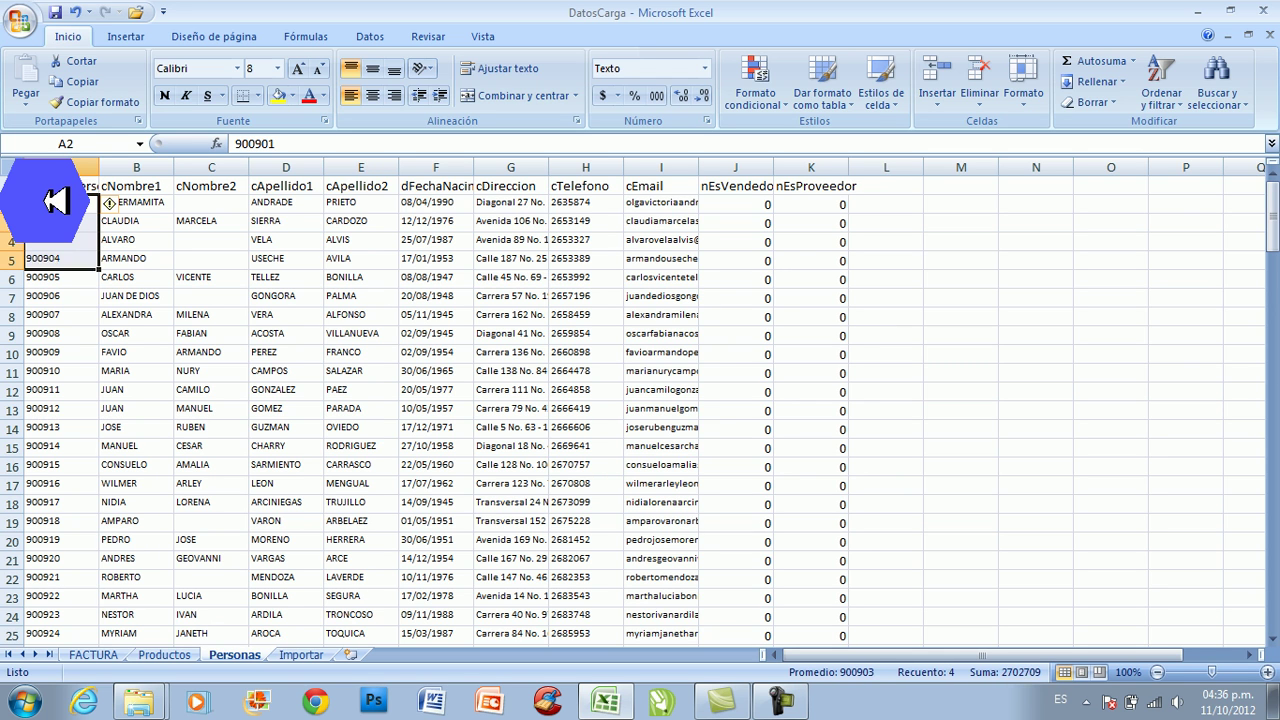
key("shift+Down")
key("shift+Down")
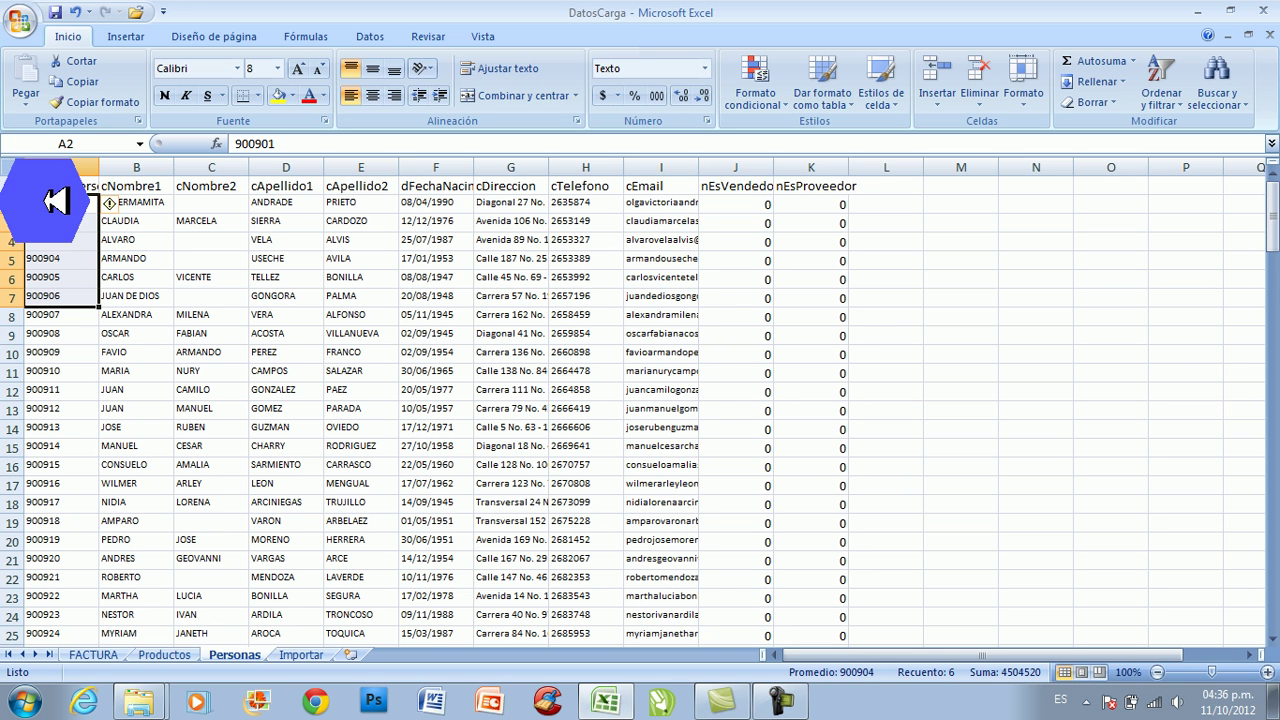
key("End")
key("shift+Down")
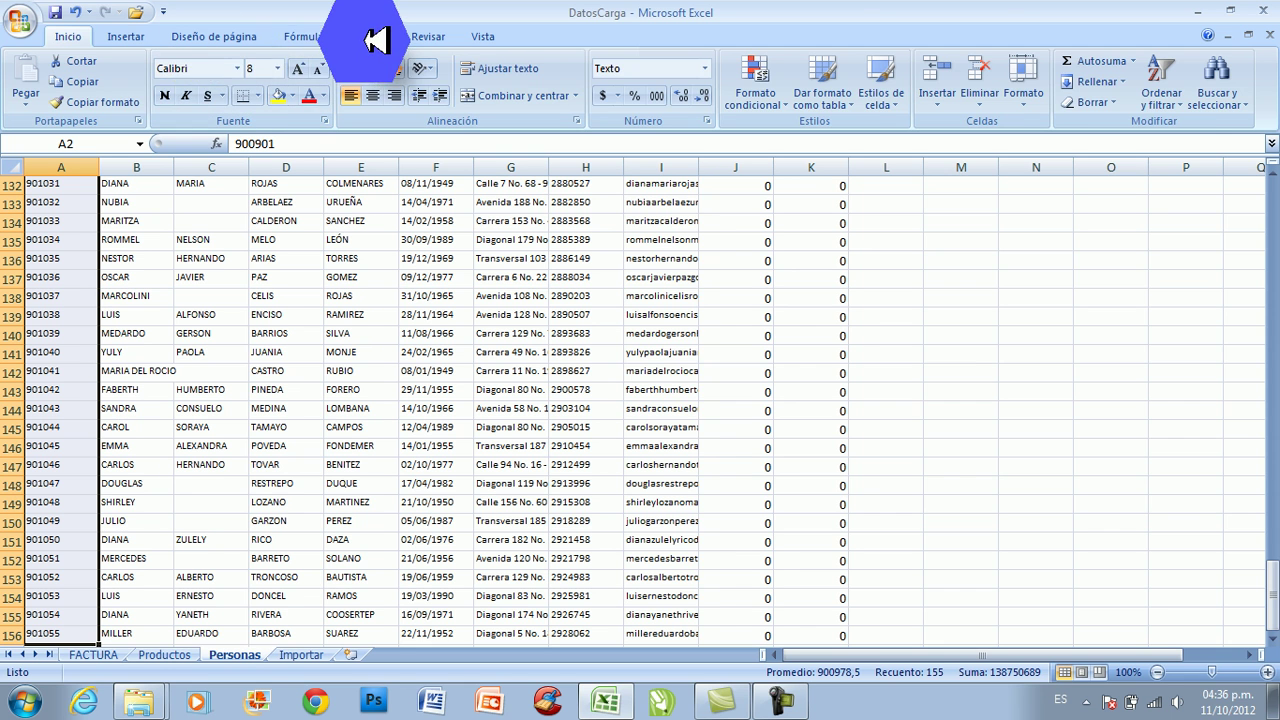
left_click(307, 37)
left_click(640, 63)
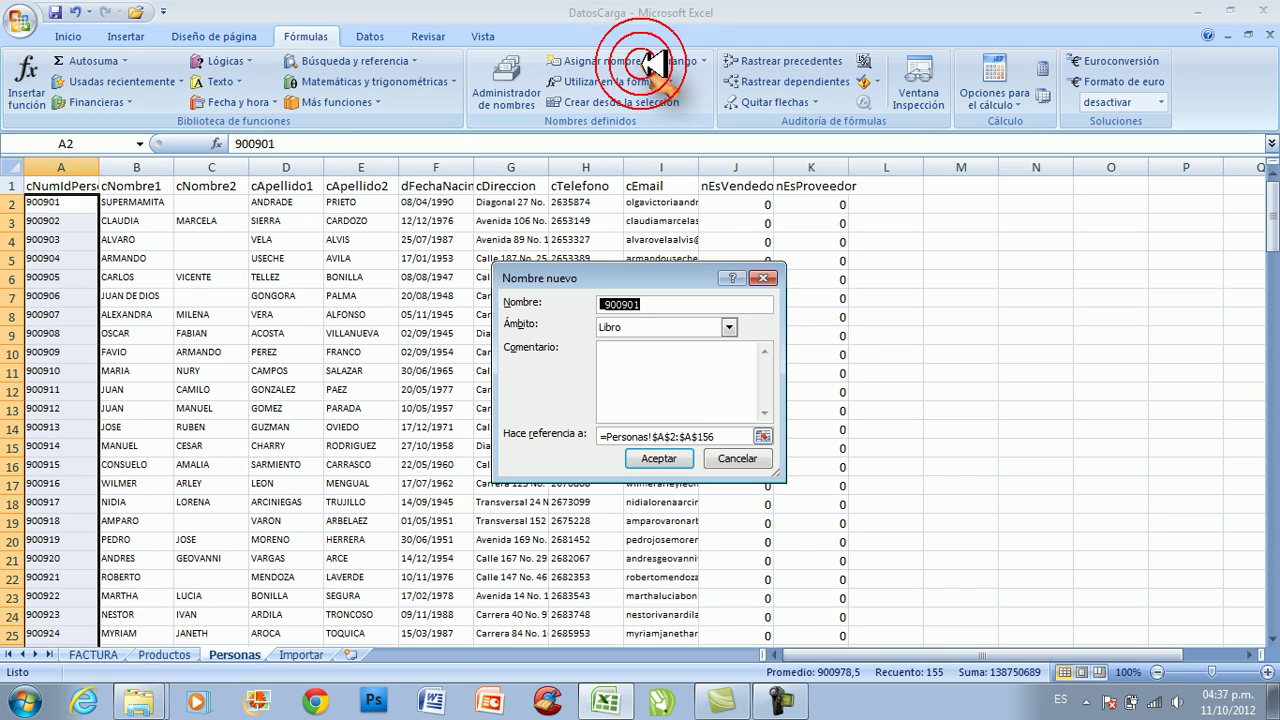
type("CODIGOCLIENTE")
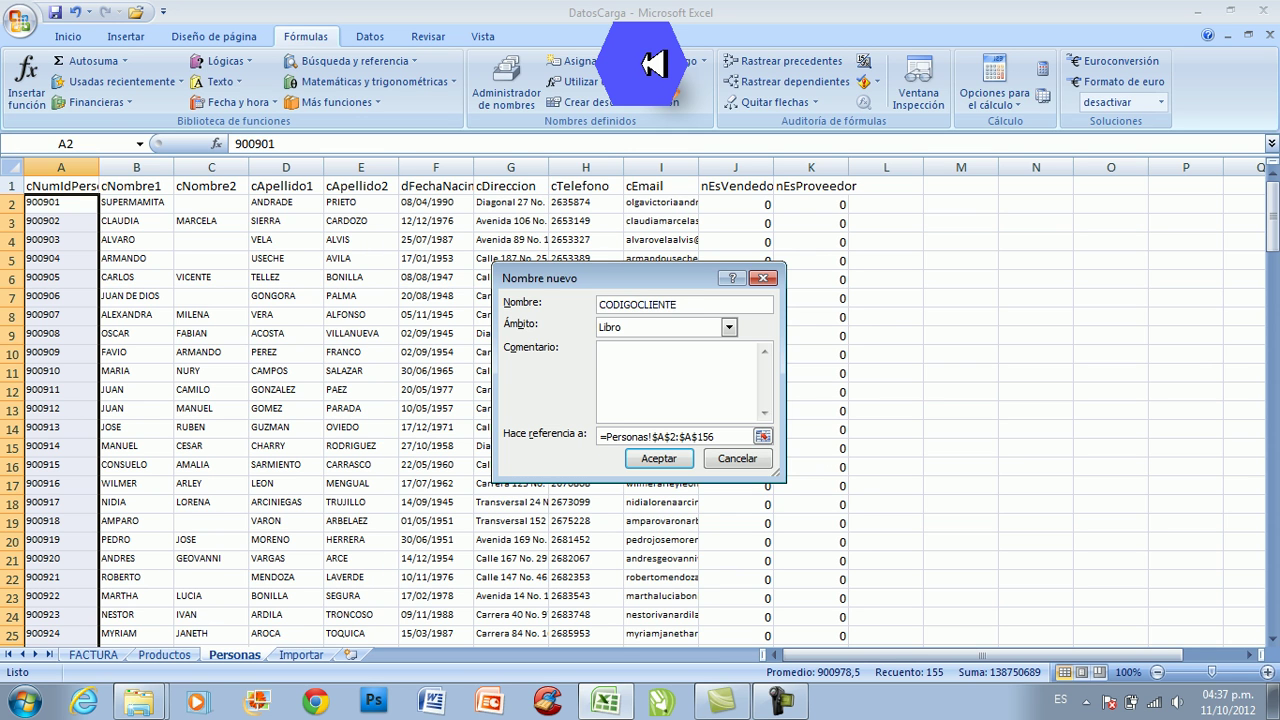
key("Return")
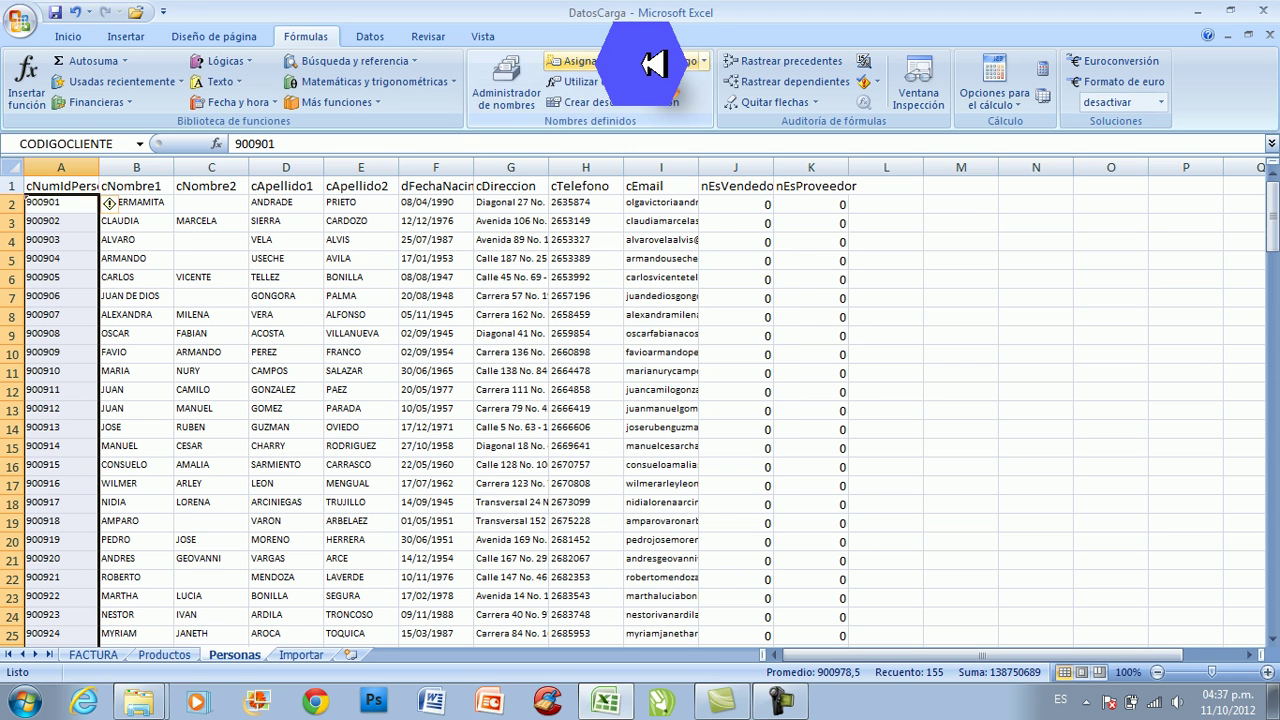
- Name the first-name column Personas B2:B156 as NOMBRE1
left_click(156, 205)
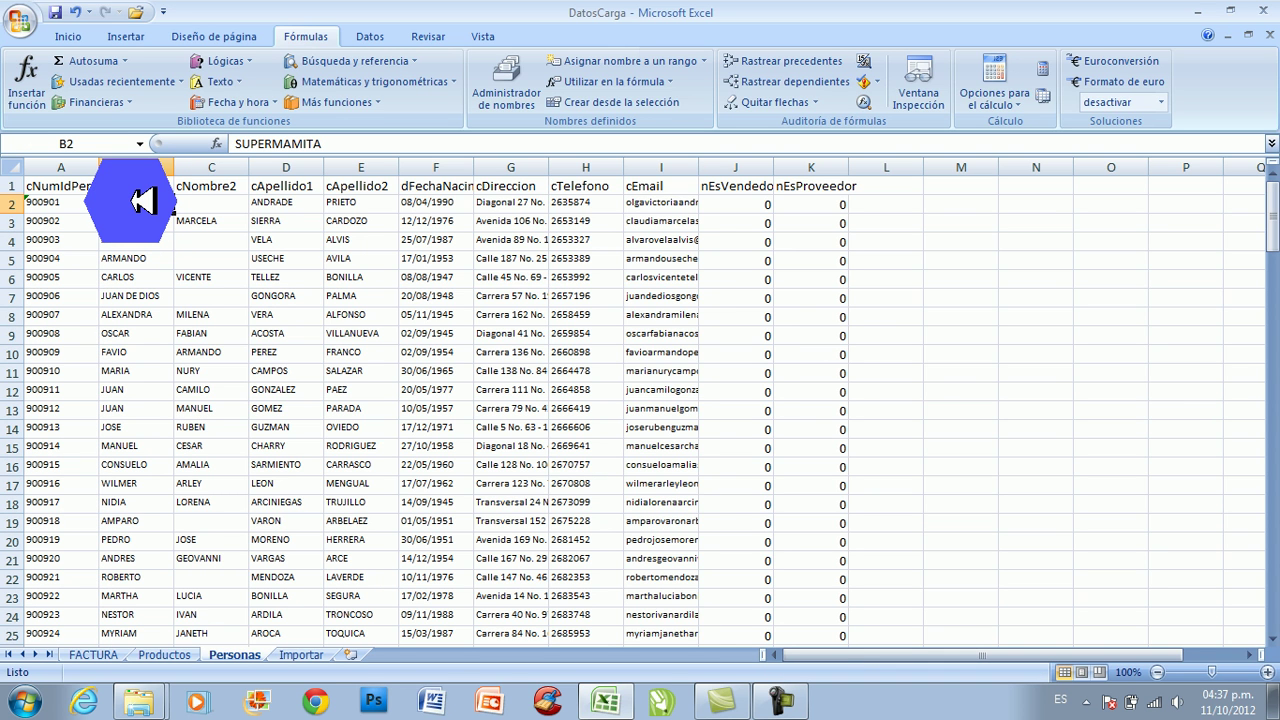
key("End")
key("shift+Down")
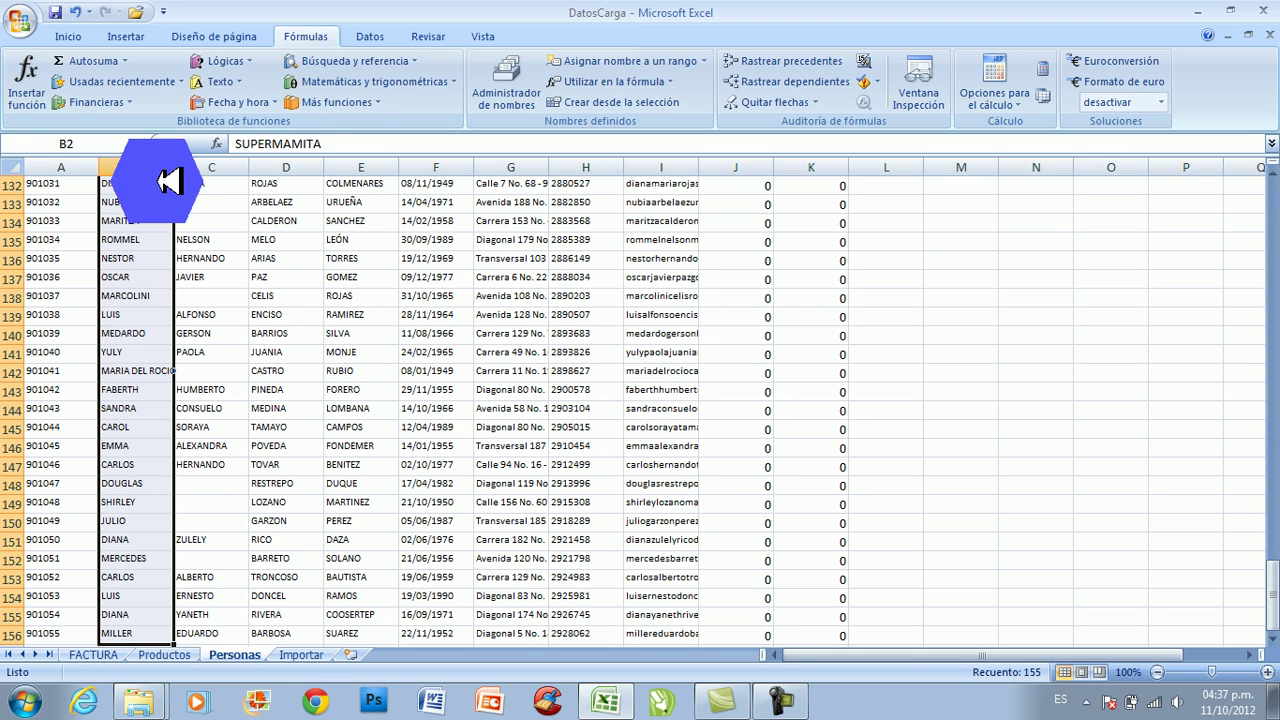
left_click(614, 63)
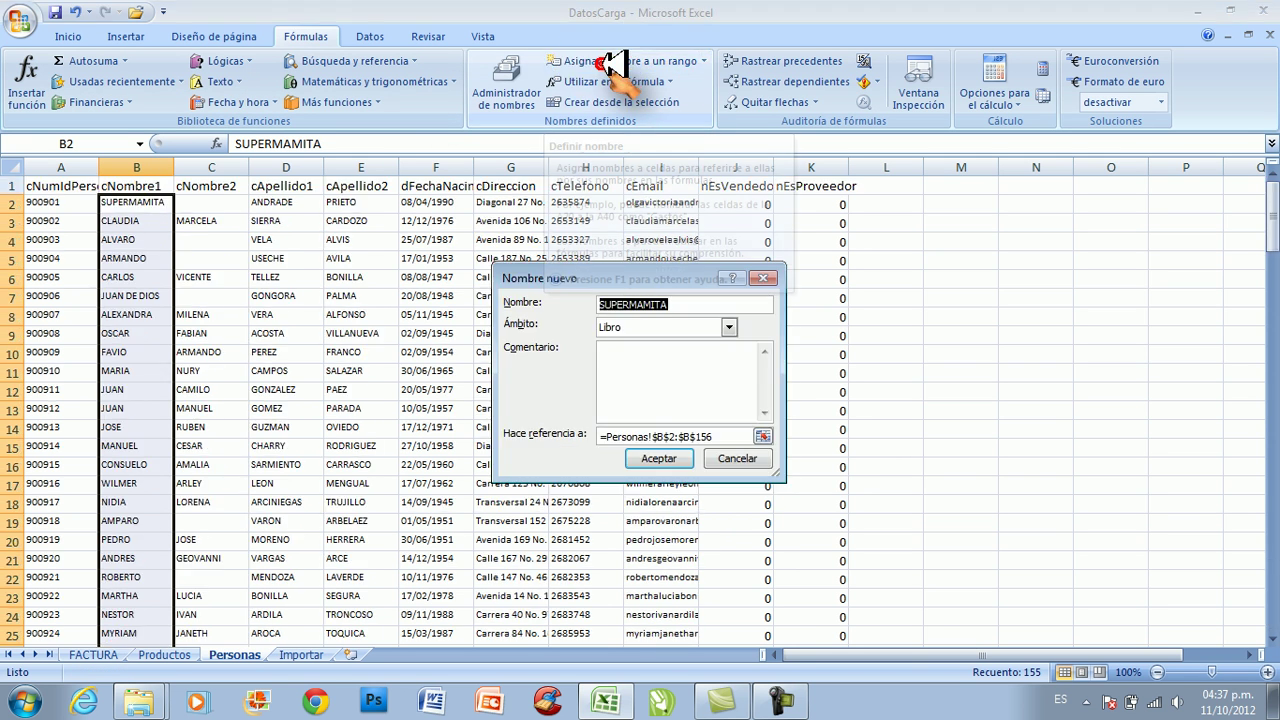
type("NOMBRE1")
key("Return")
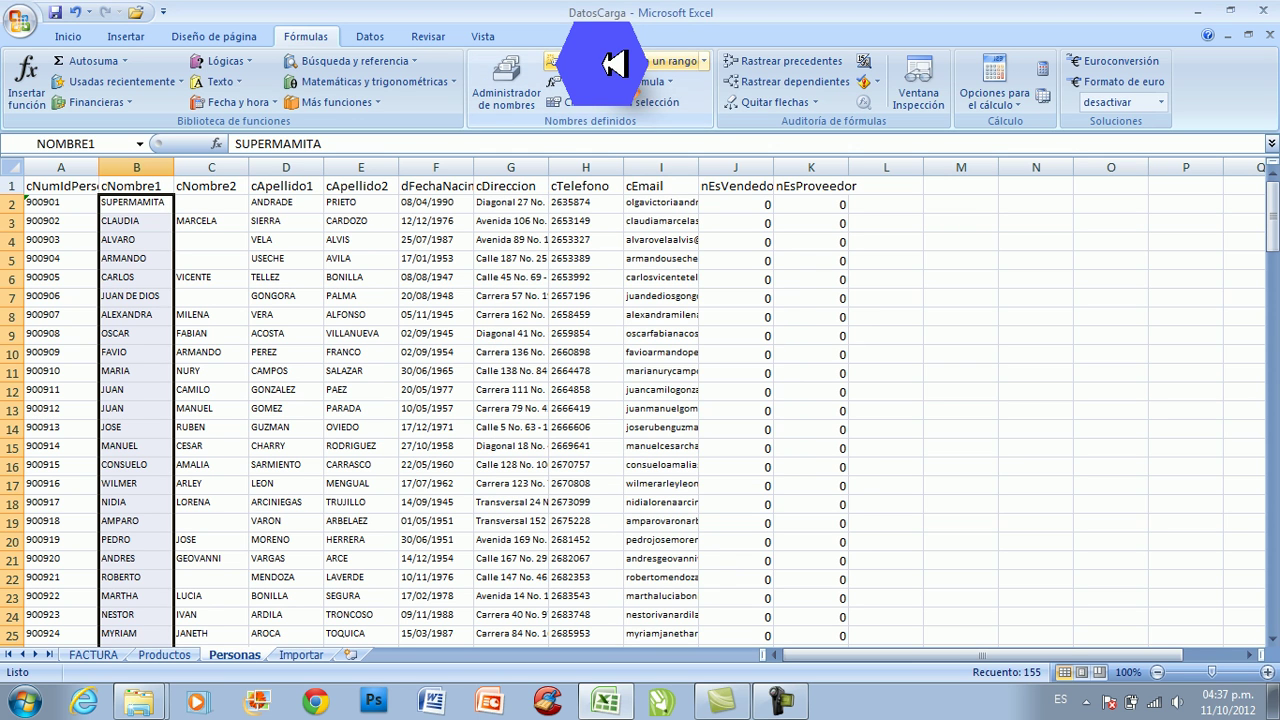
- Select the second-name column C2:C156 and name it NOMBRE2
left_click(220, 206)
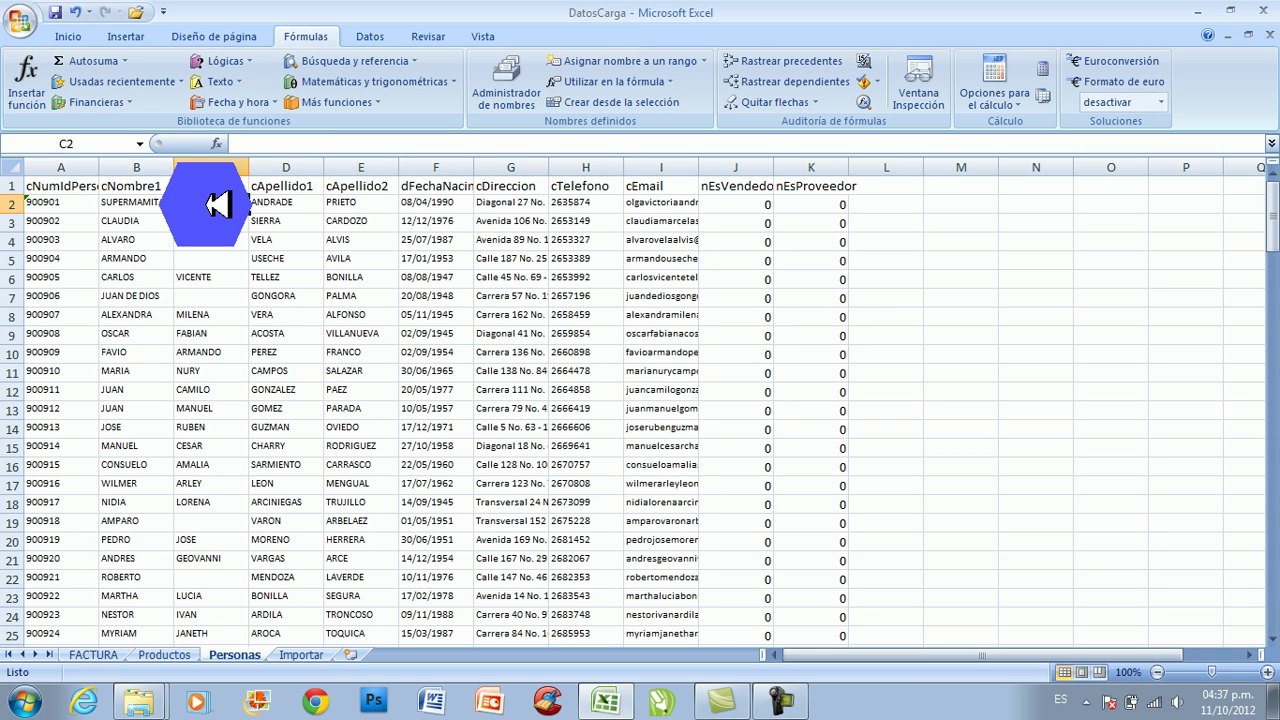
left_click_drag(218, 205, 244, 224)
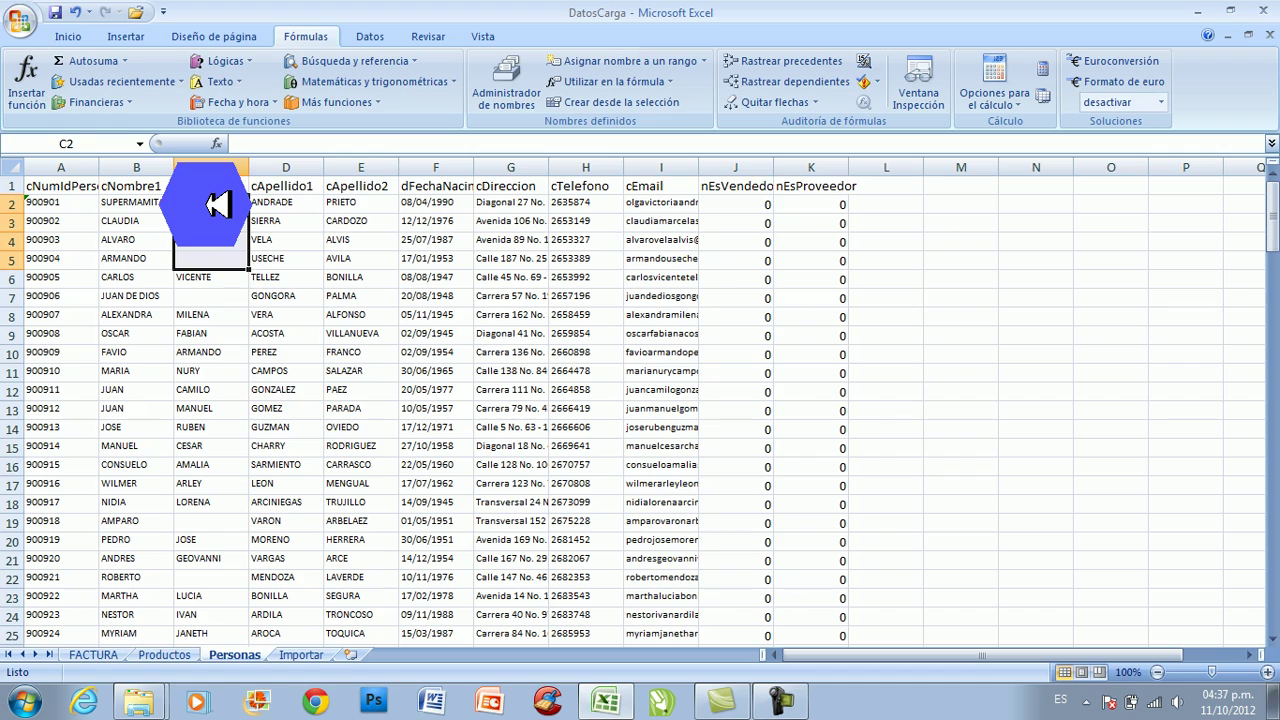
left_click_drag(244, 224, 244, 645)
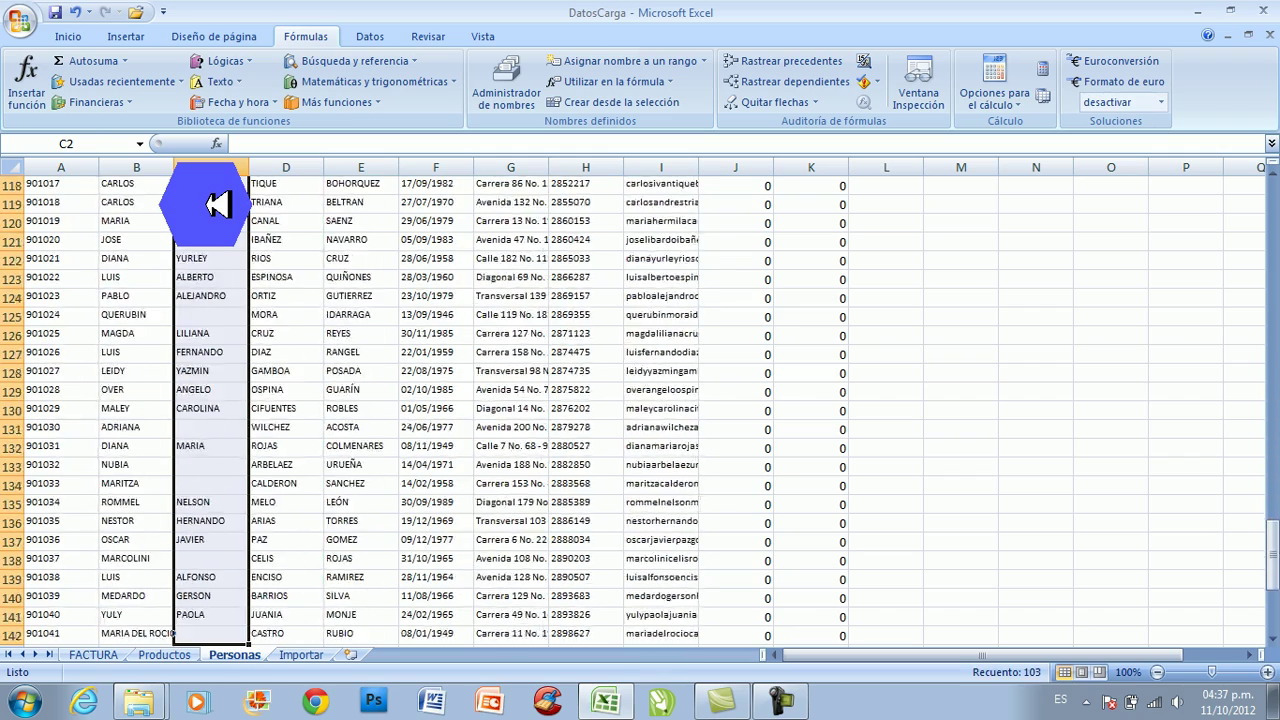
mouse_move(244, 645)
left_mouse_down()
mouse_move(244, 436)
mouse_move(244, 452)
left_mouse_up()
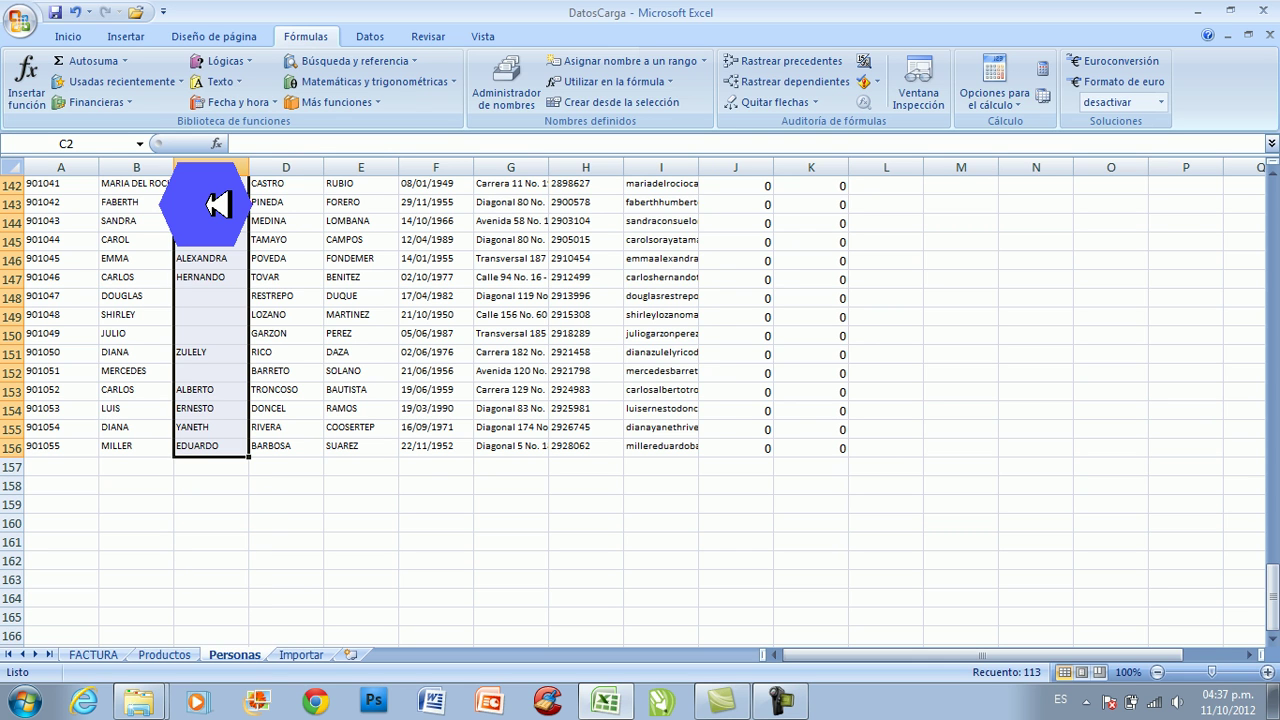
left_click(620, 60)
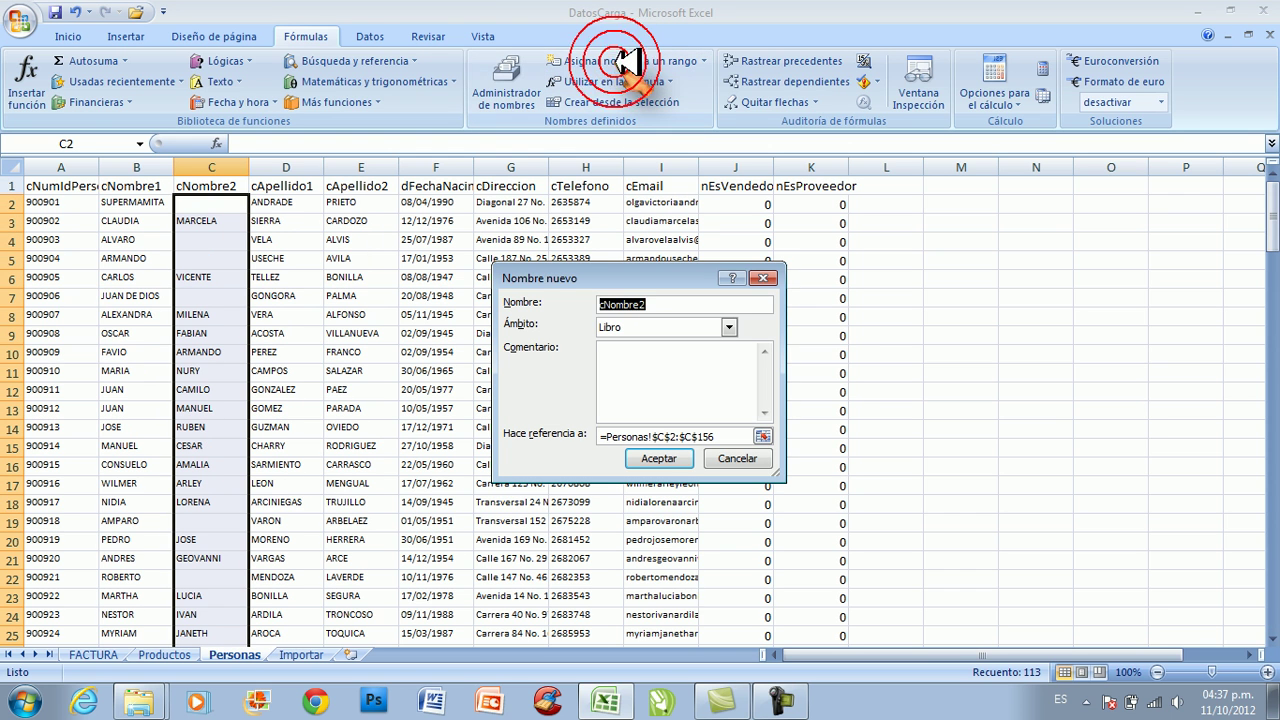
type("NOMBRE2")
key("Return")
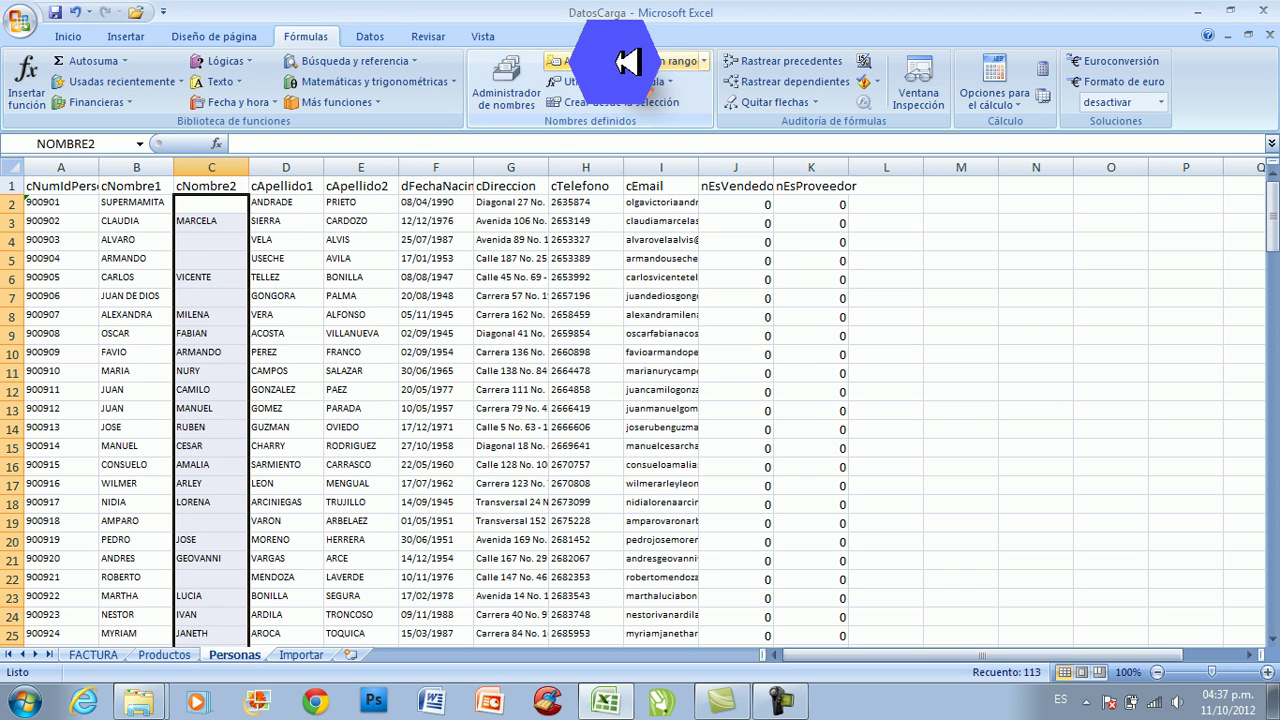
- Name the first-surname column Personas D2:D156 as APELLIDO1
left_click(290, 203)
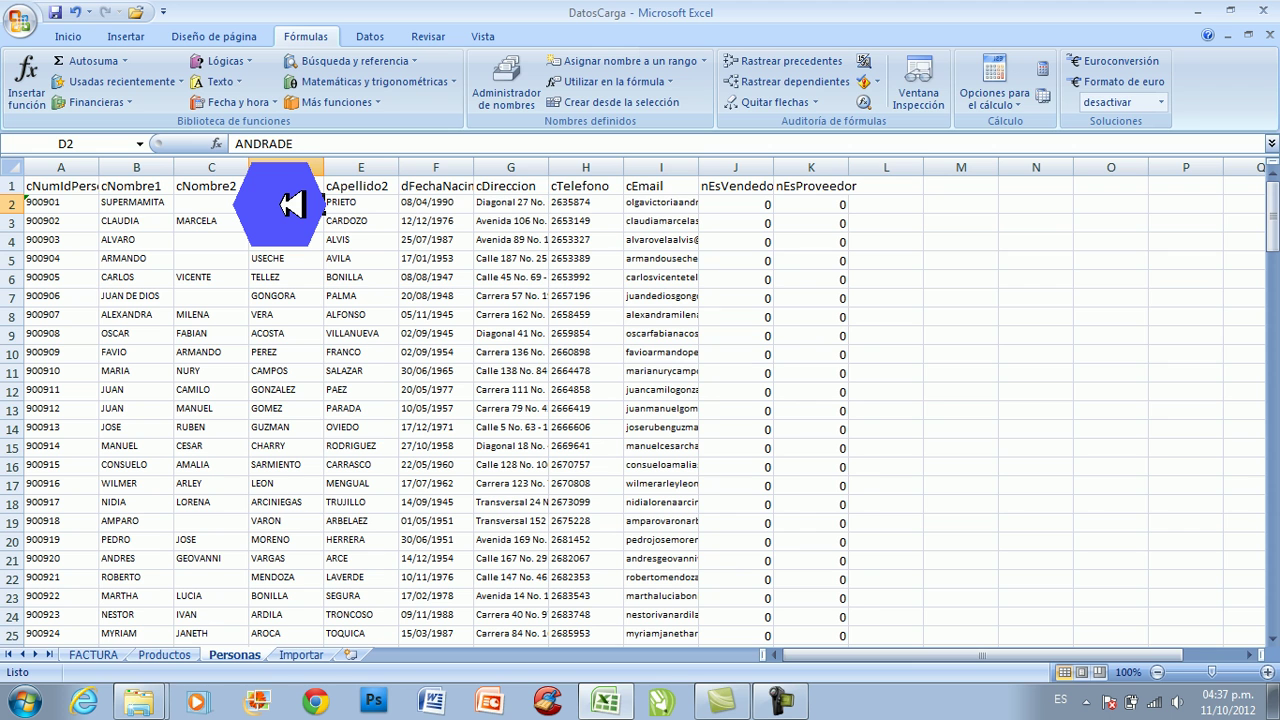
key("End")
key("shift+Down")
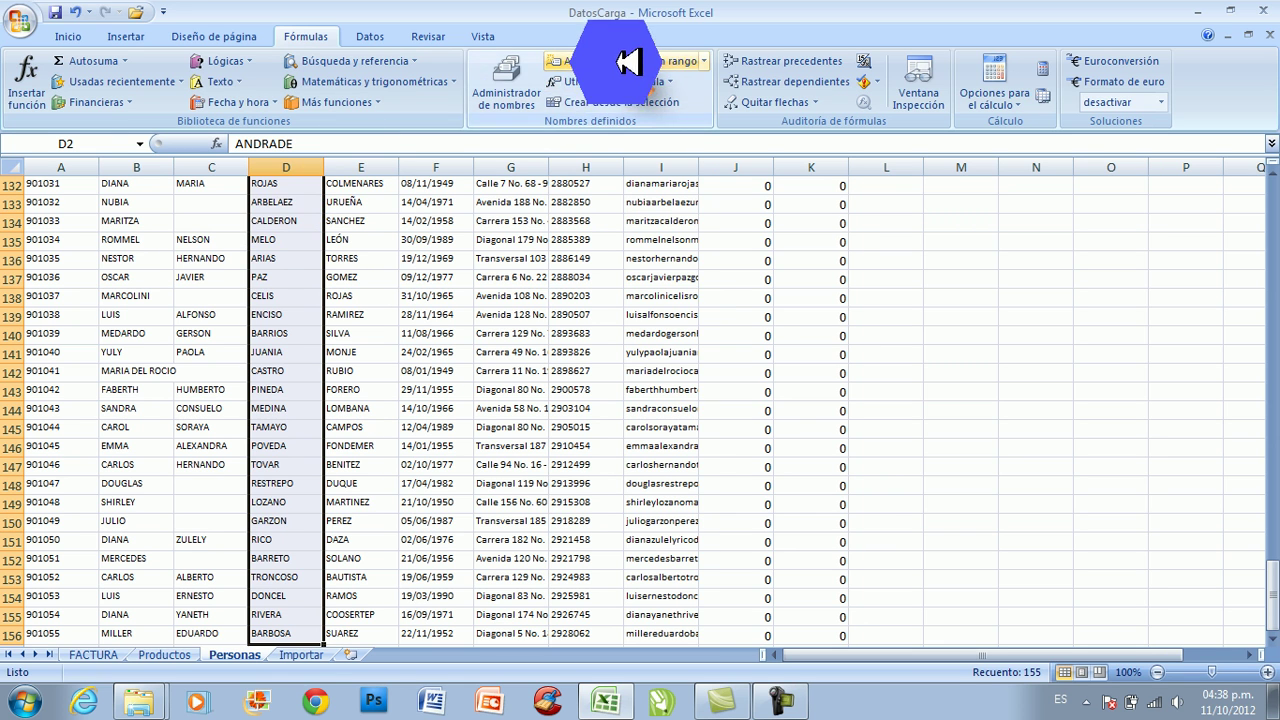
left_click(618, 61)
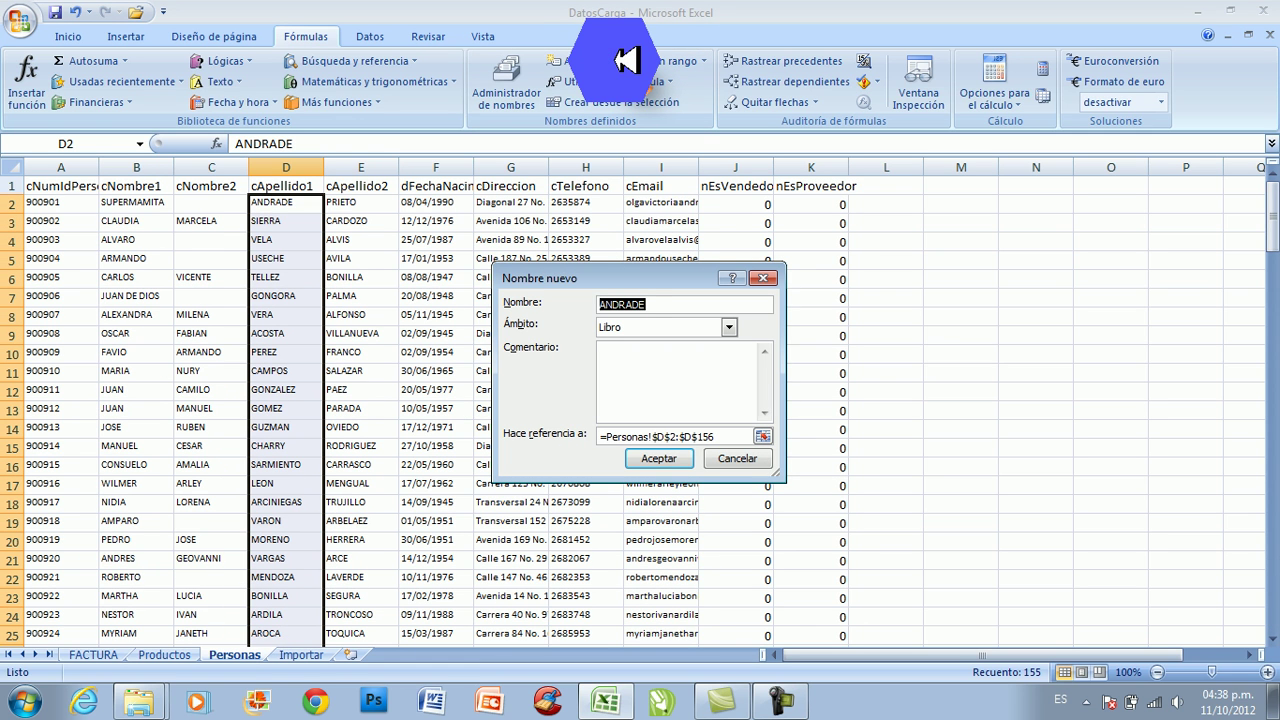
type("APELLIDO1")
key("Return")
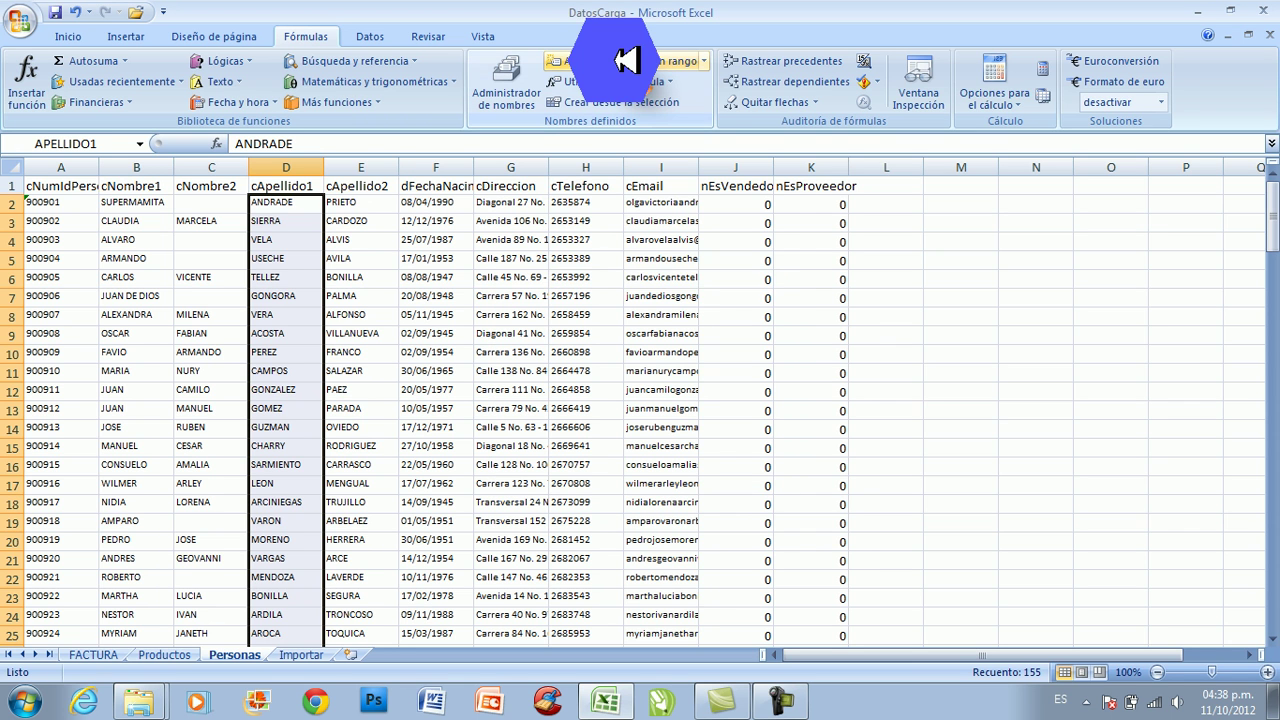
- Select the second-surname column E2:E156 and name it APELLIDO2
left_click(371, 202)
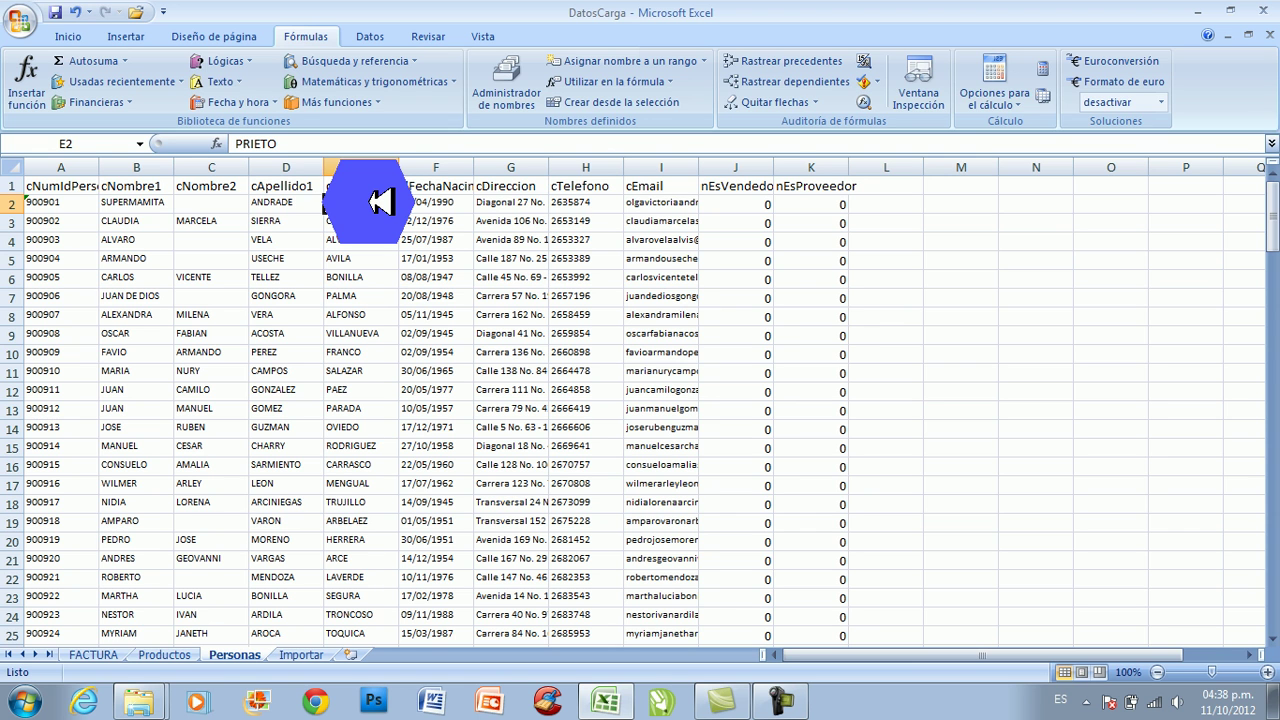
key("End")
key("shift+Down")
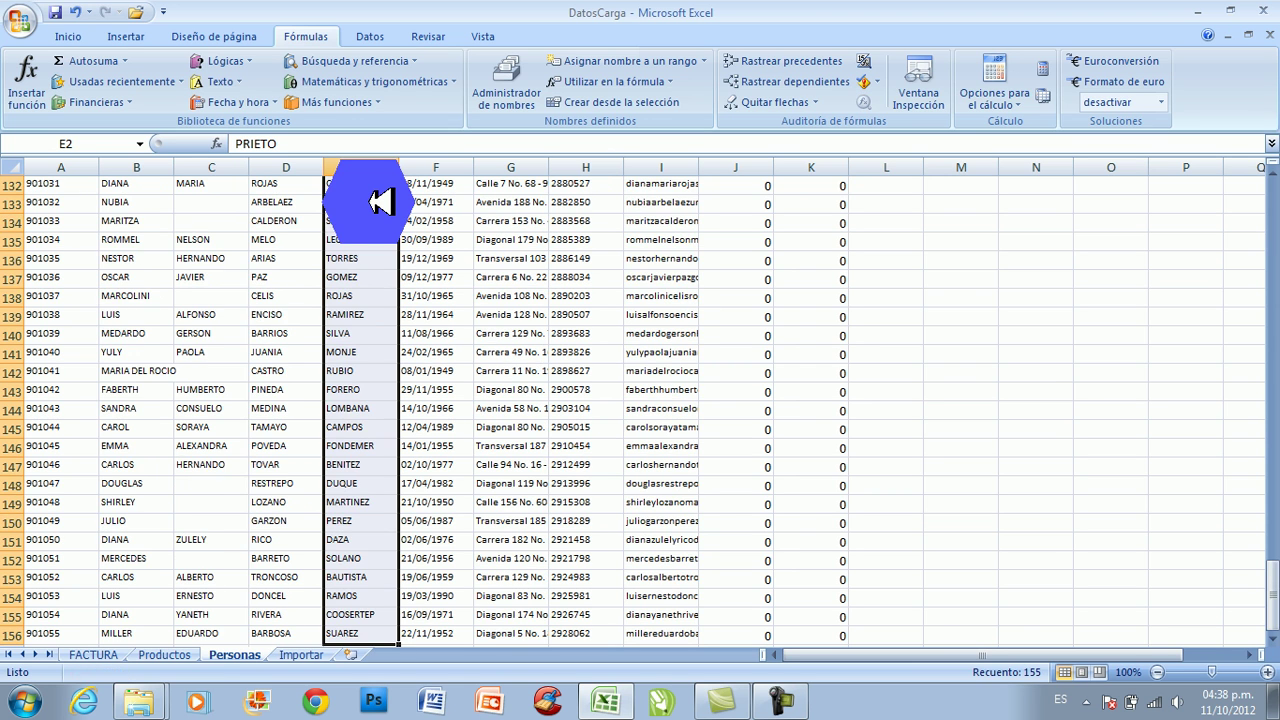
left_click(600, 61)
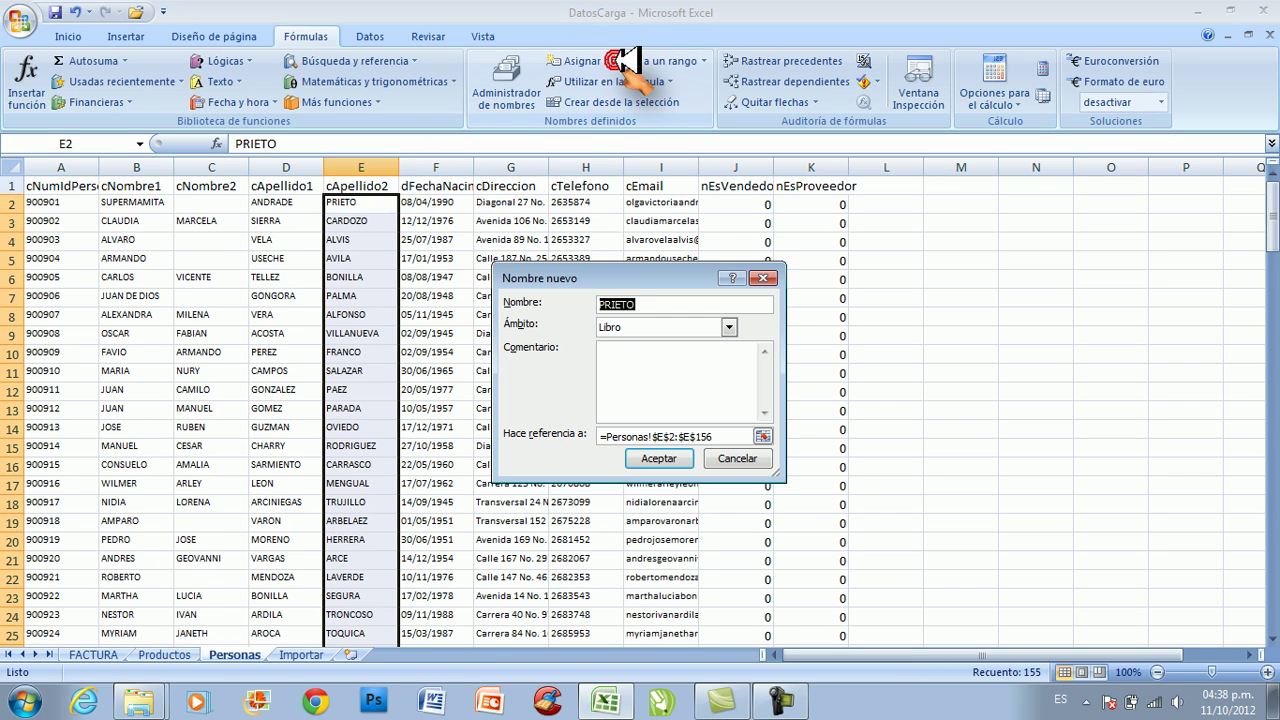
type("APELLIDO2")
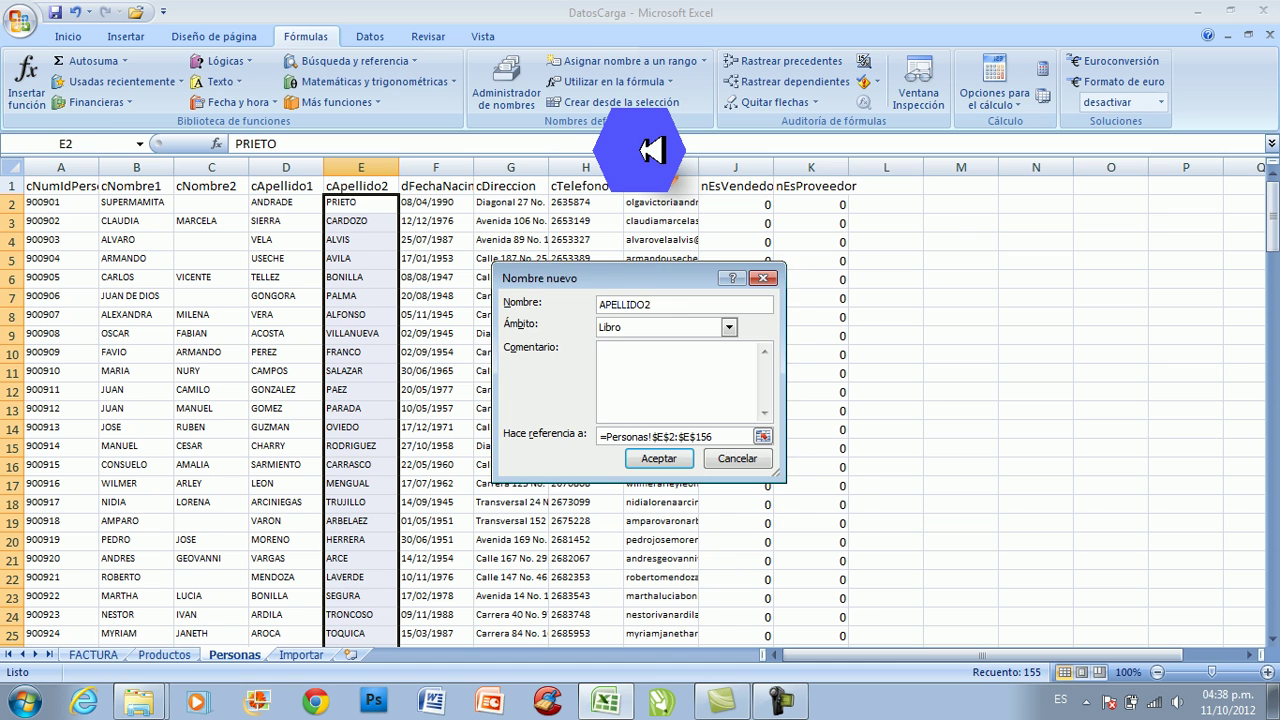
key("Return")
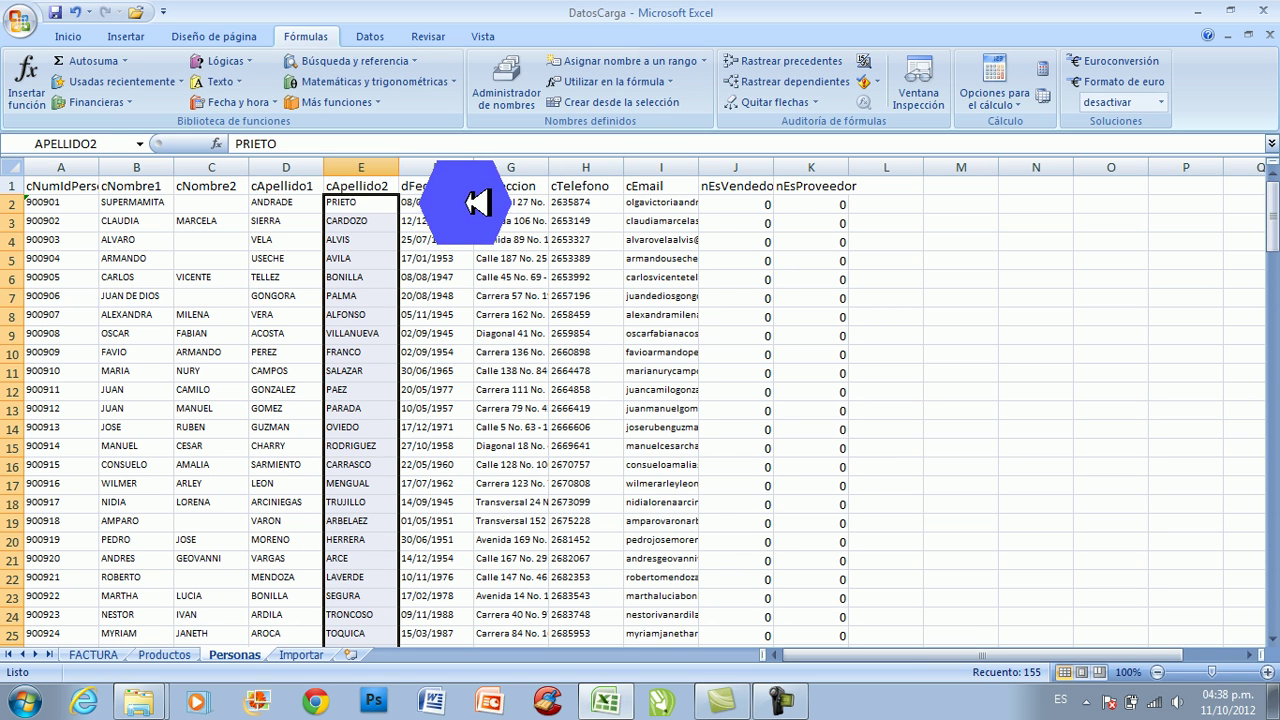
- Select the whole Personas table A2:K156 and name it DATOSCLIENTES
left_click(522, 204)
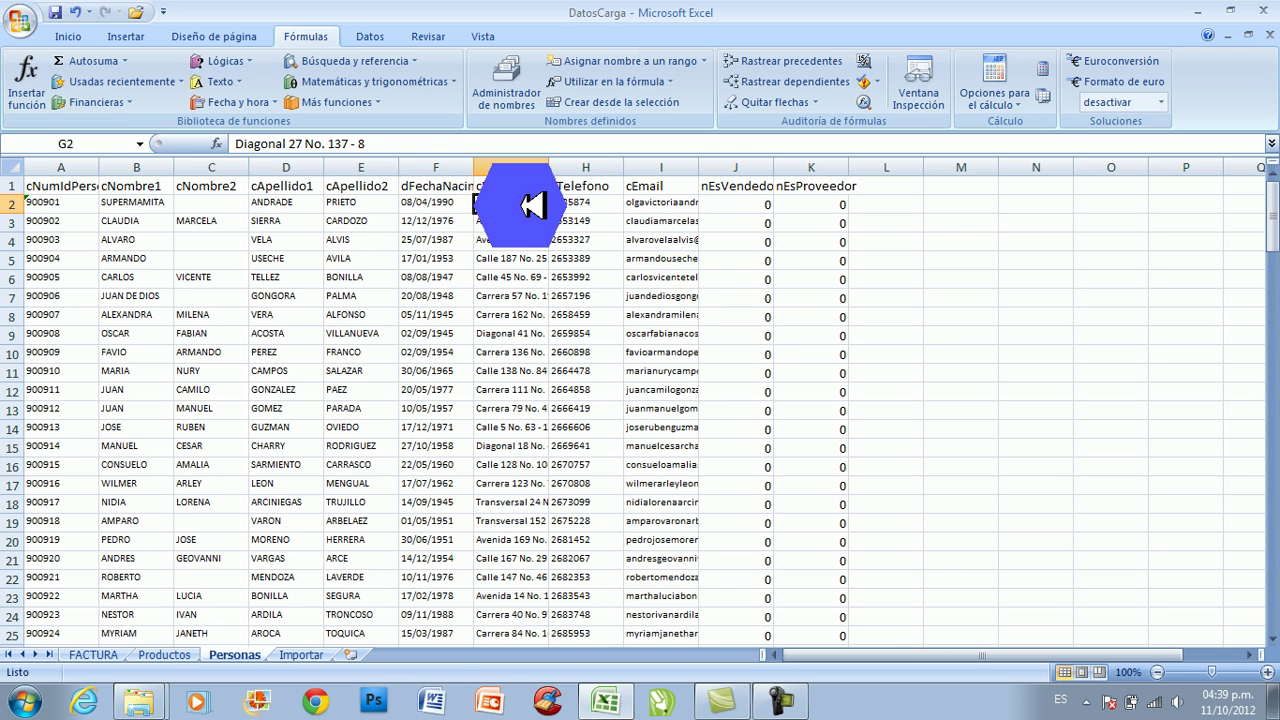
key("Left")
key("Left")
key("Left")
key("Left")
key("Left")
key("Left")
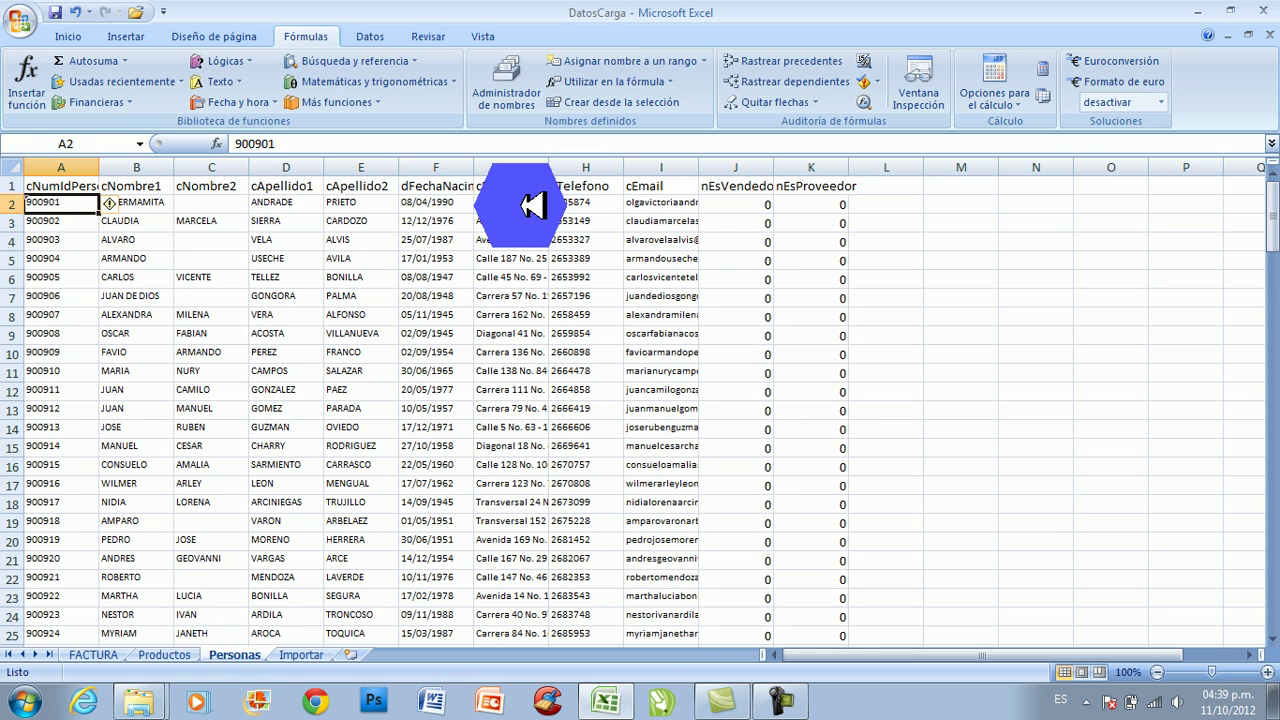
key("shift+Right")
key("shift+Right")
key("shift+Right")
key("shift+Right")
key("shift+Right")
key("shift+Right")
key("shift+Right")
key("shift+Right")
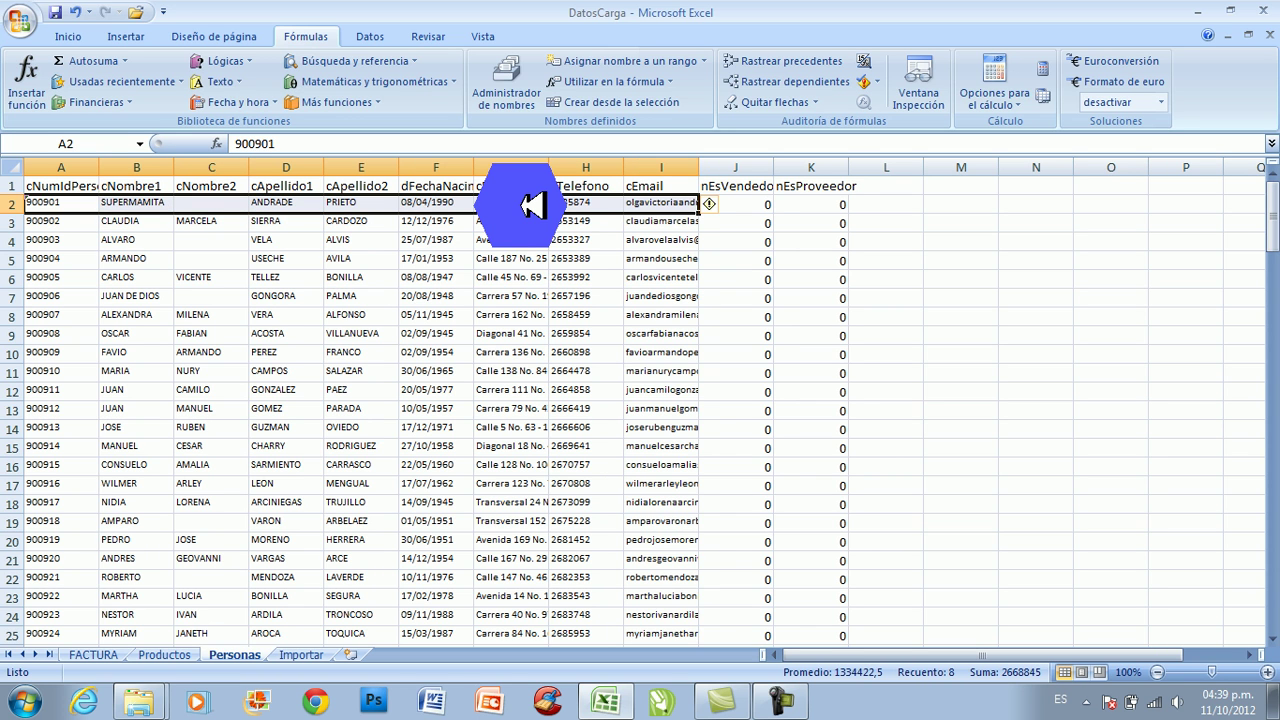
key("shift+Right")
key("shift+Right")
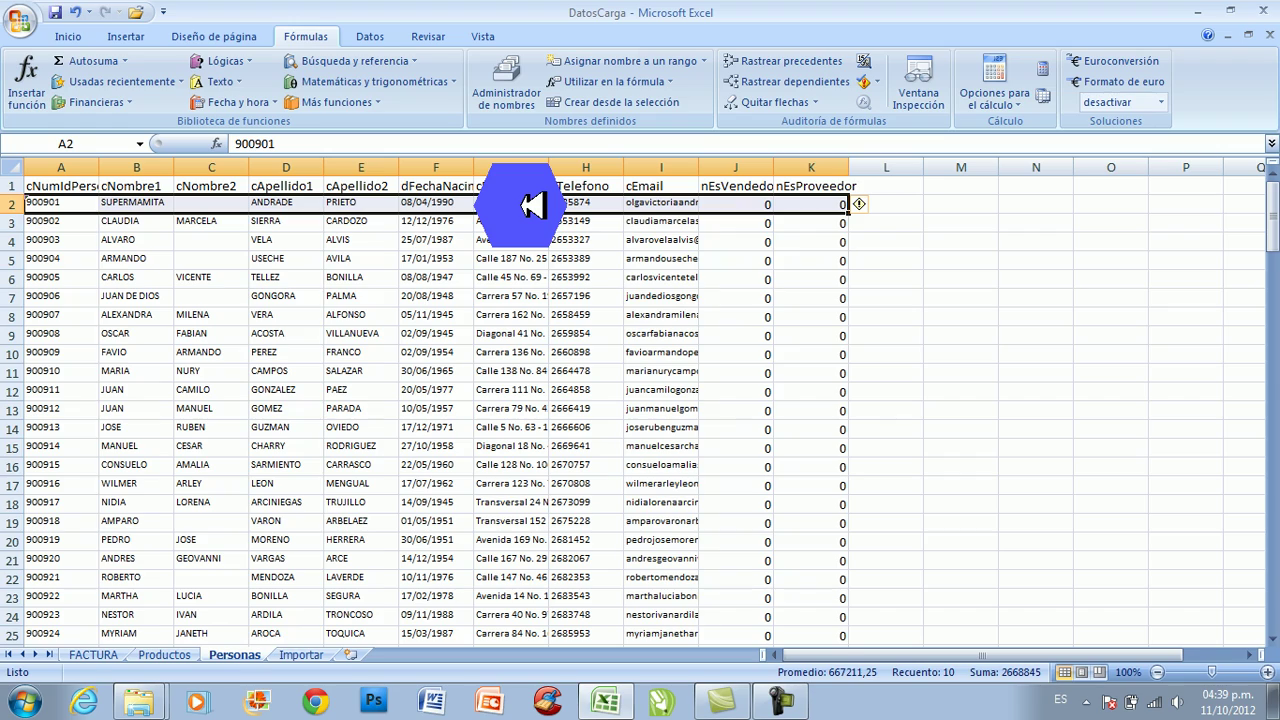
key("shift+Down")
key("shift+Down")
key("shift+Down")
key("shift+Down")
key("shift+Down")
key("shift+Down")
key("shift+Down")
key("shift+Down")
key("shift+Down")
key("shift+Down")
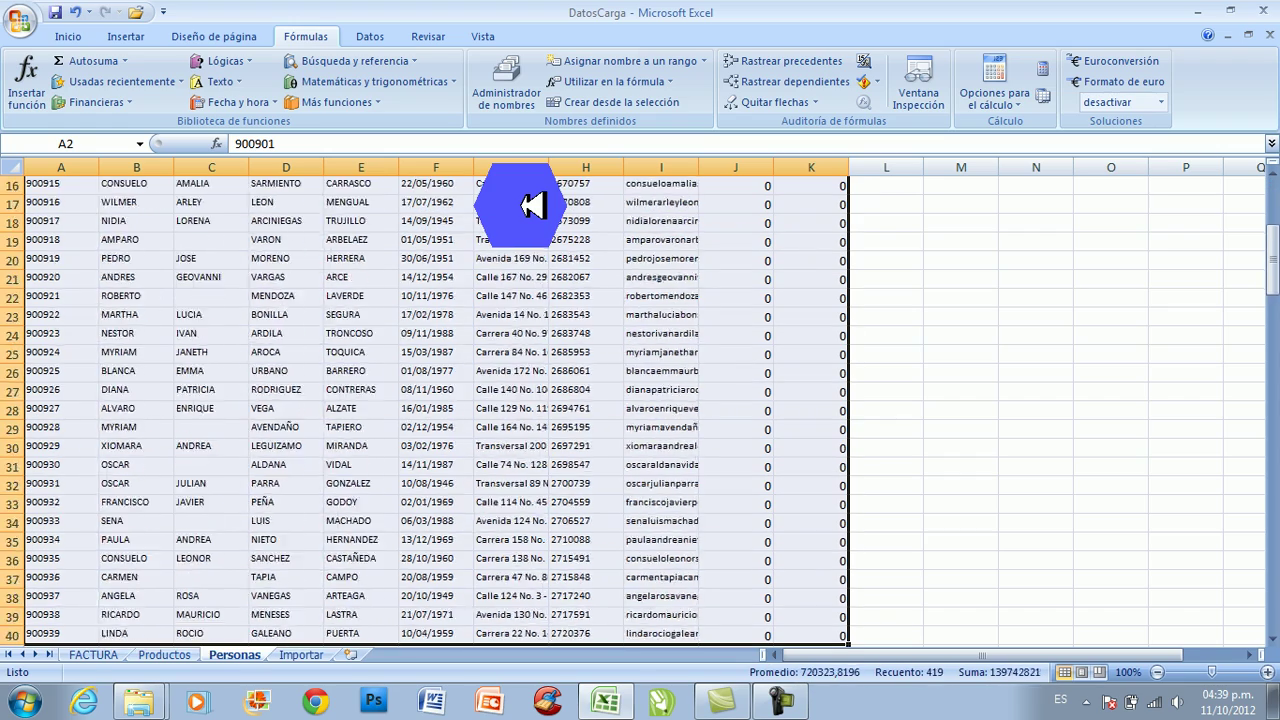
key("shift+Down")
key("shift+Down")
key("shift+Down")
key("shift+Down")
key("shift+Down")
key("shift+Down")
key("shift+Down")
key("shift+Down")
key("shift+Down")
key("shift+Down")
key("shift+Down")
key("shift+Down")
key("shift+Down")
key("shift+Down")
key("shift+Down")
key("shift+Down")
key("shift+Down")
key("shift+Down")
key("shift+Down")
key("shift+Down")
key("shift+Down")
key("shift+Down")
key("shift+Down")
key("shift+Down")
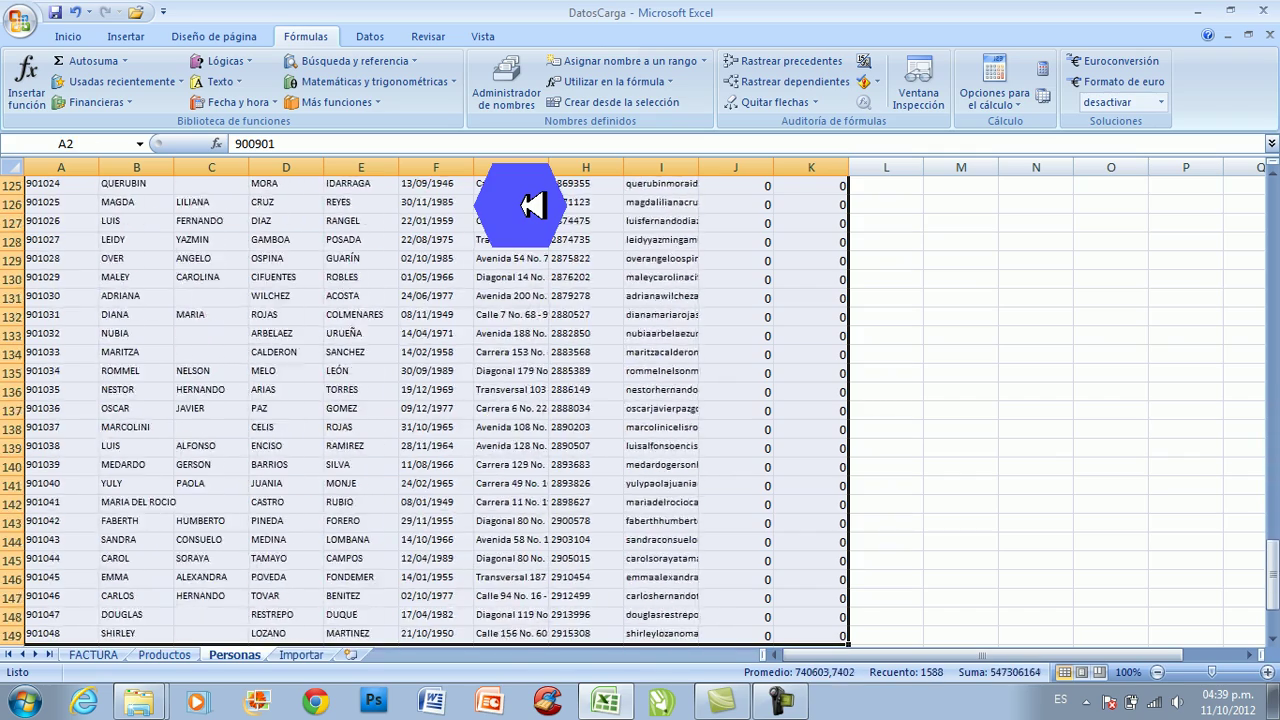
key("shift+Down")
key("shift+Down")
key("shift+Down")
key("shift+Down")
key("shift+Down")
key("shift+Down")
key("shift+Up")
key("shift+Up")
key("shift+Up")
key("shift+Up")
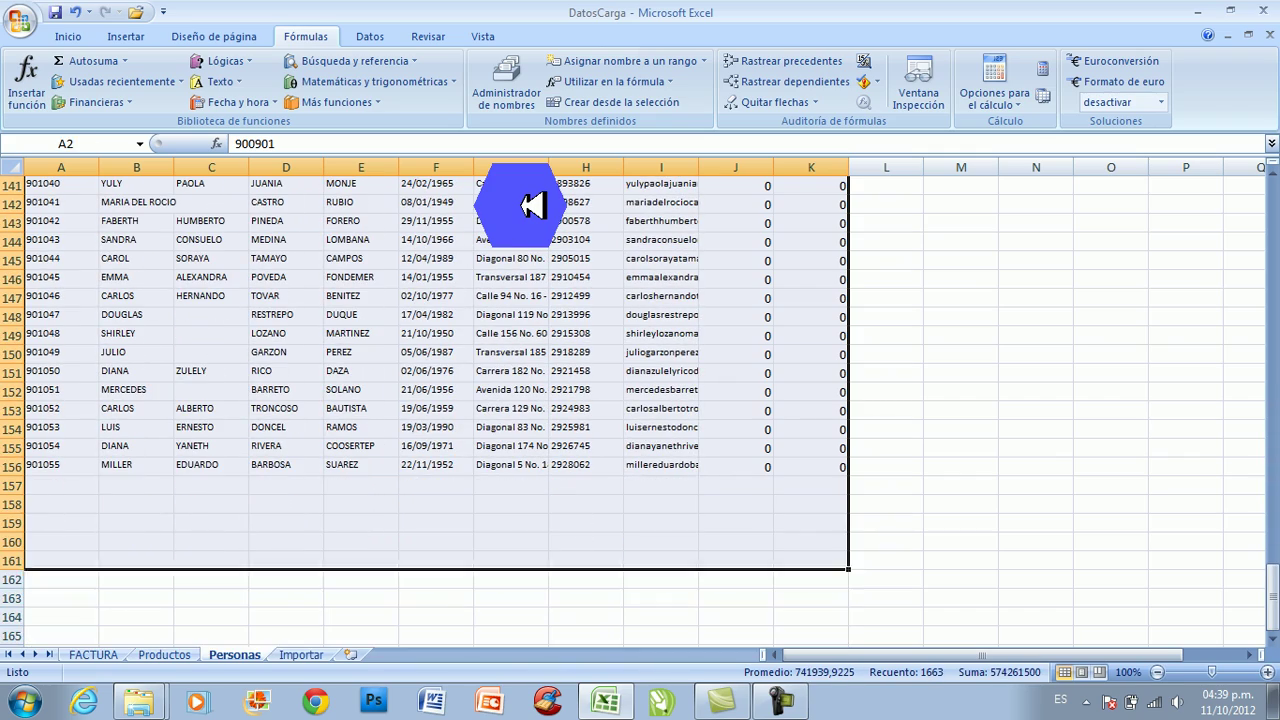
key("shift+Up")
key("shift+Up")
key("shift+Up")
key("shift+Up")
key("shift+Up")
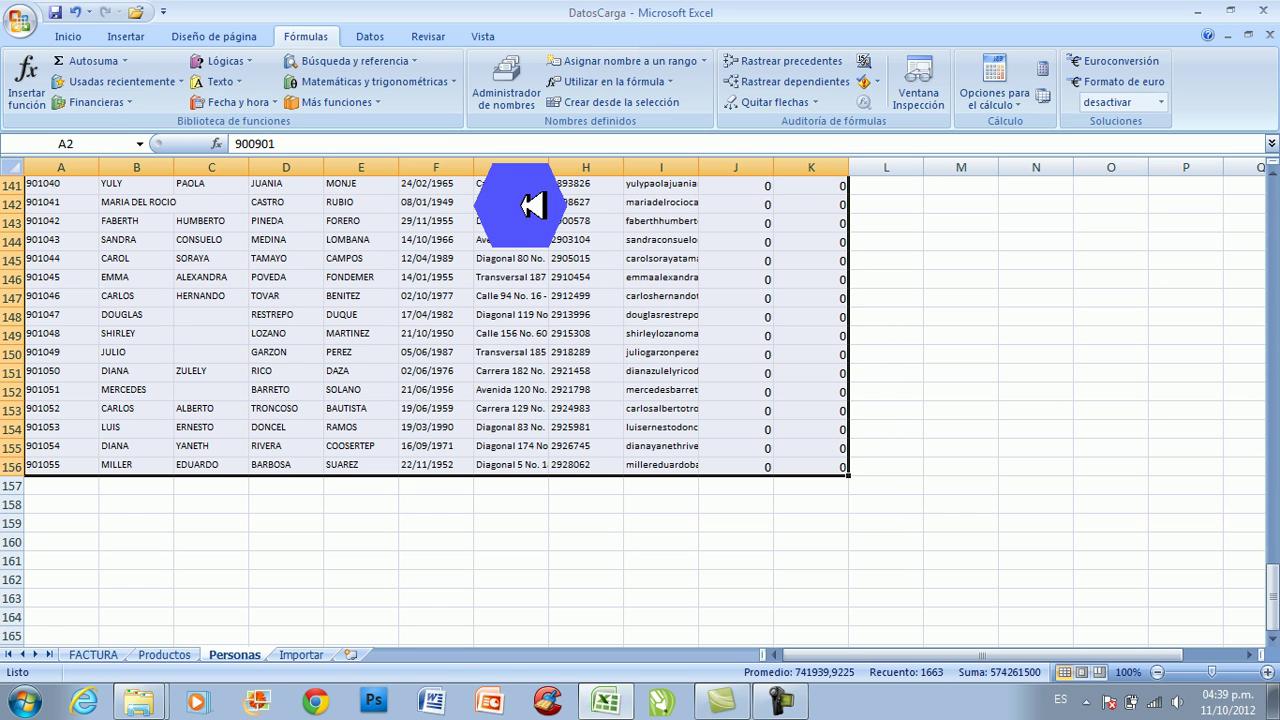
left_click(585, 62)
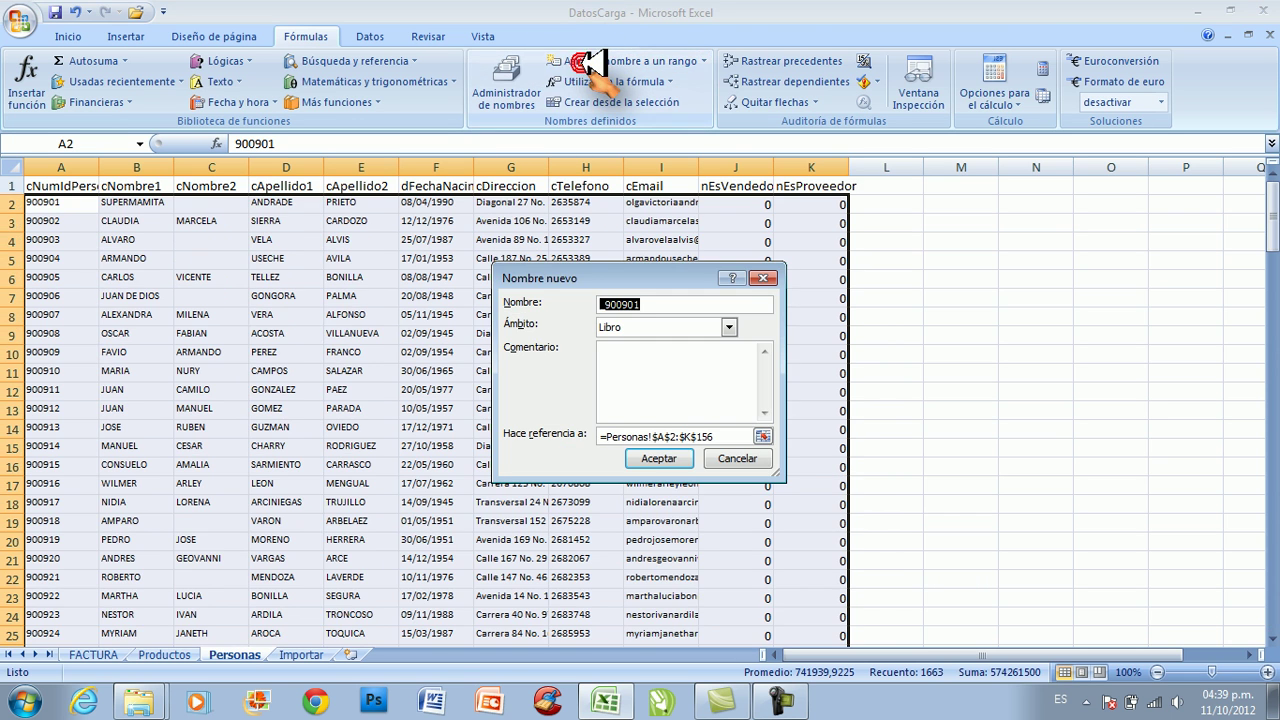
type("DATOSCLIENTES")
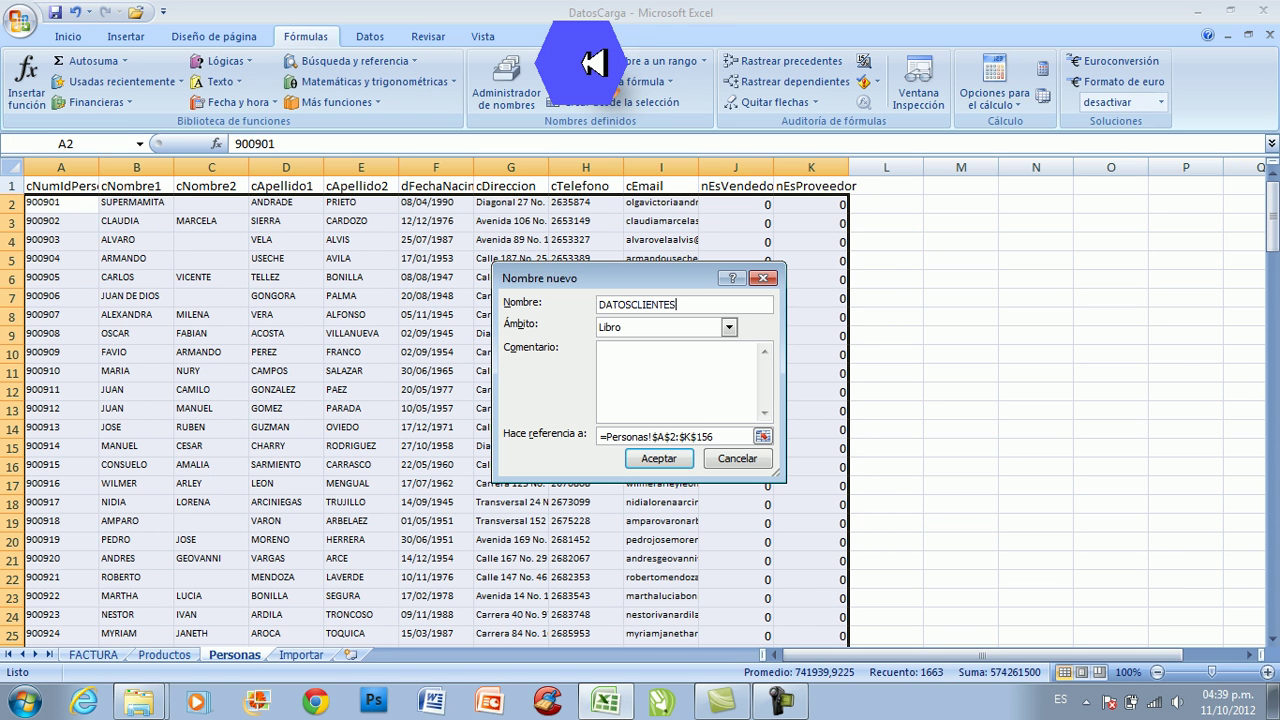
key("Return")
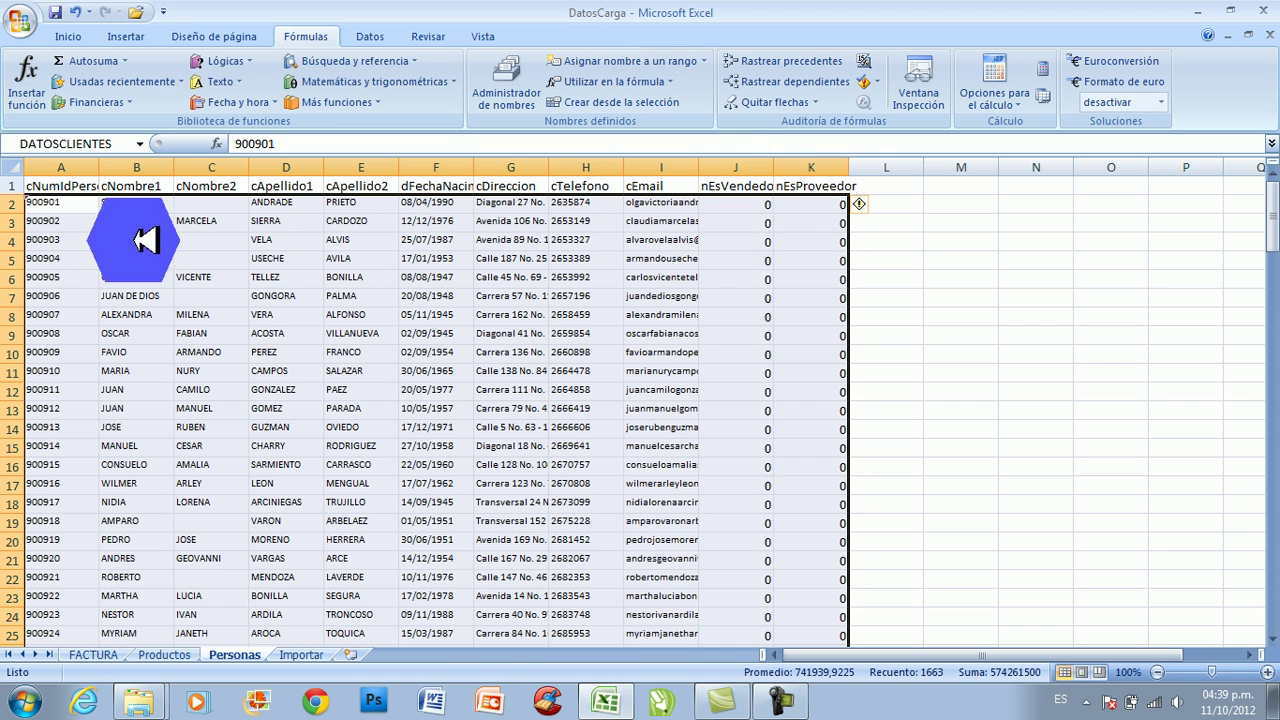
left_click(55, 224)
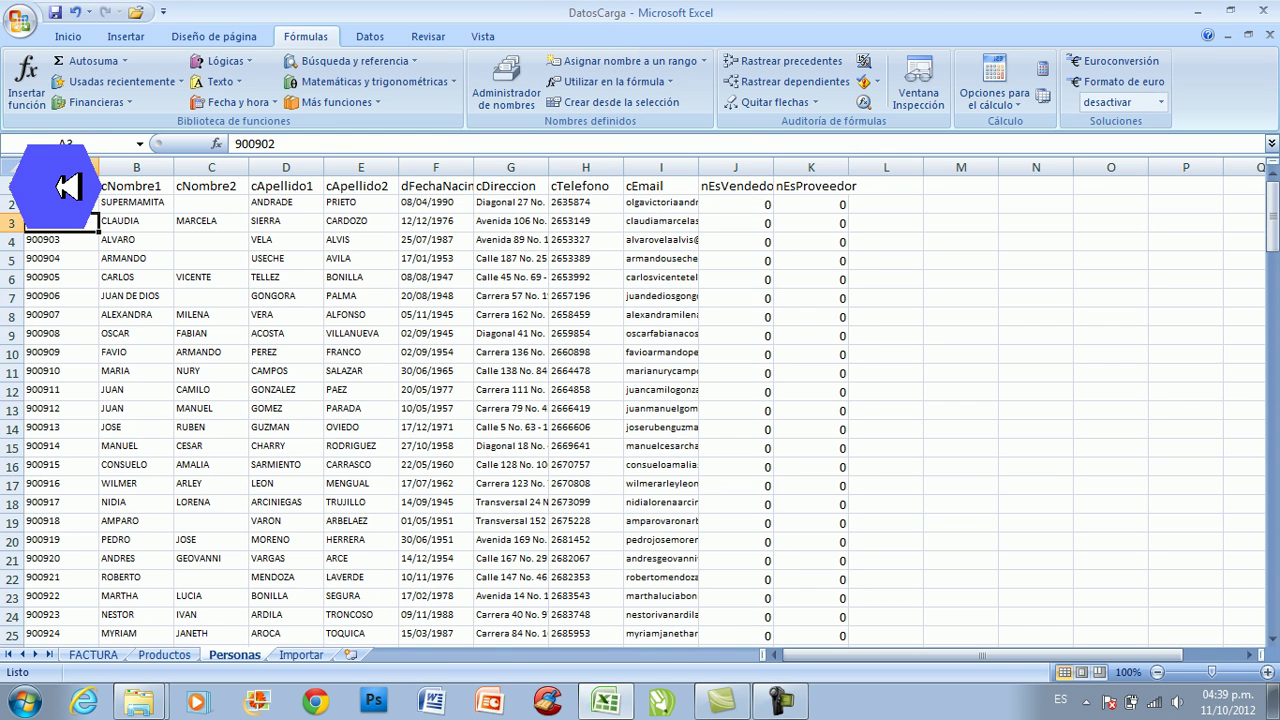
left_click(62, 186)
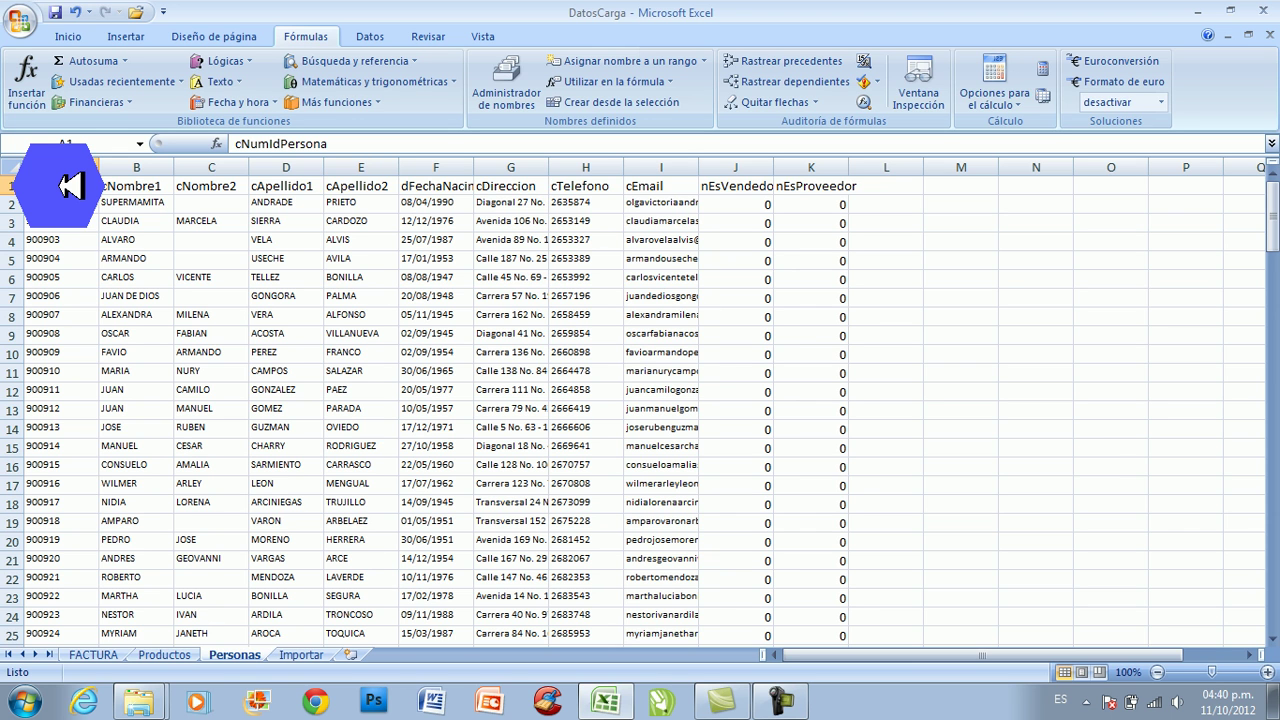
key("End")
key("shift+Down")
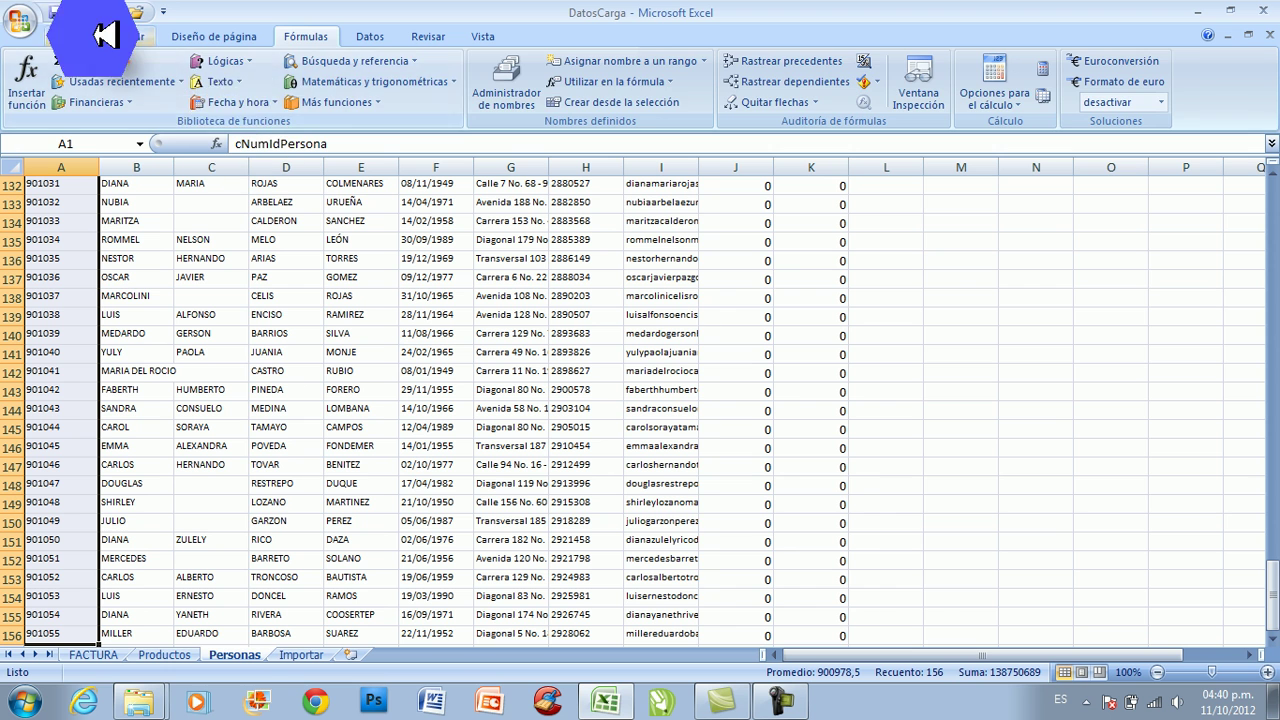
left_click(68, 36)
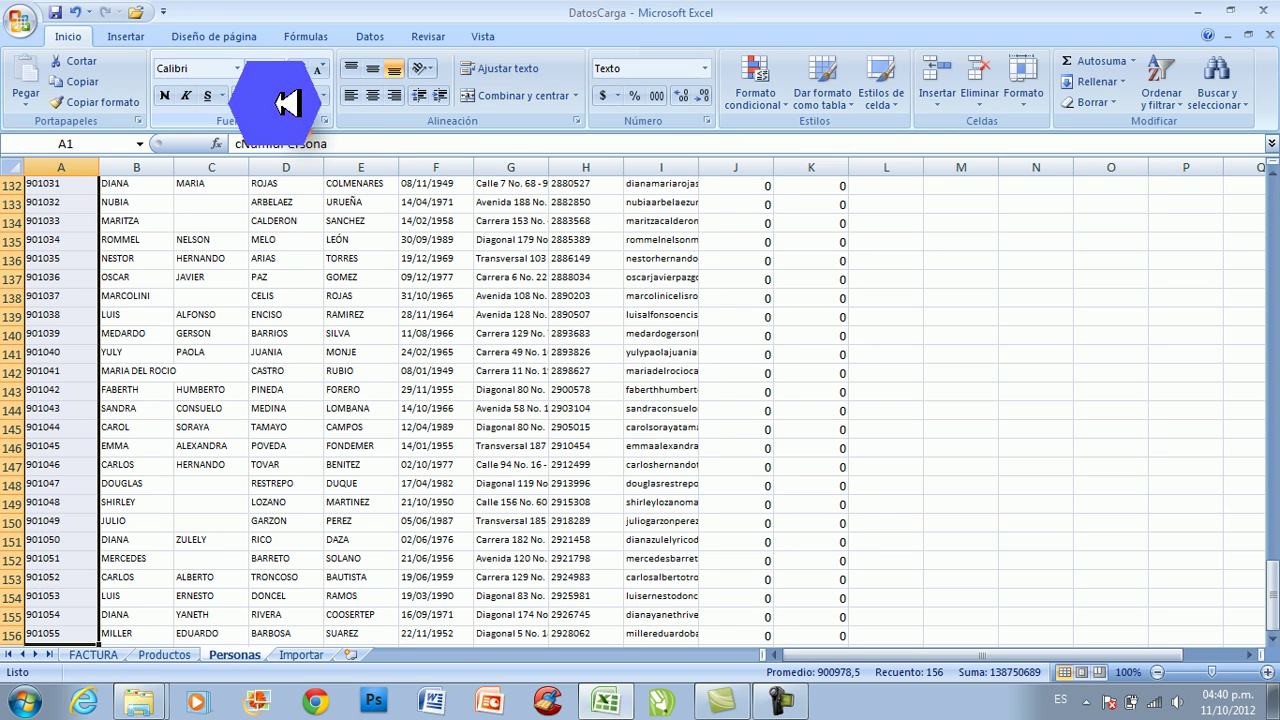
left_click(280, 96)
key("ctrl+Home")
left_click(150, 186)
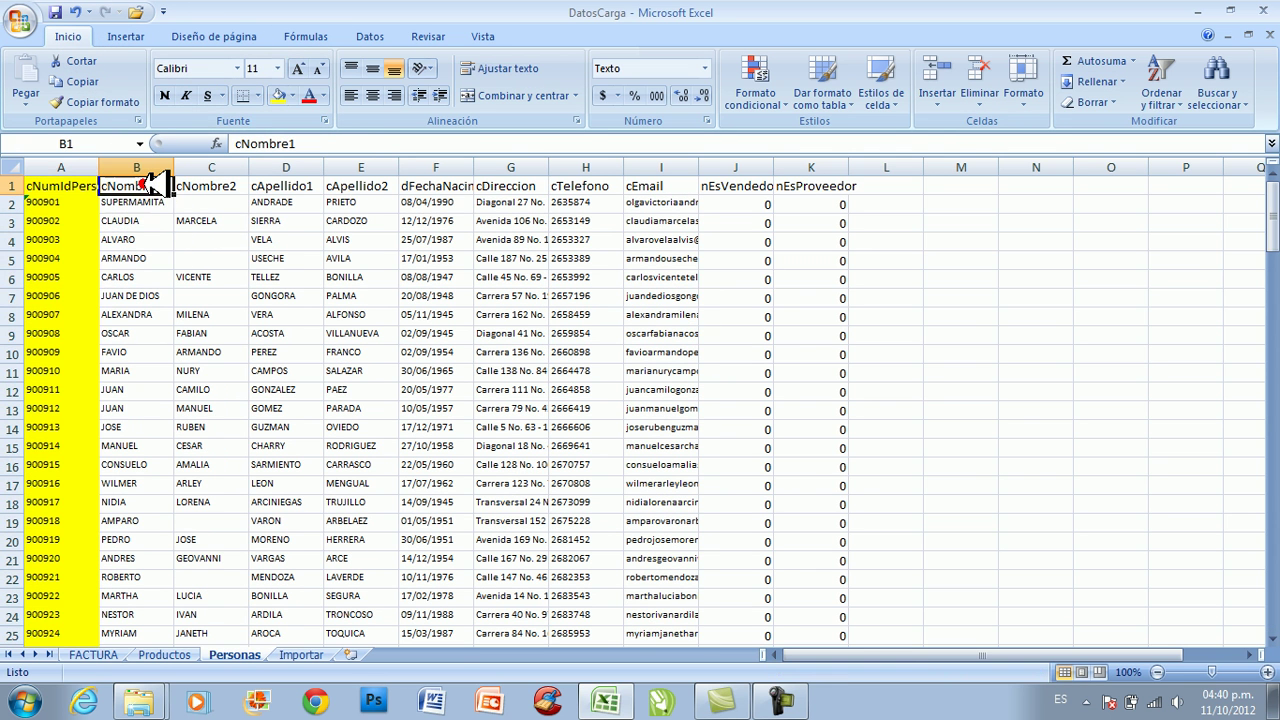
left_click(155, 184)
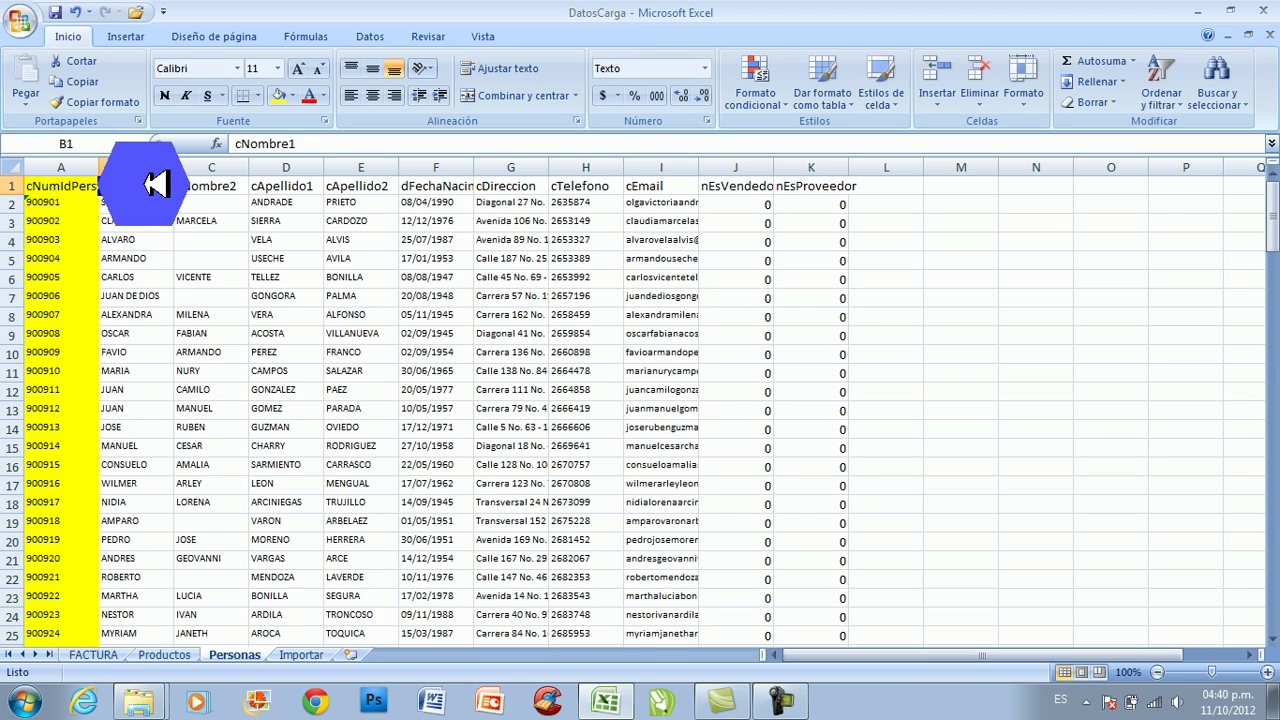
key("End")
key("shift+Down")
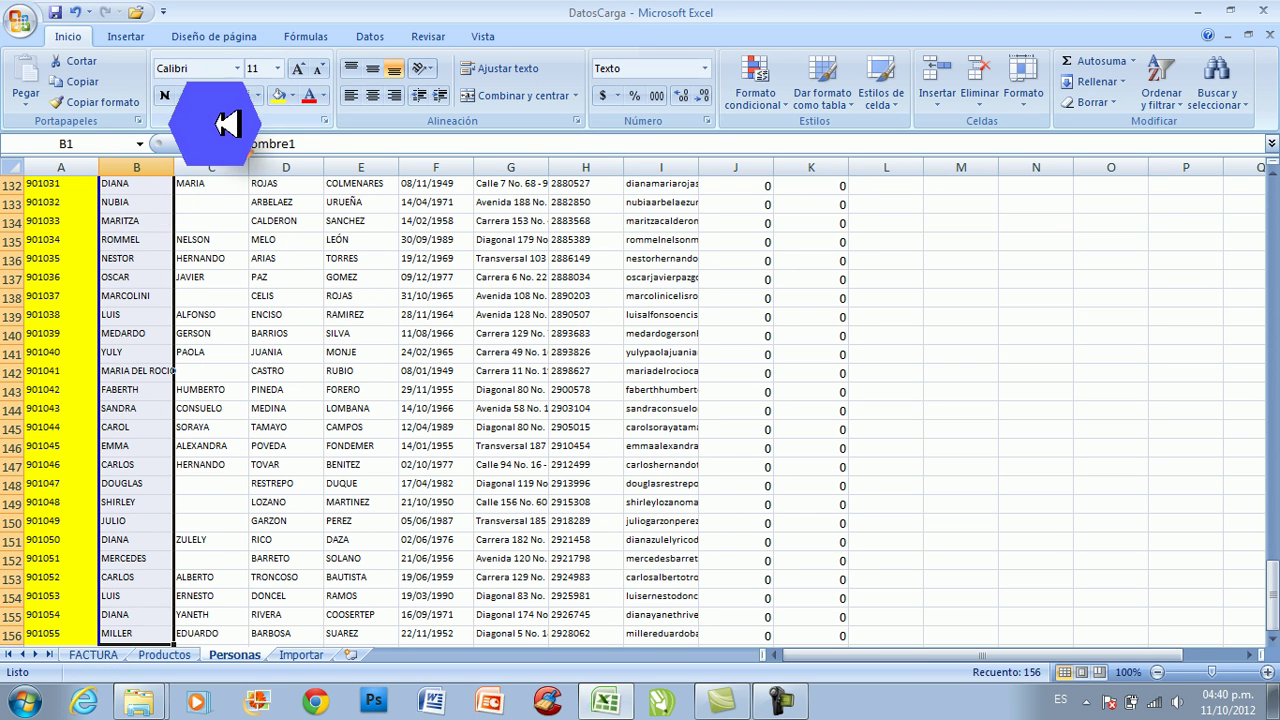
left_click(292, 95)
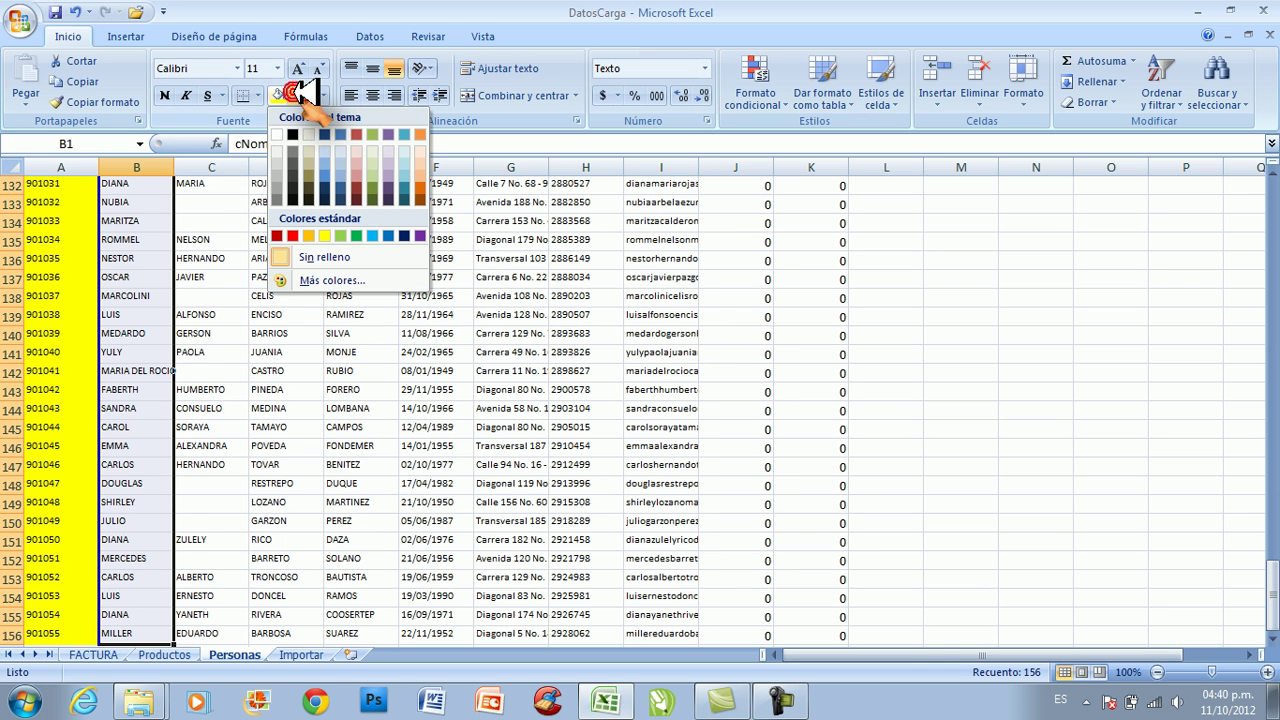
left_click(372, 172)
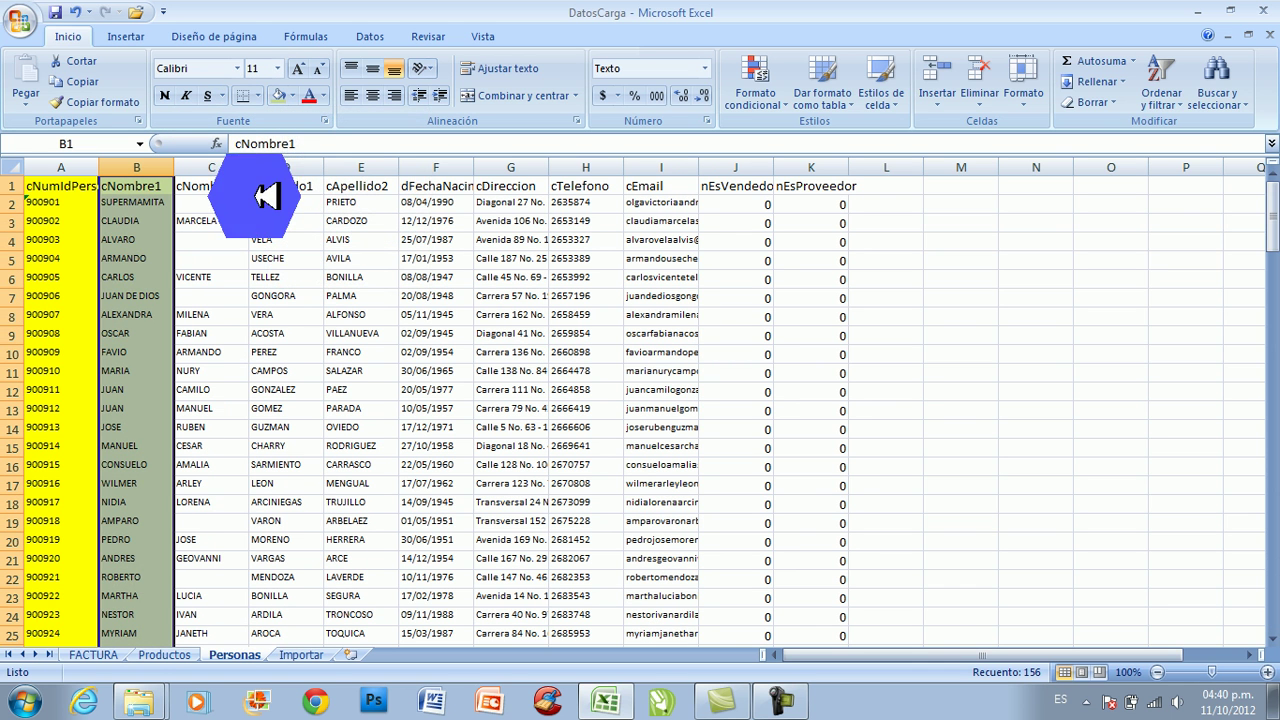
left_click(228, 186)
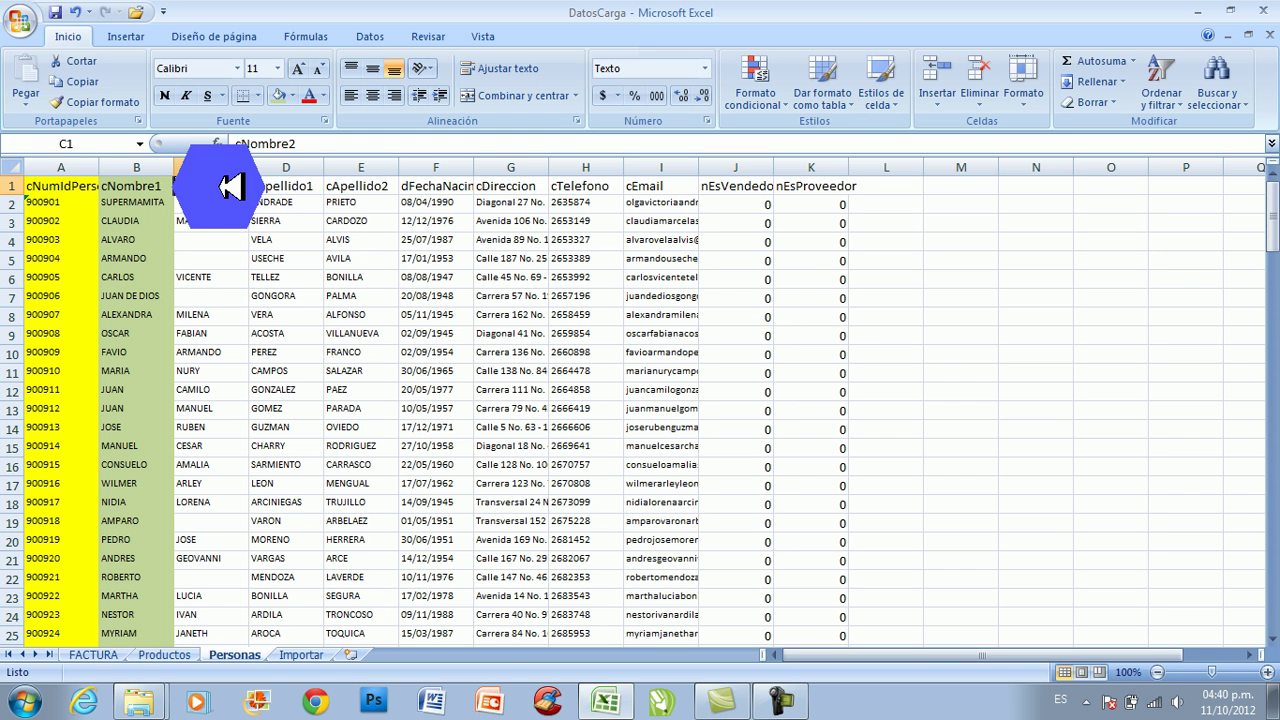
scroll(228, 186, "down", 15)
scroll(228, 186, "down", 10)
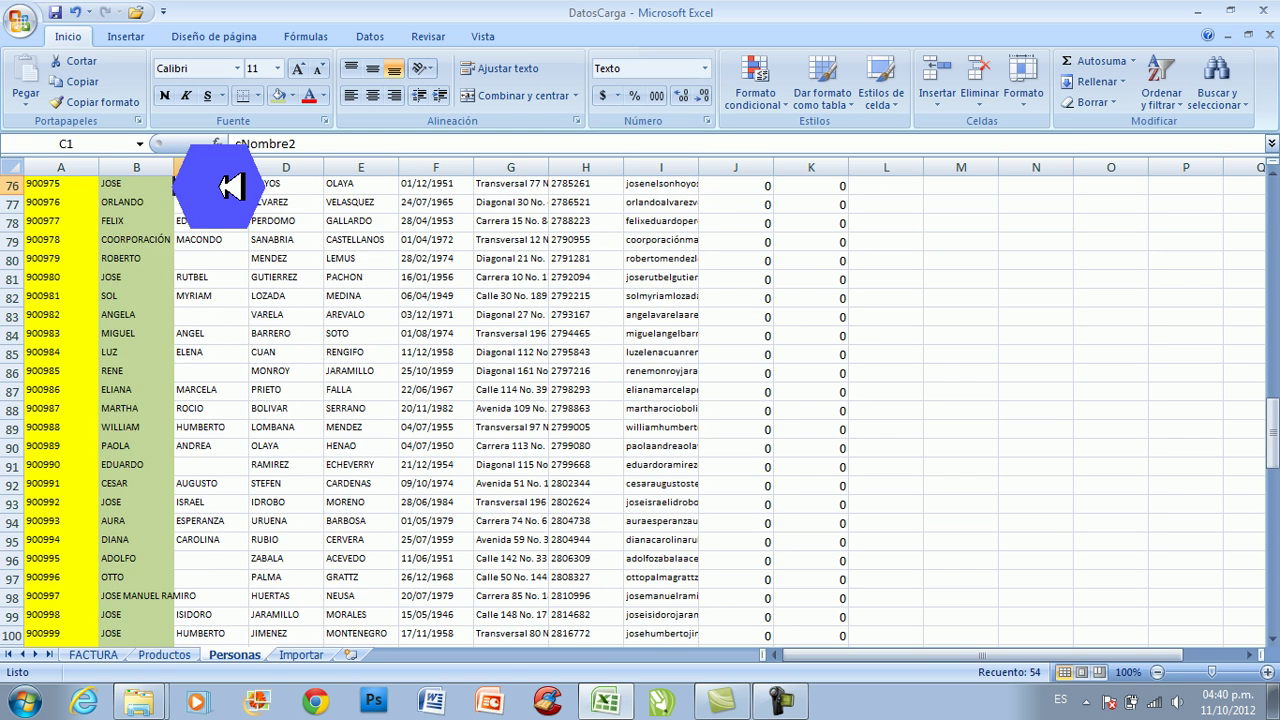
scroll(228, 186, "down", 20)
key("shift+Down")
key("shift+Down")
key("shift+Down")
key("shift+Down")
key("shift+Down")
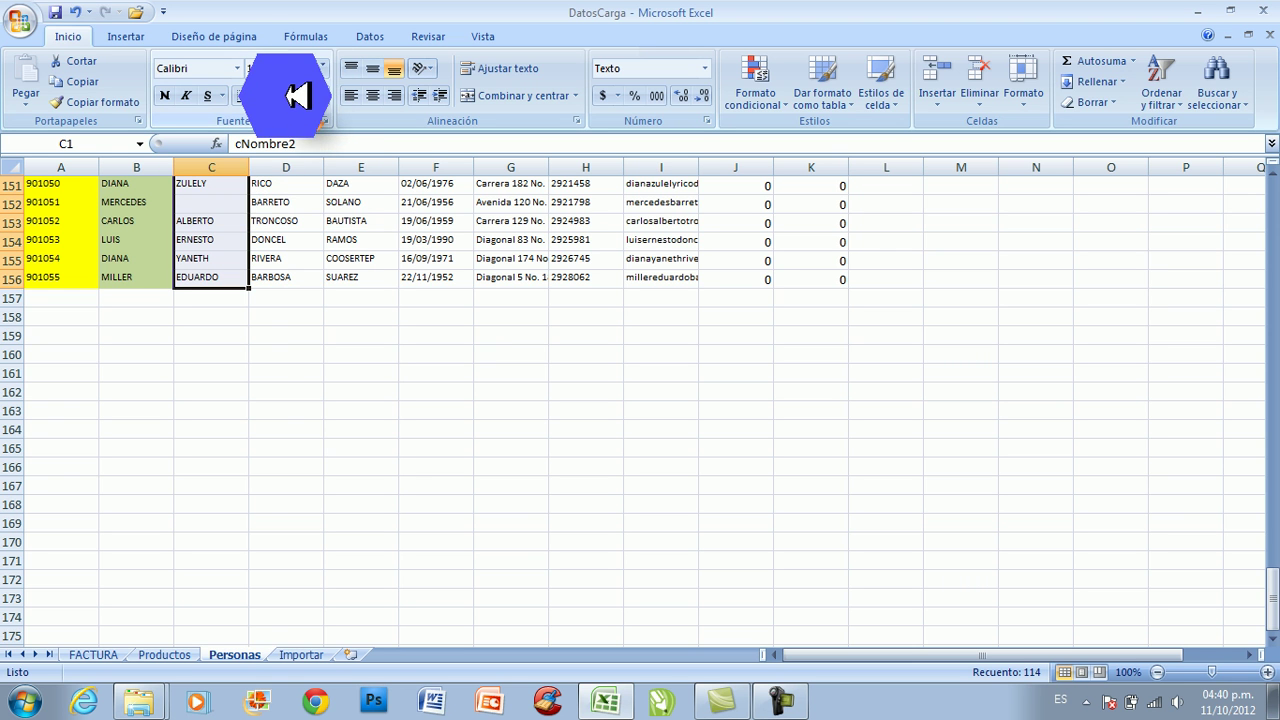
left_click(291, 95)
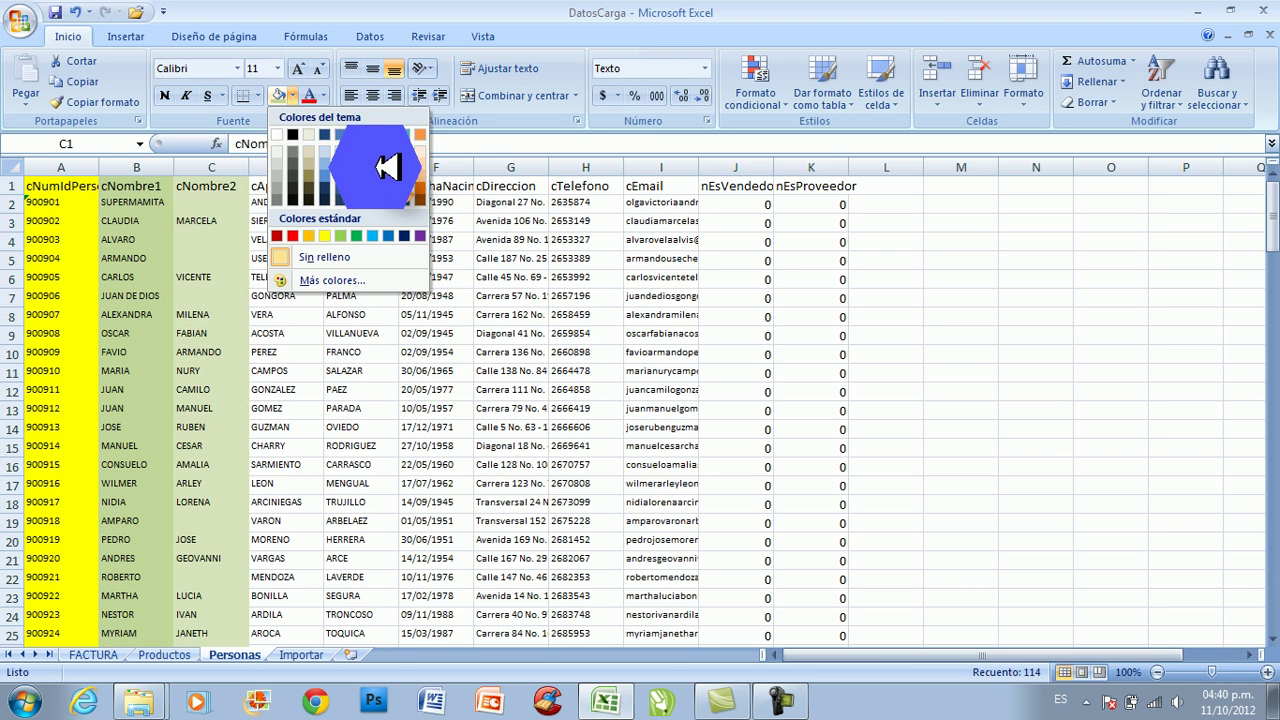
left_click(372, 157)
left_click(306, 186)
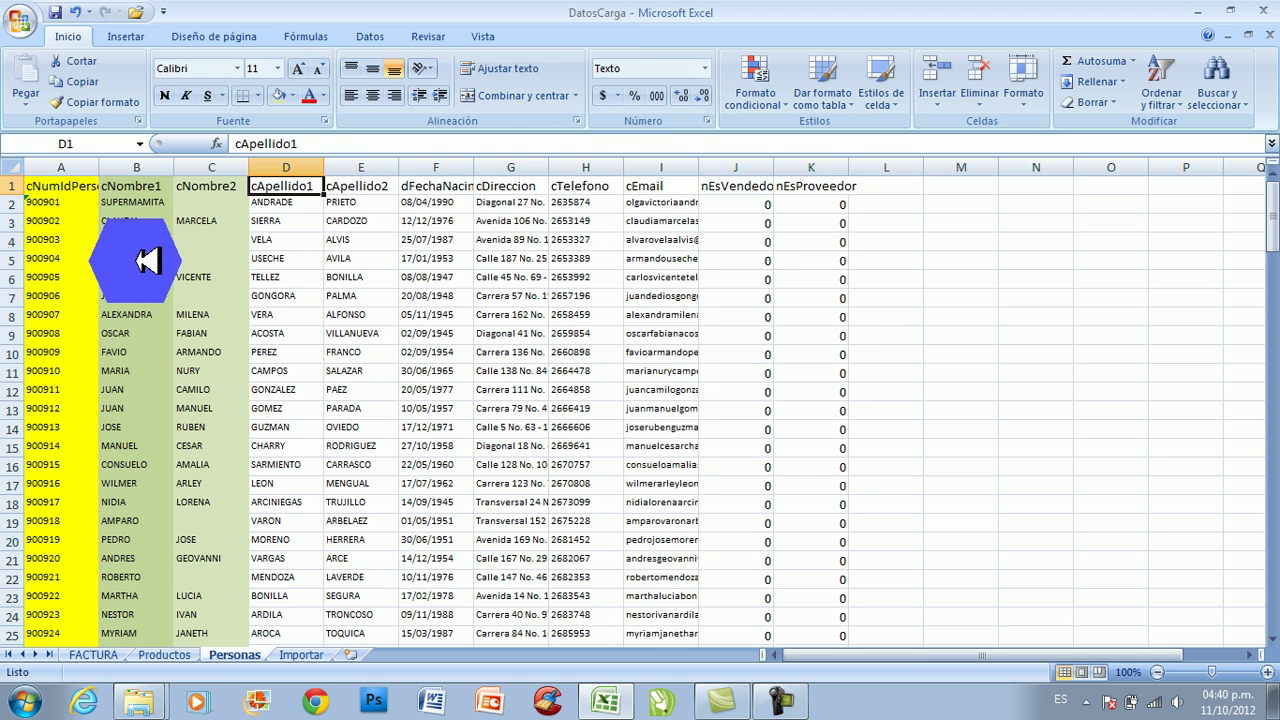
left_click(135, 258)
left_click(225, 262)
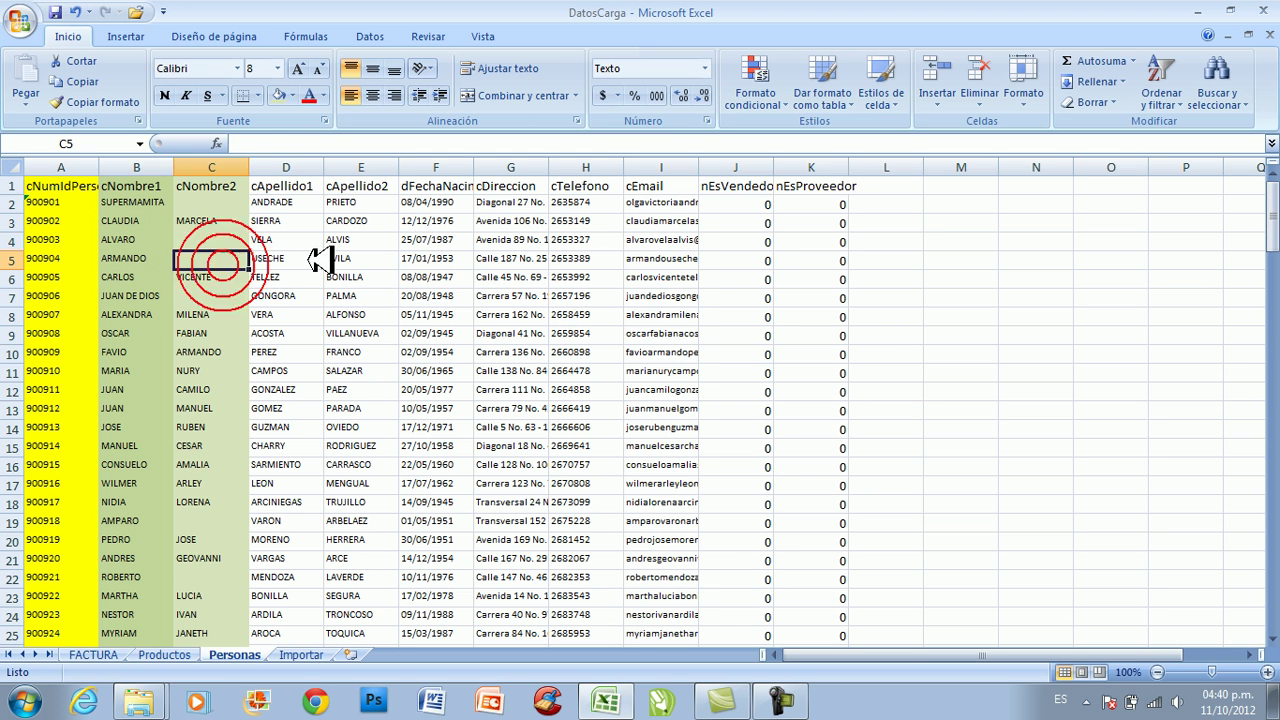
left_click(310, 258)
left_click(370, 240)
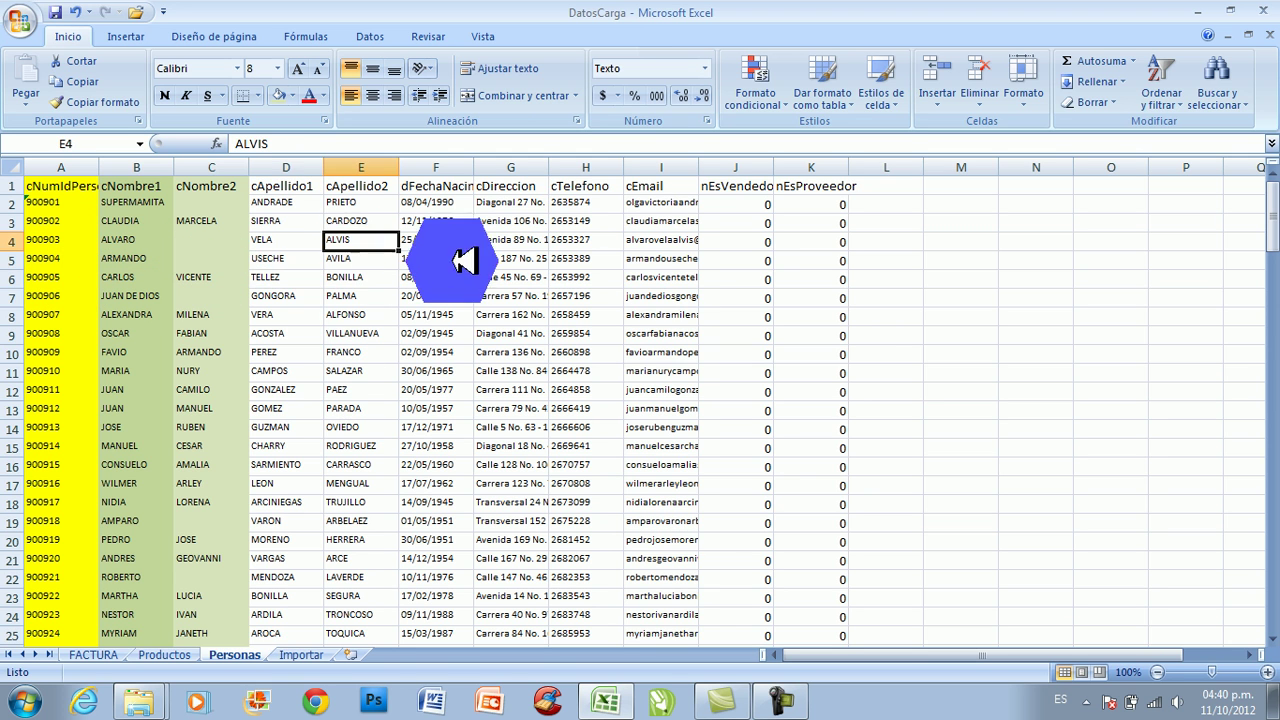
left_click(450, 242)
left_click(505, 262)
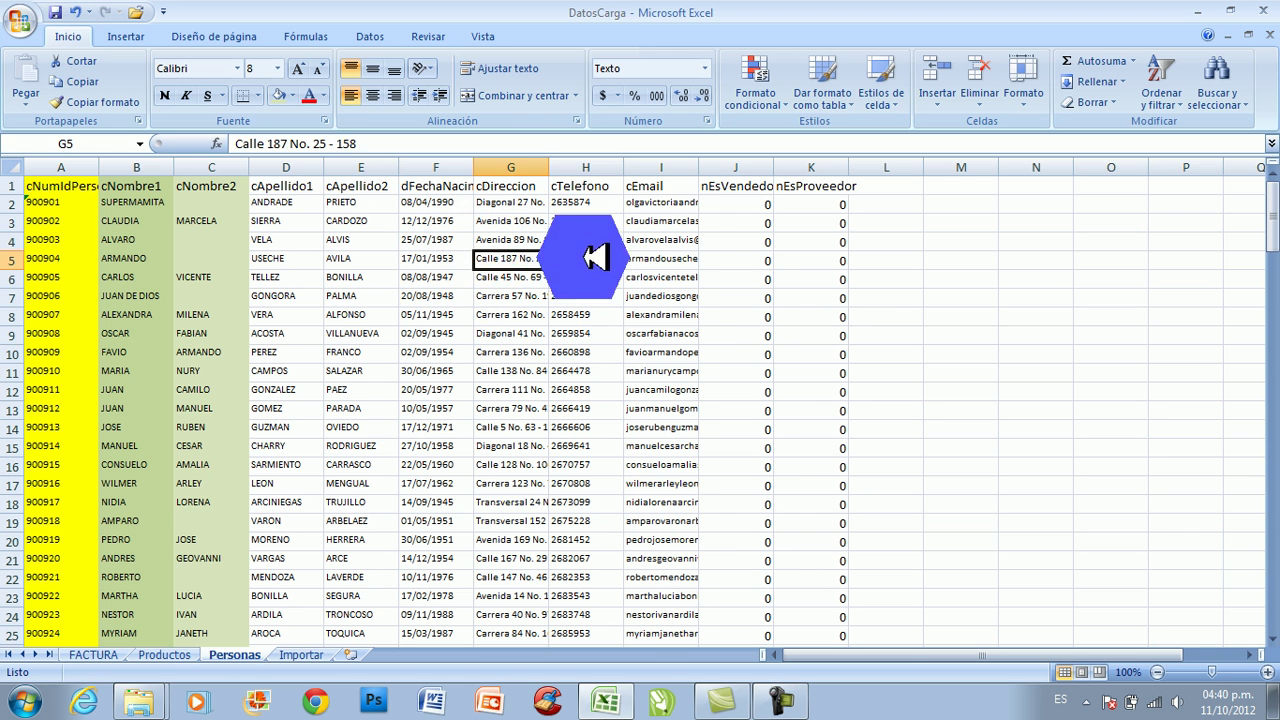
left_click(577, 256)
left_click(680, 258)
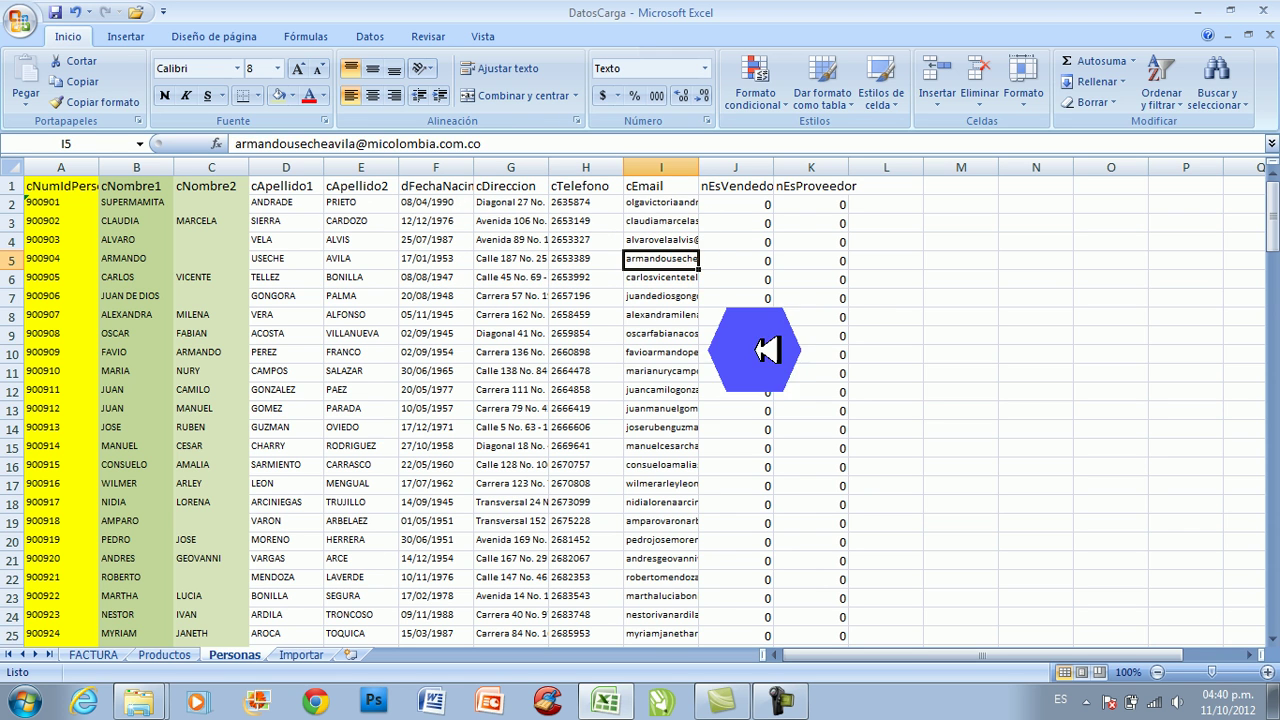
left_click(758, 252)
left_click(812, 245)
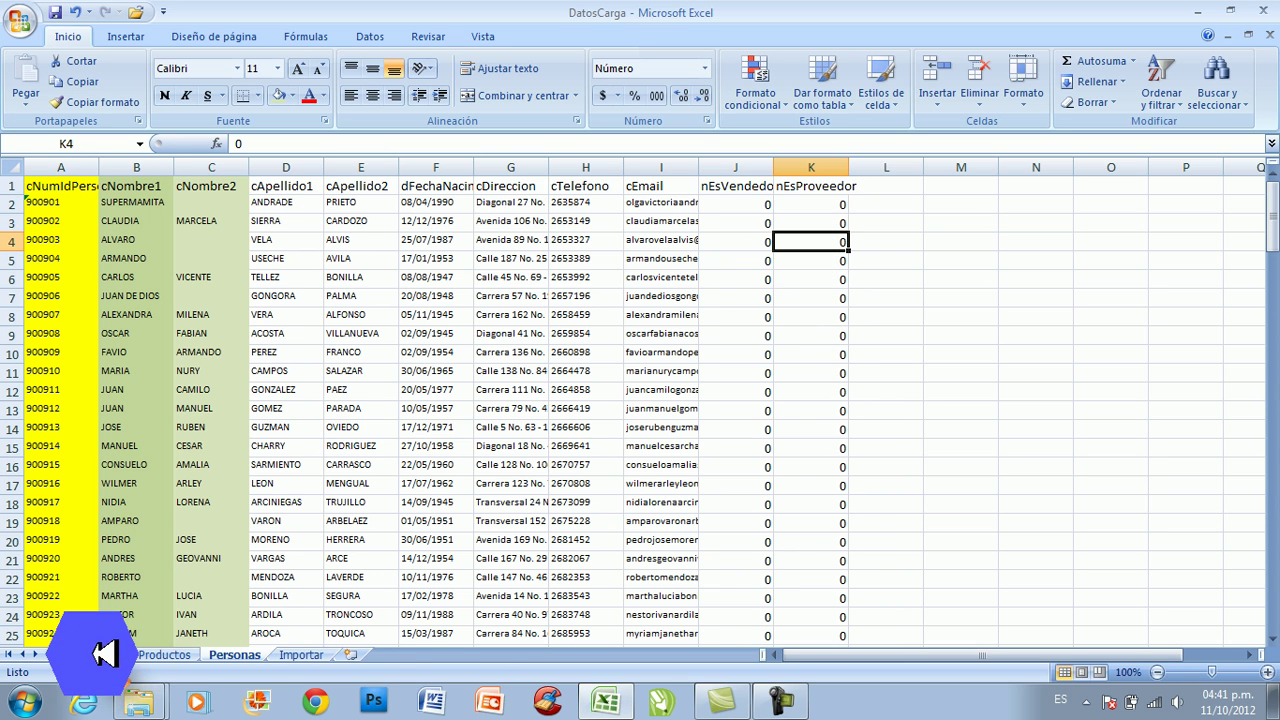
- Return to FACTURA, review the named ranges list, and select B11 beside CODIGO with Datos shown
left_click(96, 653)
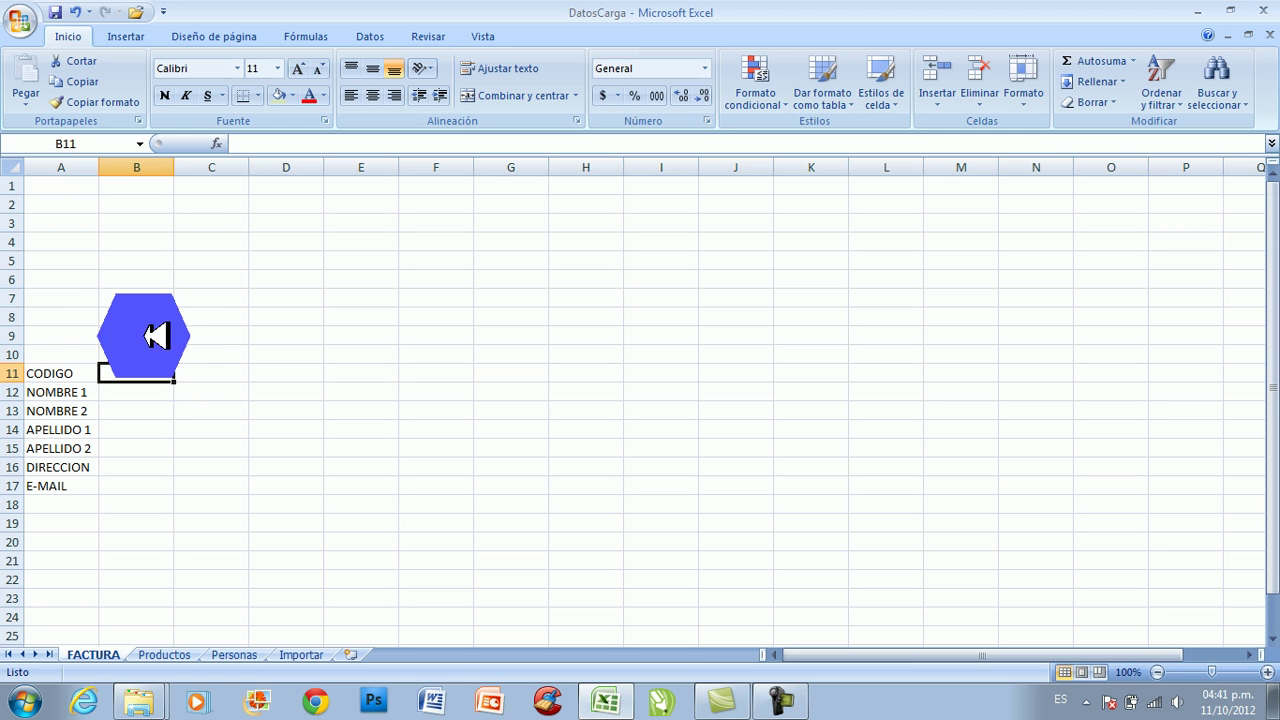
left_click(139, 143)
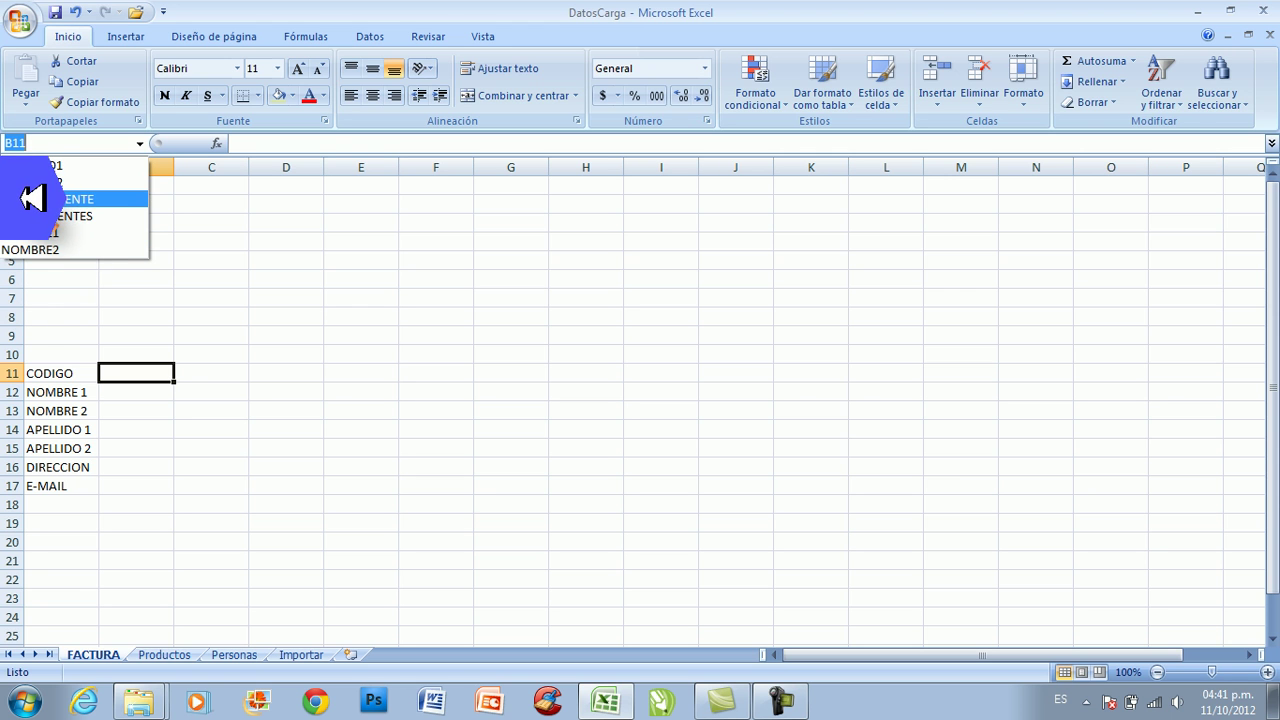
left_click(147, 376)
left_click(140, 375)
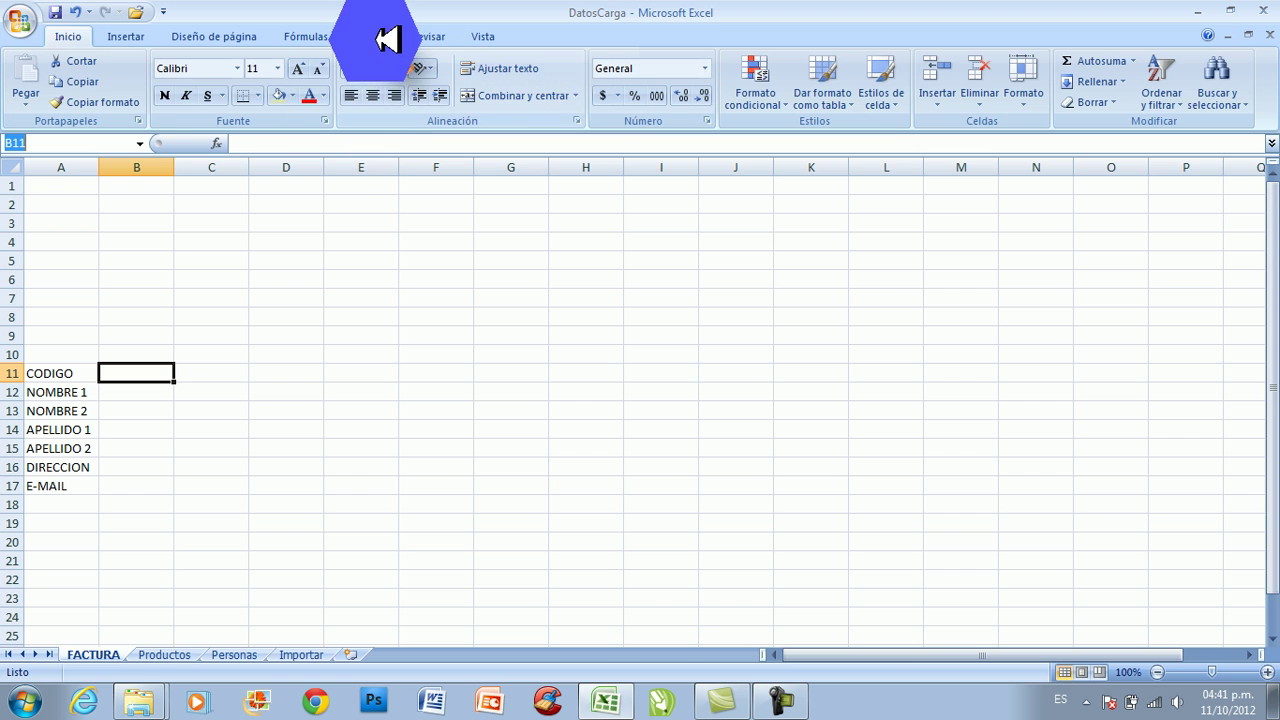
left_click(380, 37)
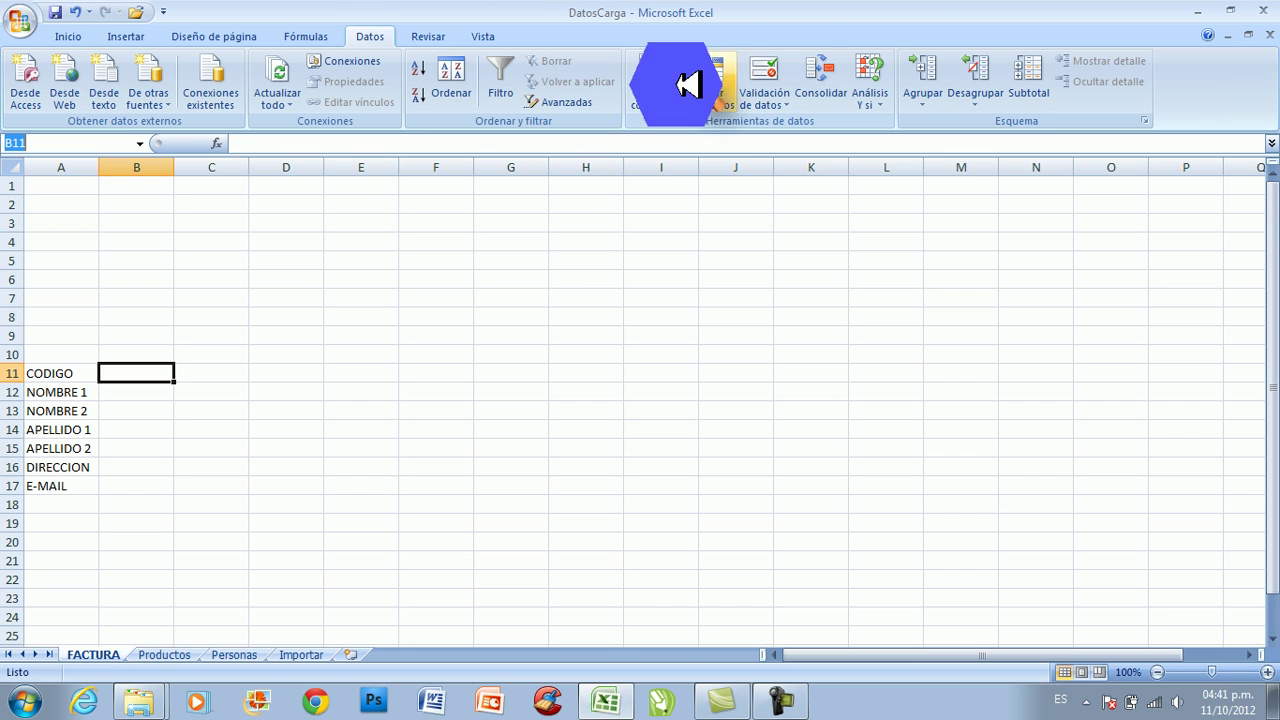
- Restrict B11 to a drop-down list validation sourced from CODIGOCLIENTE
left_click(766, 97)
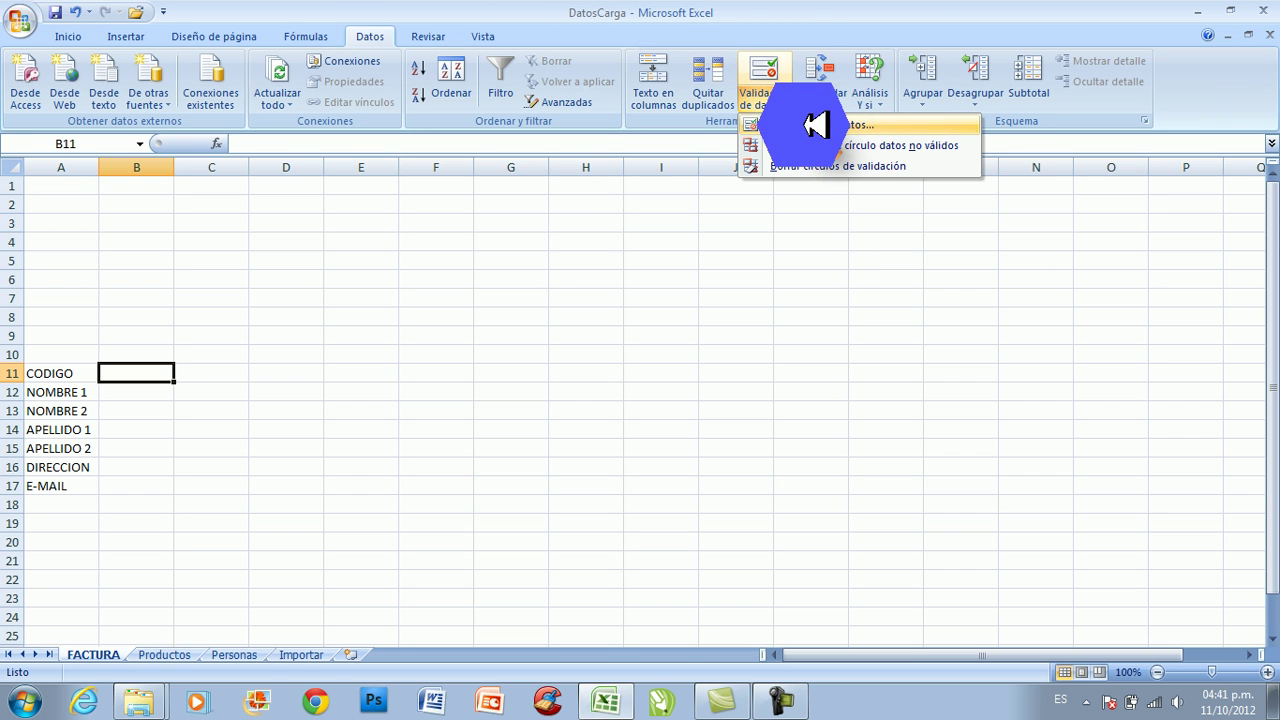
left_click(812, 126)
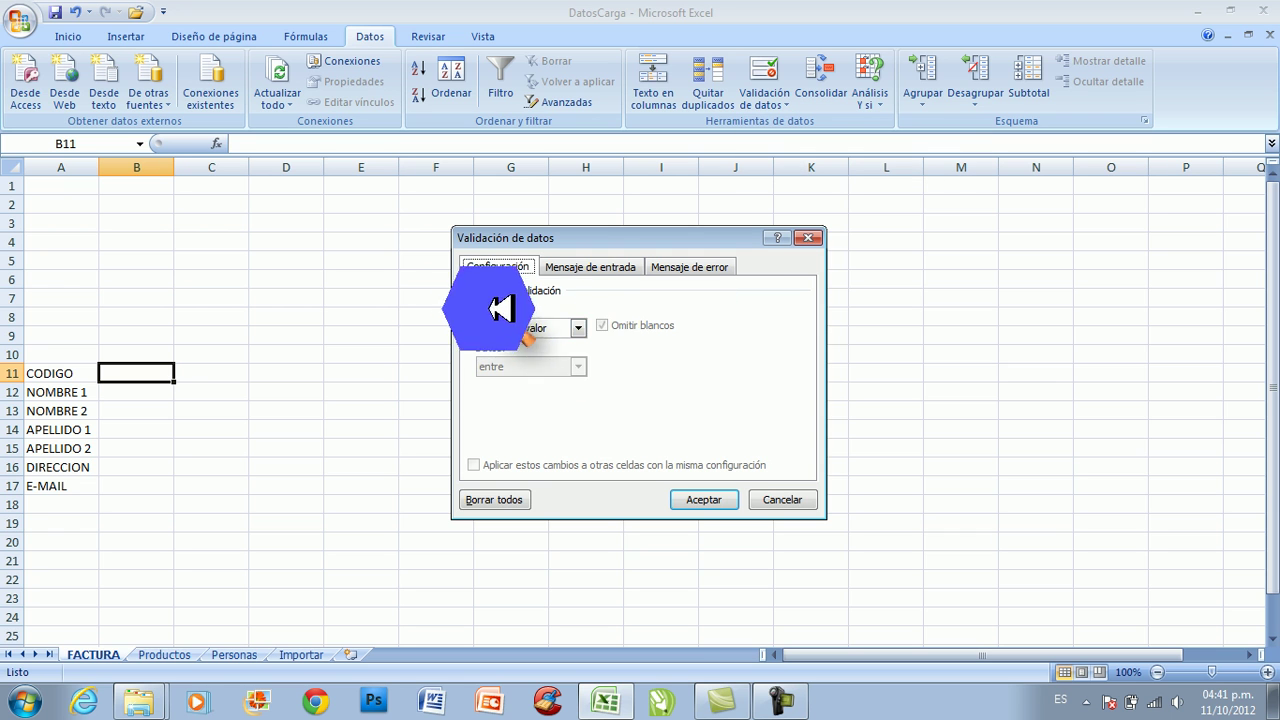
left_click(578, 328)
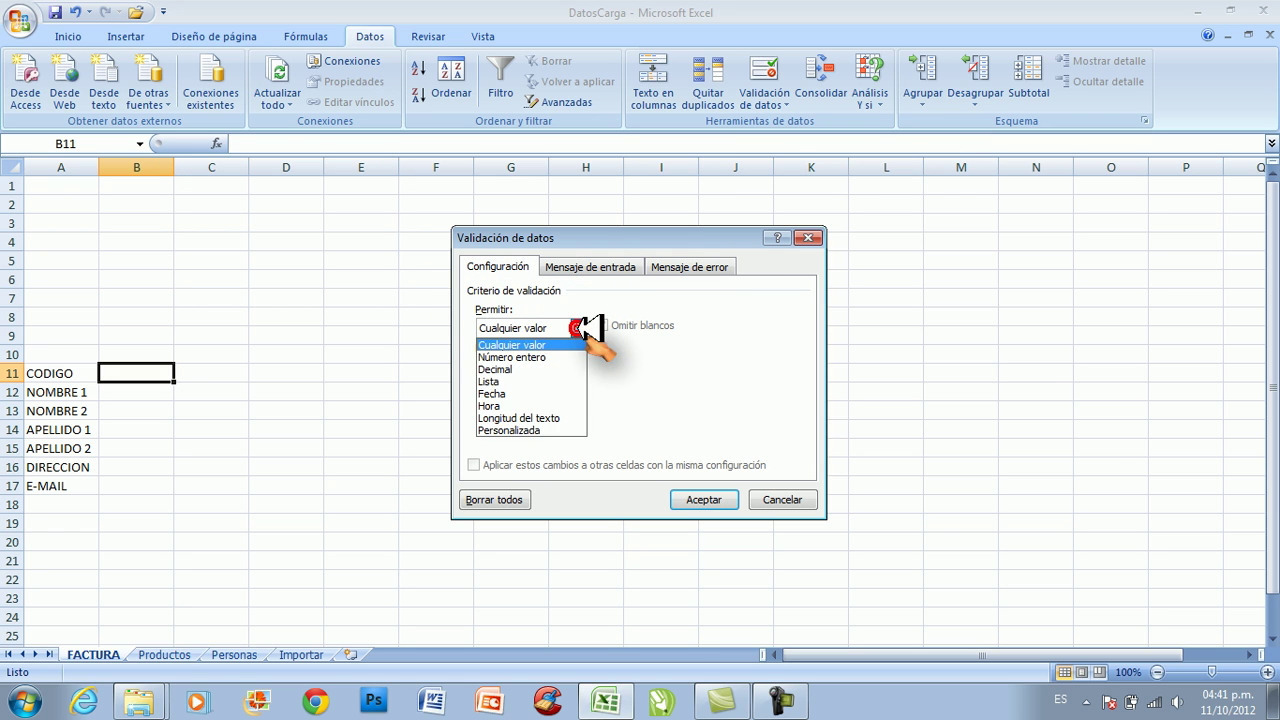
left_click(510, 381)
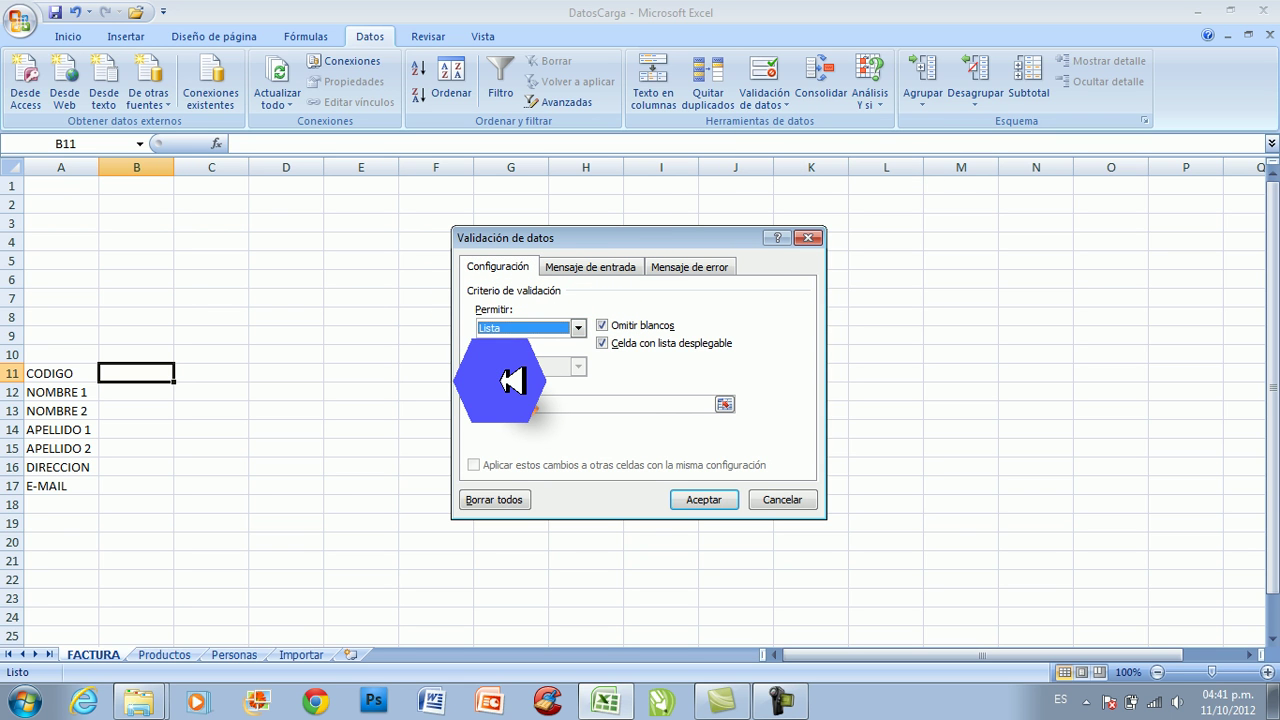
left_click(500, 401)
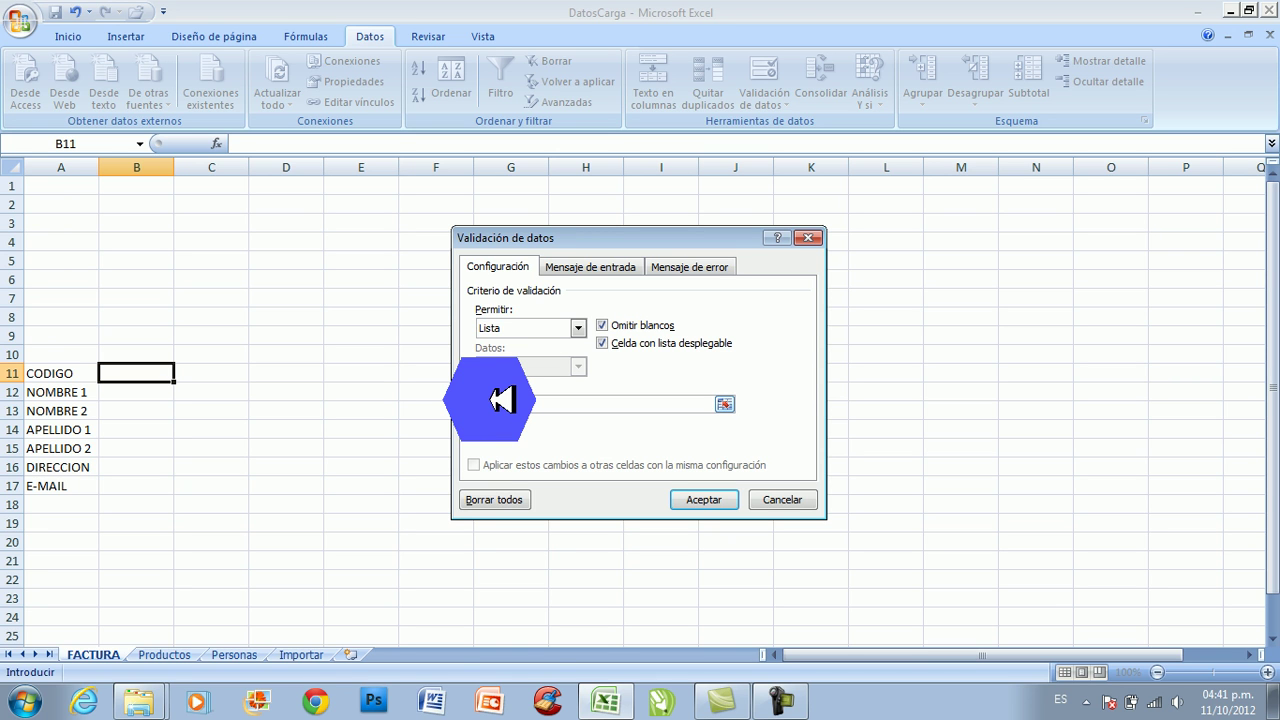
type("LIENTE")
left_click(720, 499)
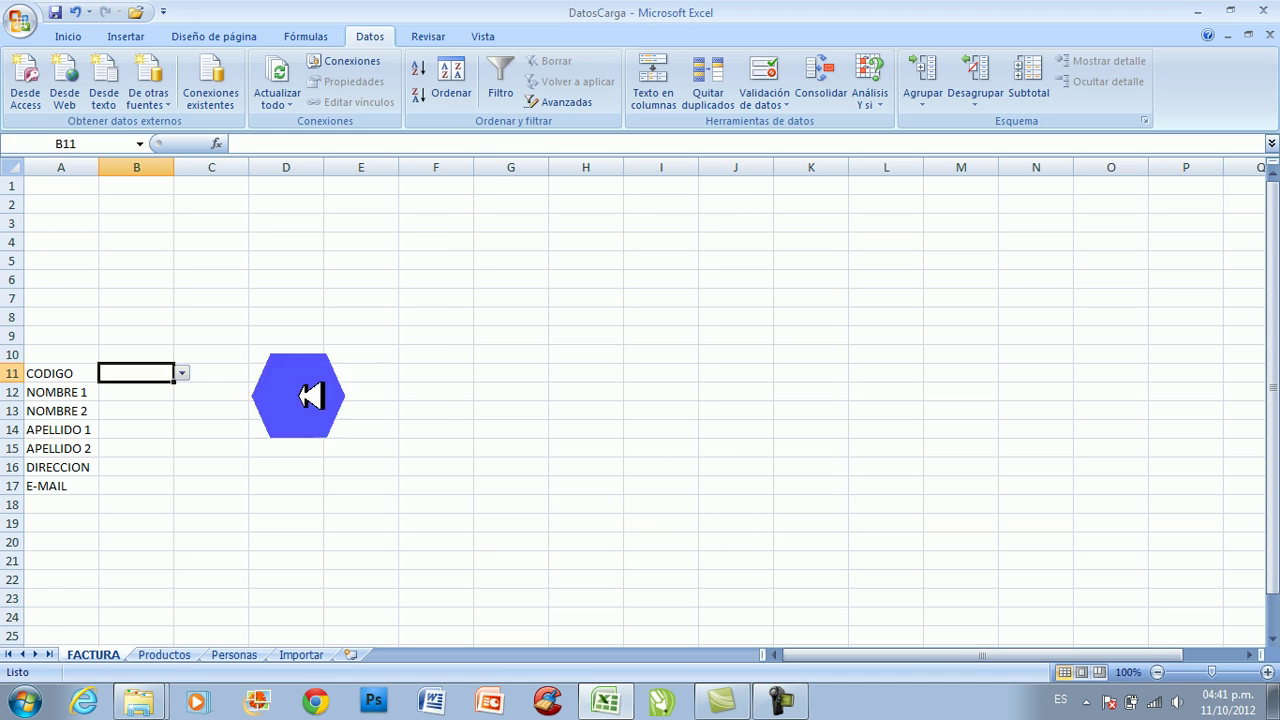
left_click(182, 373)
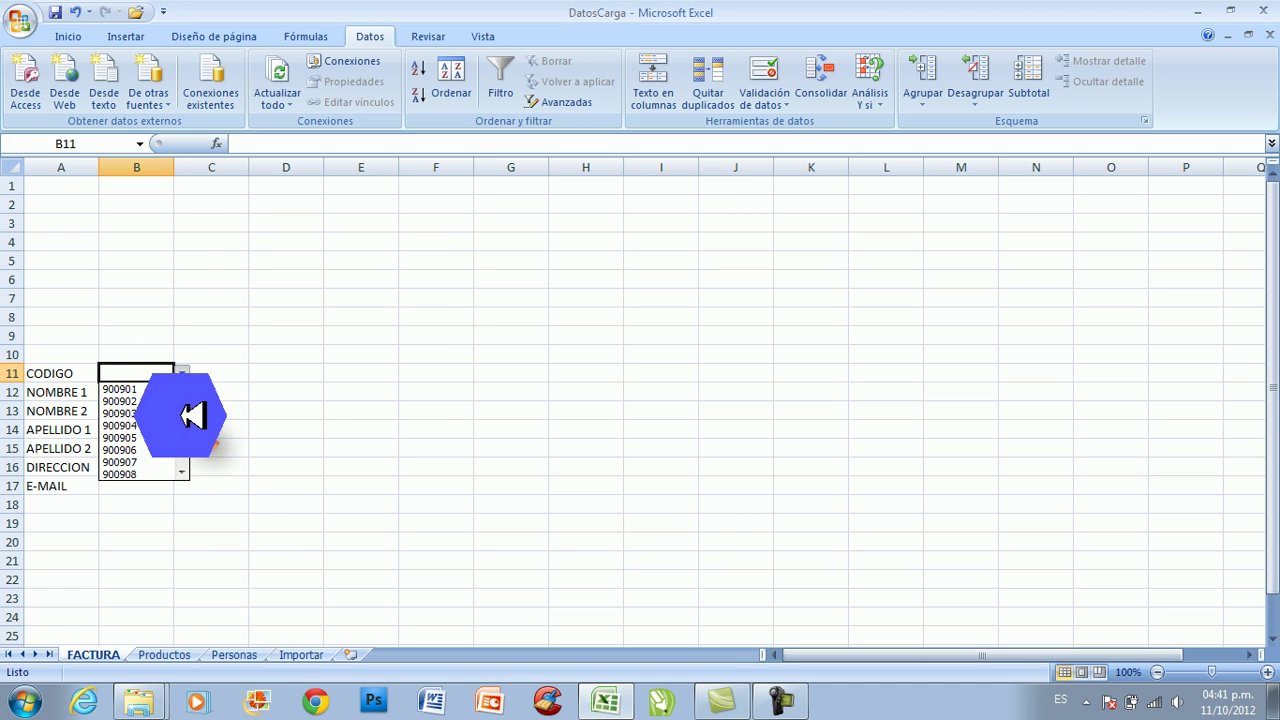
left_click(183, 403)
left_click_drag(132, 397, 152, 475)
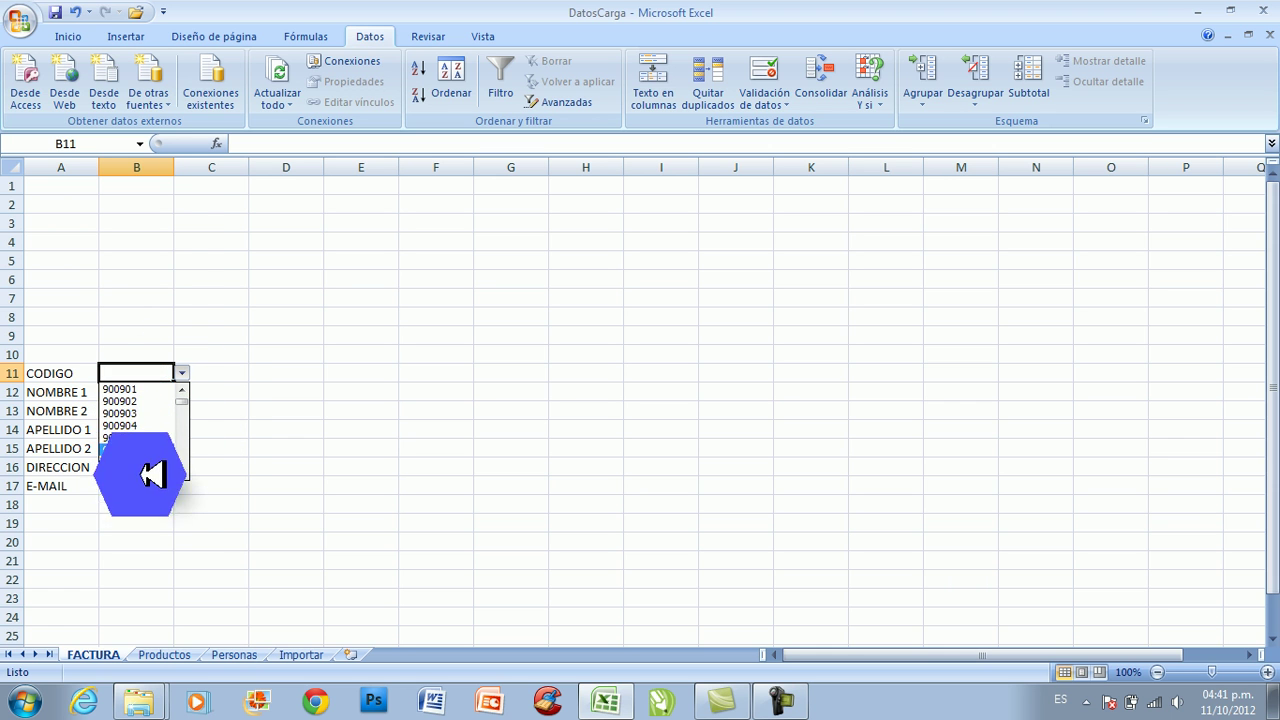
mouse_move(152, 475)
left_mouse_down()
mouse_move(182, 405)
mouse_move(157, 370)
left_mouse_up()
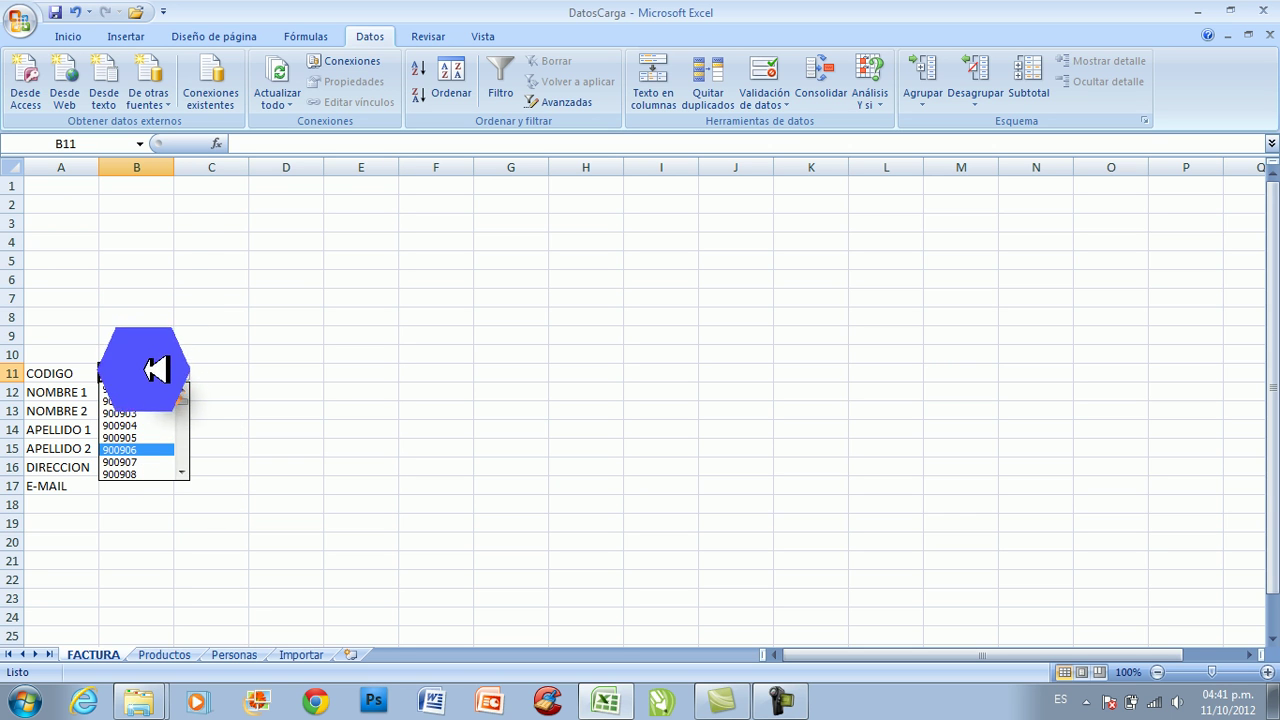
left_click(138, 371)
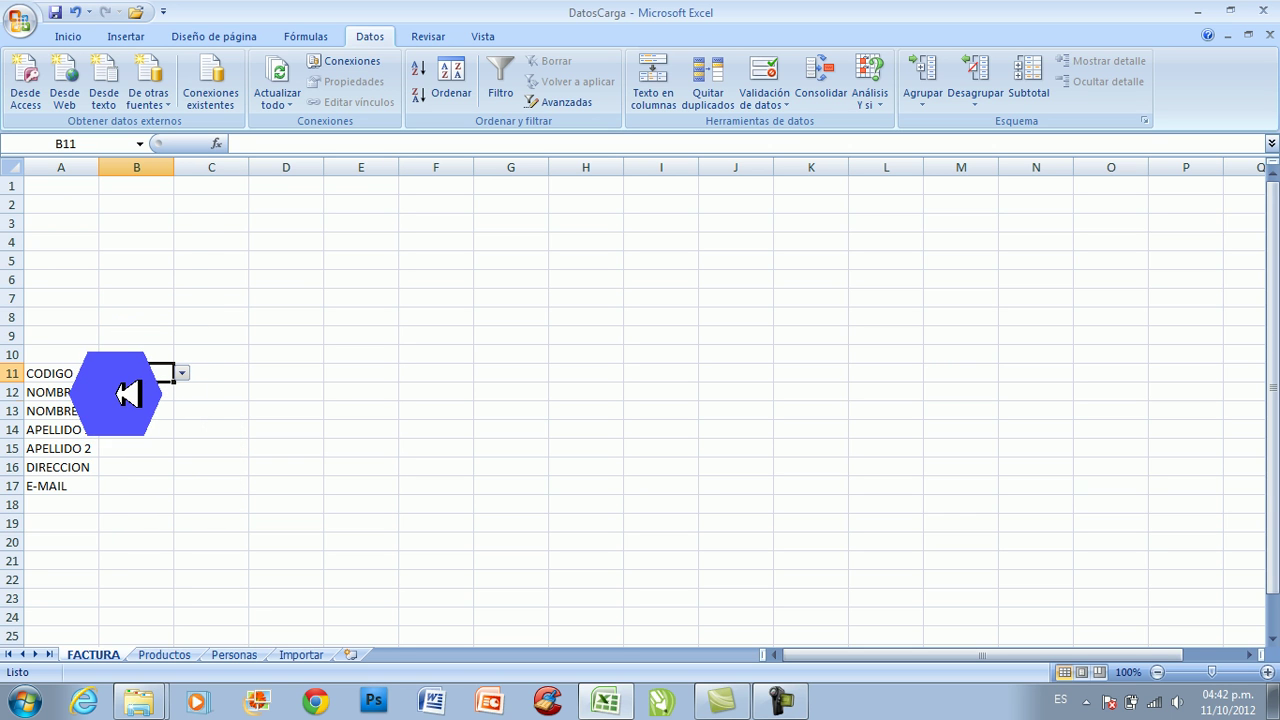
left_click(129, 393)
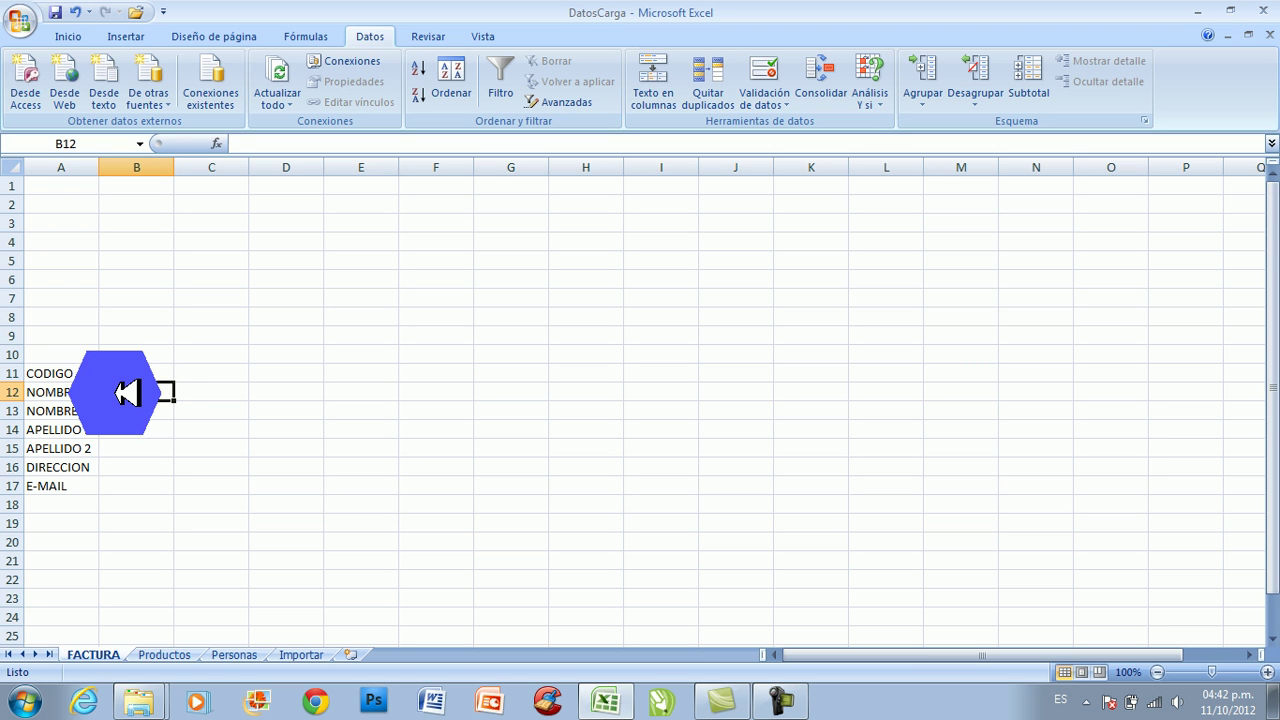
- Enter =BUSCARV(B11;DATOSCLIENTES;2) in B12 beside NOMBRE 1
type("=")
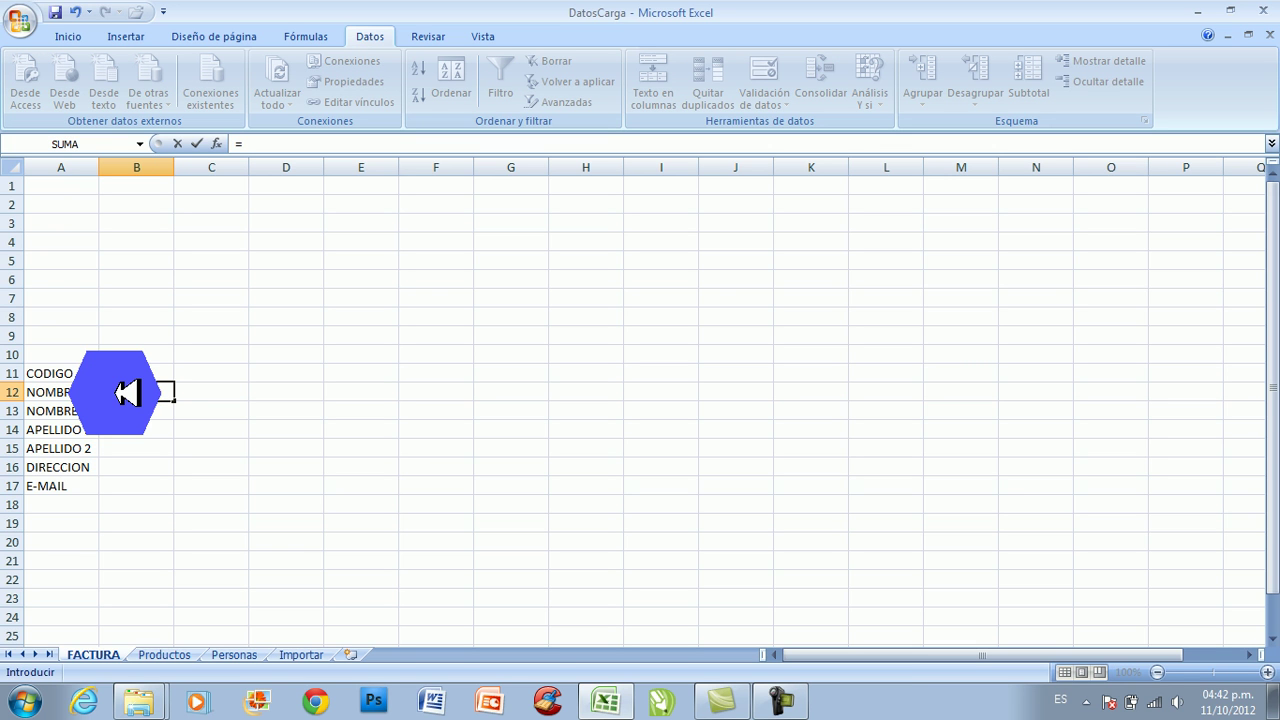
type("BUSCAR")
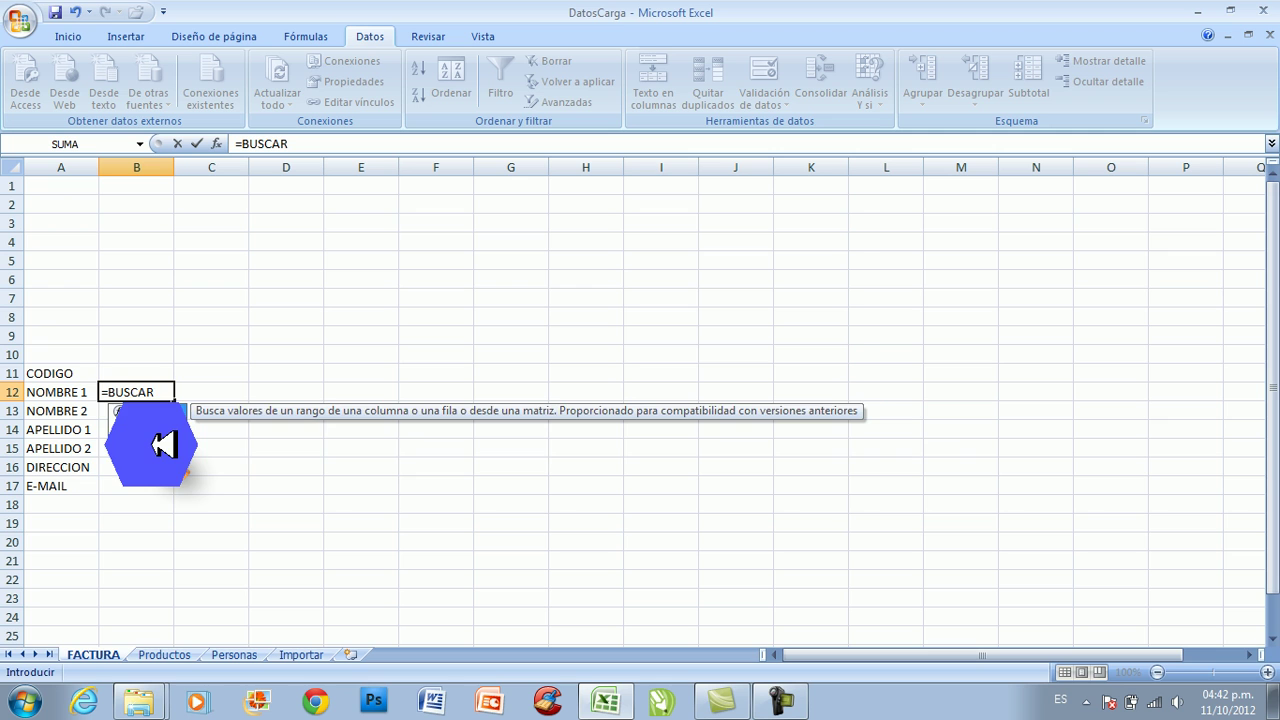
double_click(160, 445)
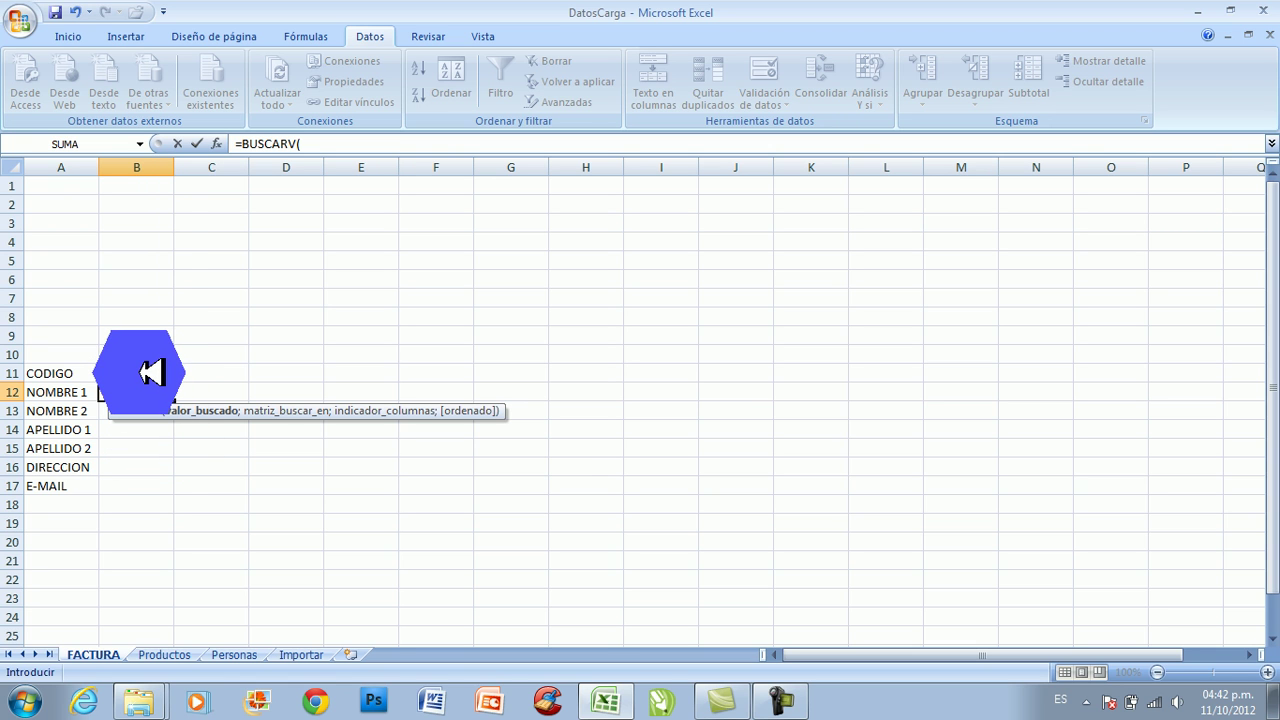
left_click(152, 372)
type(";")
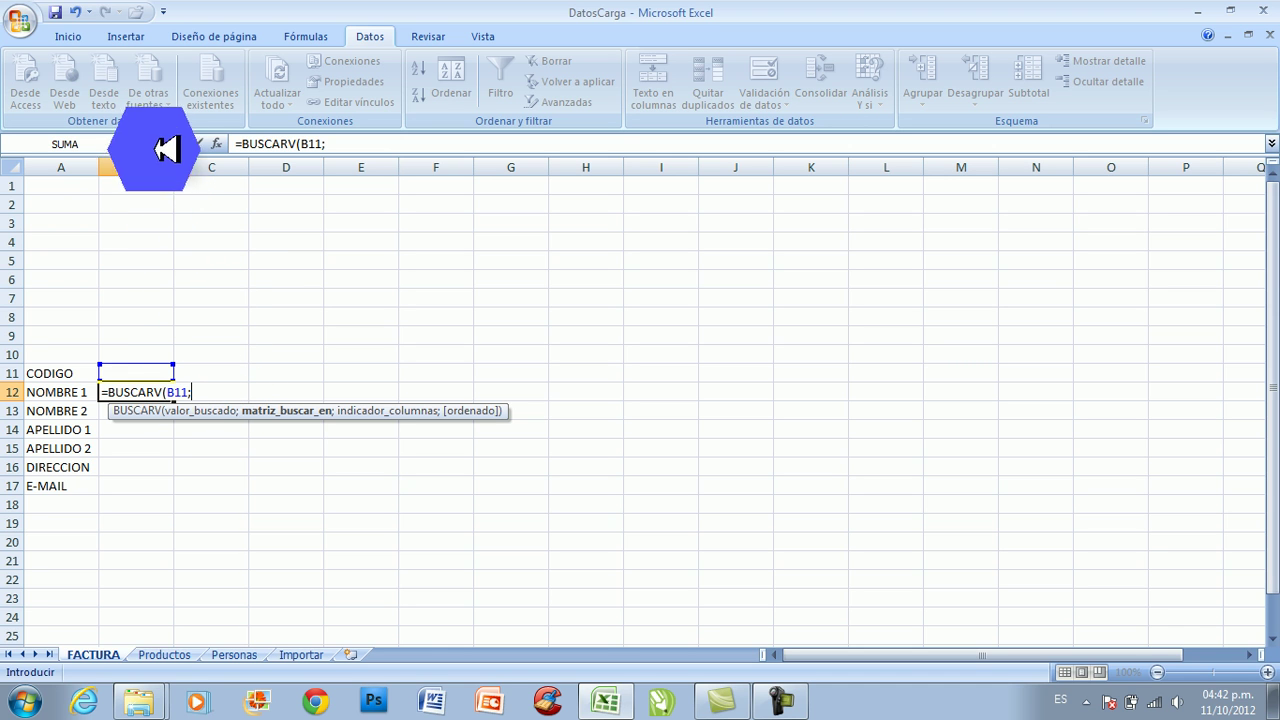
left_click(151, 146)
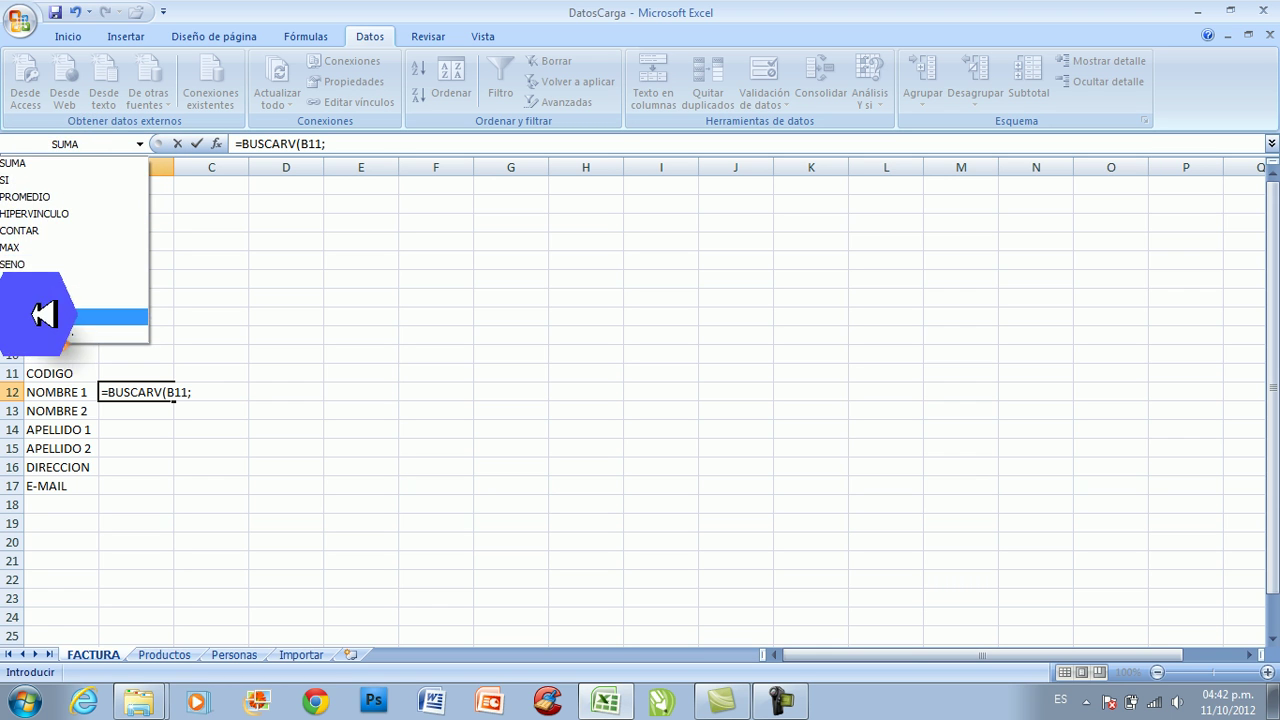
left_click(150, 147)
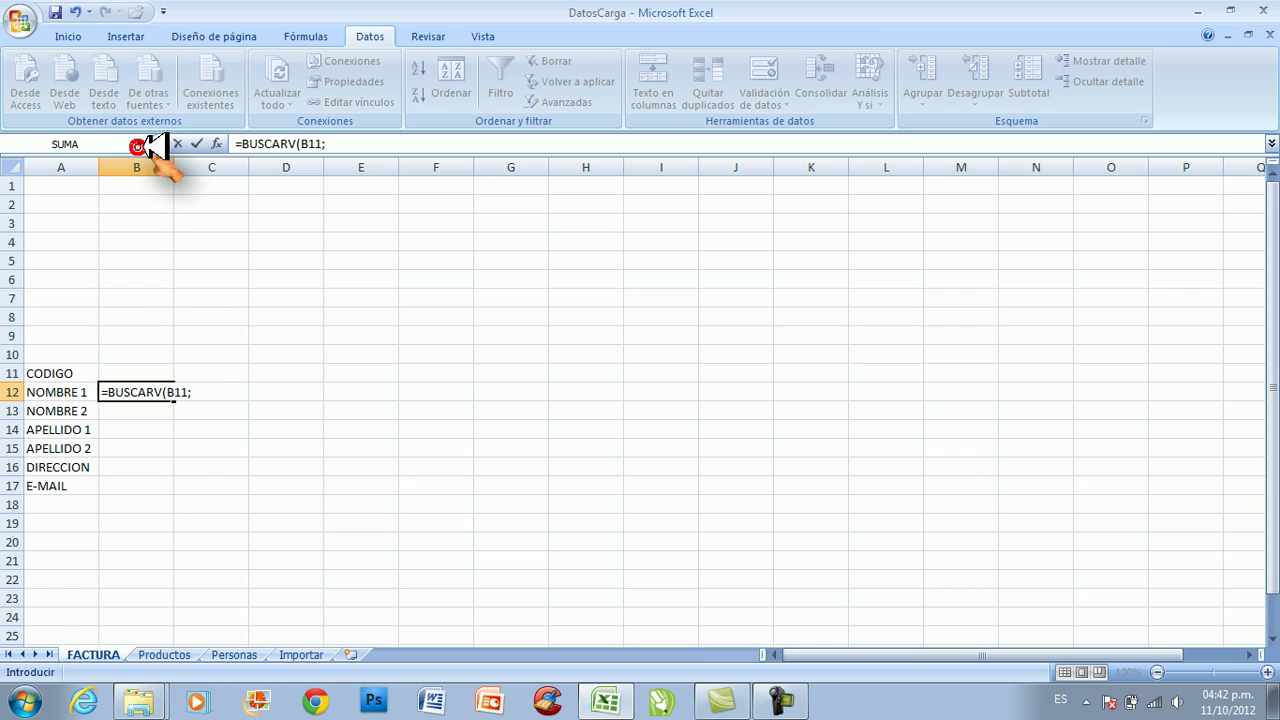
left_click(191, 388)
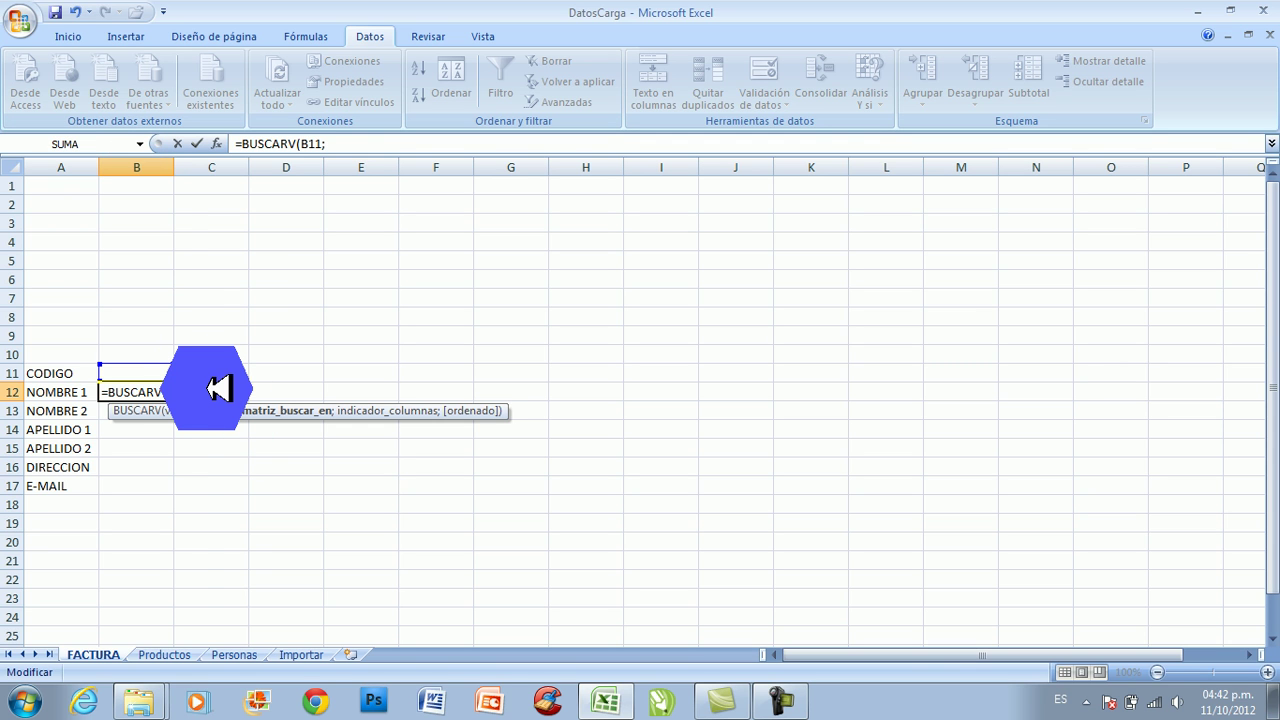
type("DATOS")
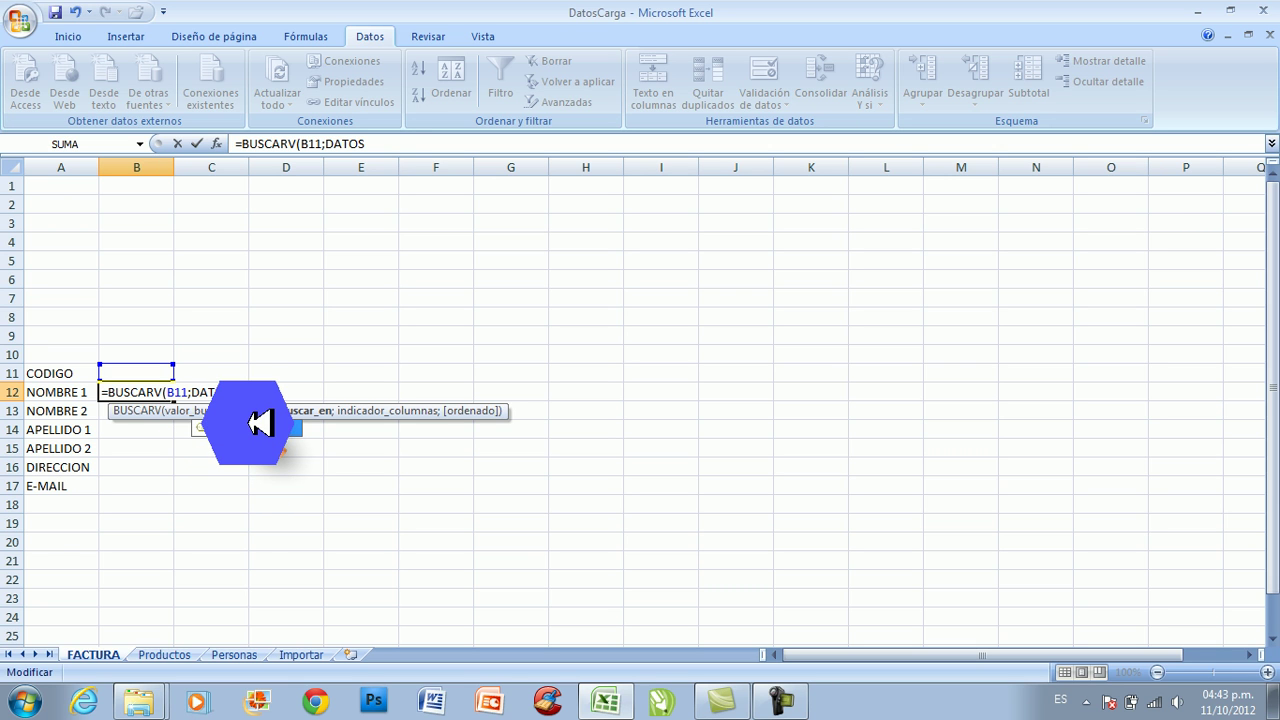
double_click(258, 426)
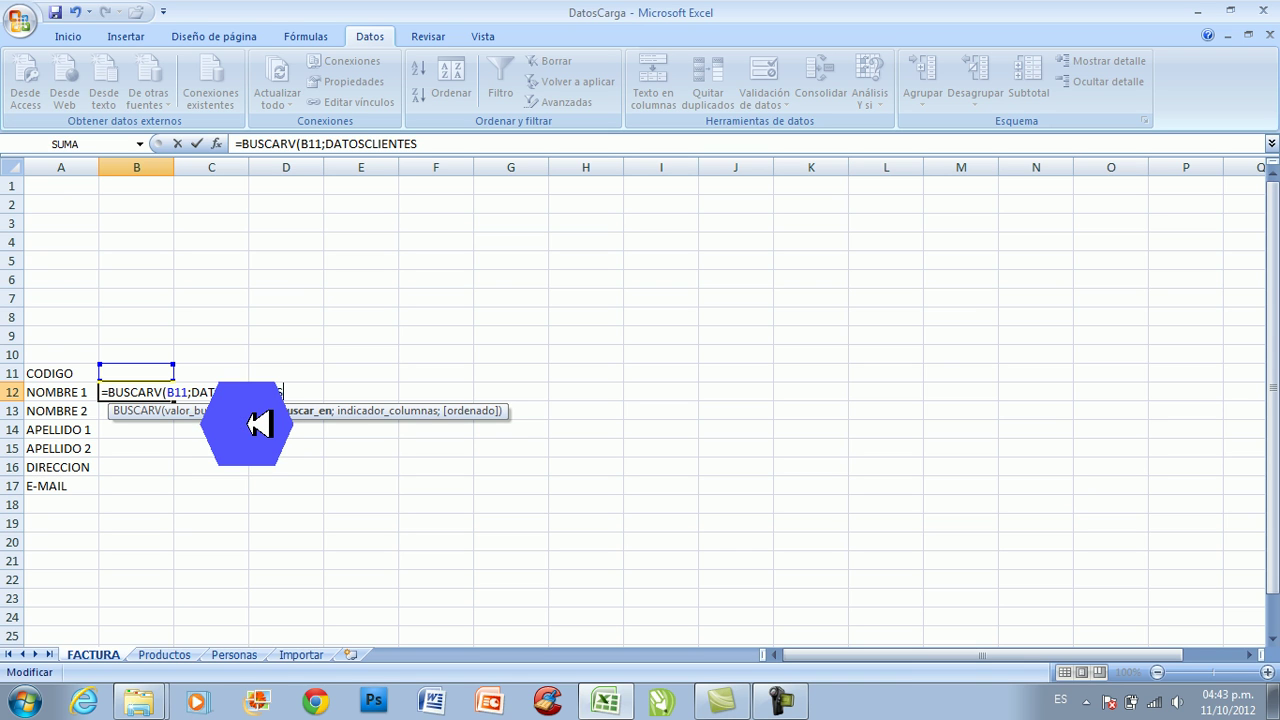
type(";")
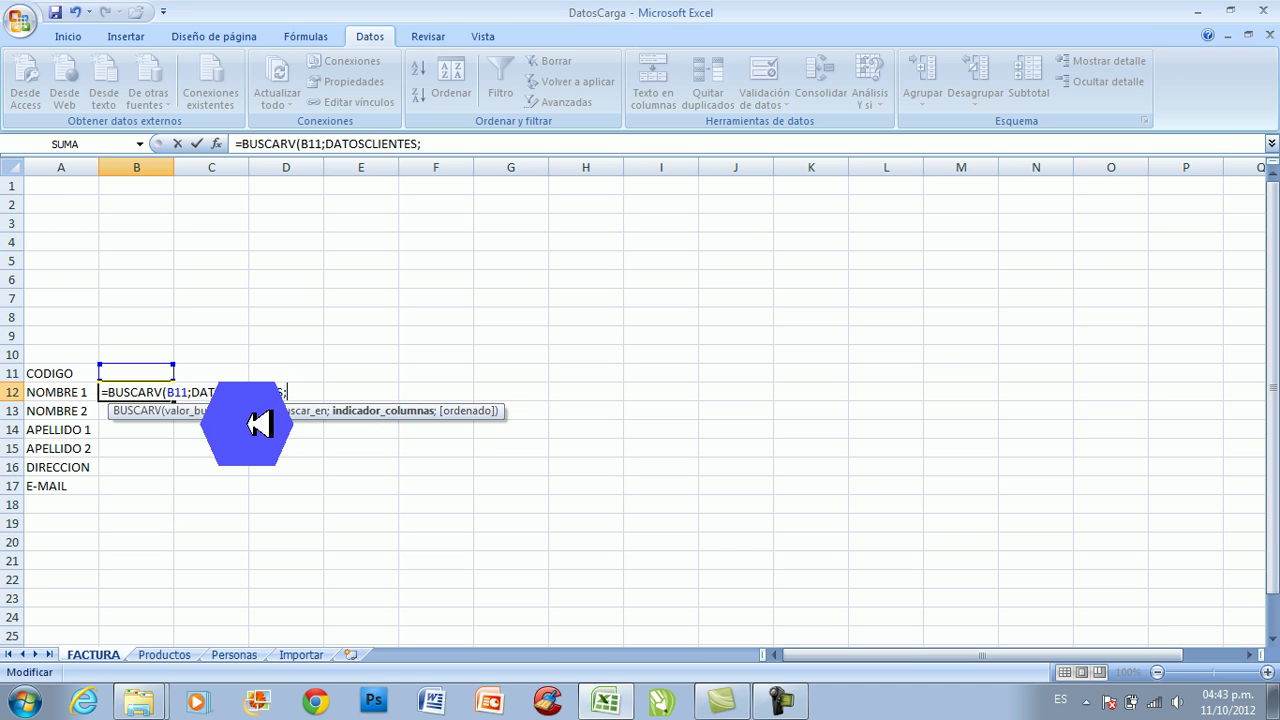
type("2")
type(")")
key("Return")
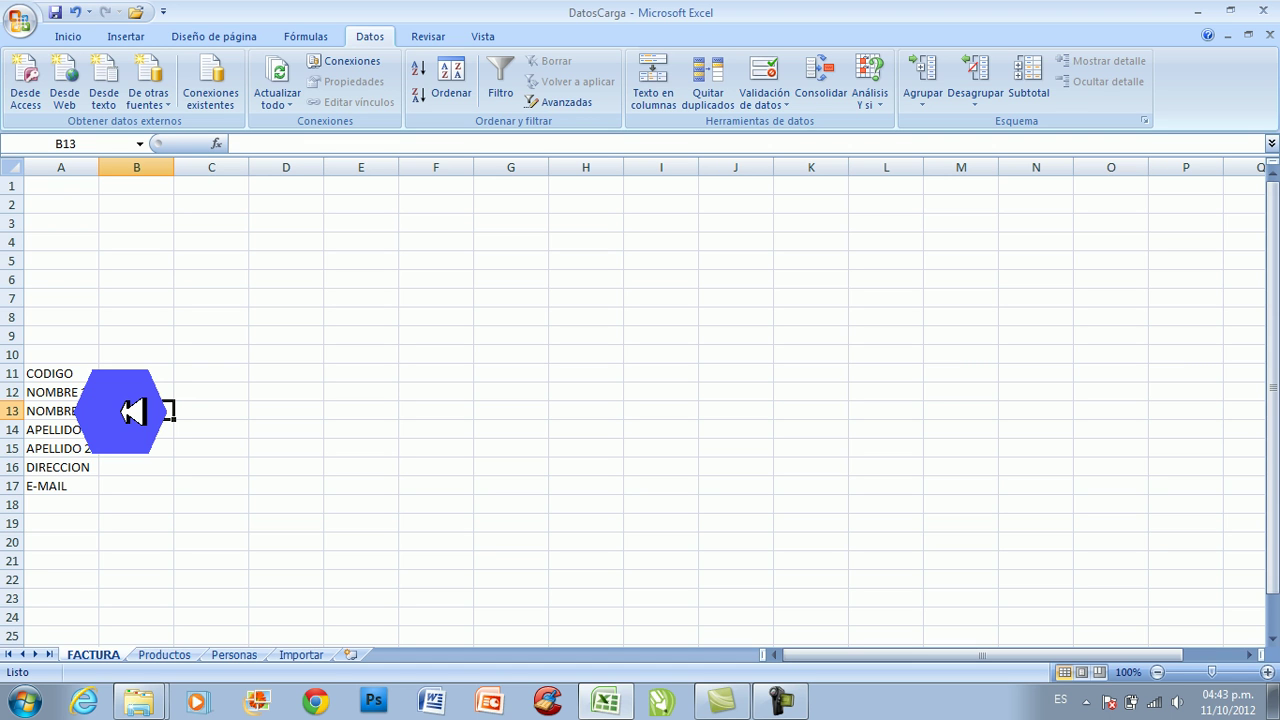
- Correct the faulty B13 entry to =BUSCARV(B11;DATOSCLIENTES;3) beside NOMBRE 2
type("=BUSCARV")
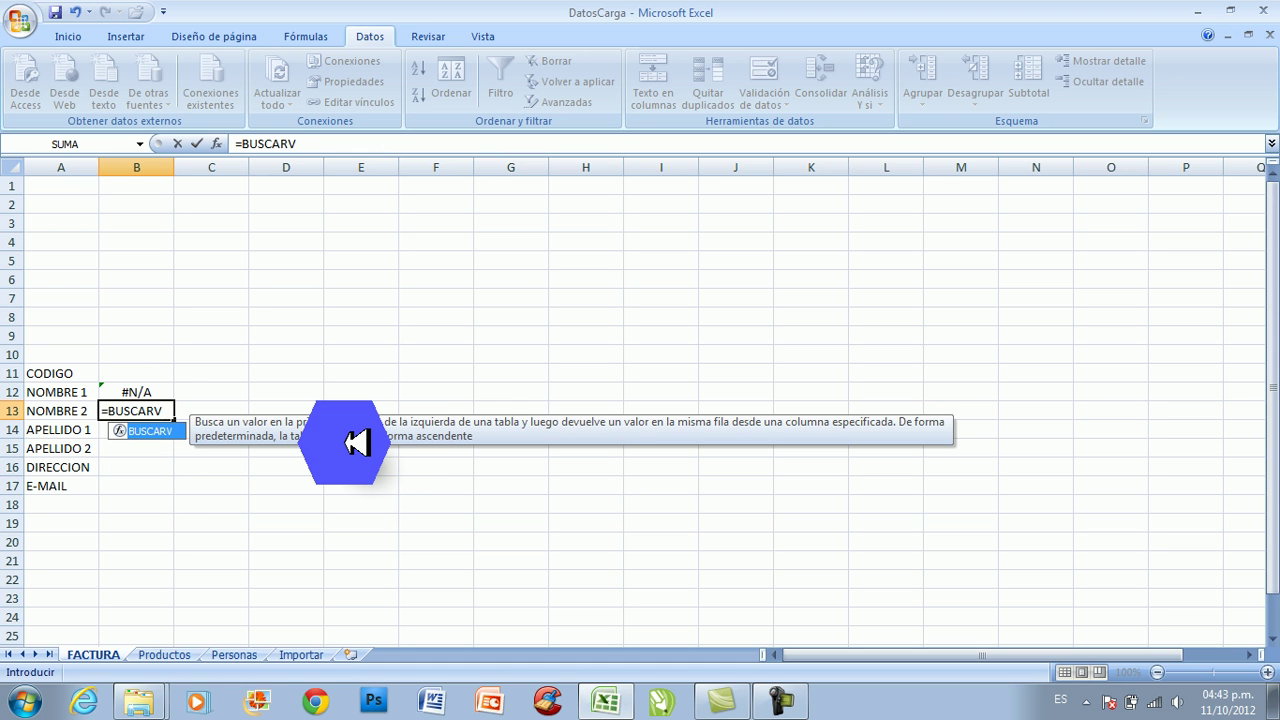
type(")")
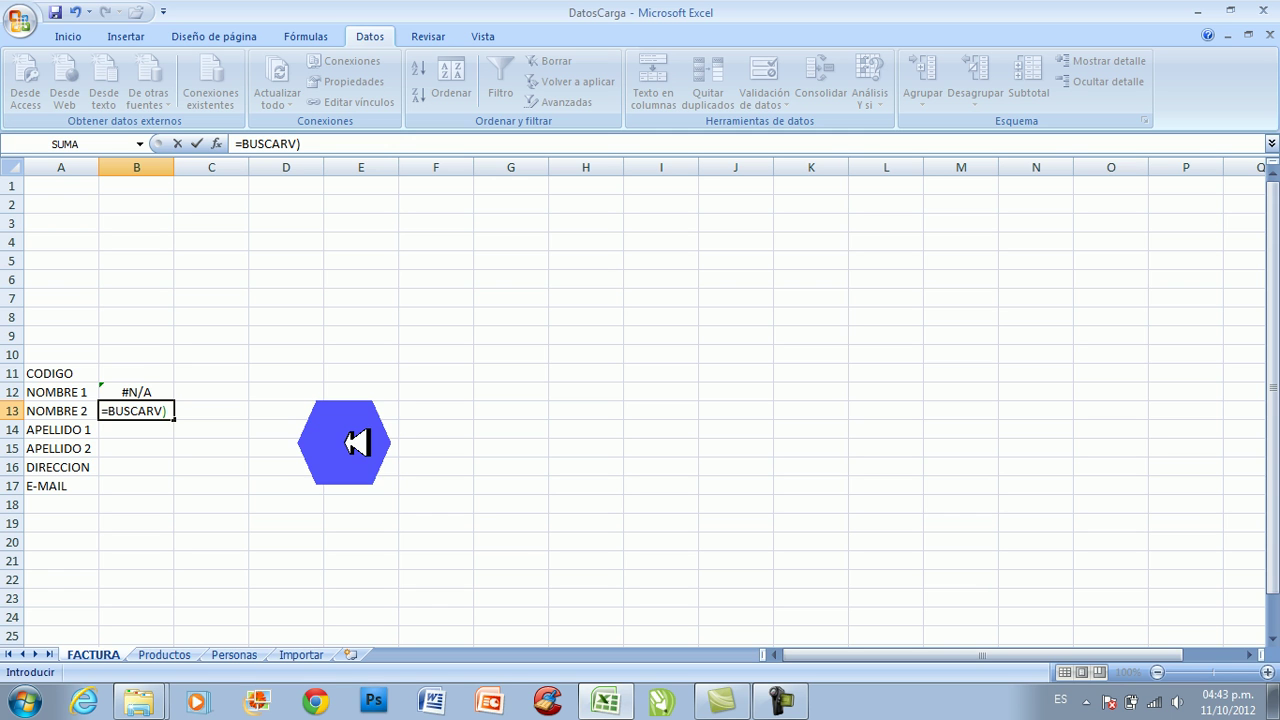
left_click(130, 373)
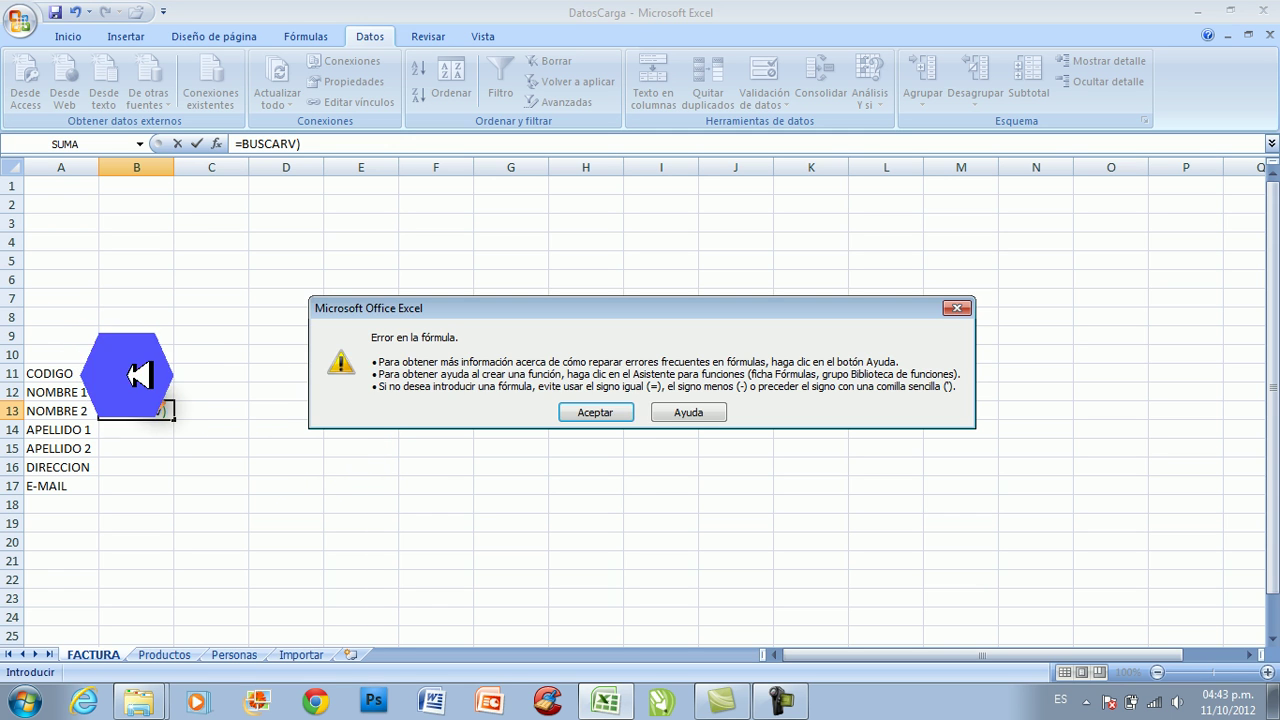
left_click(598, 413)
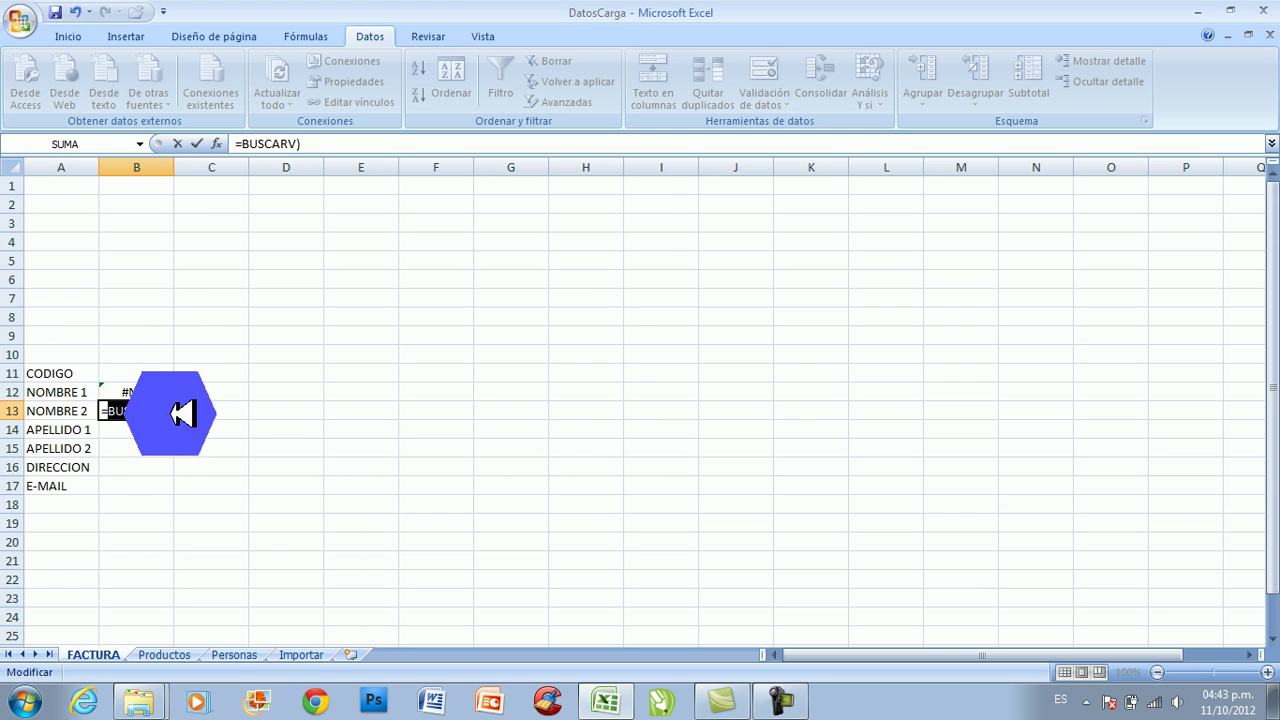
left_click(170, 410)
key("BackSpace")
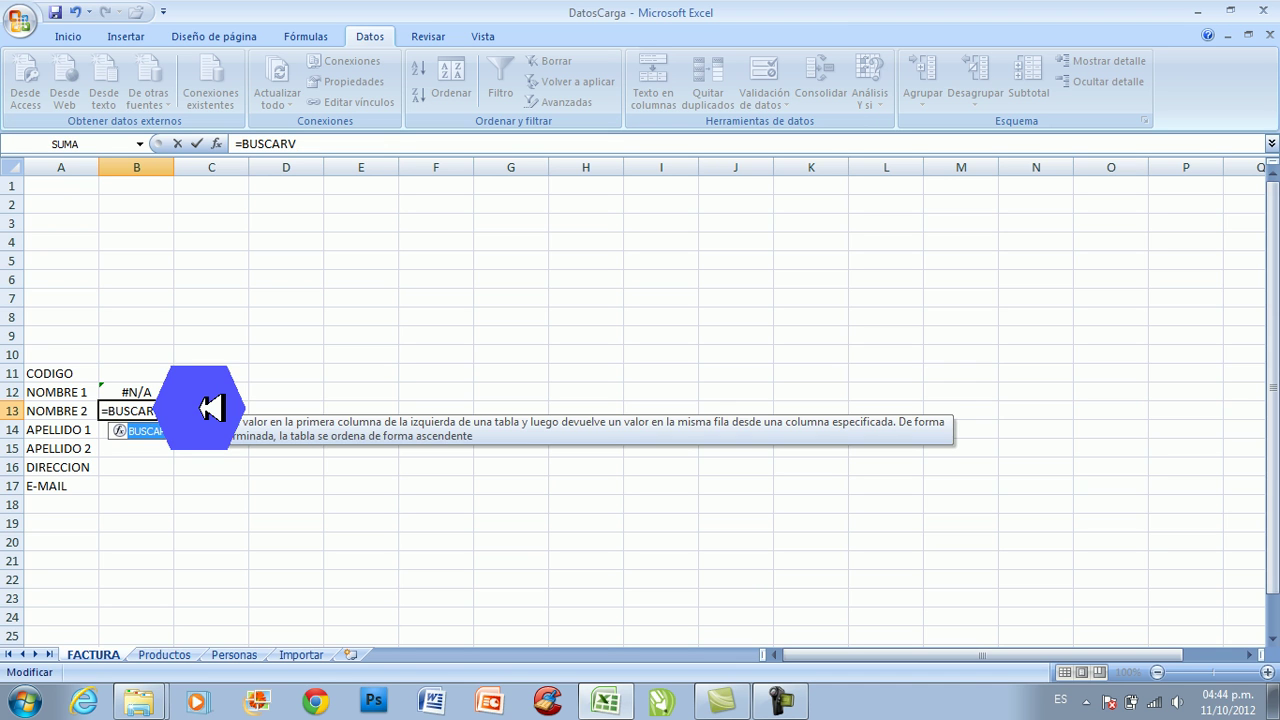
type("(")
left_click(136, 373)
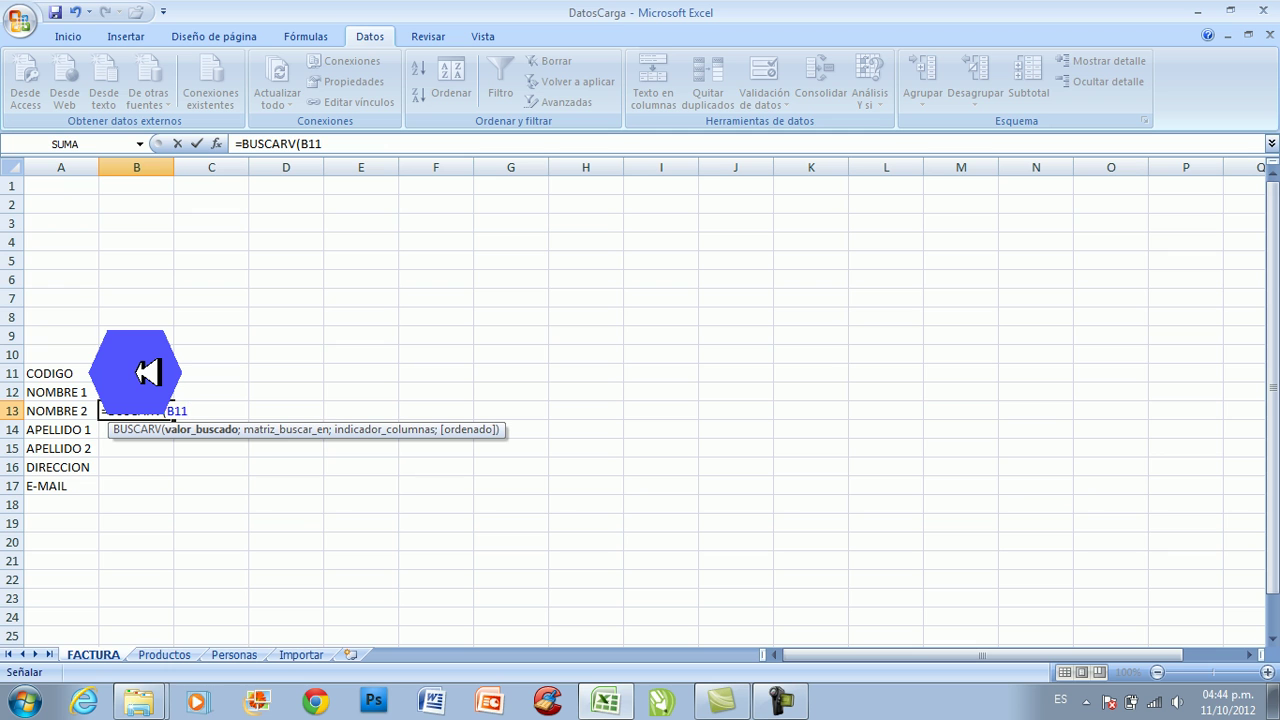
type(";")
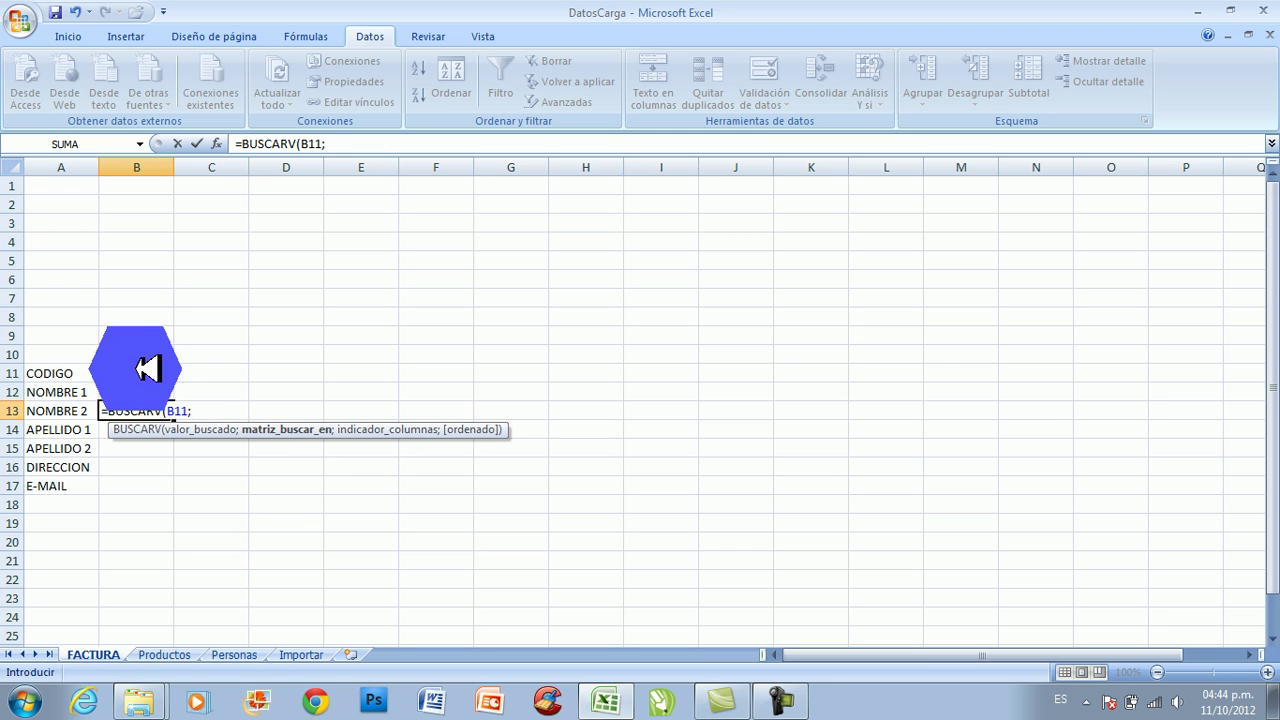
type("DATOS")
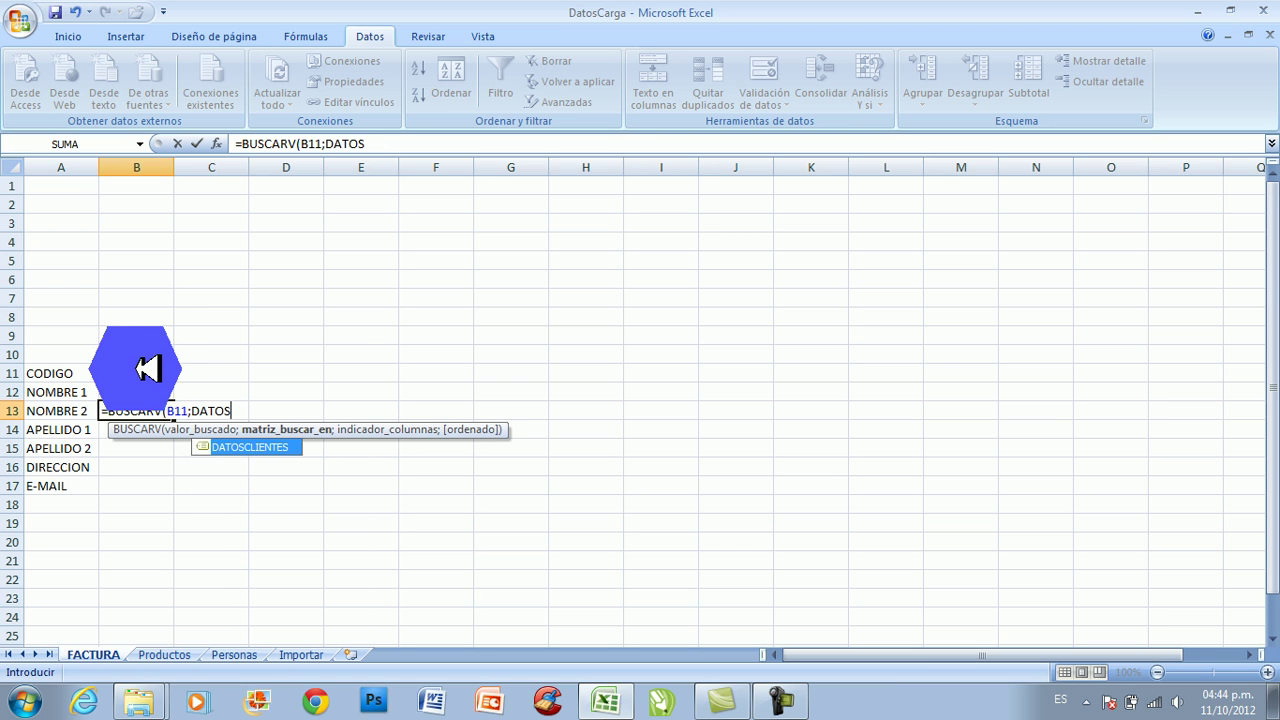
double_click(252, 447)
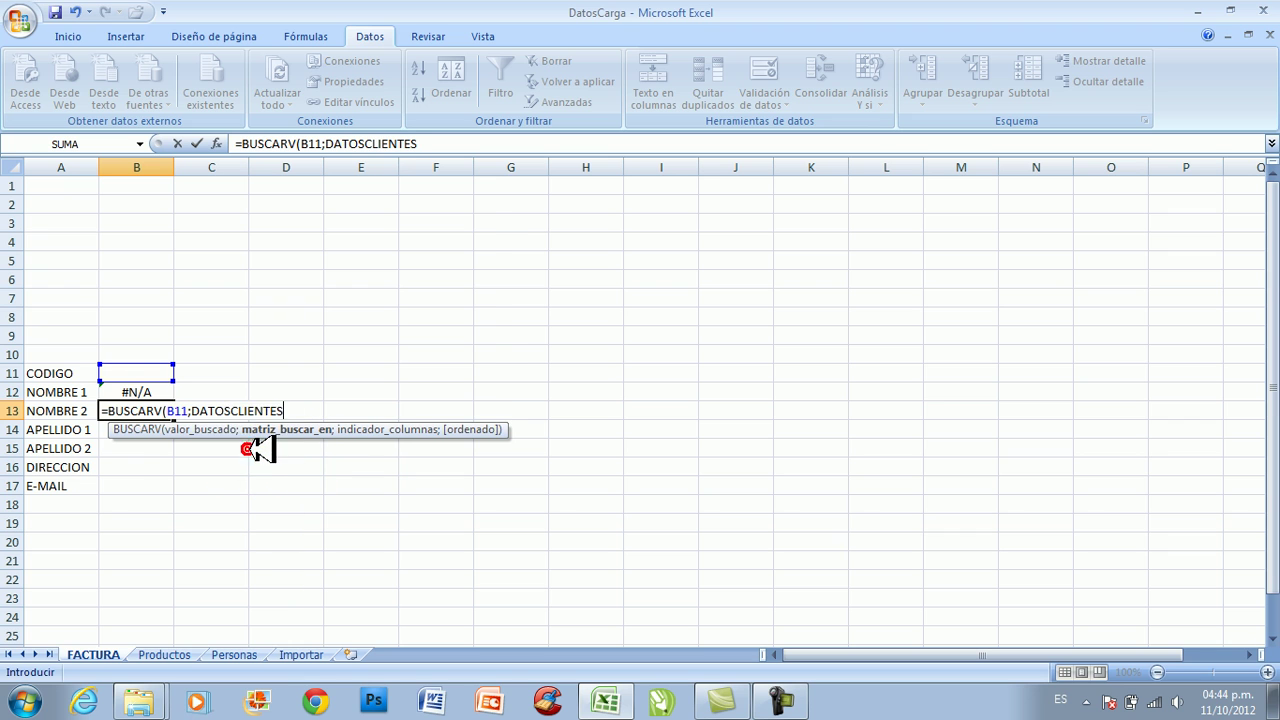
type(";")
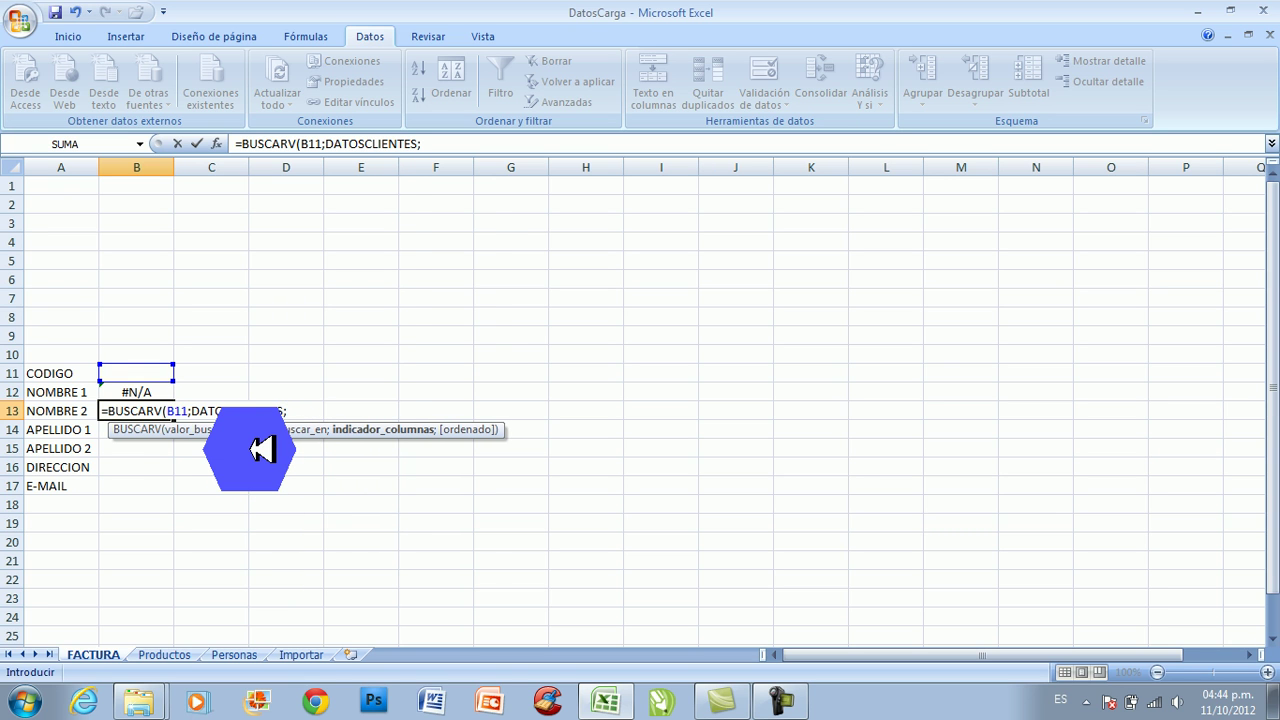
type("3)")
key("Return")
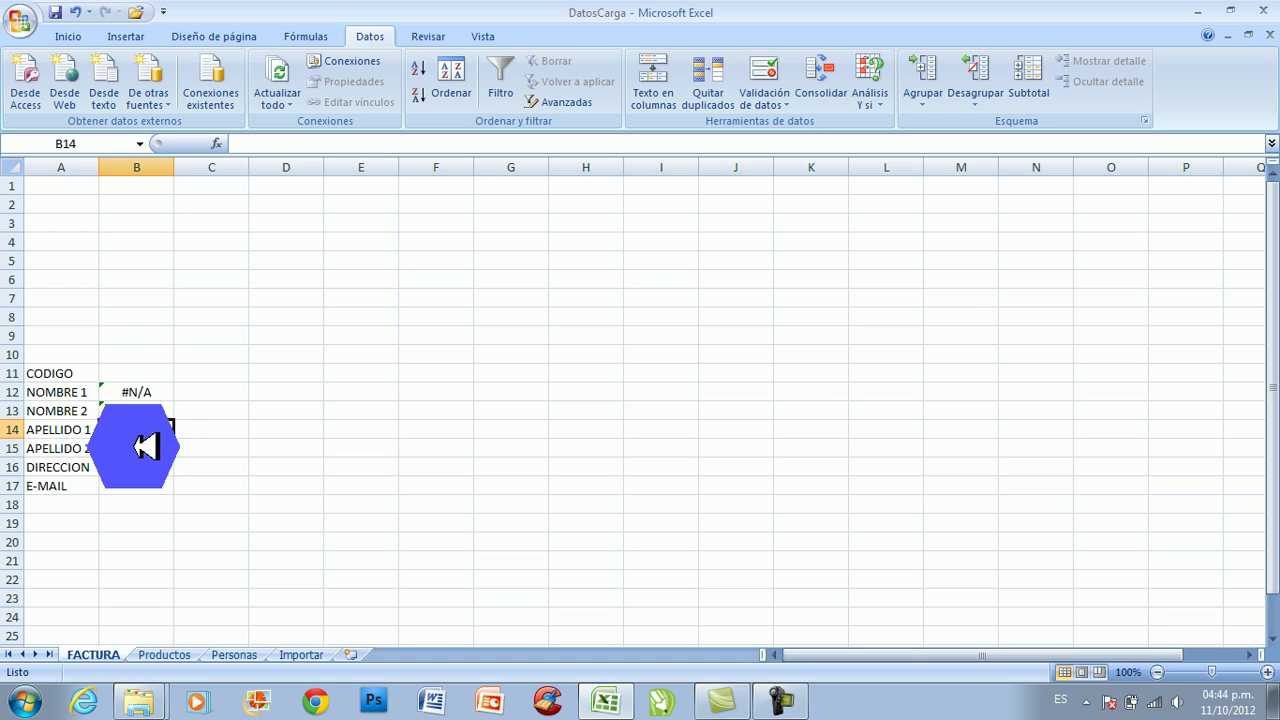
- Enter =BUSCARV(B11;DATOSCLIENTES;4) in B14 beside APELLIDO 1
type("=BUSCARV")
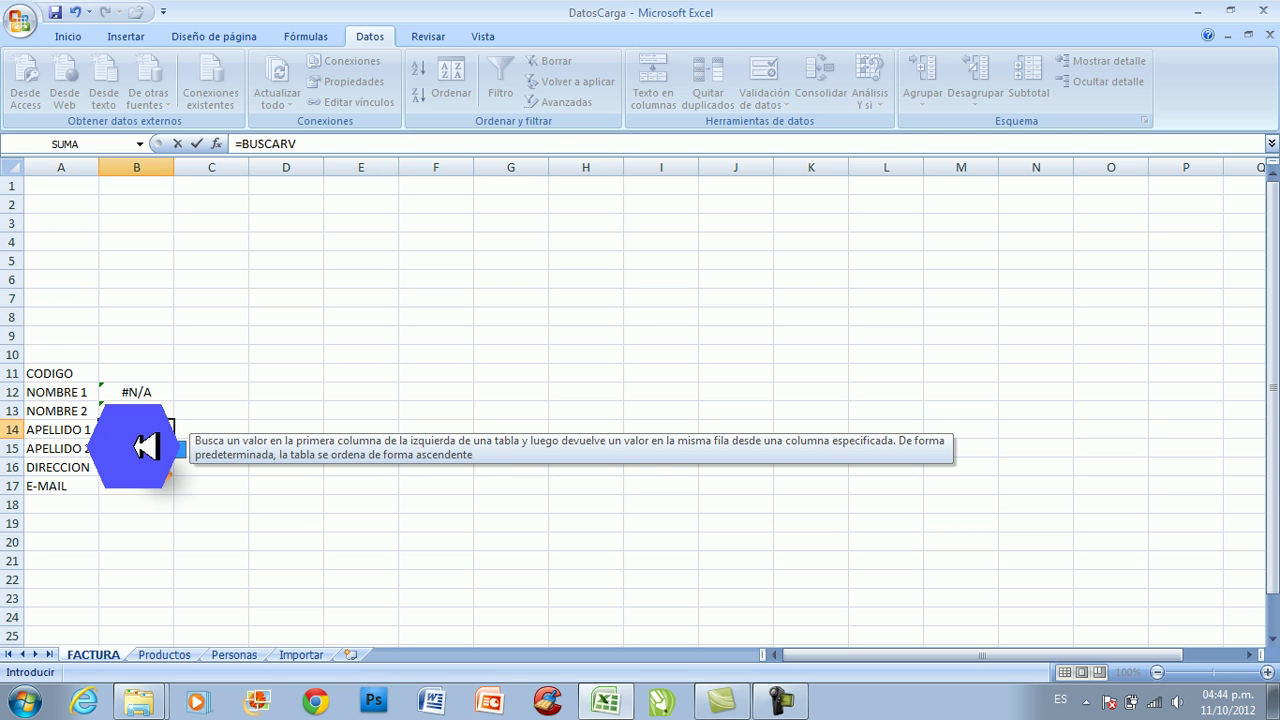
type("(")
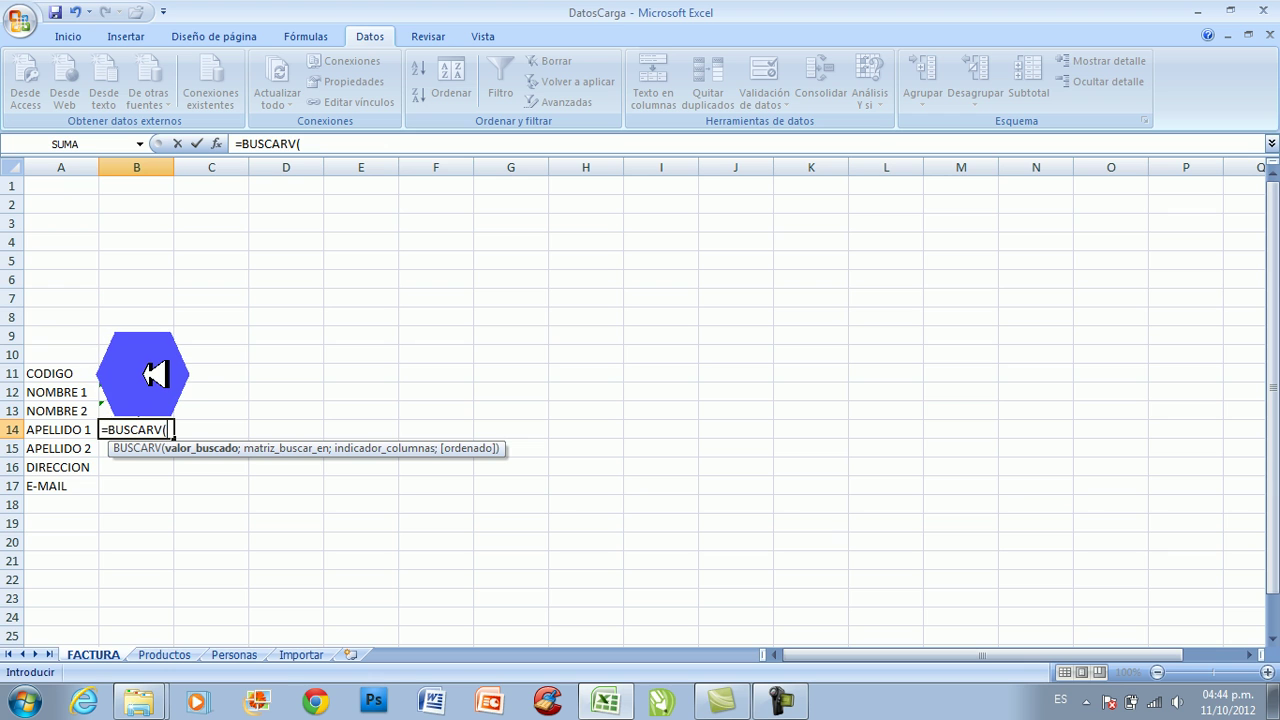
left_click(150, 373)
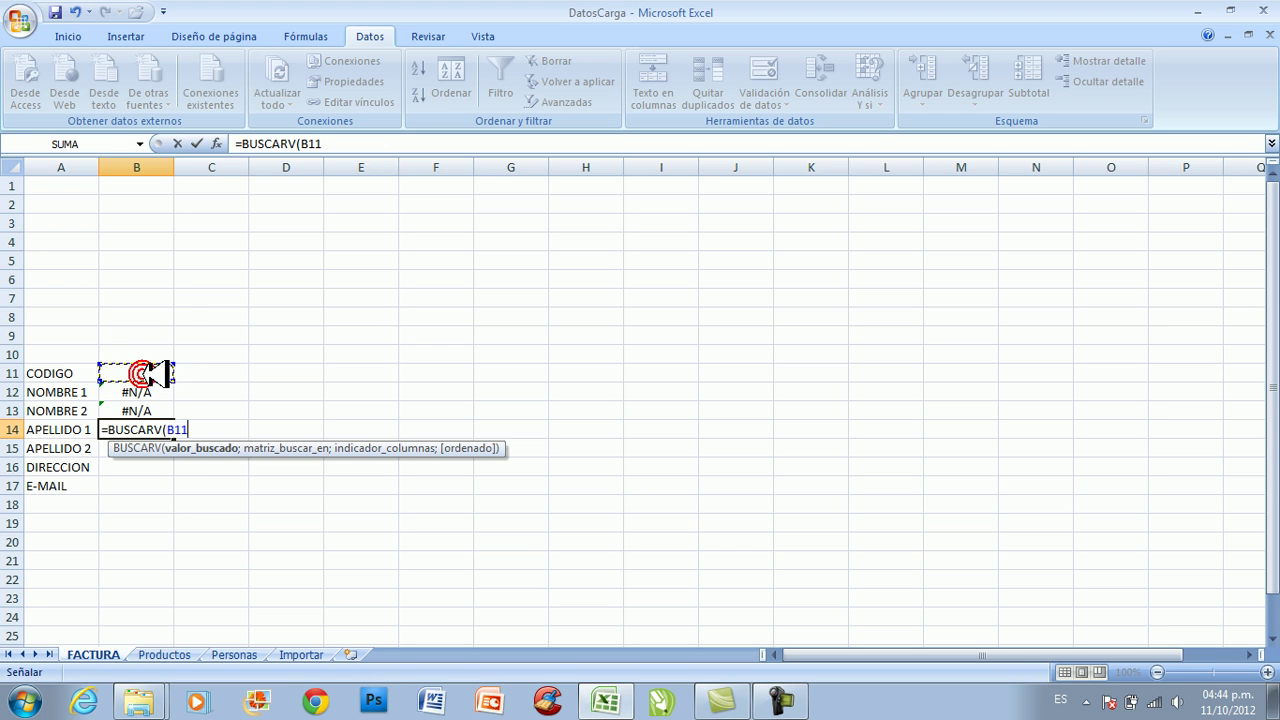
type(";")
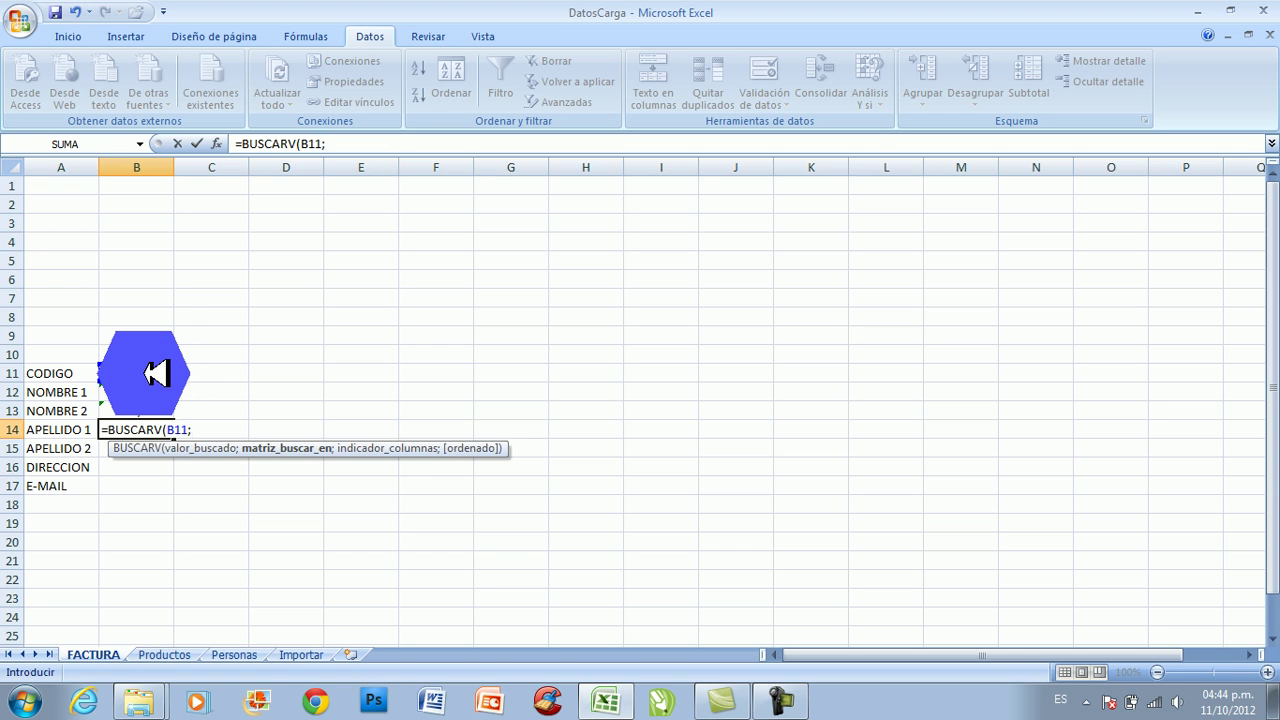
type("DATOS")
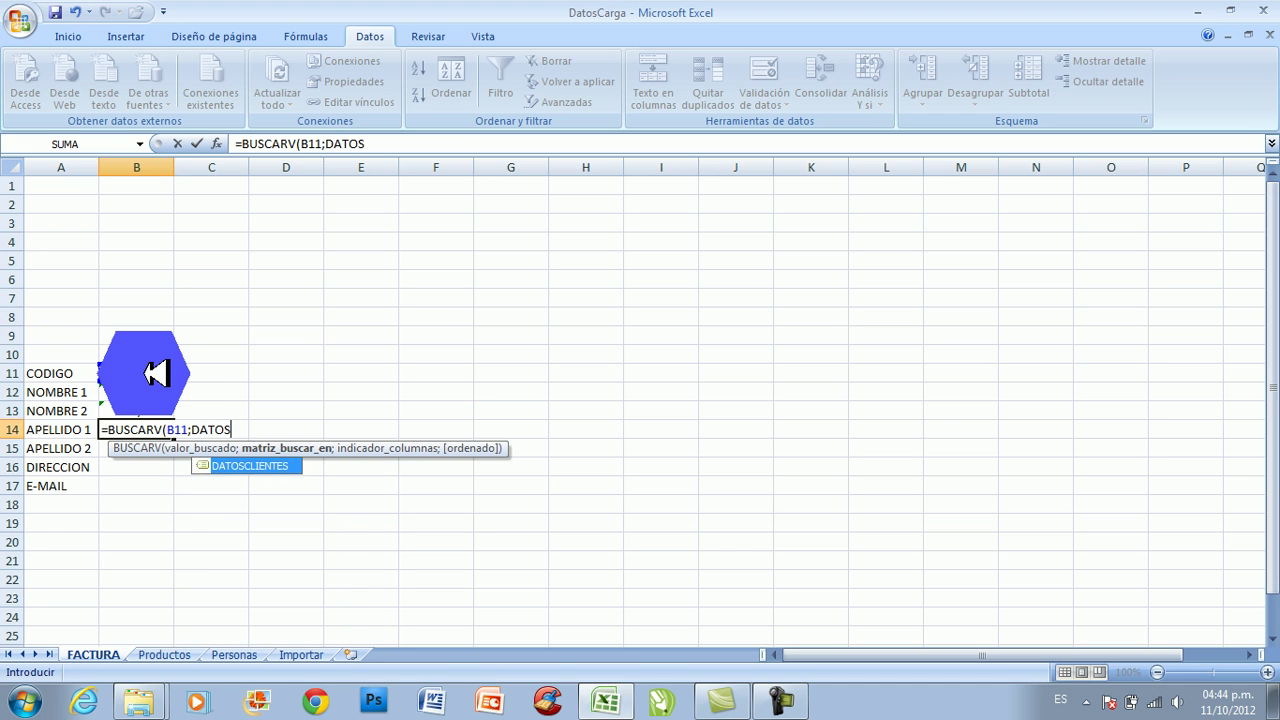
double_click(275, 464)
left_click(283, 463)
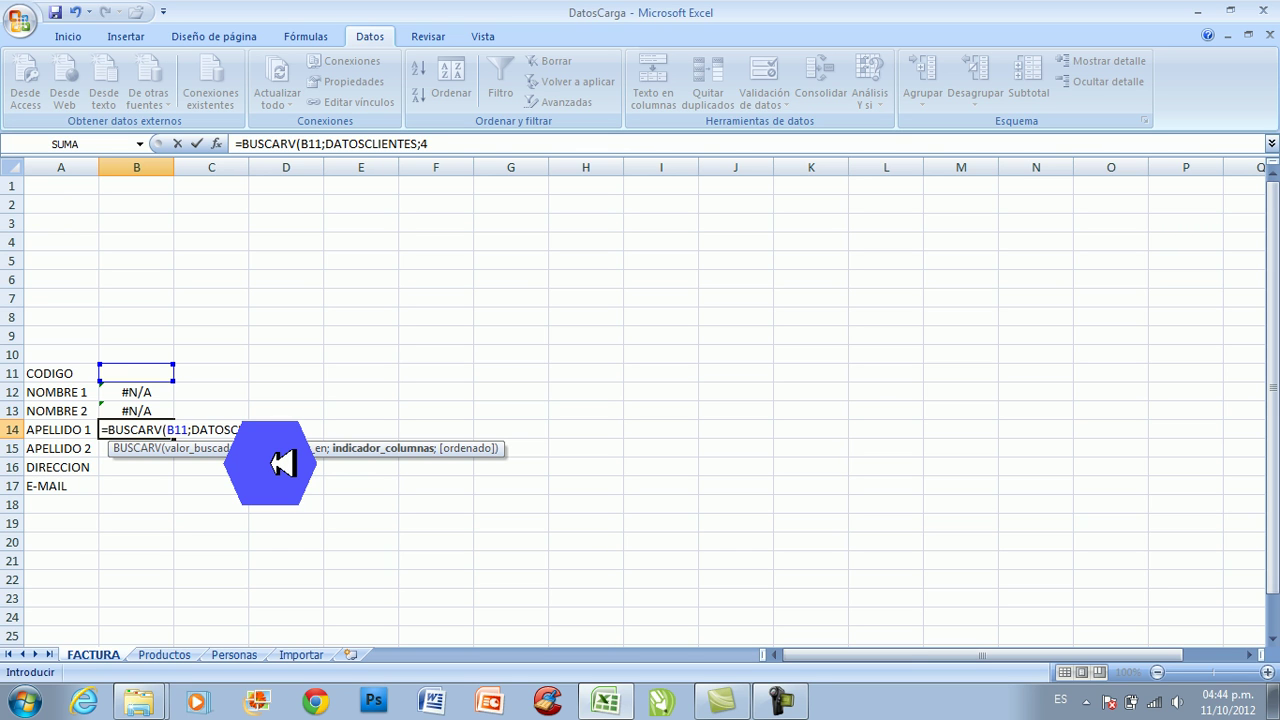
key("Return")
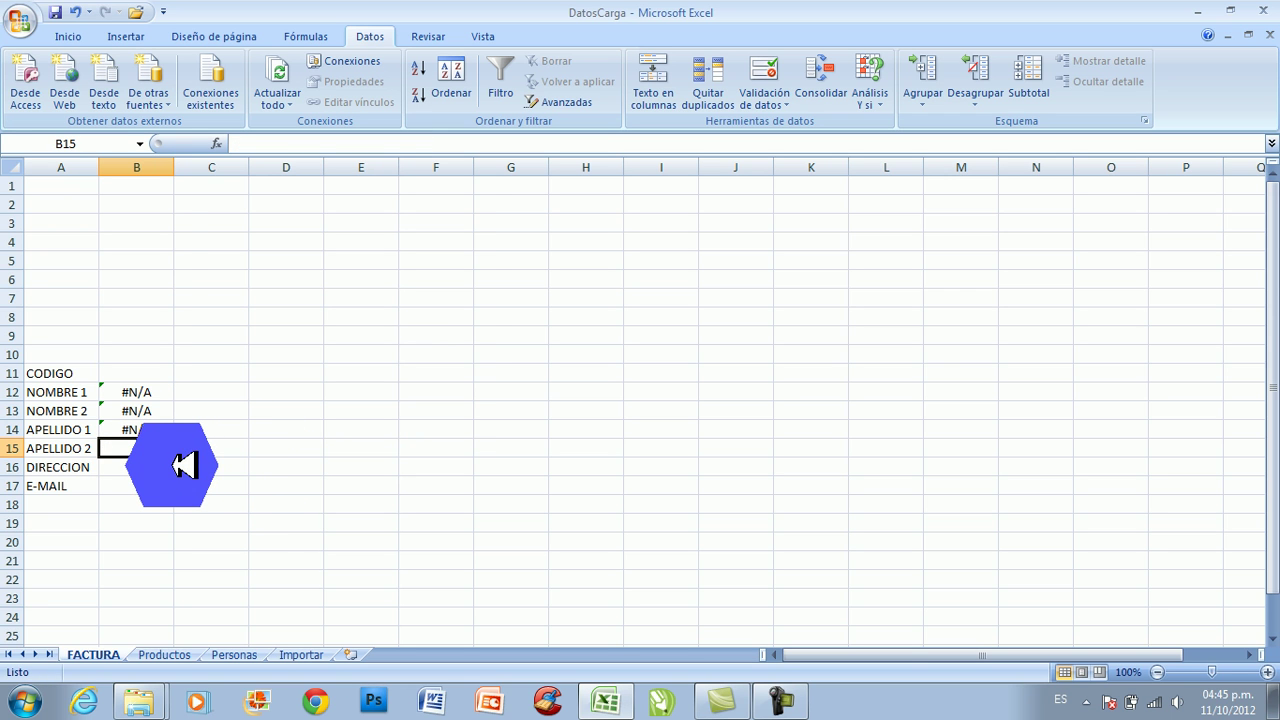
- Enter =BUSCARV(B11;DATOSCLIENTES;5) in B15 beside APELLIDO 2
type("=")
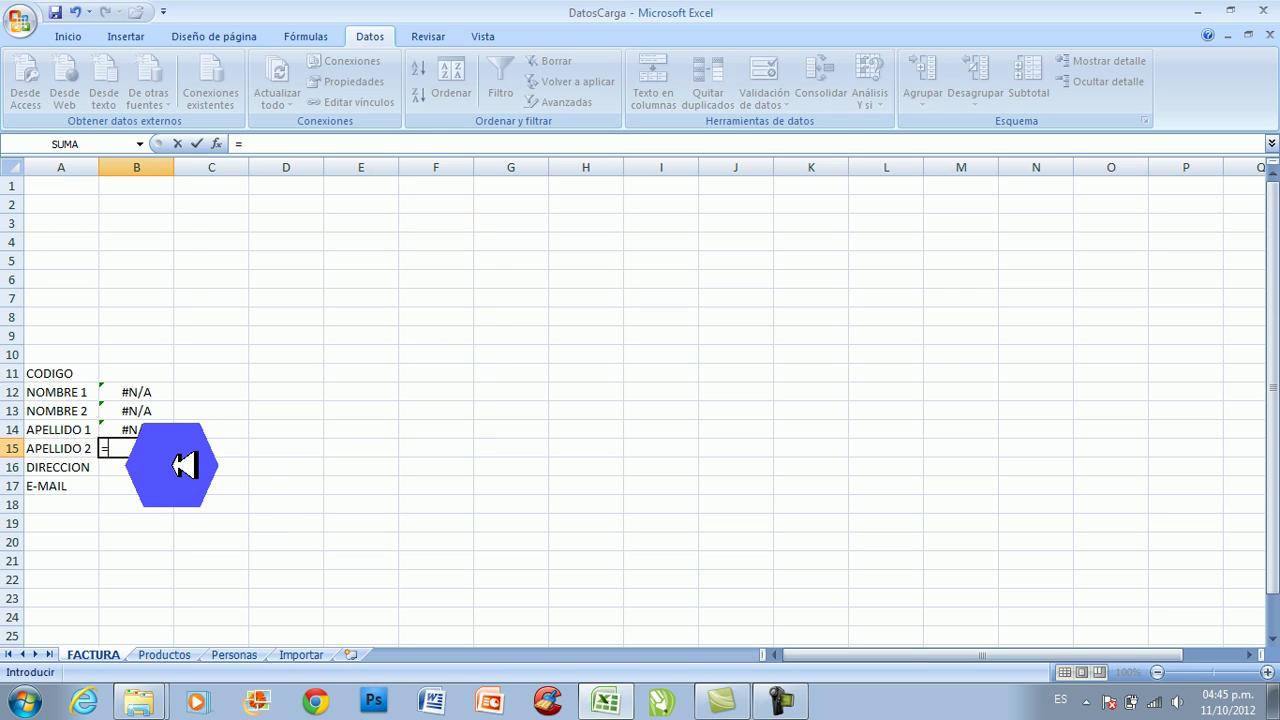
type("BUSCARV")
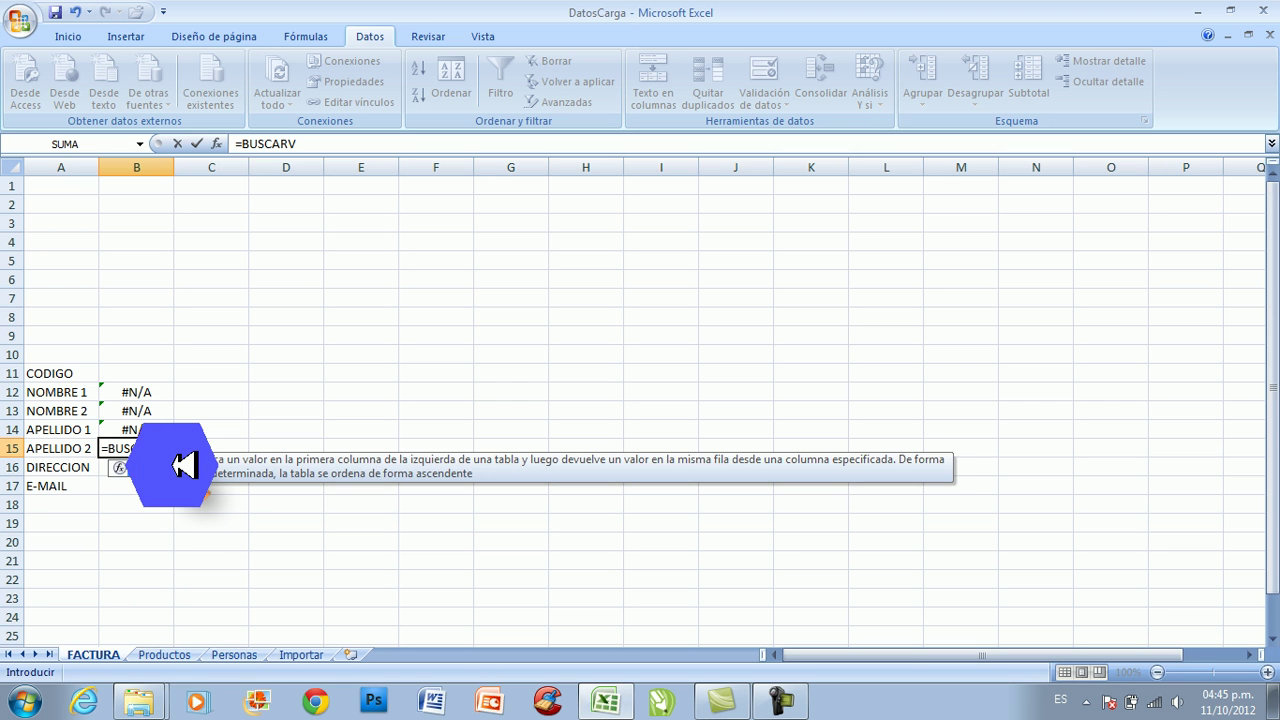
type("(")
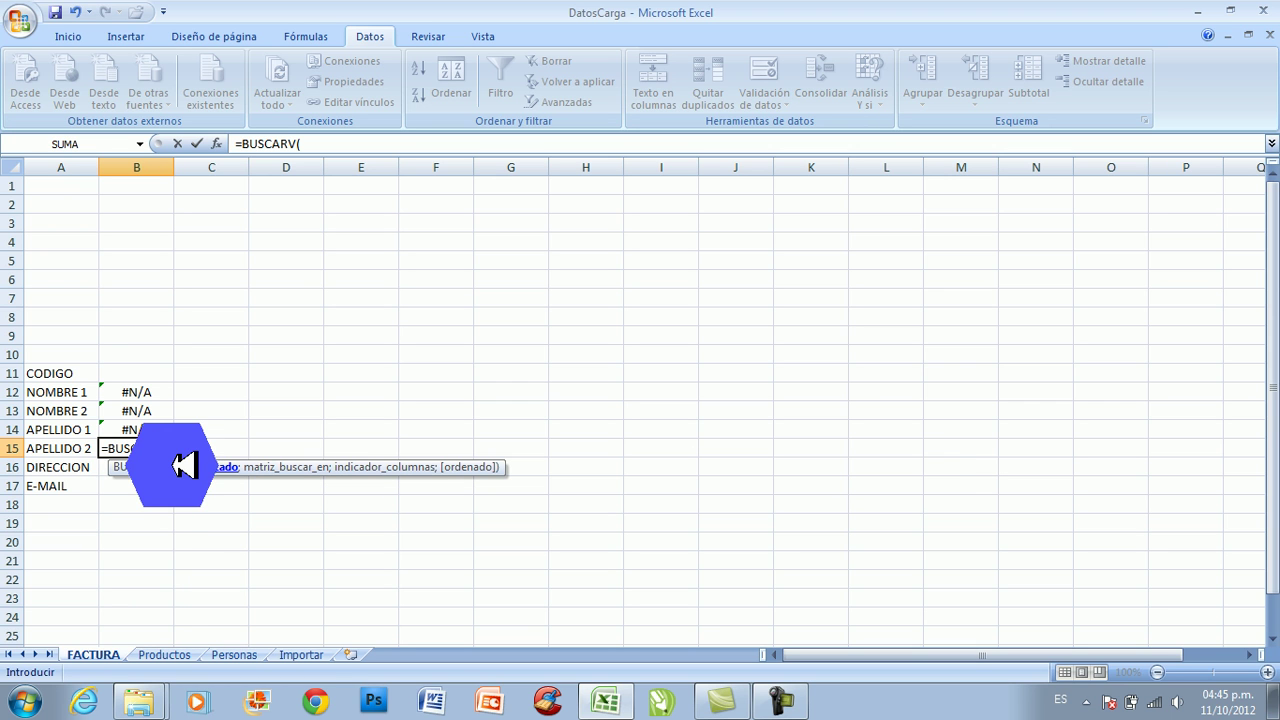
left_click(140, 373)
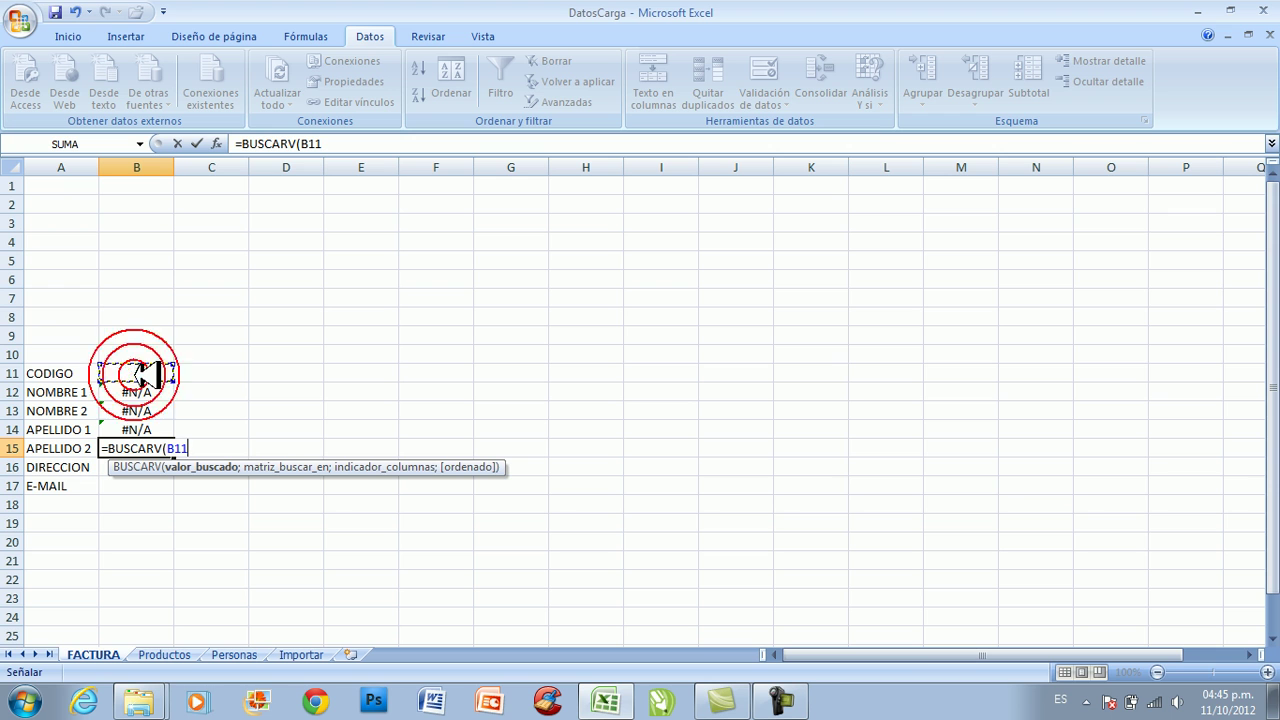
type(";")
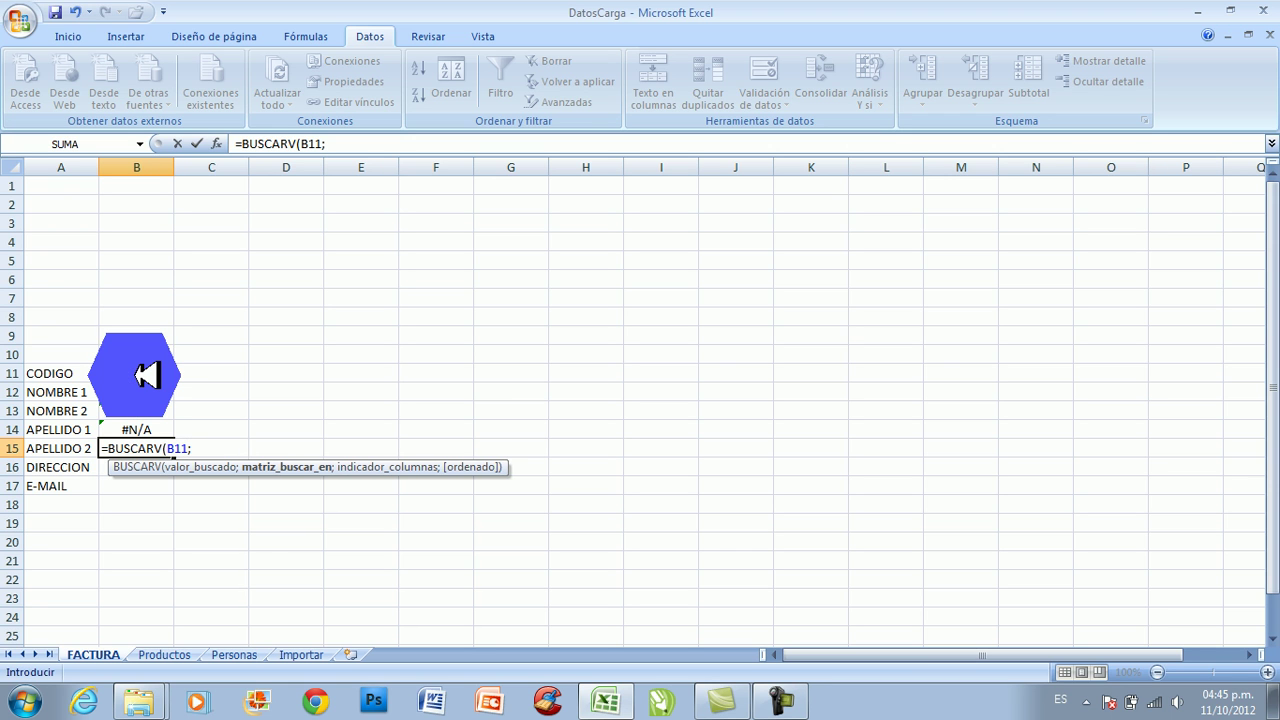
type("DATO")
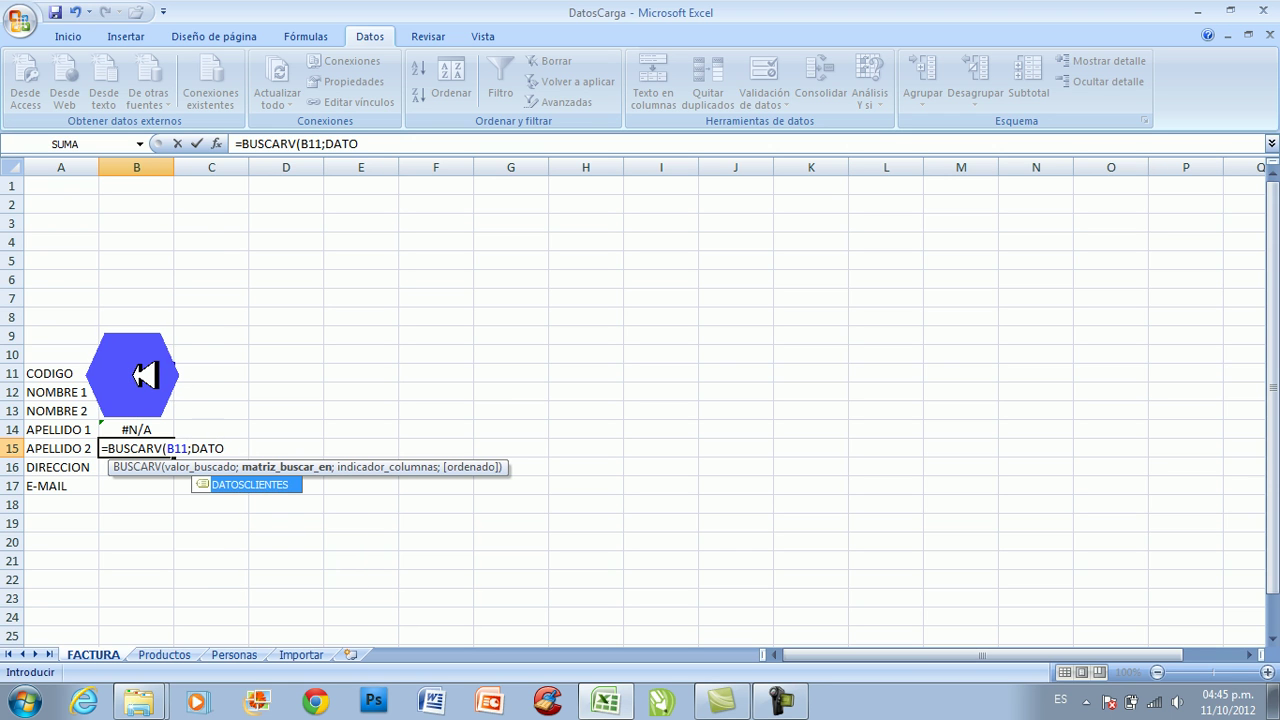
double_click(252, 484)
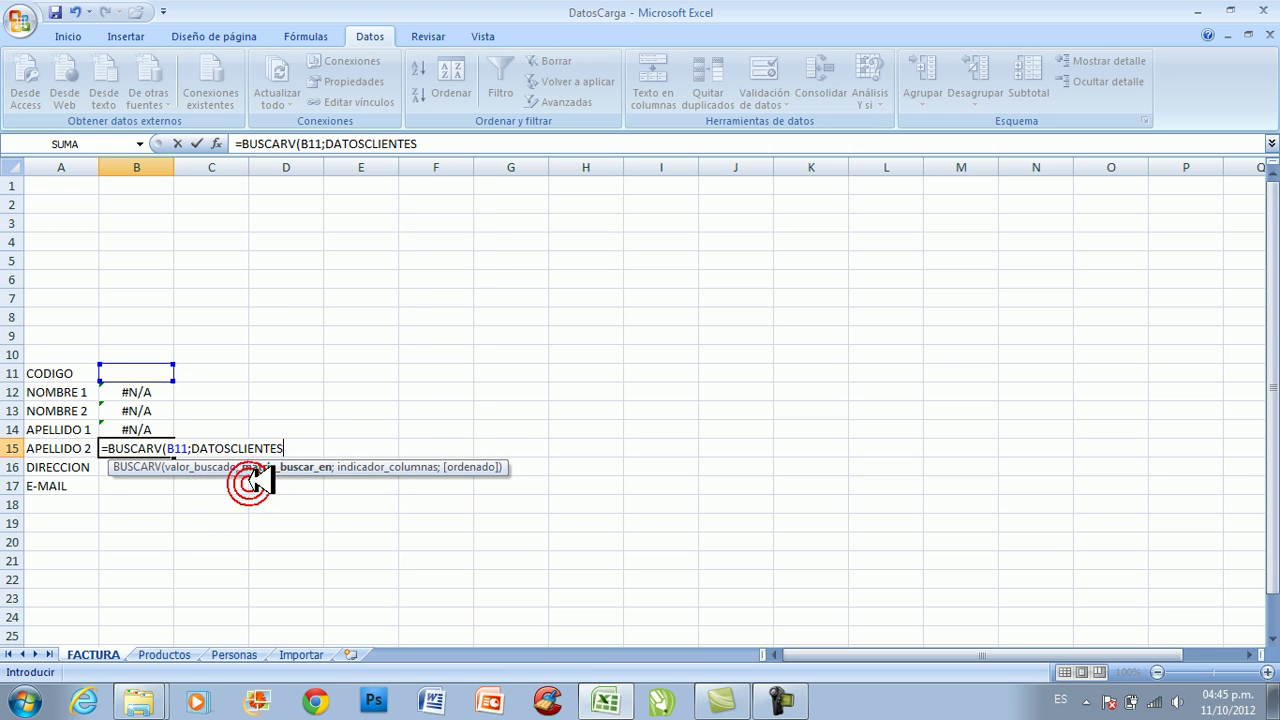
type(";5")
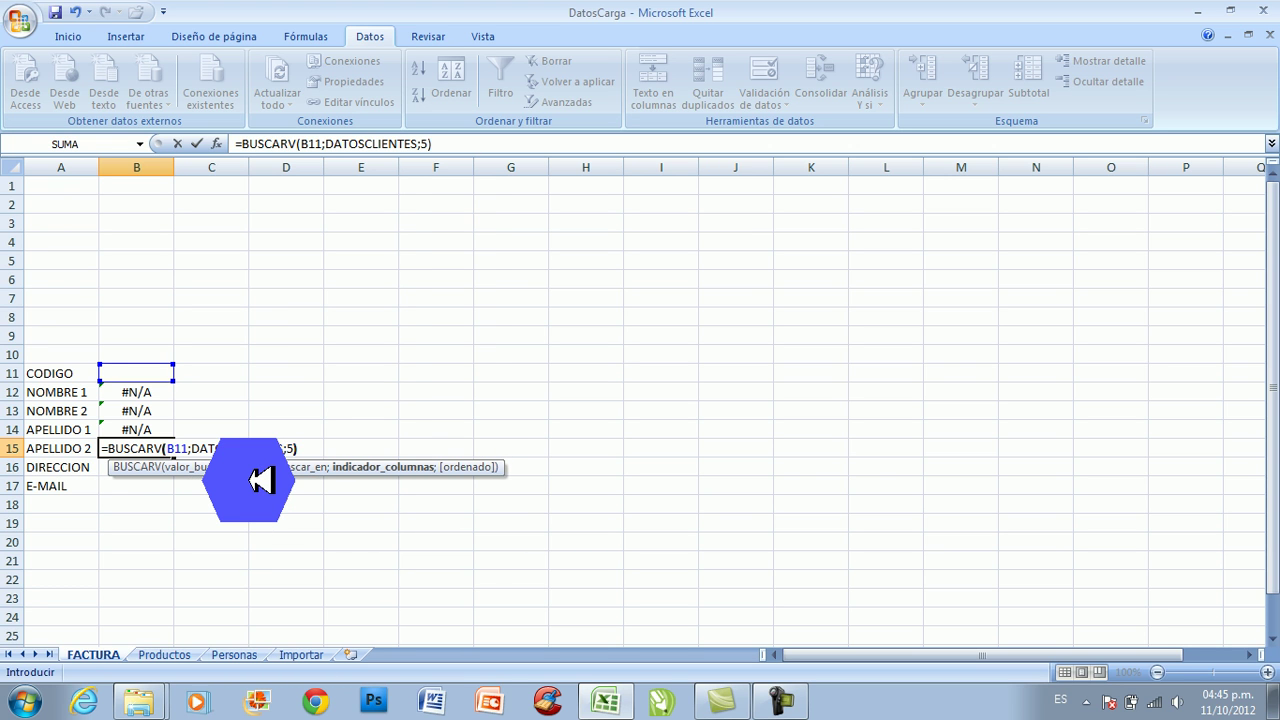
key("Return")
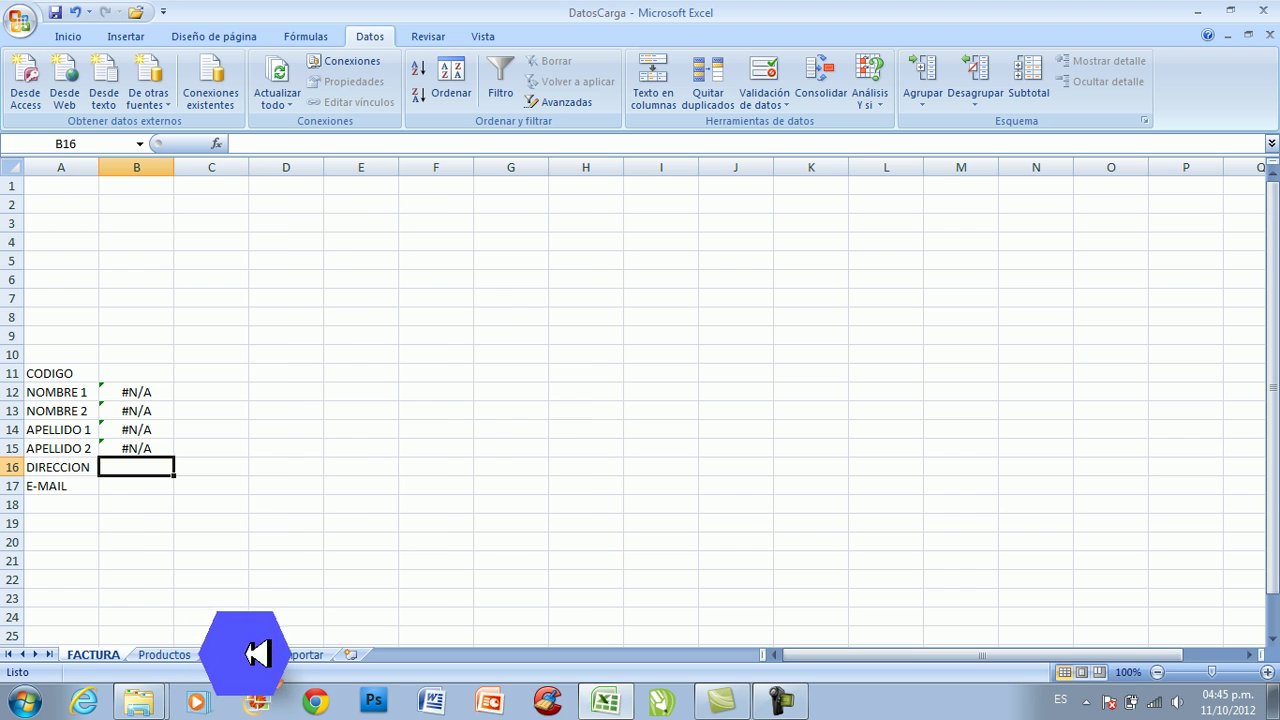
- Check the Personas column order, then enter =BUSCARV(B11;DATOSCLIENTES;7) in B16 for DIRECCION
left_click(248, 655)
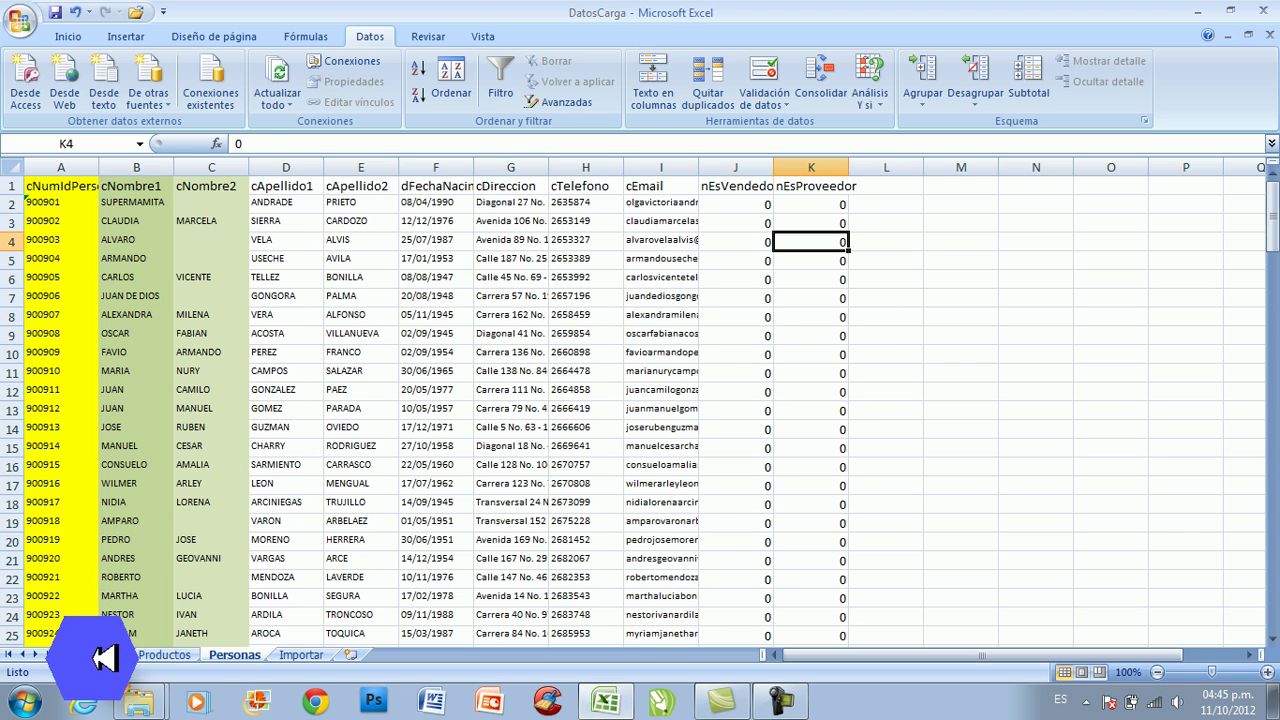
left_click(93, 655)
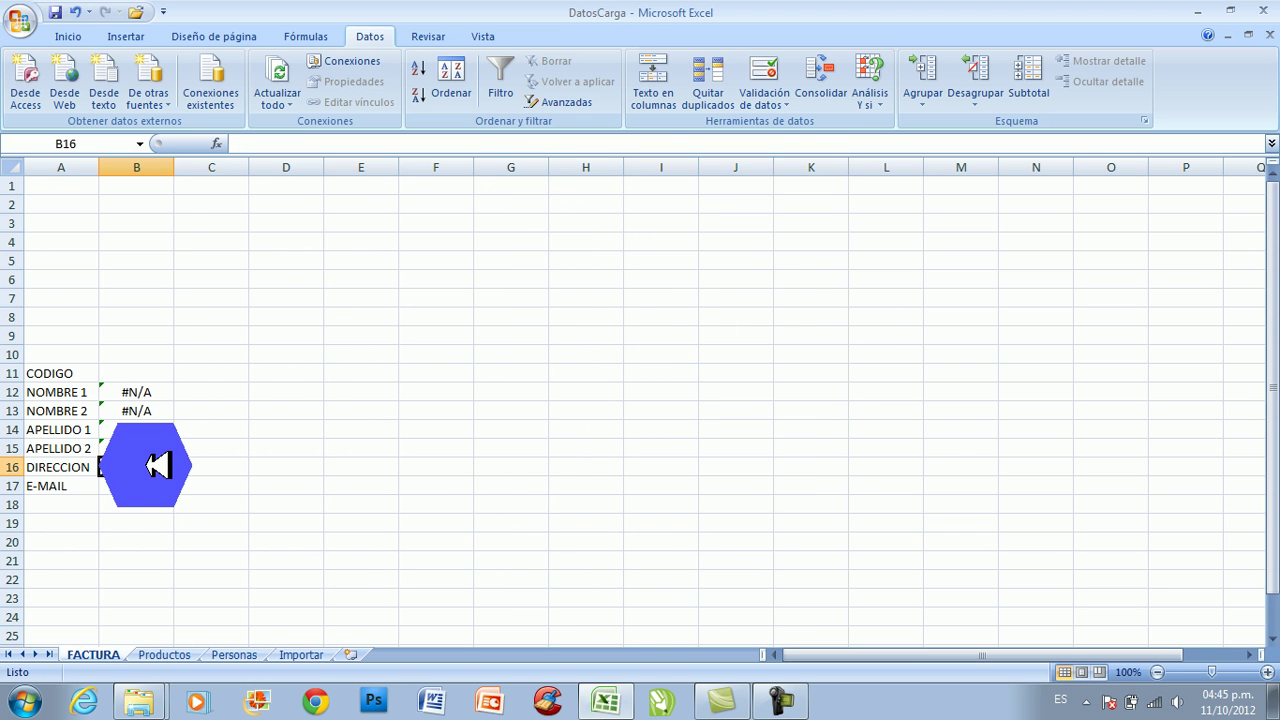
type("=")
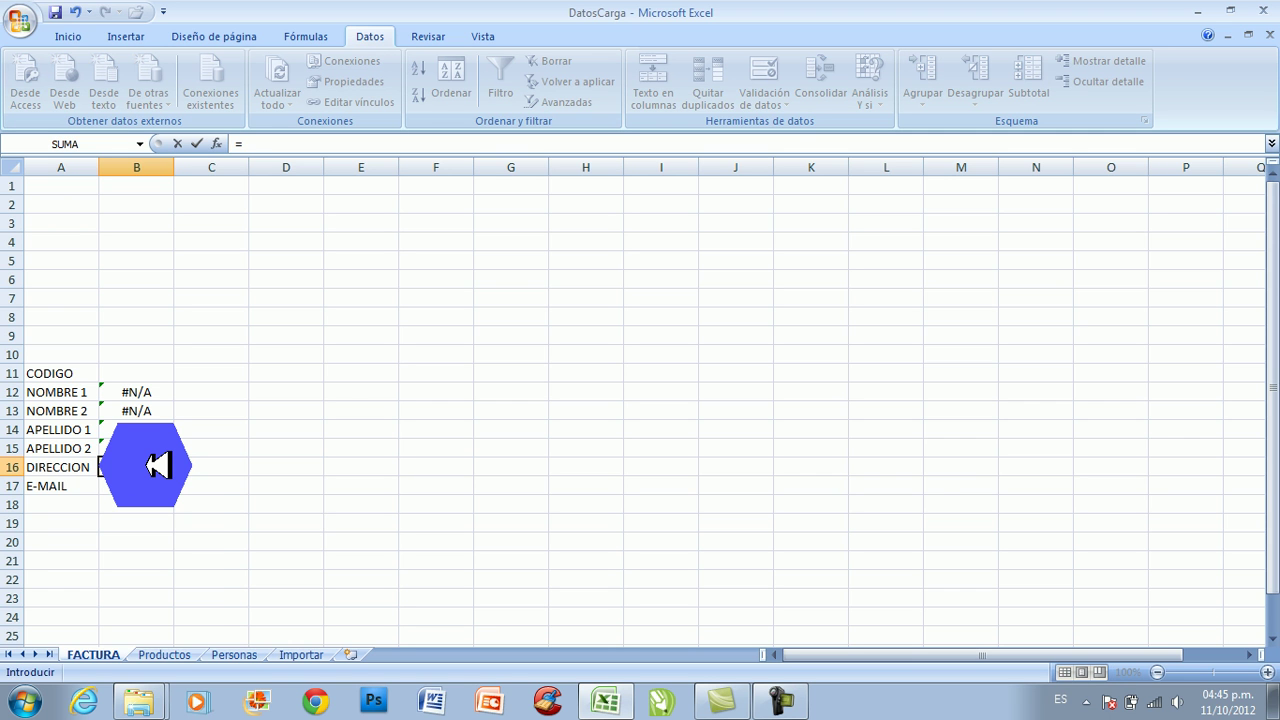
type("BUSCARV")
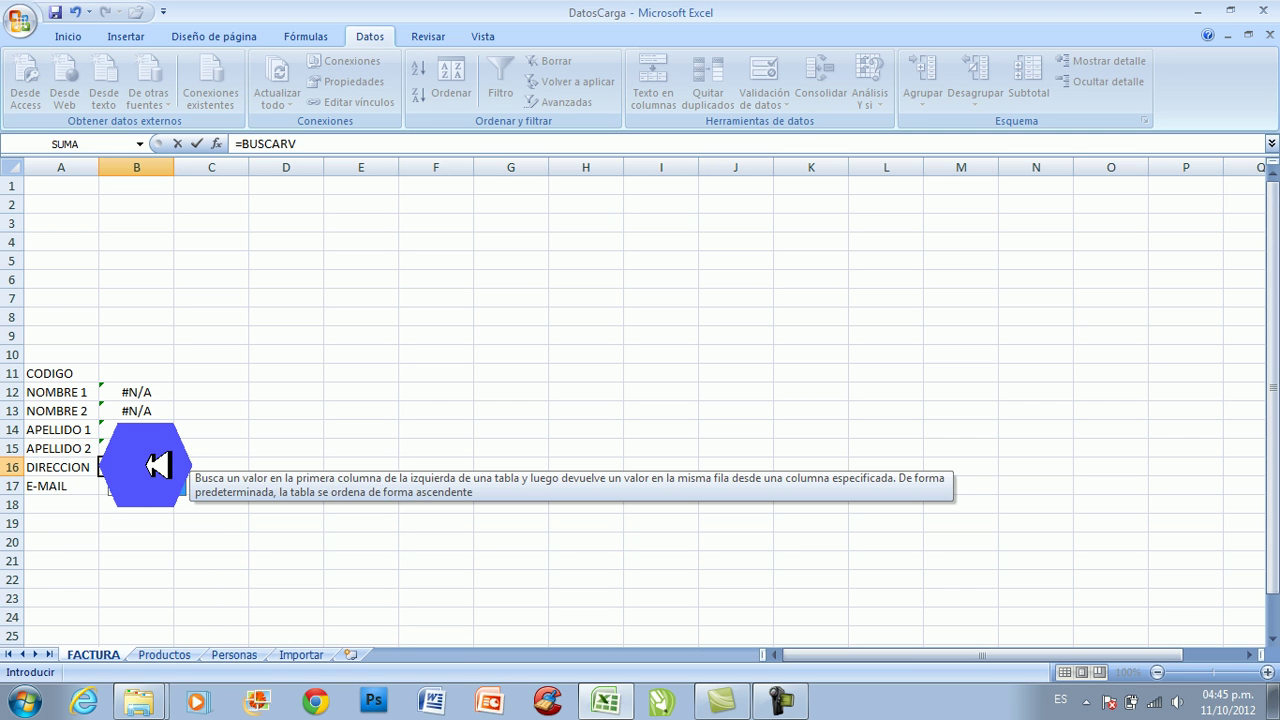
type("(")
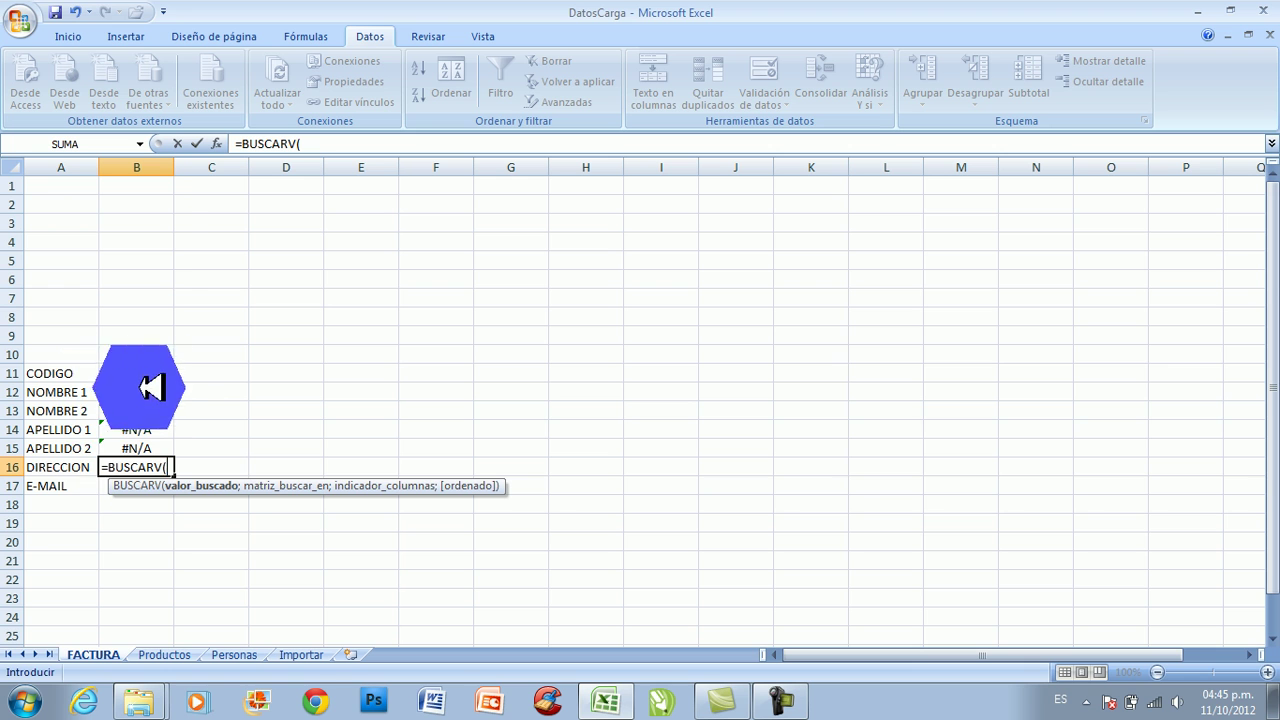
left_click(148, 373)
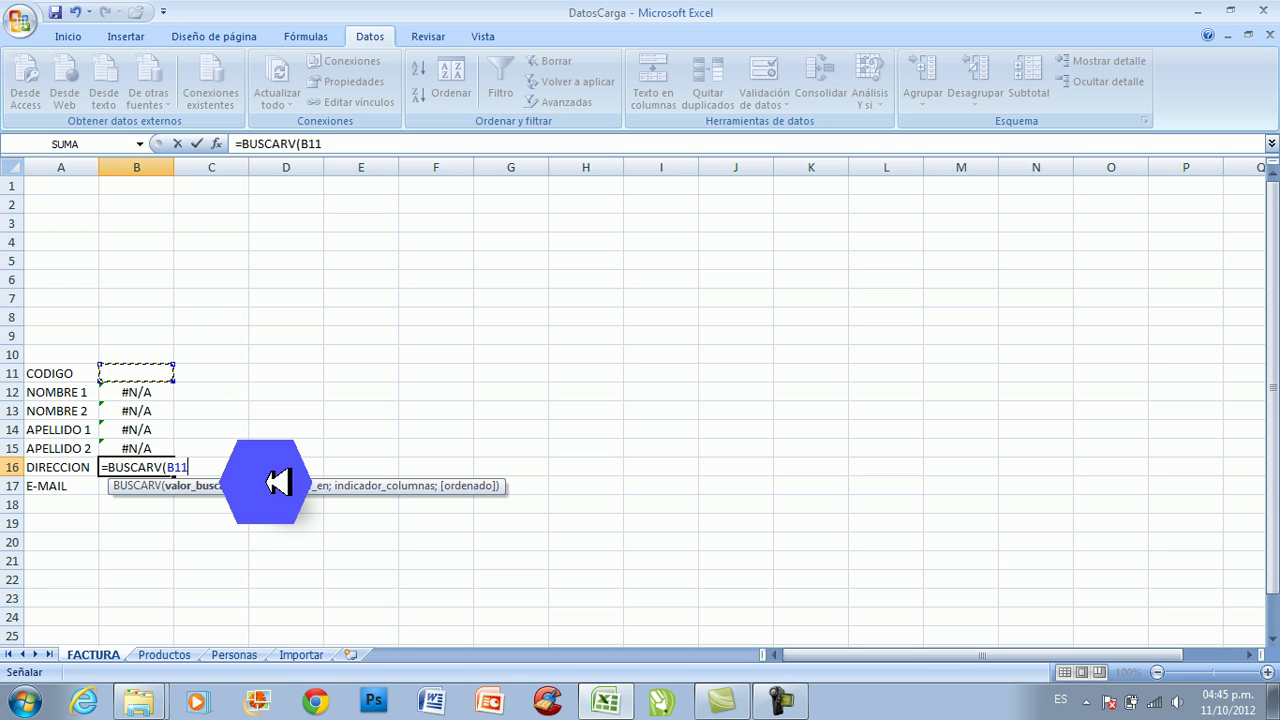
type(";DATOS")
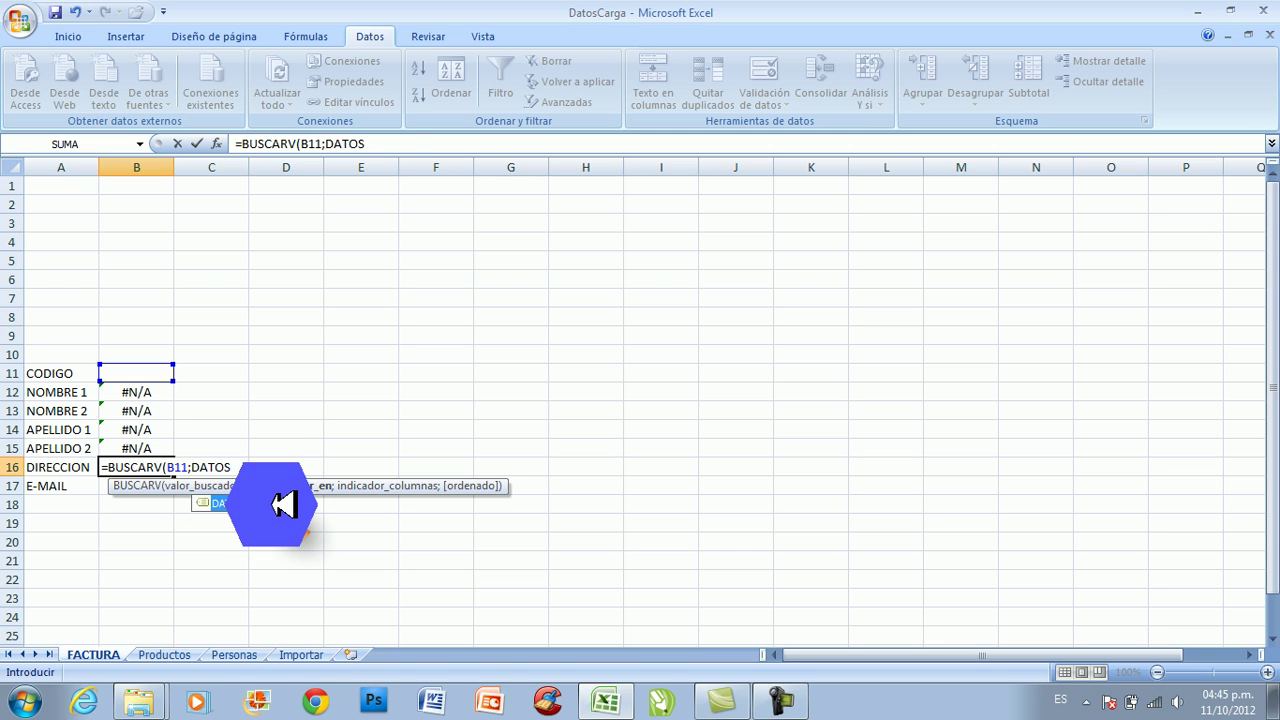
double_click(276, 503)
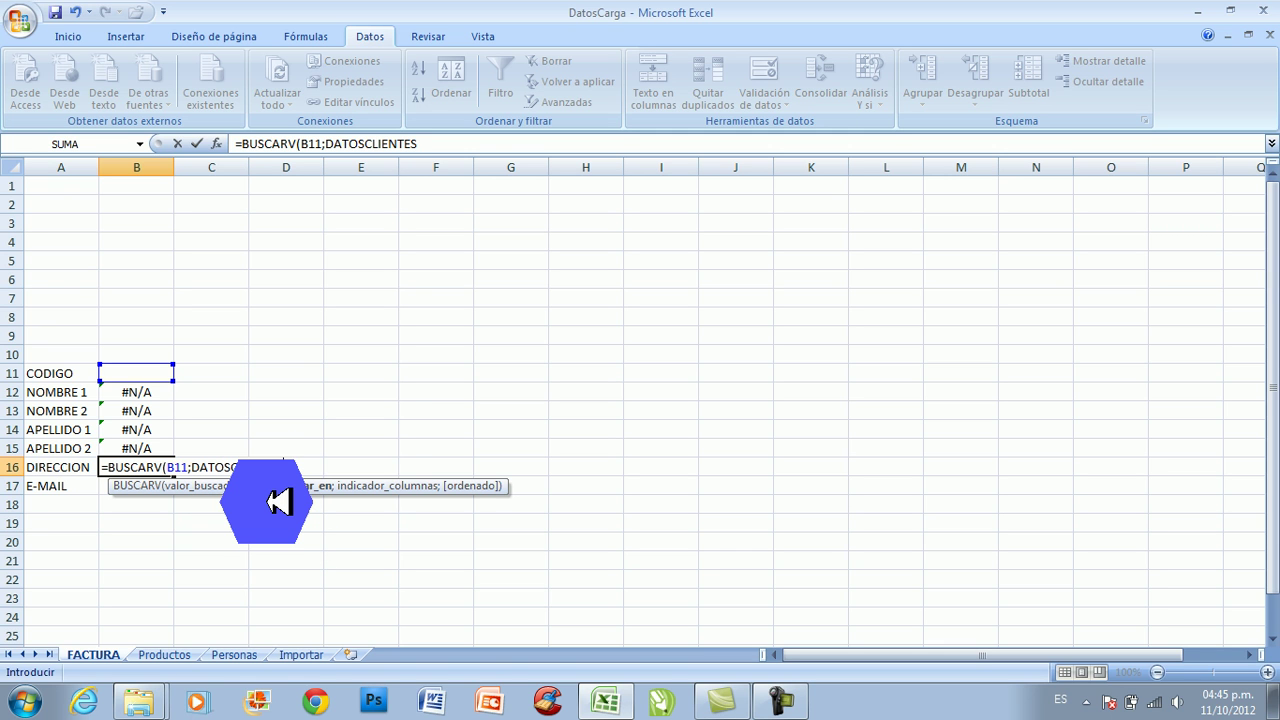
type(";7")
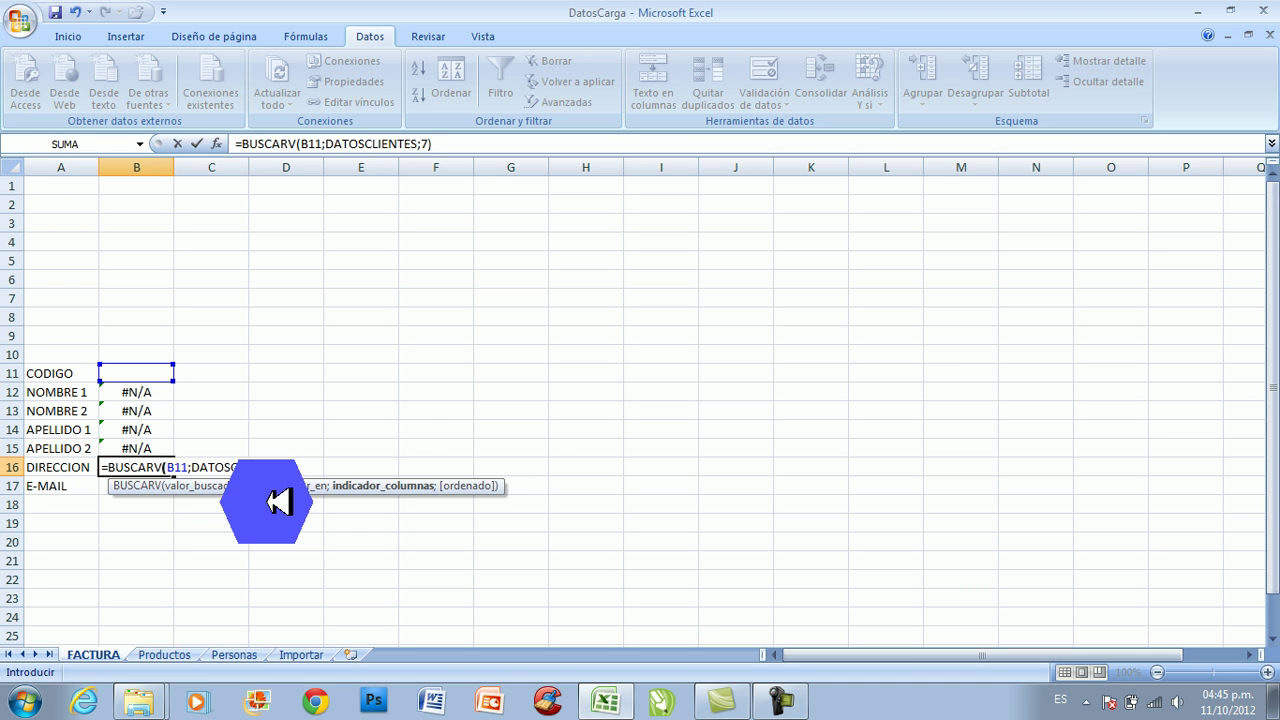
key("Return")
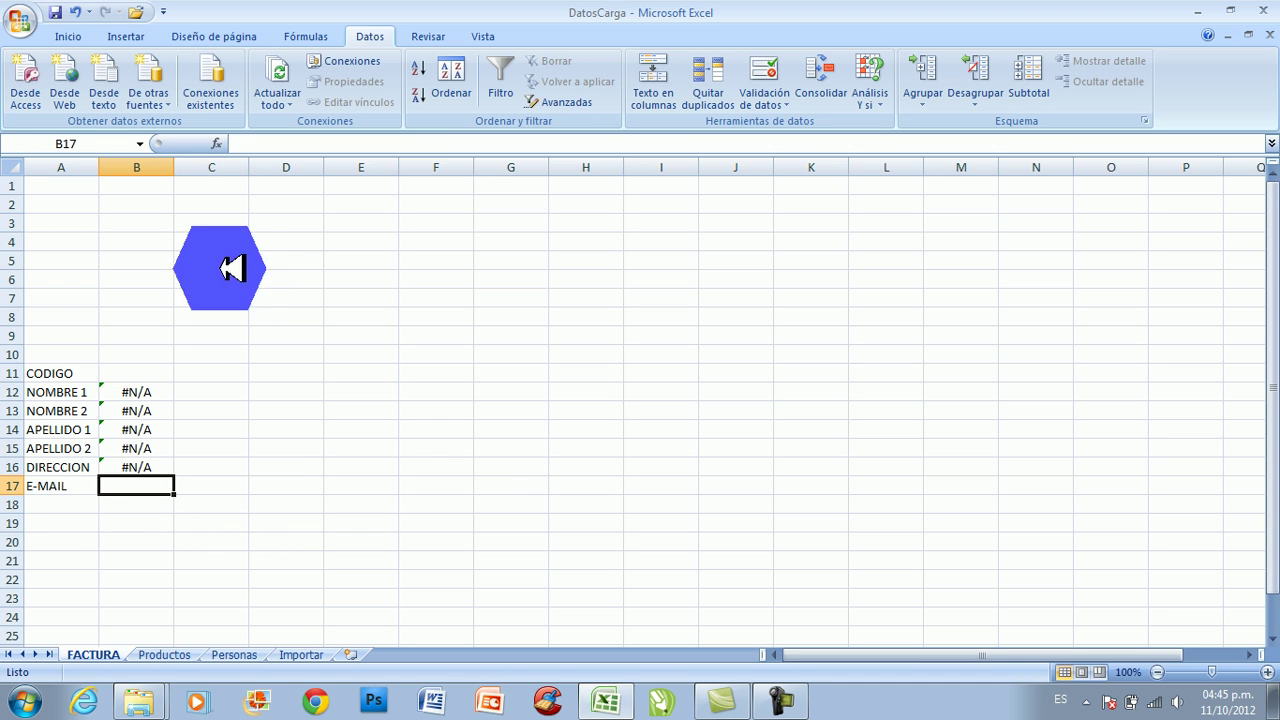
- Check the Personas columns, then enter =BUSCARV(B11;DATOSCLIENTES;9) in B17 for E-MAIL
left_click(235, 652)
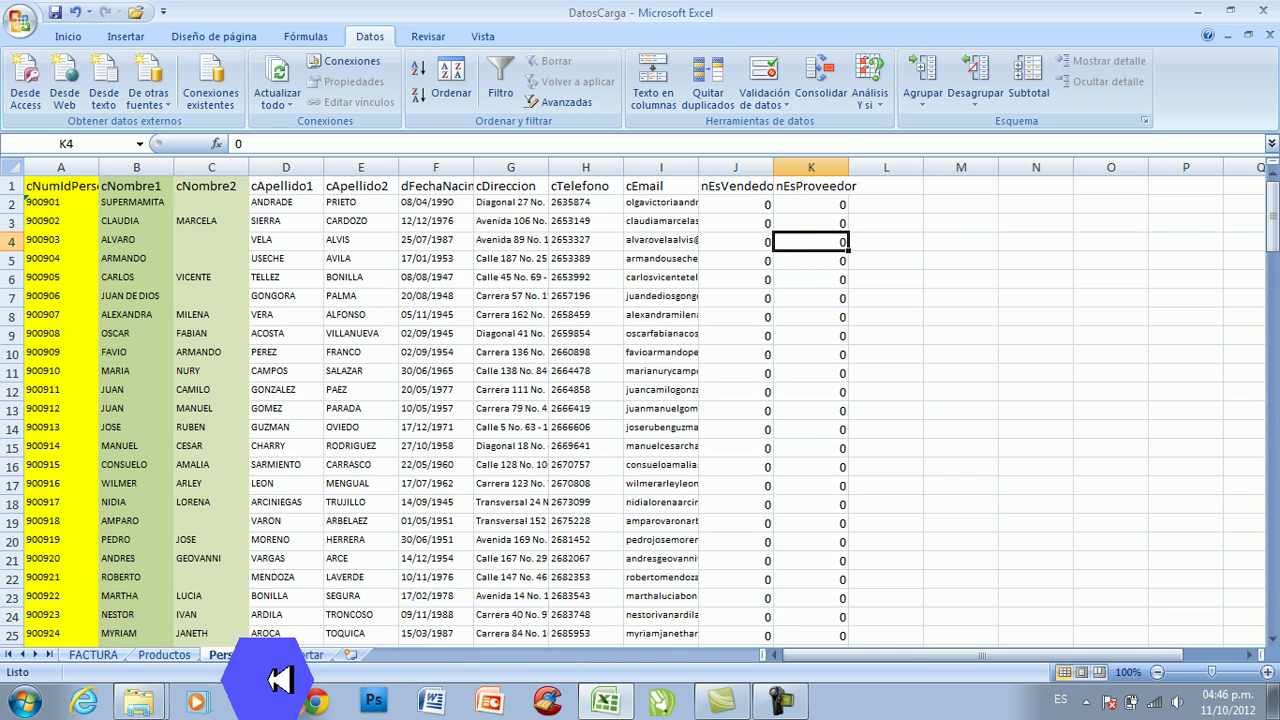
left_click(95, 652)
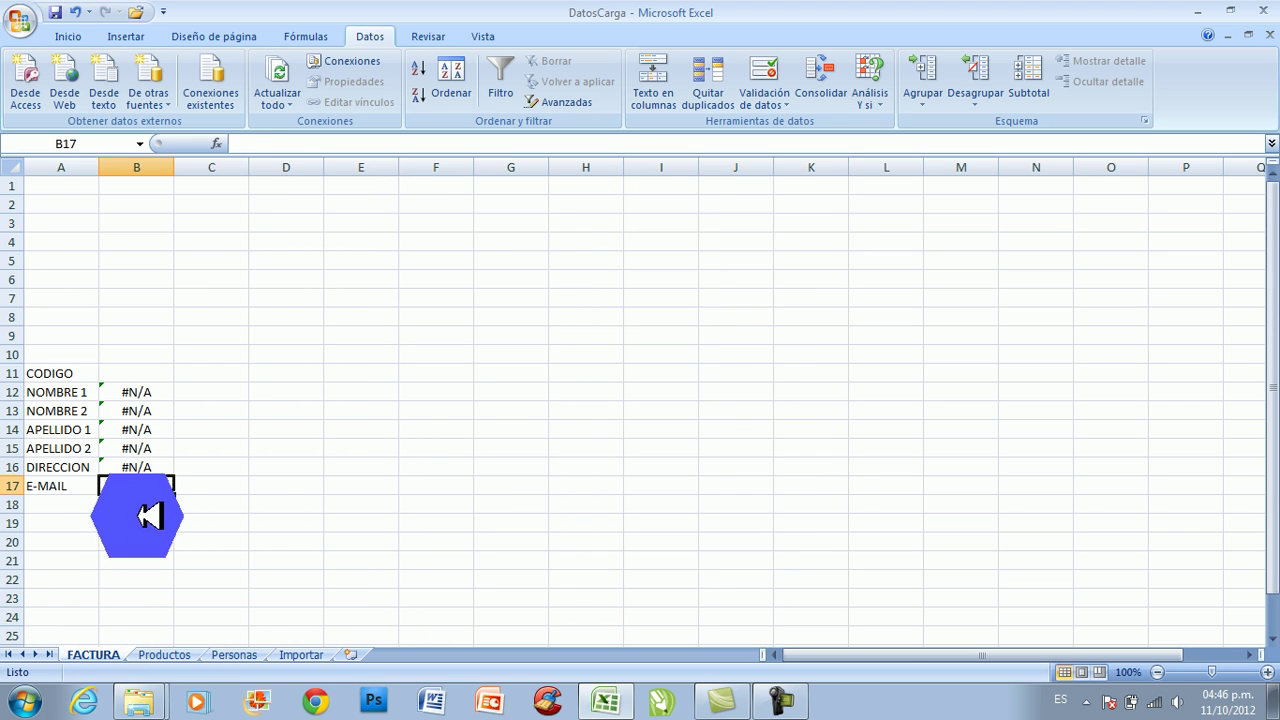
type("=")
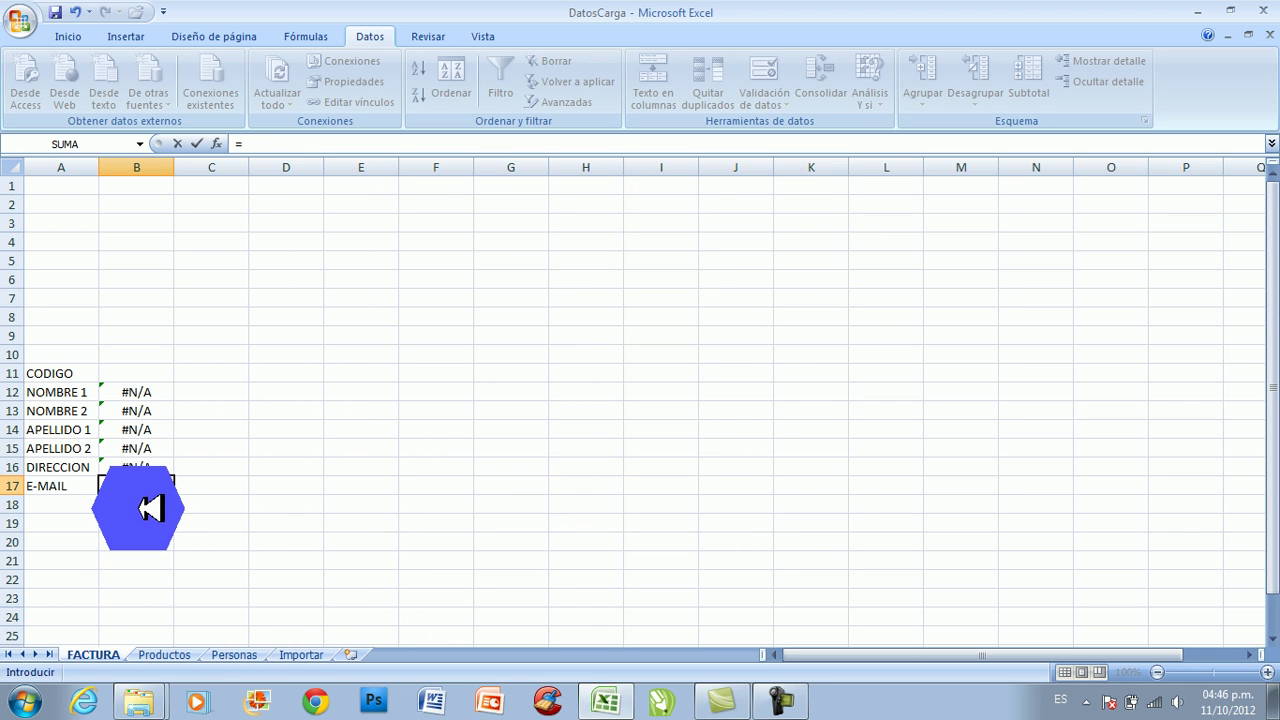
type("BUSCARV(")
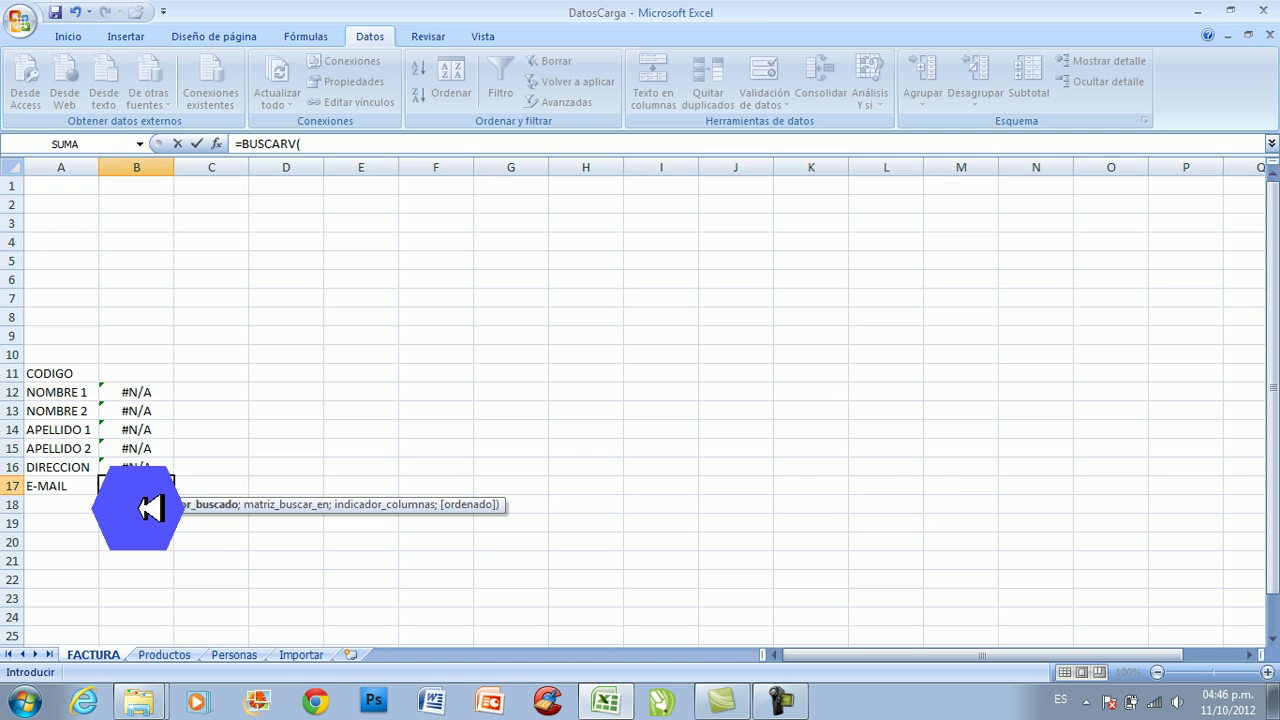
left_click(155, 372)
type(";DATOS")
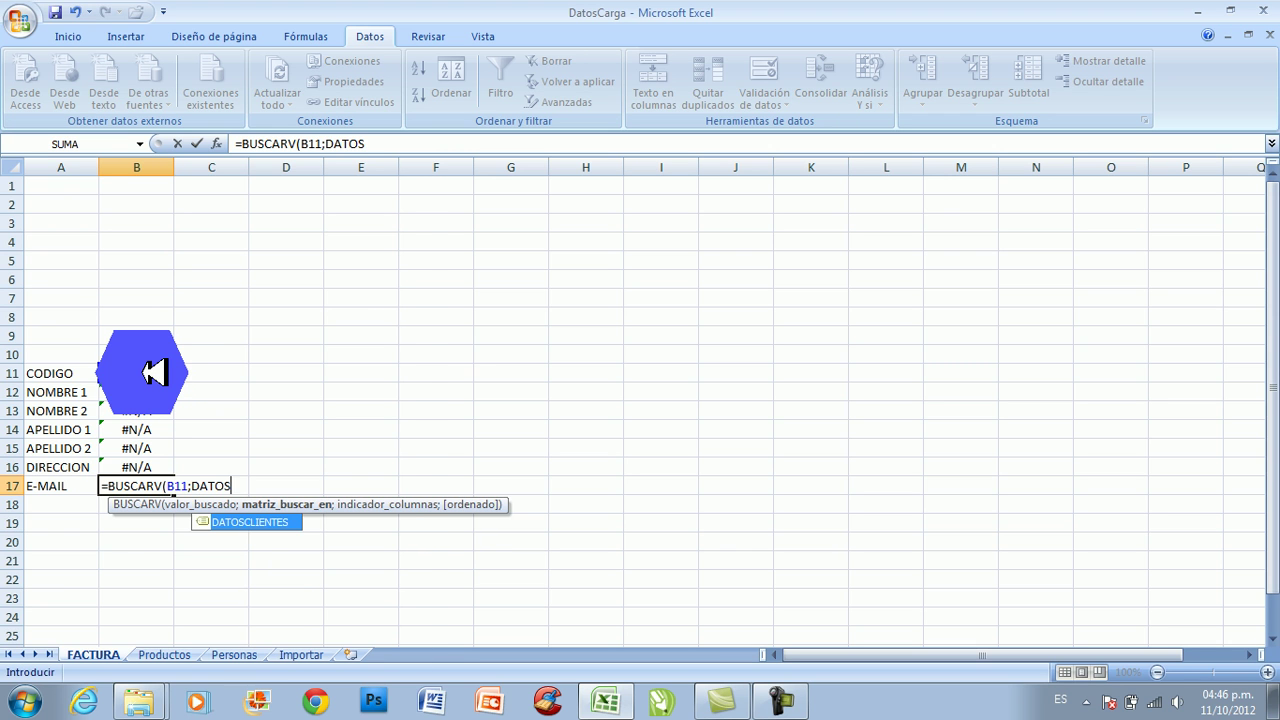
double_click(255, 522)
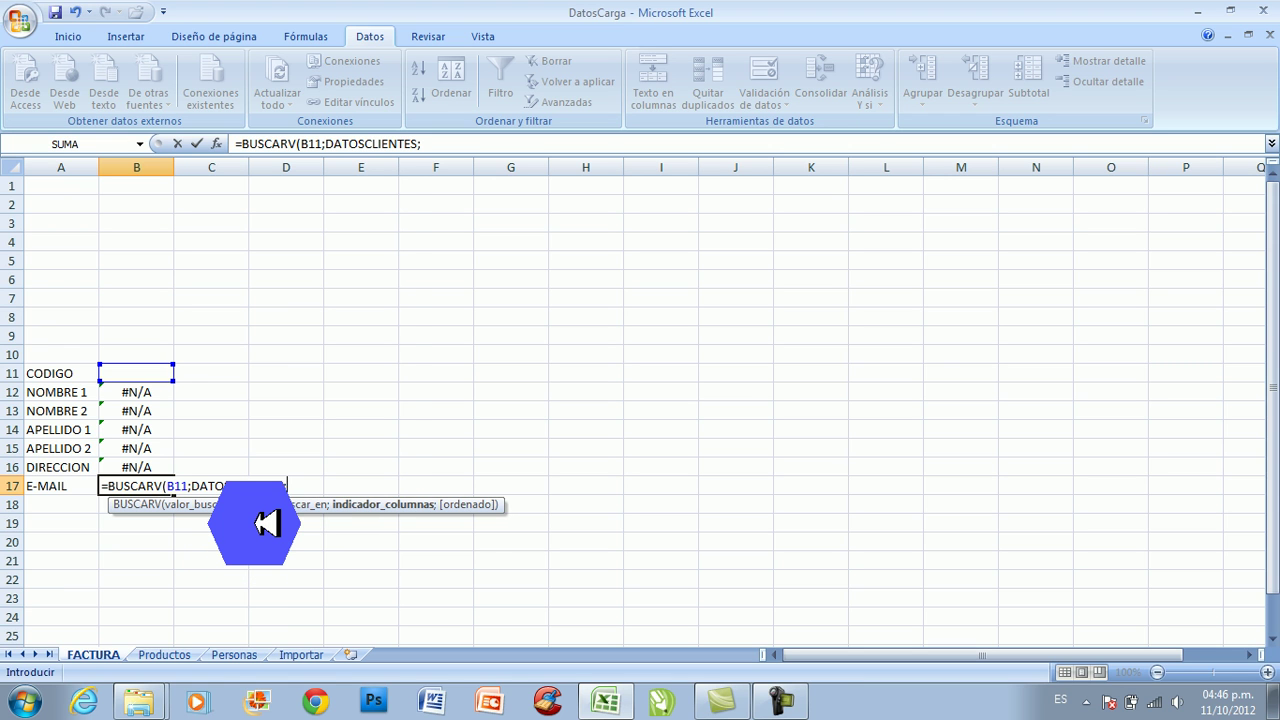
type("D199")
key("BackSpace")
key("BackSpace")
key("Return")
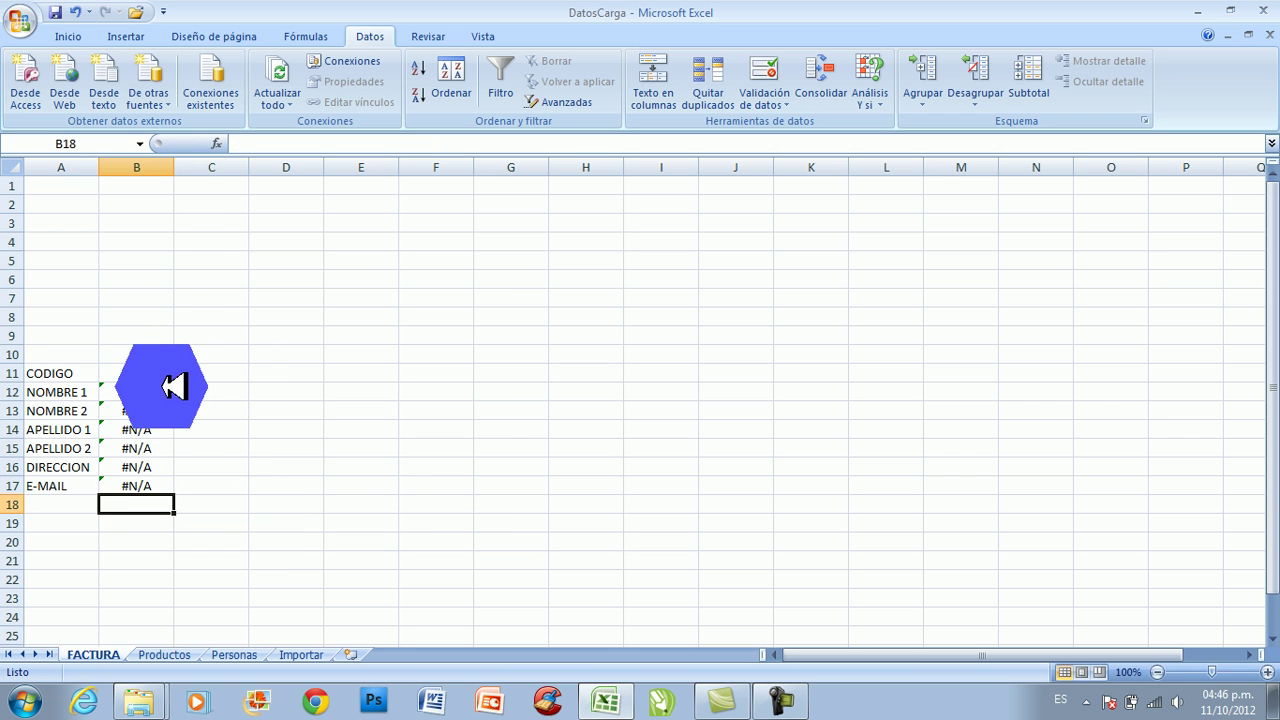
- Pick several client codes in turn from the B11 list to test the lookups
left_click(130, 373)
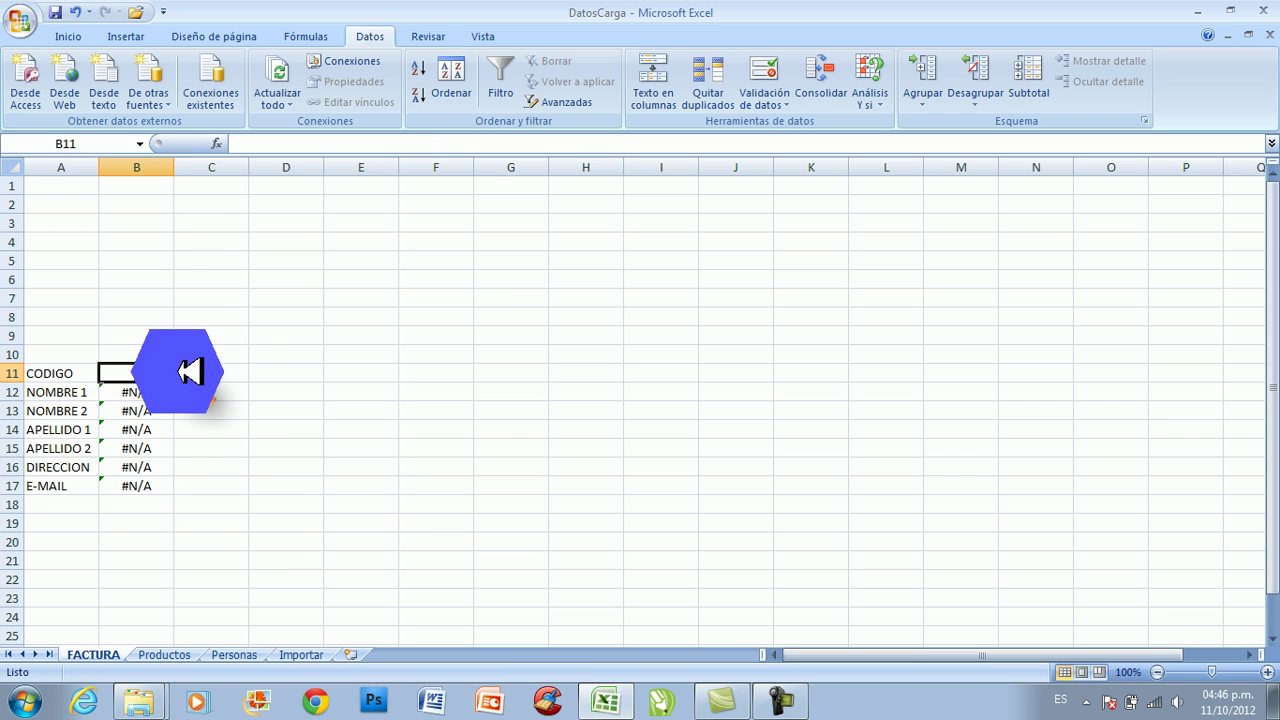
left_click(182, 372)
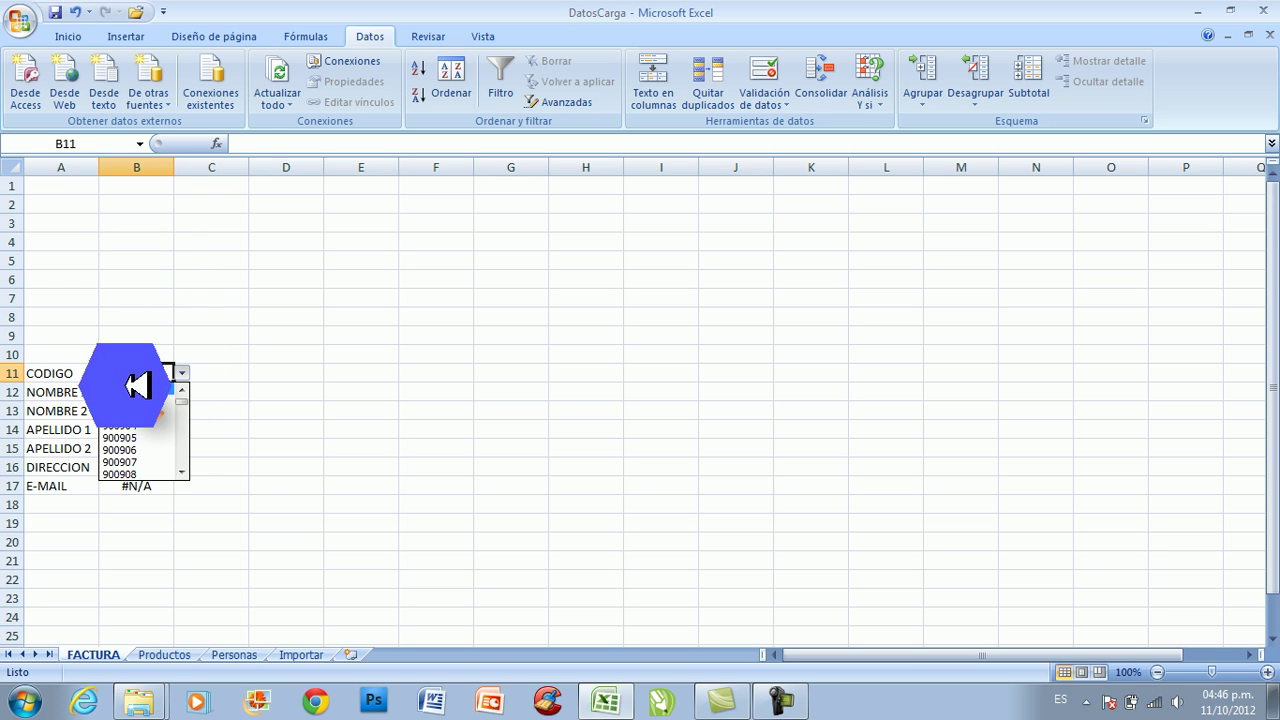
left_click(137, 390)
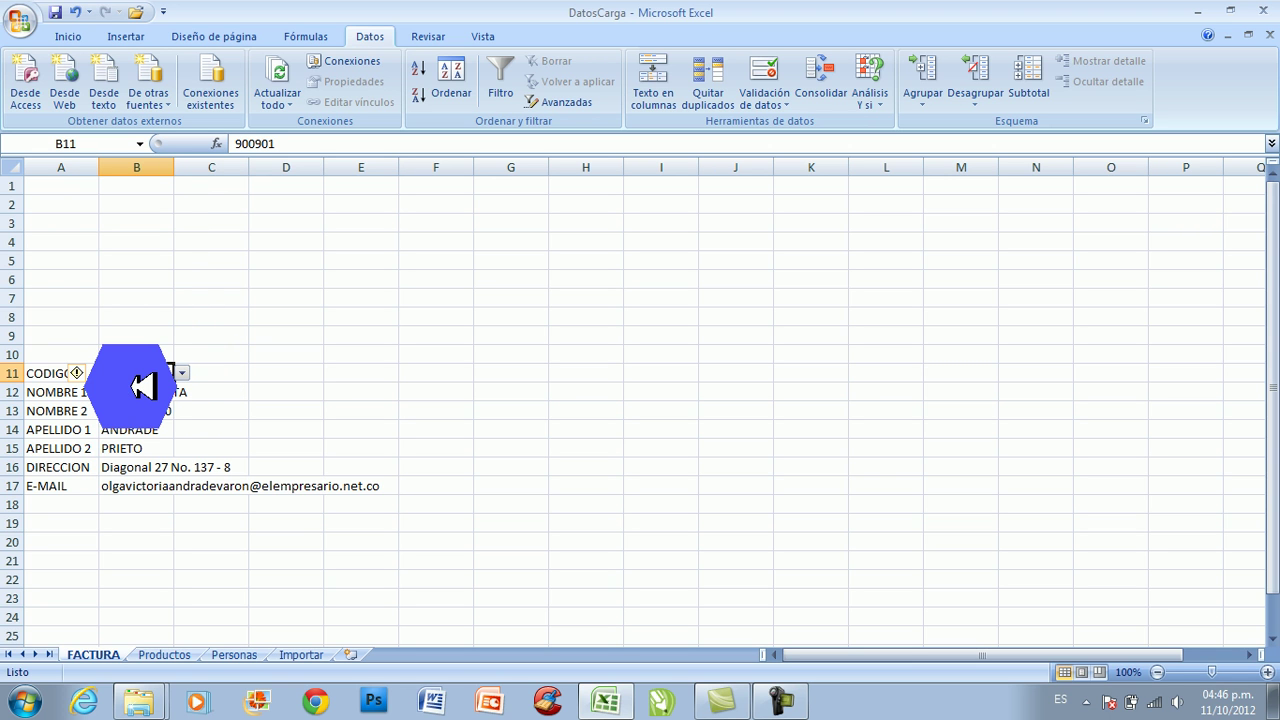
left_click(182, 372)
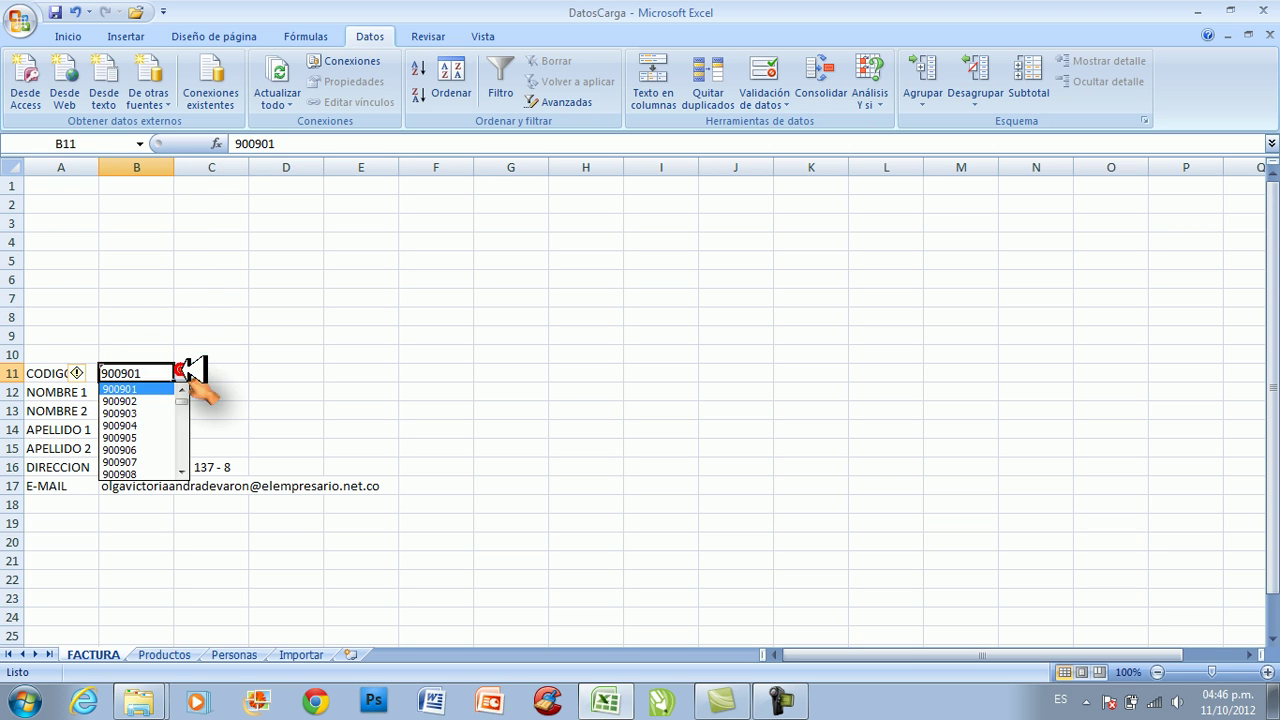
left_click(145, 398)
left_click(183, 373)
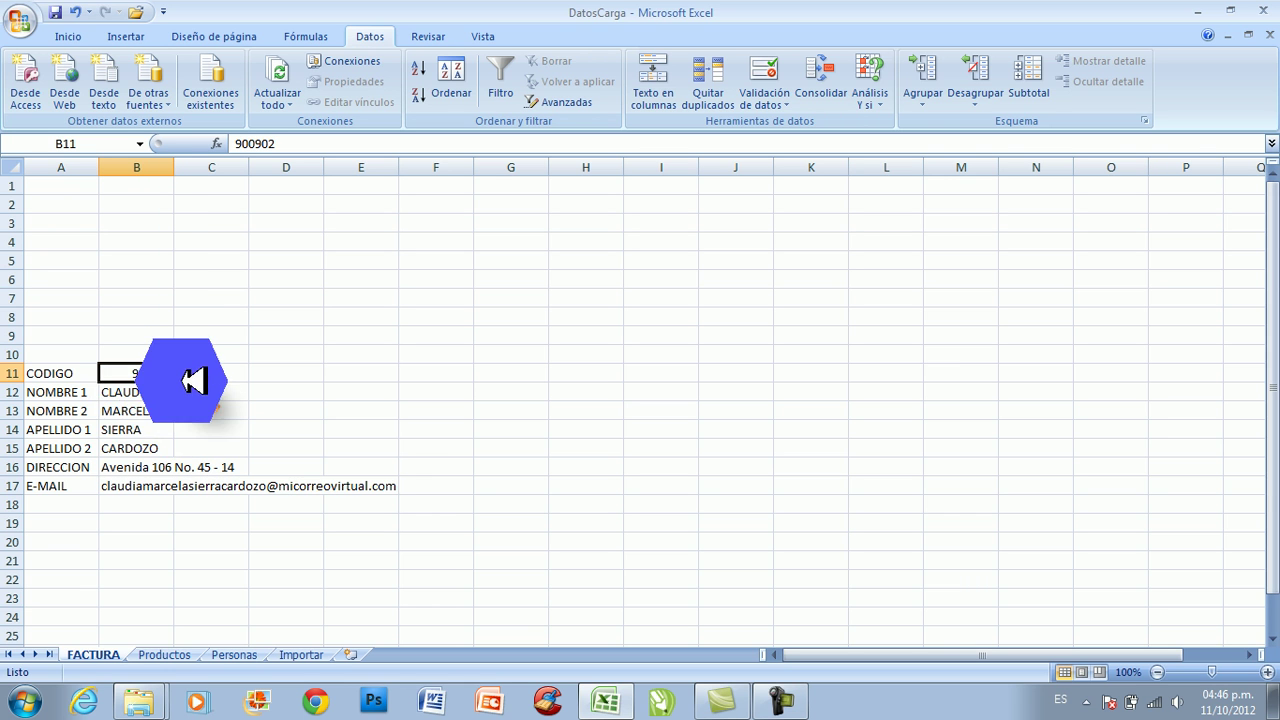
left_click(143, 407)
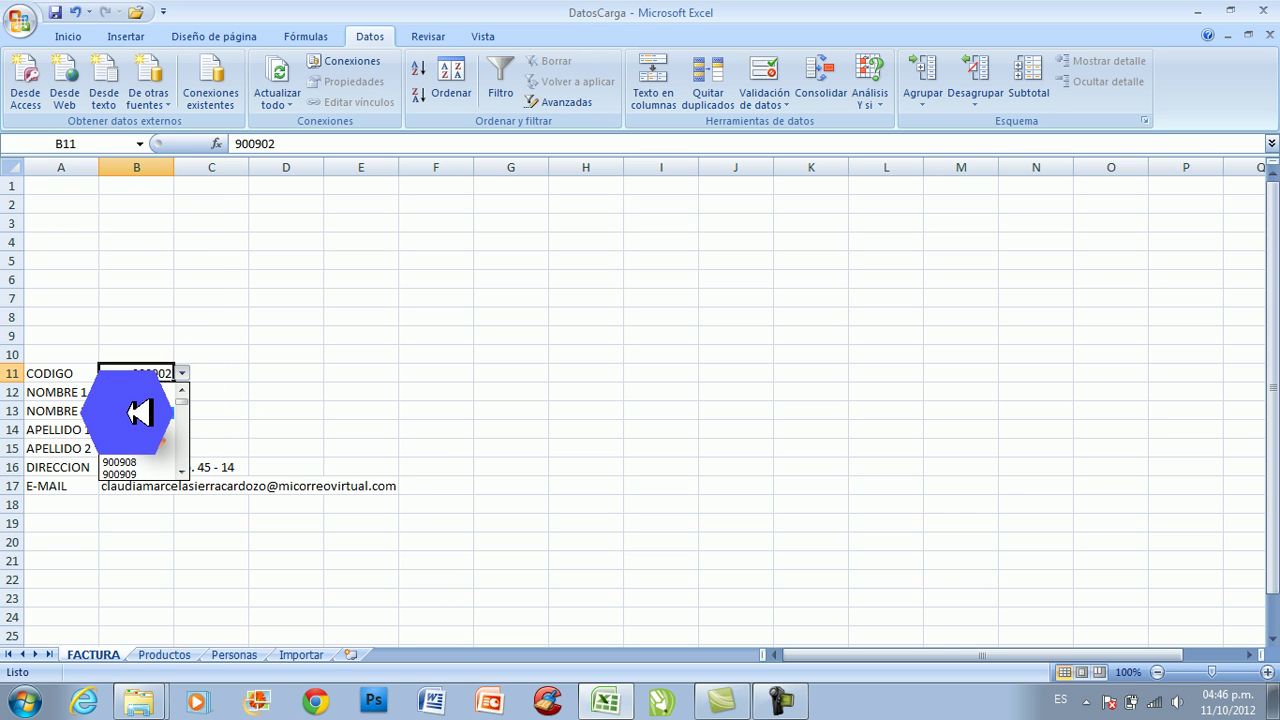
left_click(186, 376)
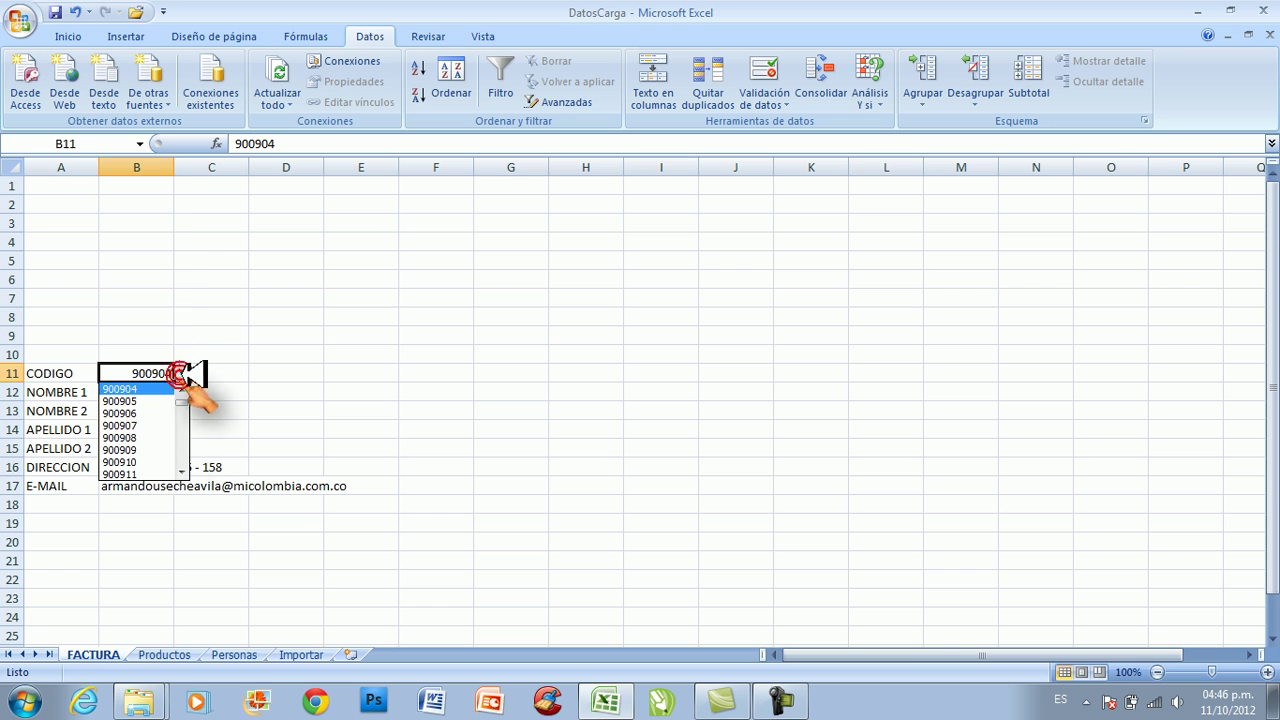
left_click(154, 454)
left_click(196, 373)
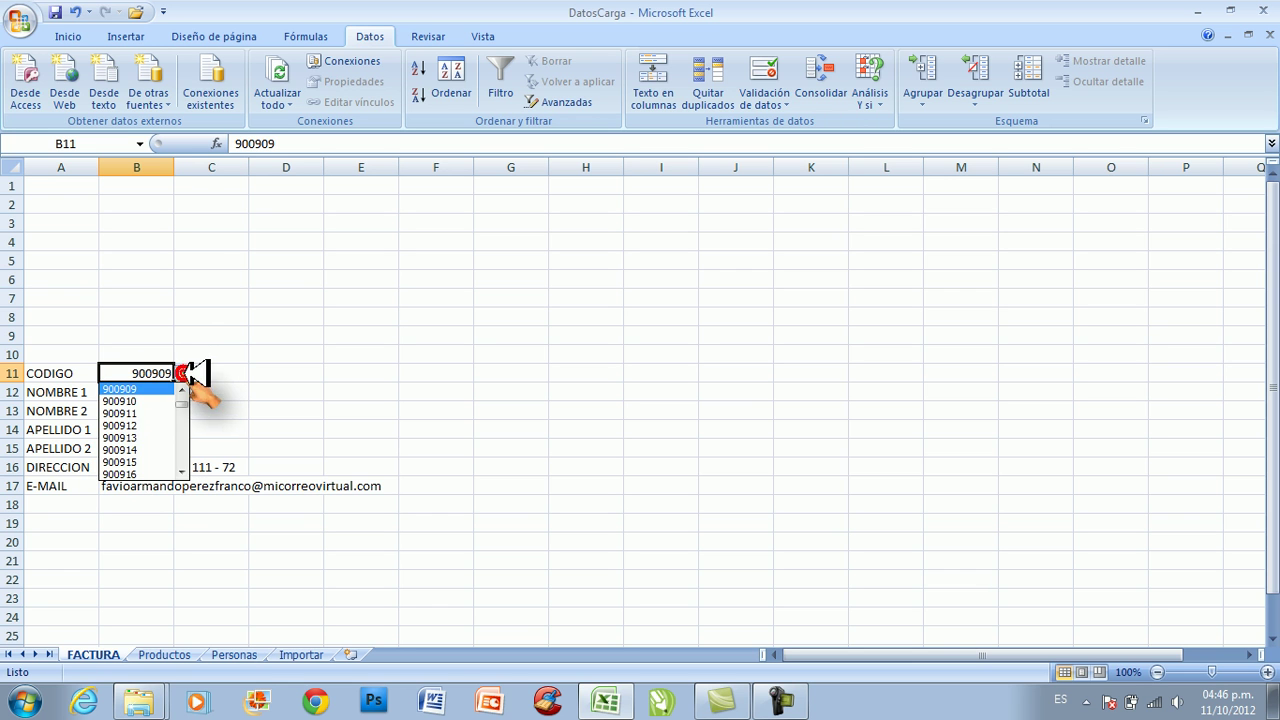
left_click(151, 450)
left_click(181, 373)
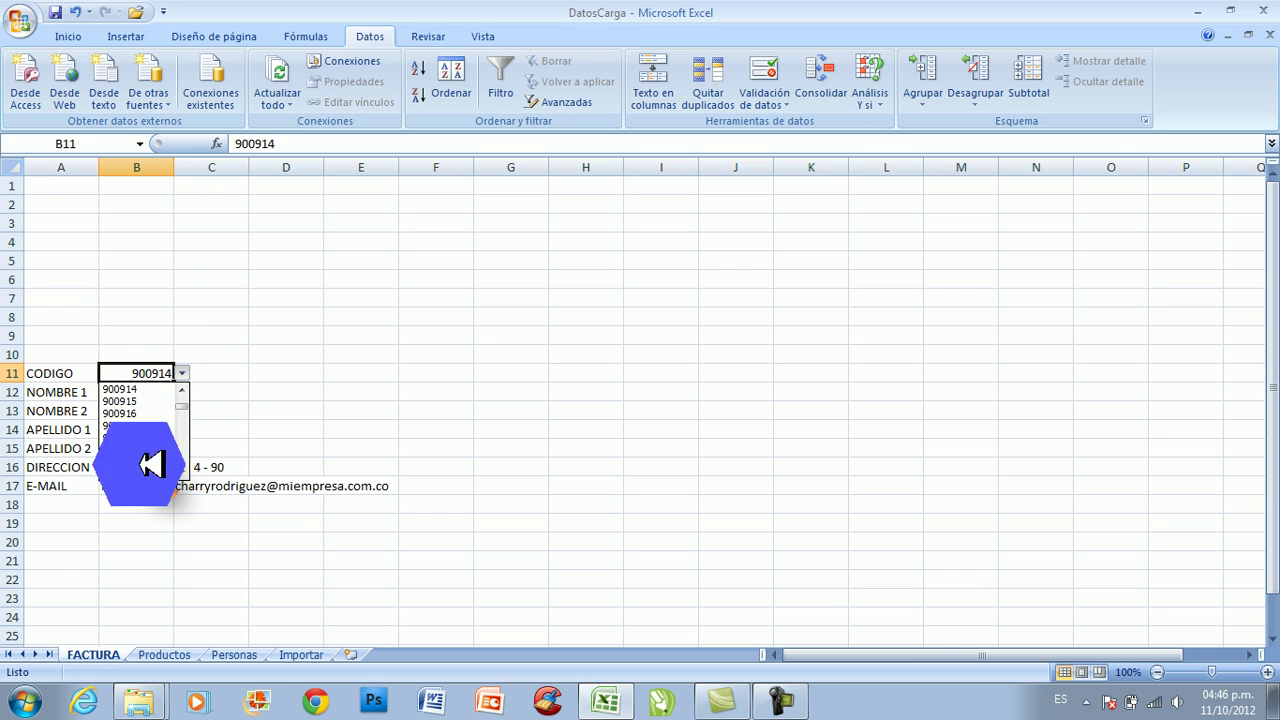
left_click(146, 472)
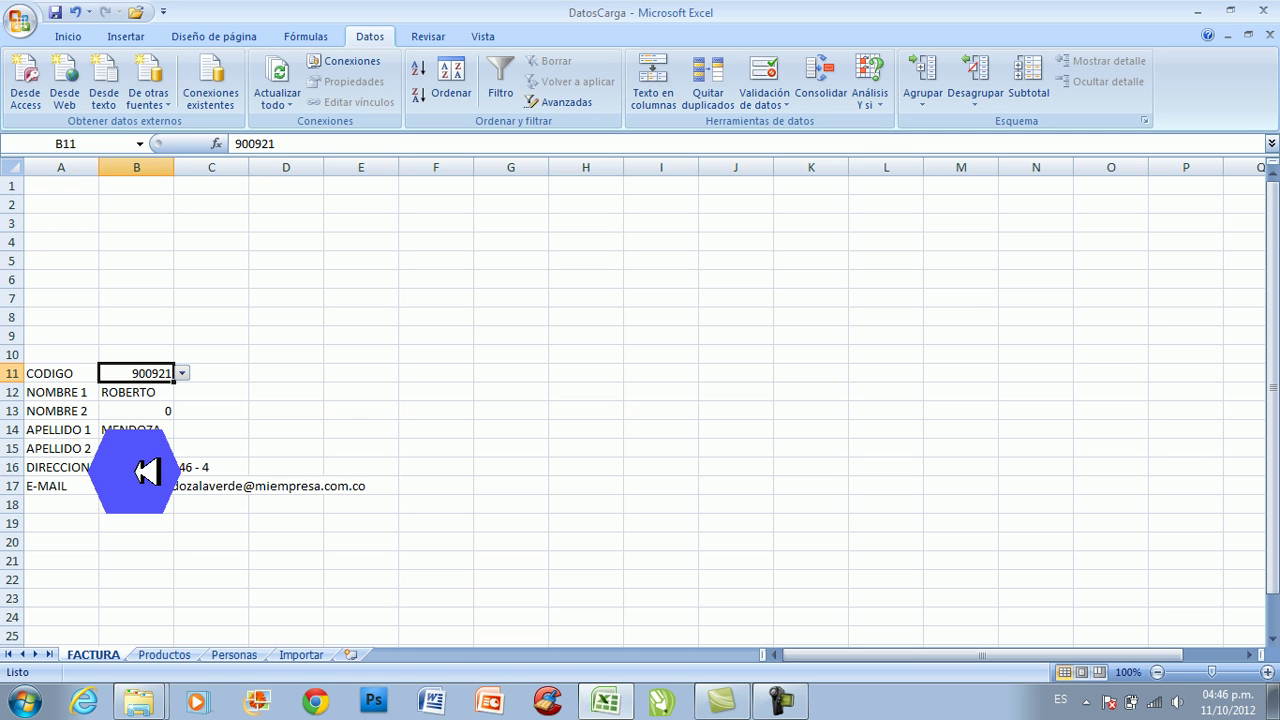
left_click(235, 392)
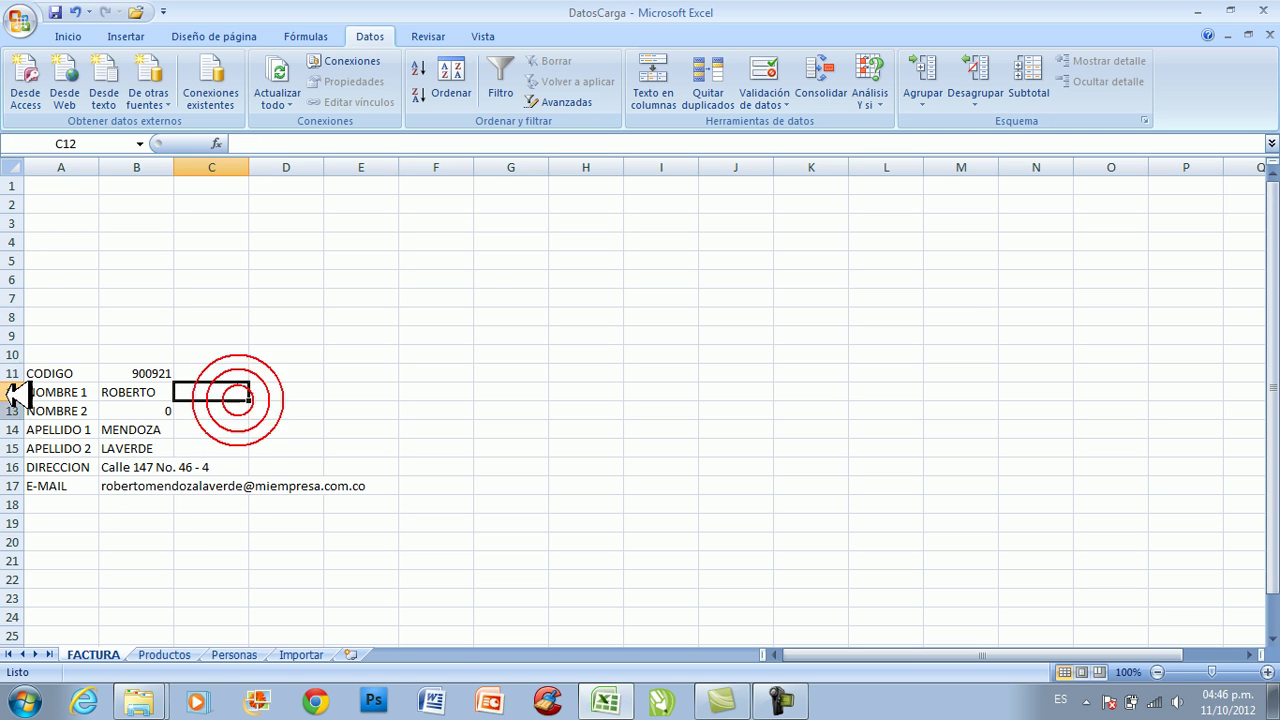
- Frame the CODIGO block A10:E18 with a thick outside border
left_click(60, 356)
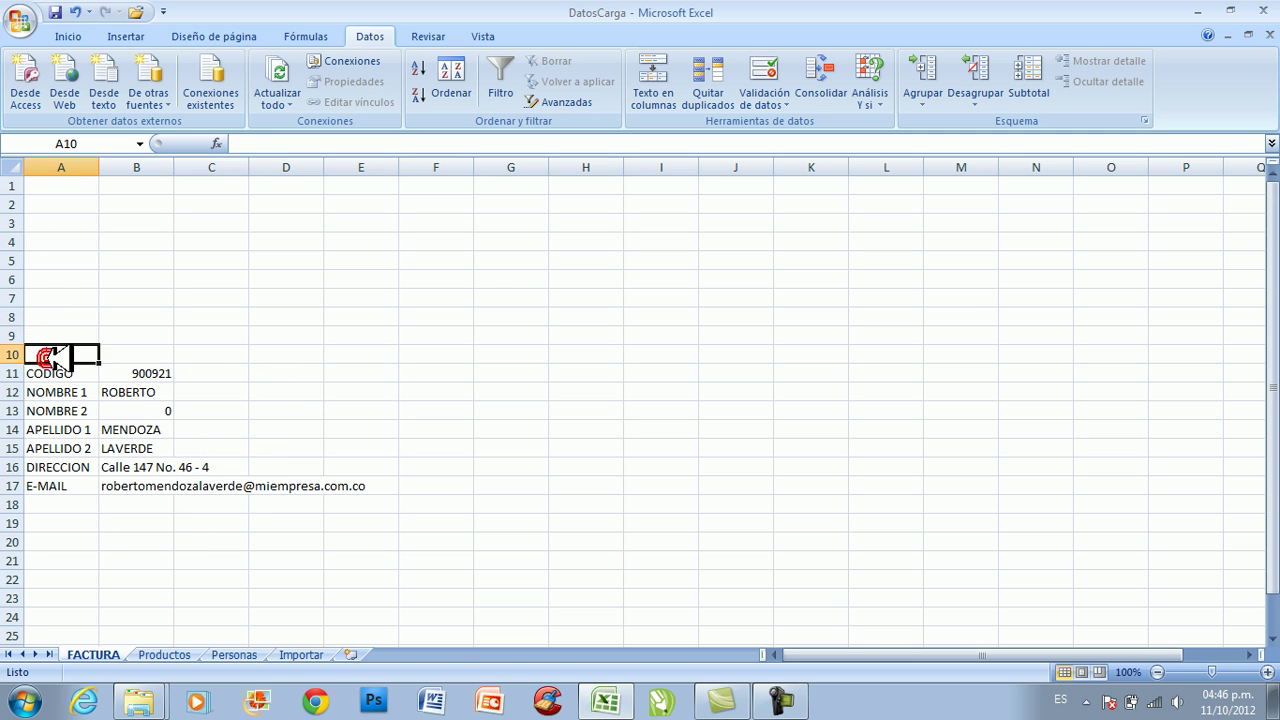
mouse_move(62, 353)
left_mouse_down()
mouse_move(376, 392)
mouse_move(385, 513)
left_mouse_up()
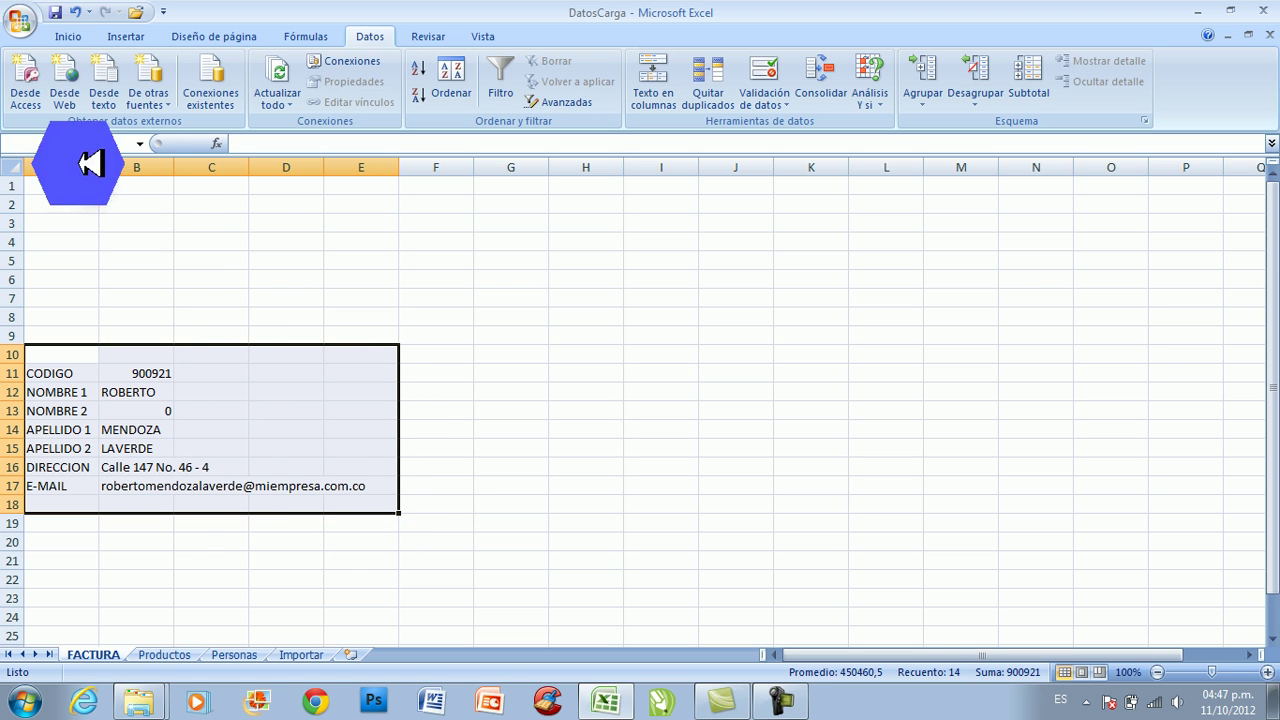
left_click(70, 38)
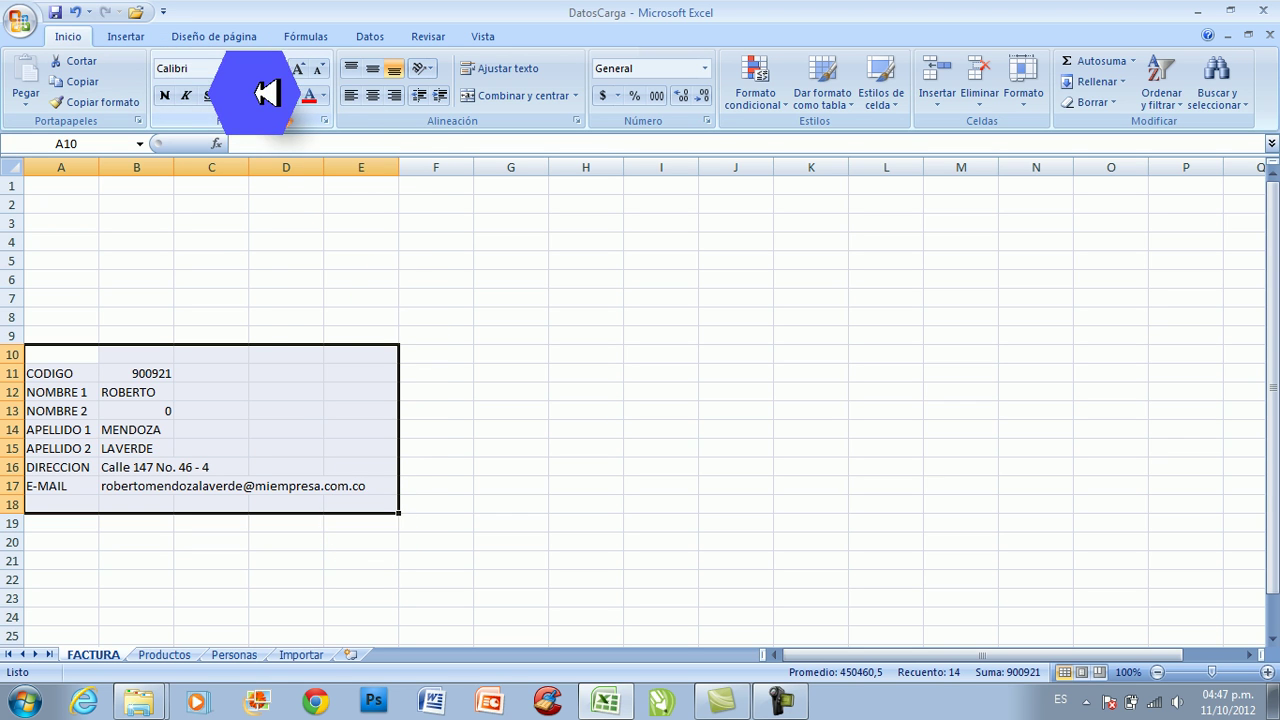
left_click(257, 95)
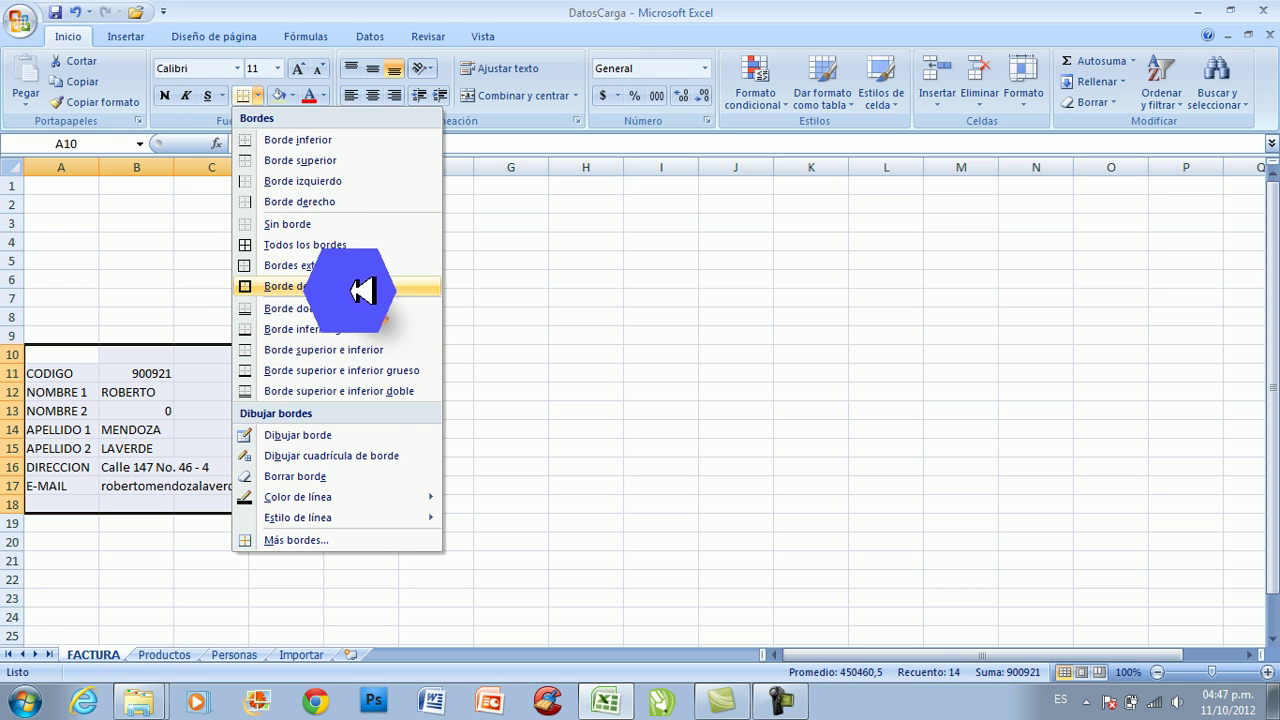
left_click(362, 290)
left_click(470, 449)
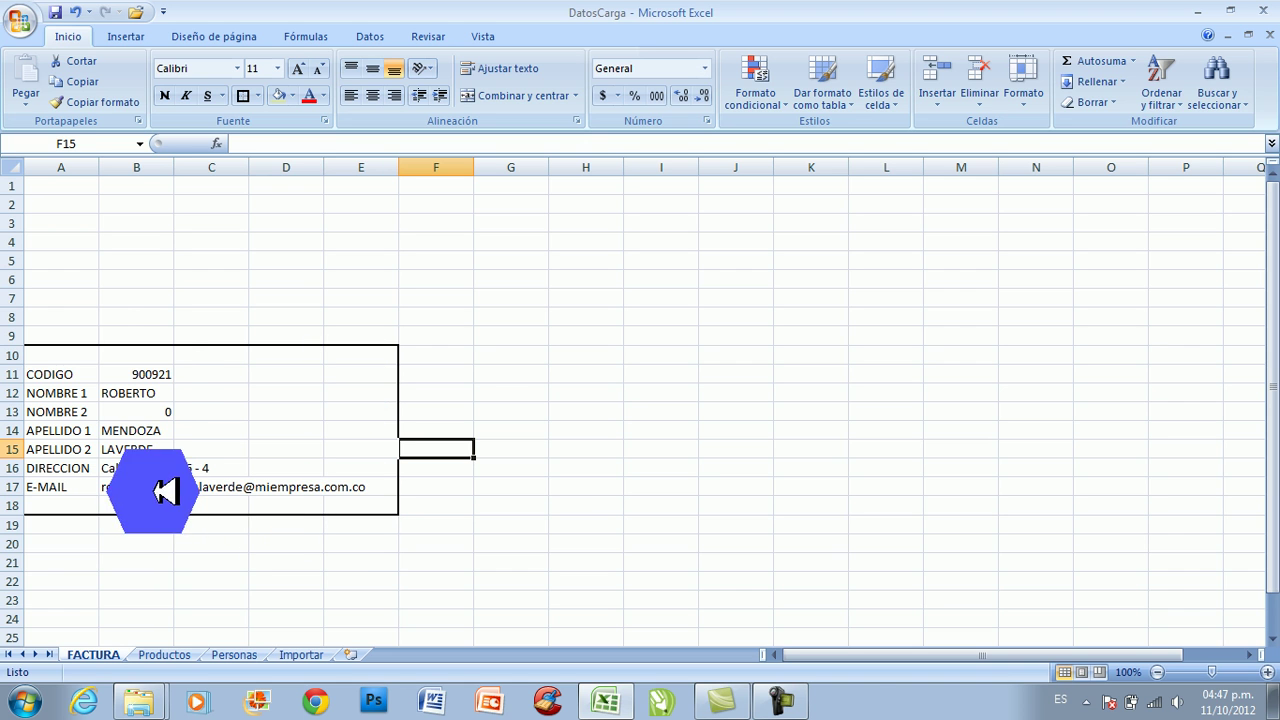
- Fill the CODIGO block A10:E18 light olive green
mouse_move(60, 355)
left_mouse_down()
mouse_move(362, 487)
mouse_move(362, 505)
left_mouse_up()
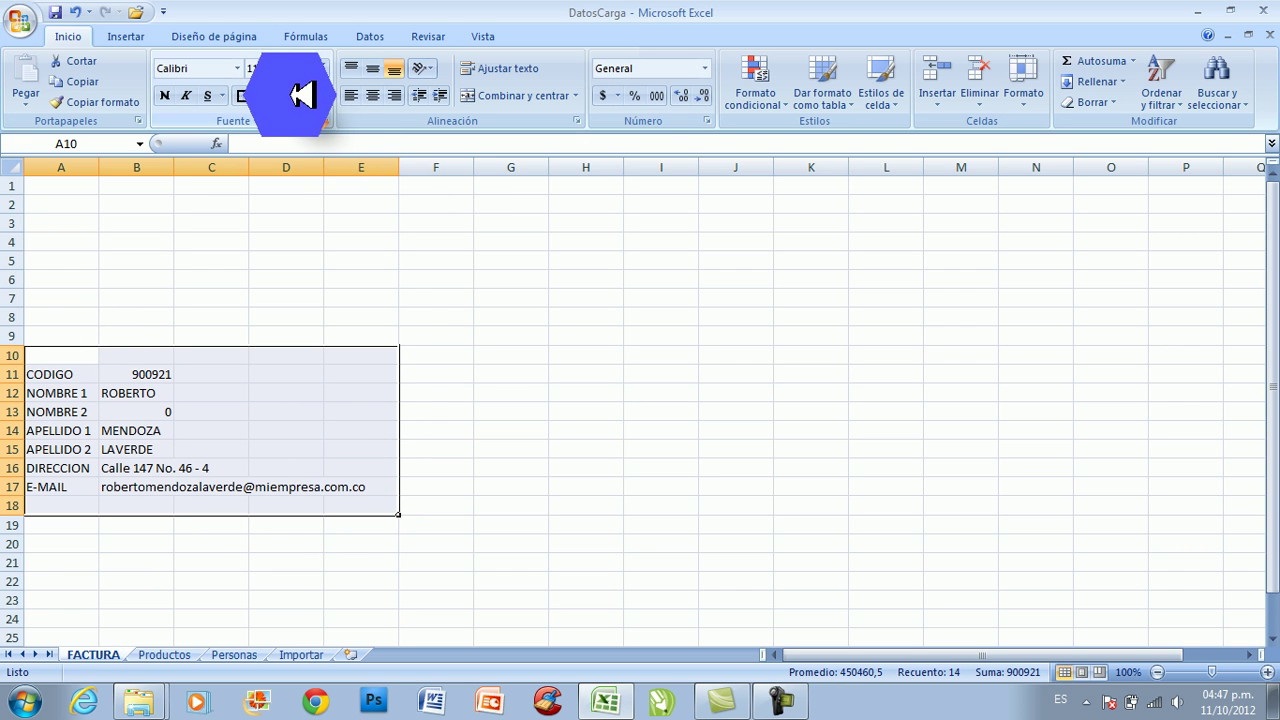
left_click(294, 95)
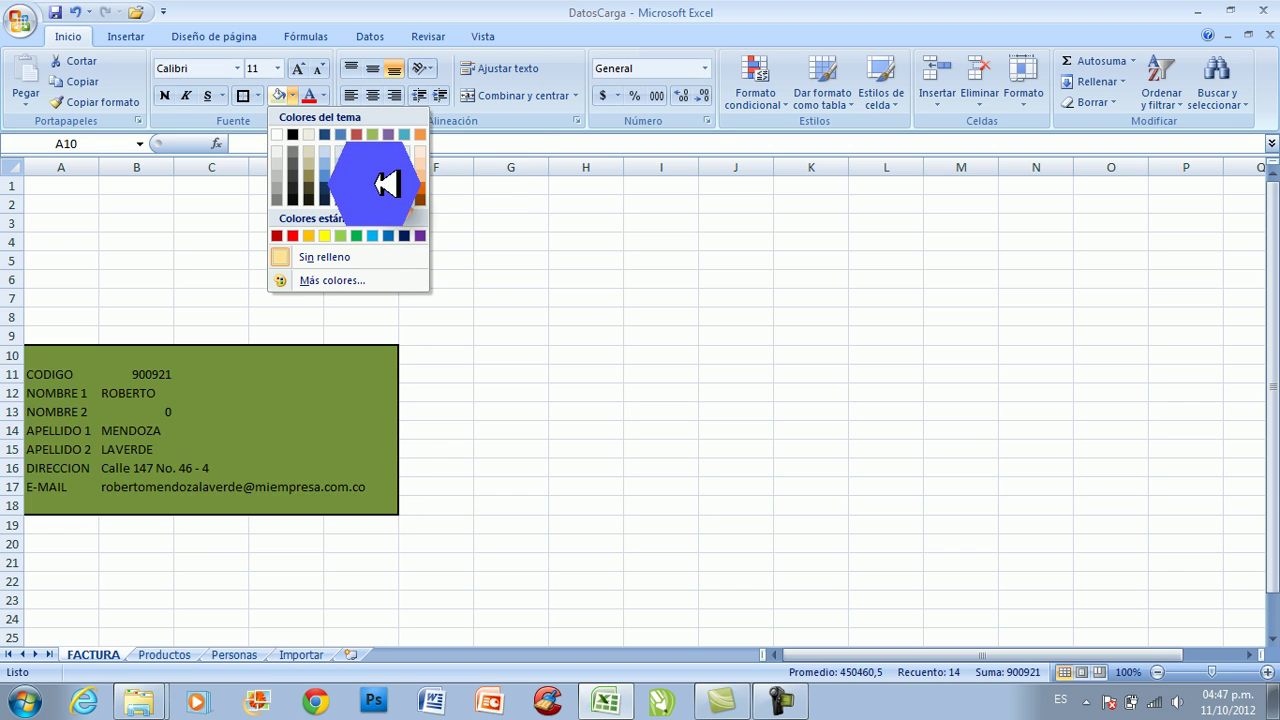
left_click(370, 168)
left_click(450, 393)
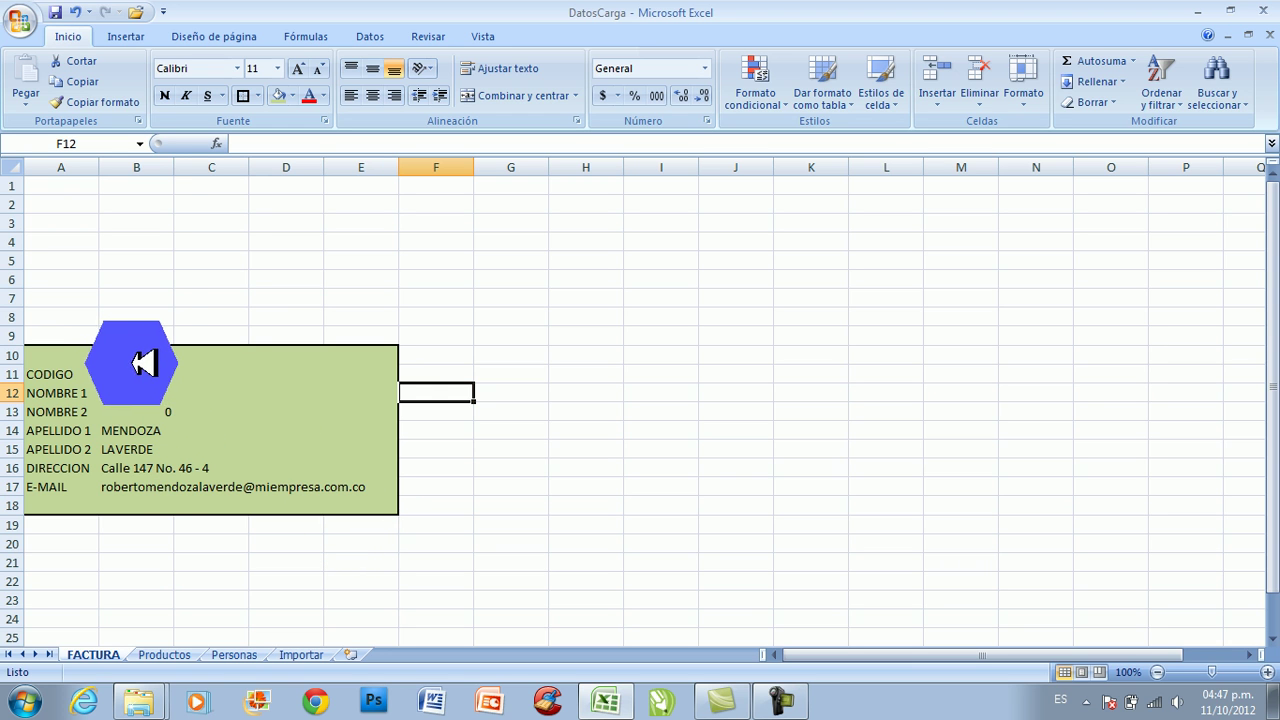
mouse_move(145, 374)
left_mouse_down()
mouse_move(365, 424)
mouse_move(381, 487)
left_mouse_up()
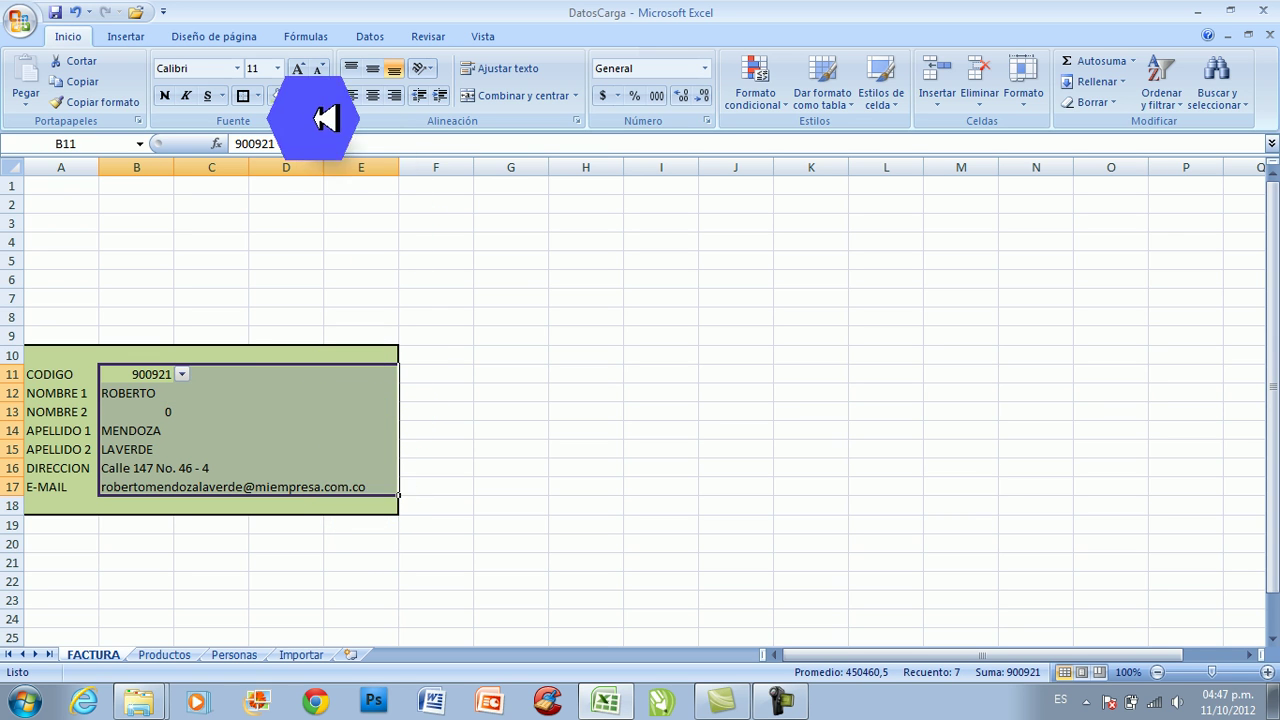
- Put an outside border around the values B11:E17
left_click(248, 97)
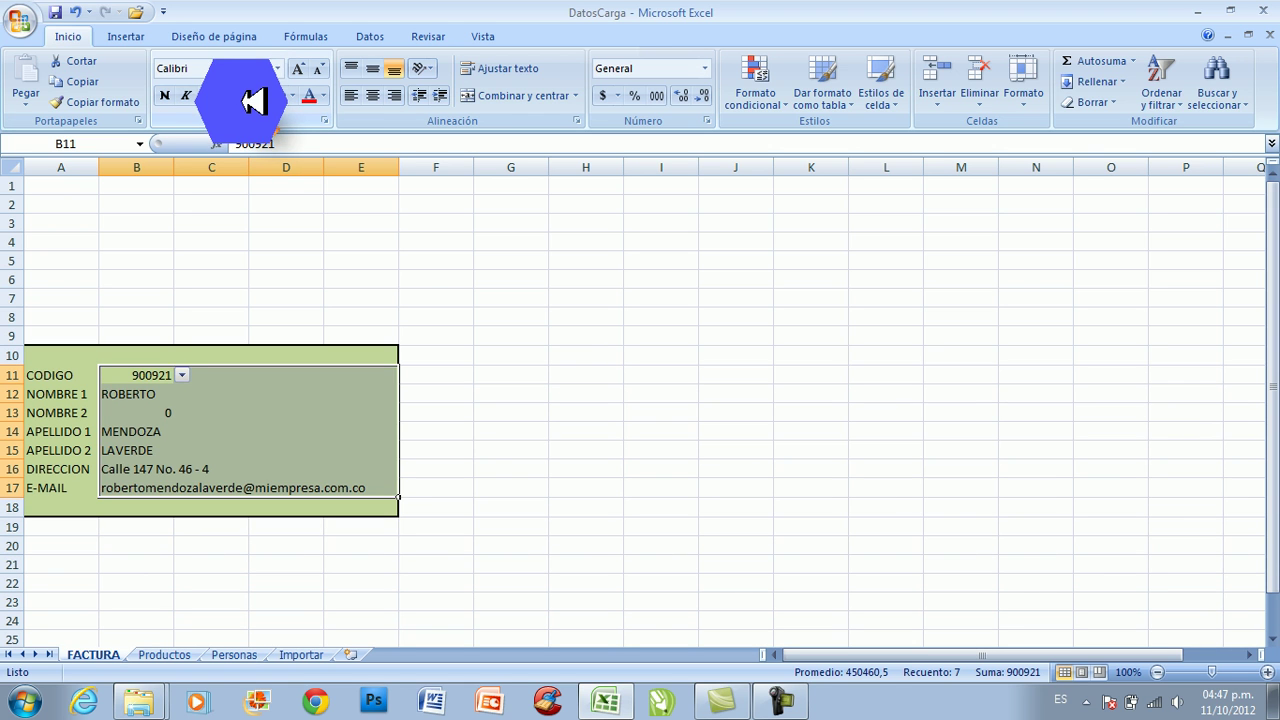
left_click(440, 413)
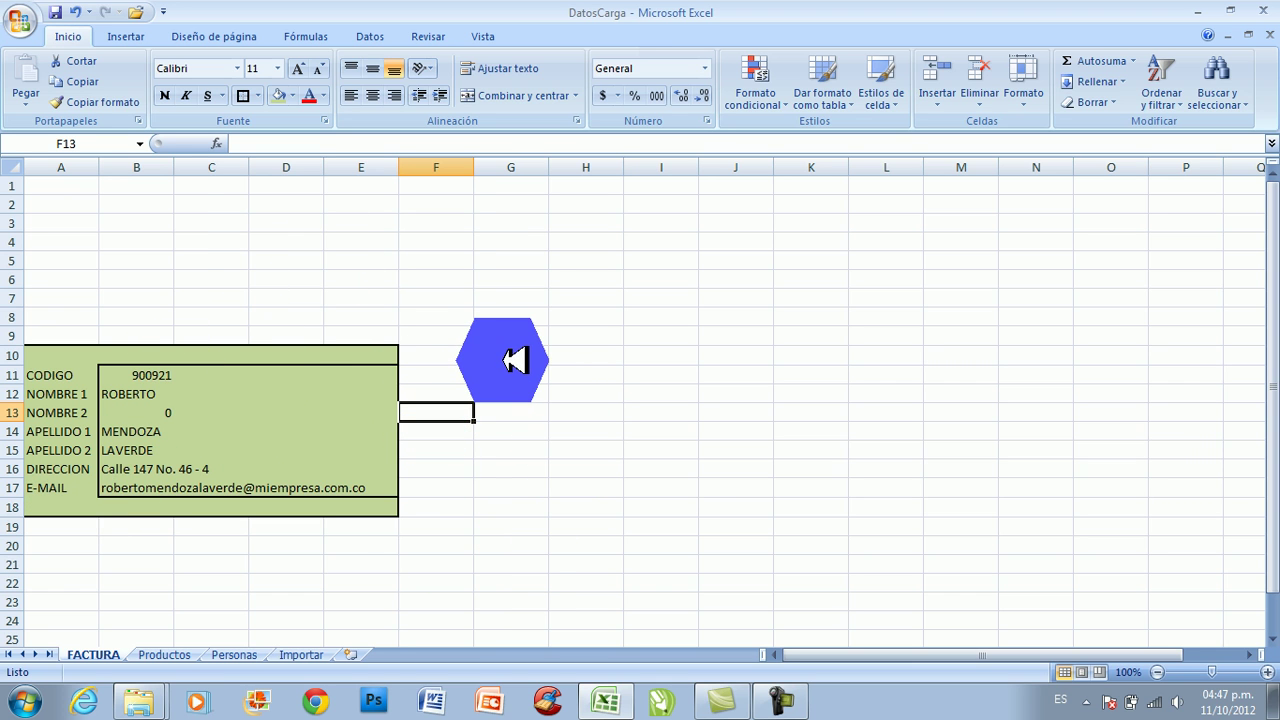
left_click(512, 361)
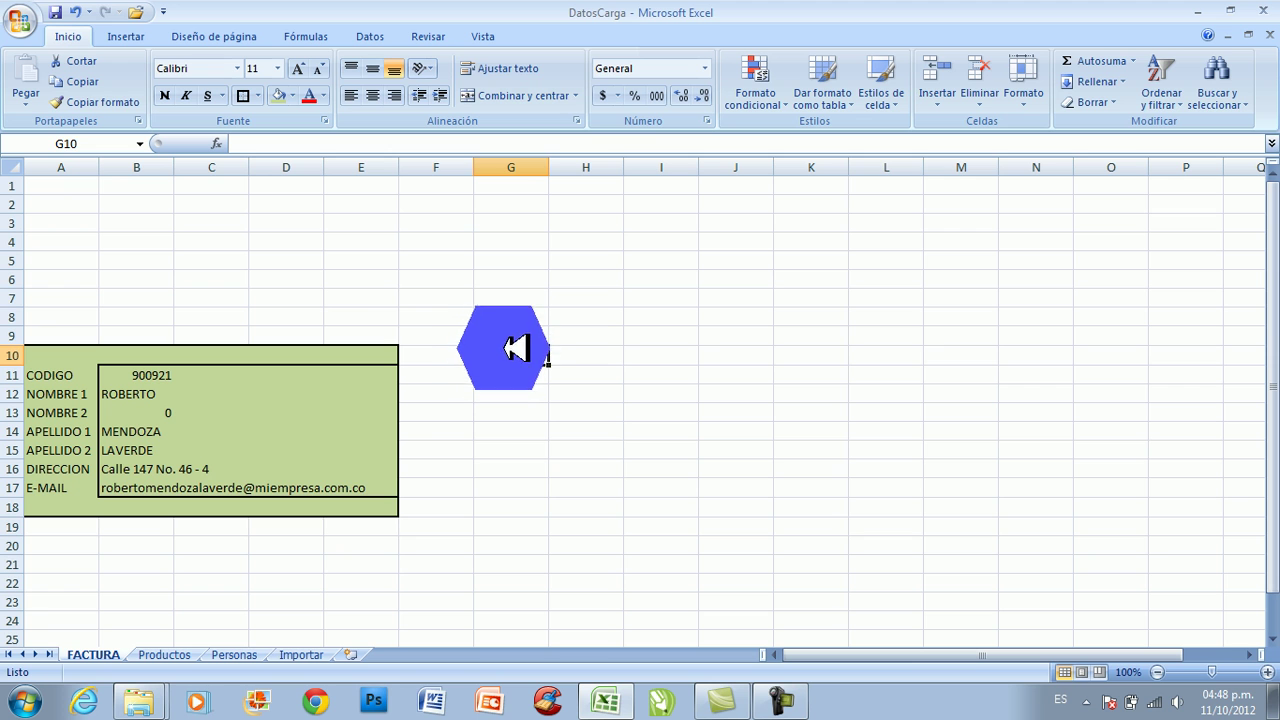
- Try cells F7:H7 down to F10 as the spot for the invoice heading
left_click(430, 317)
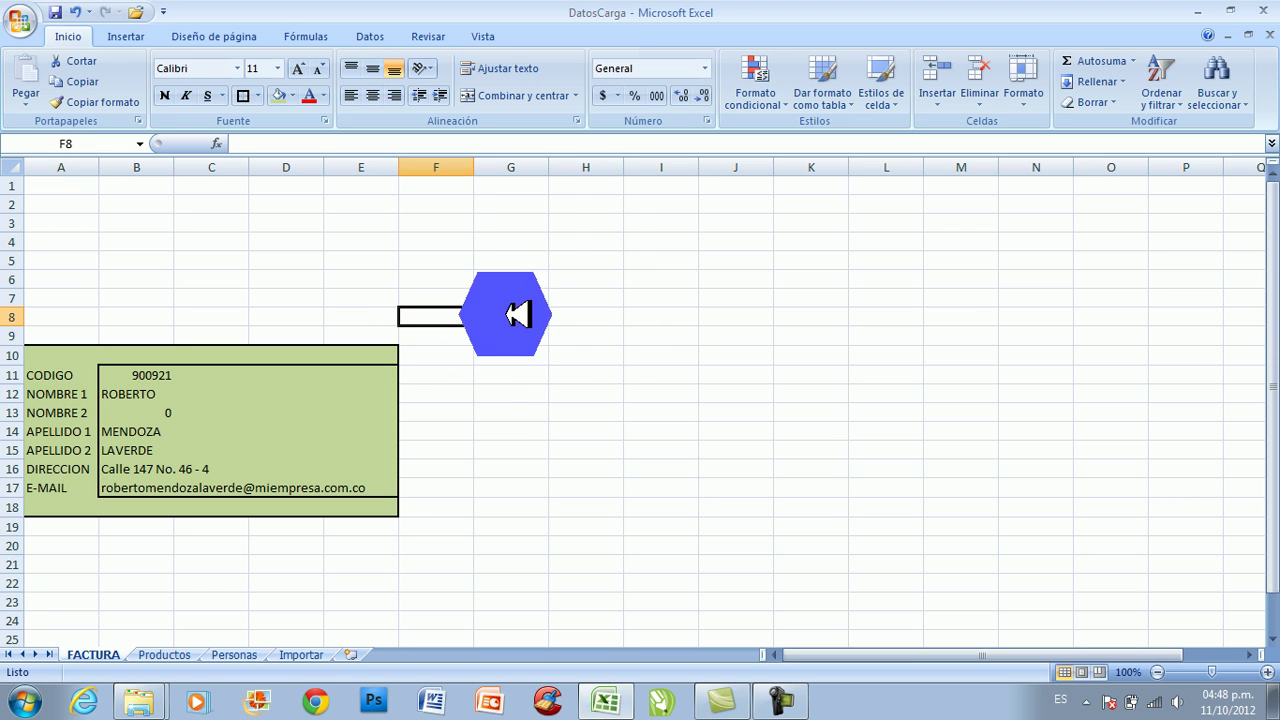
left_click_drag(445, 297, 585, 297)
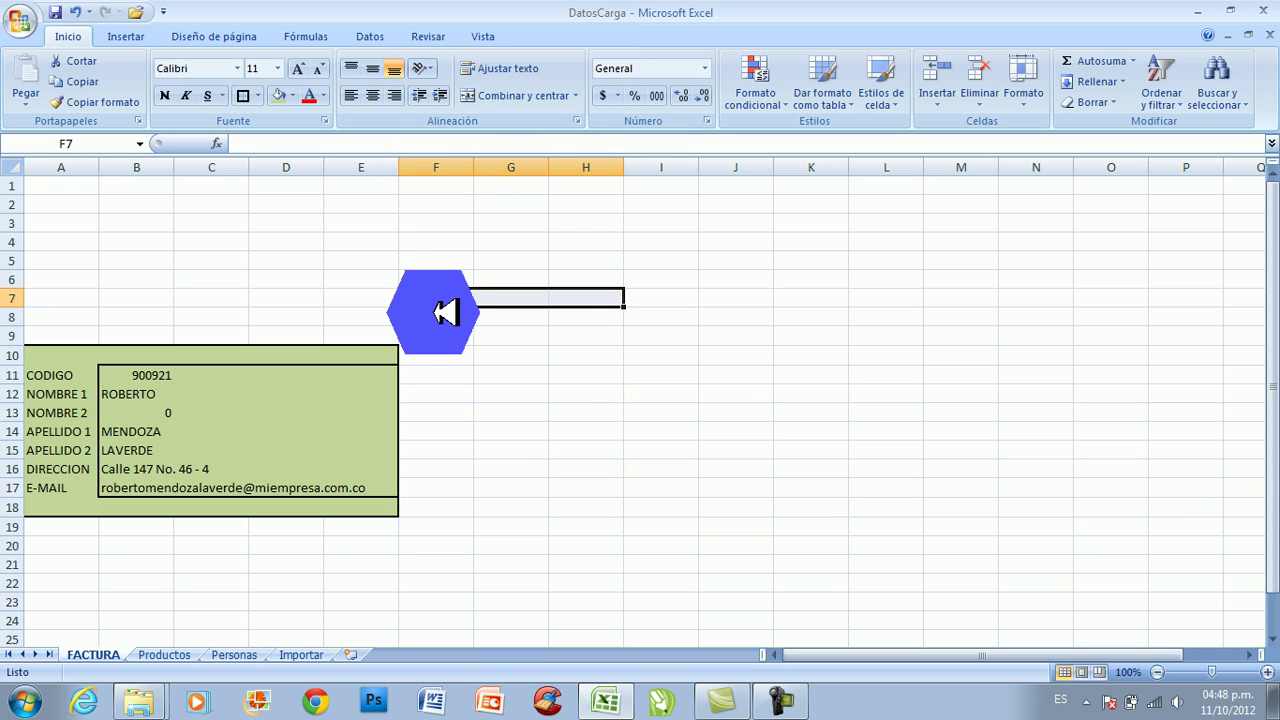
left_click(438, 317)
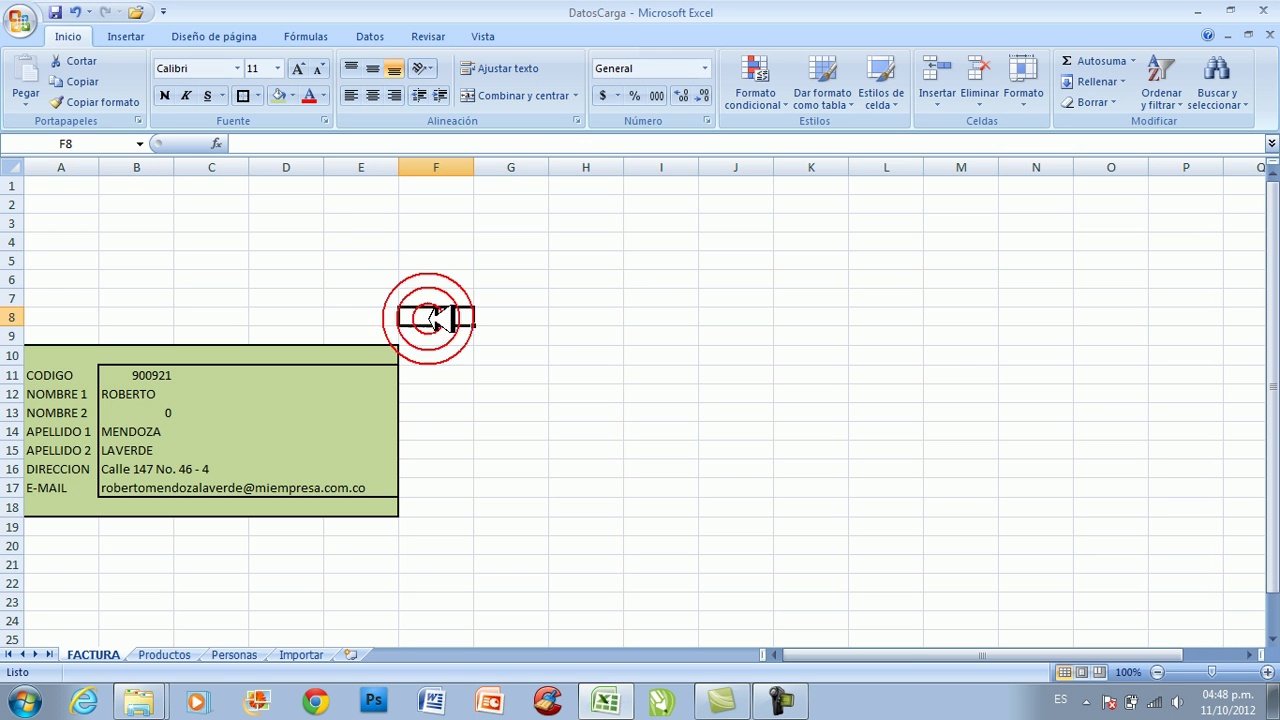
left_click(440, 336)
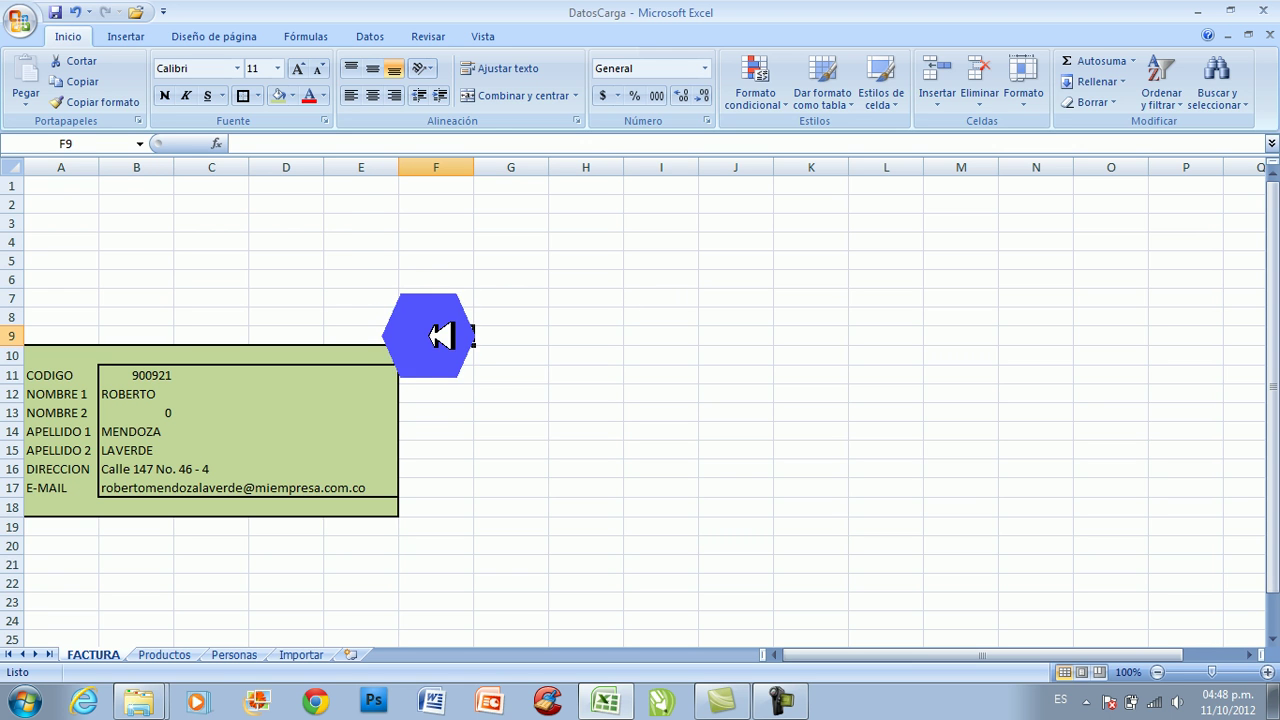
left_click(436, 356)
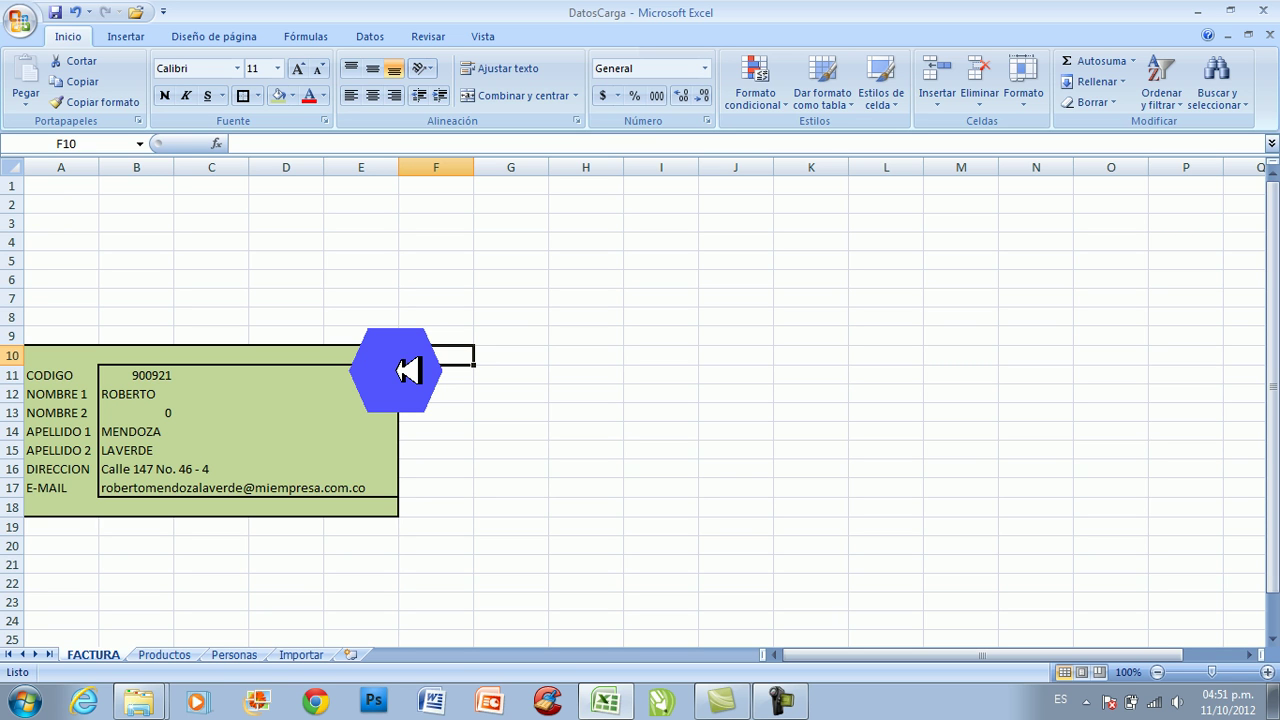
- Merge and centre F10:H10 and enter the heading FACTURA NRO
key("shift+Right")
key("shift+Right")
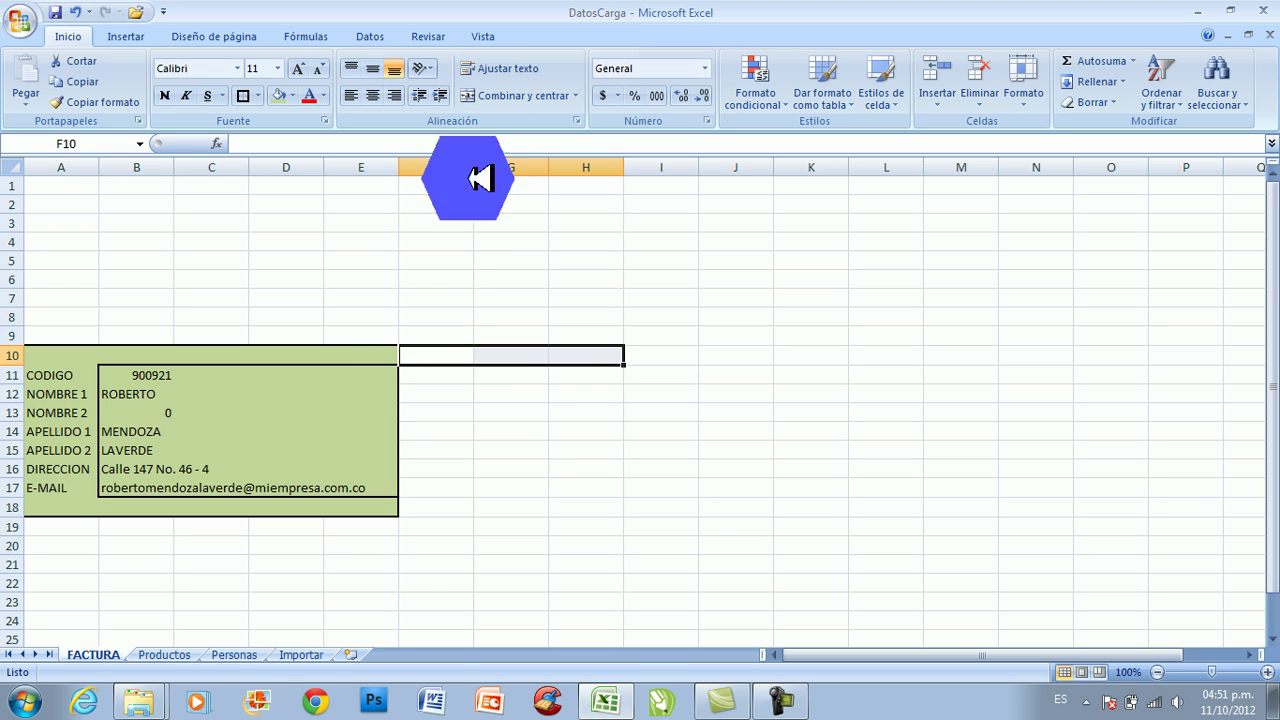
left_click(527, 95)
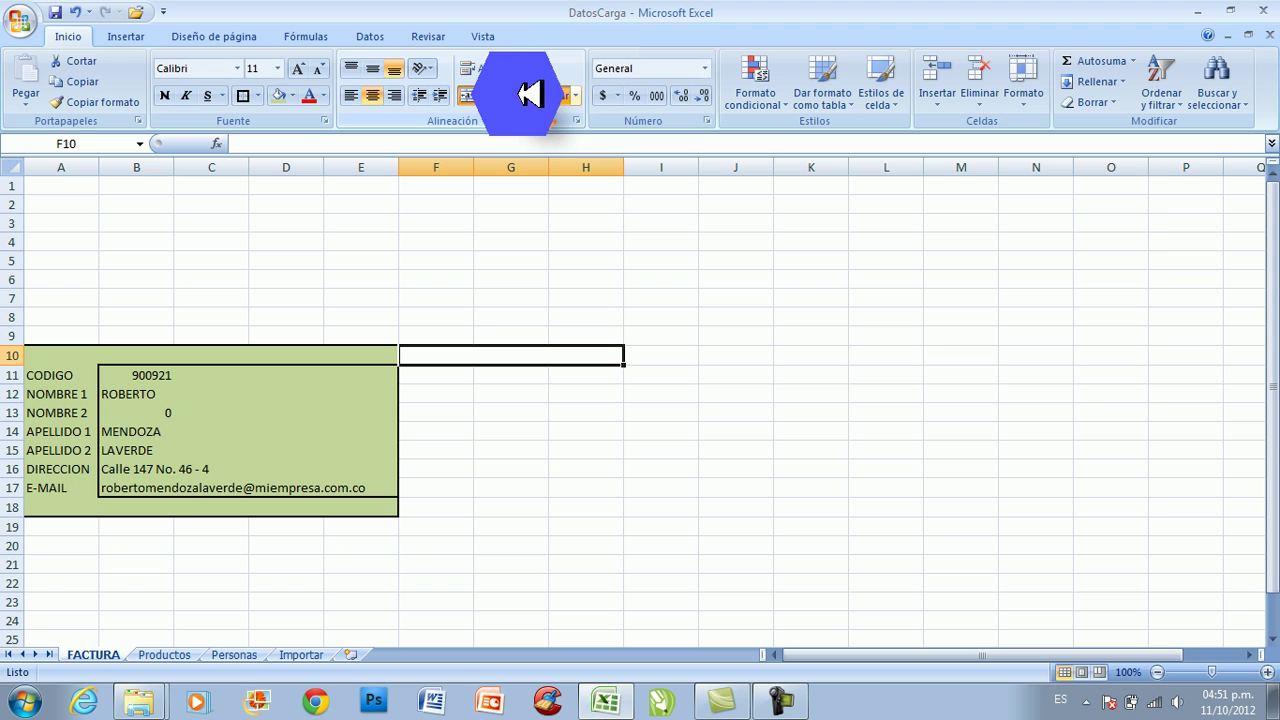
type("FACTURA NRO")
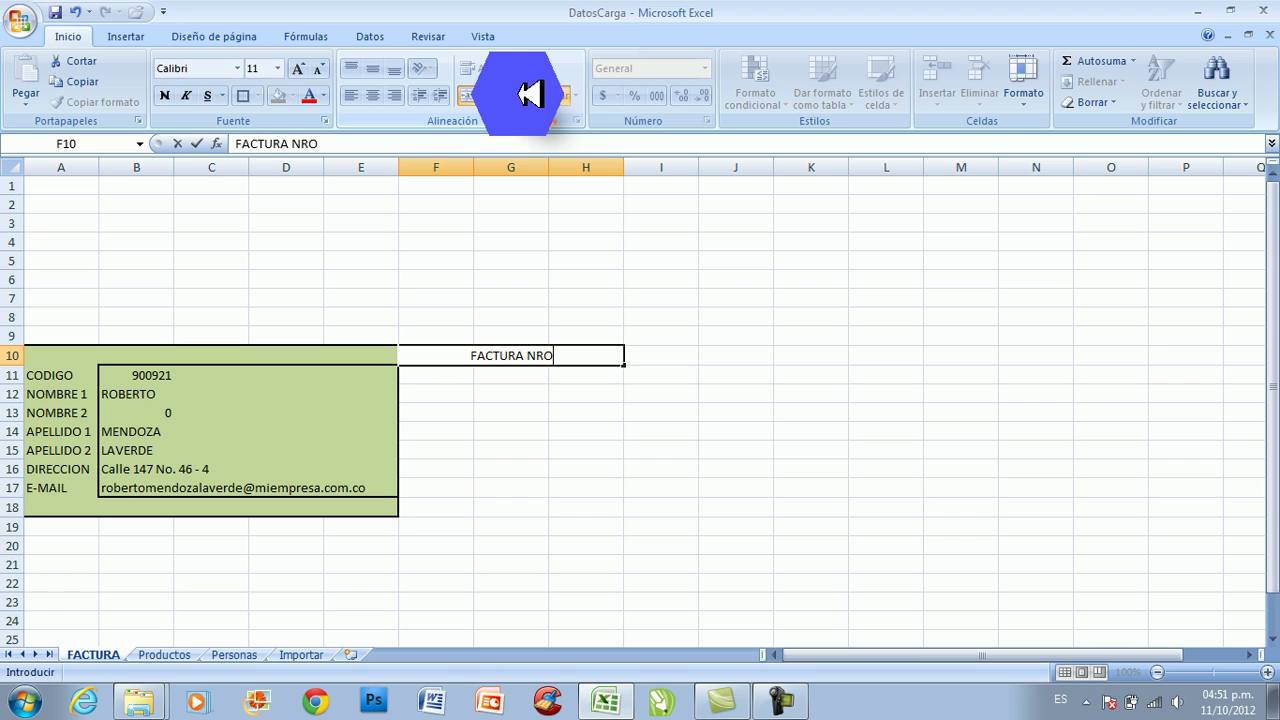
key("Return")
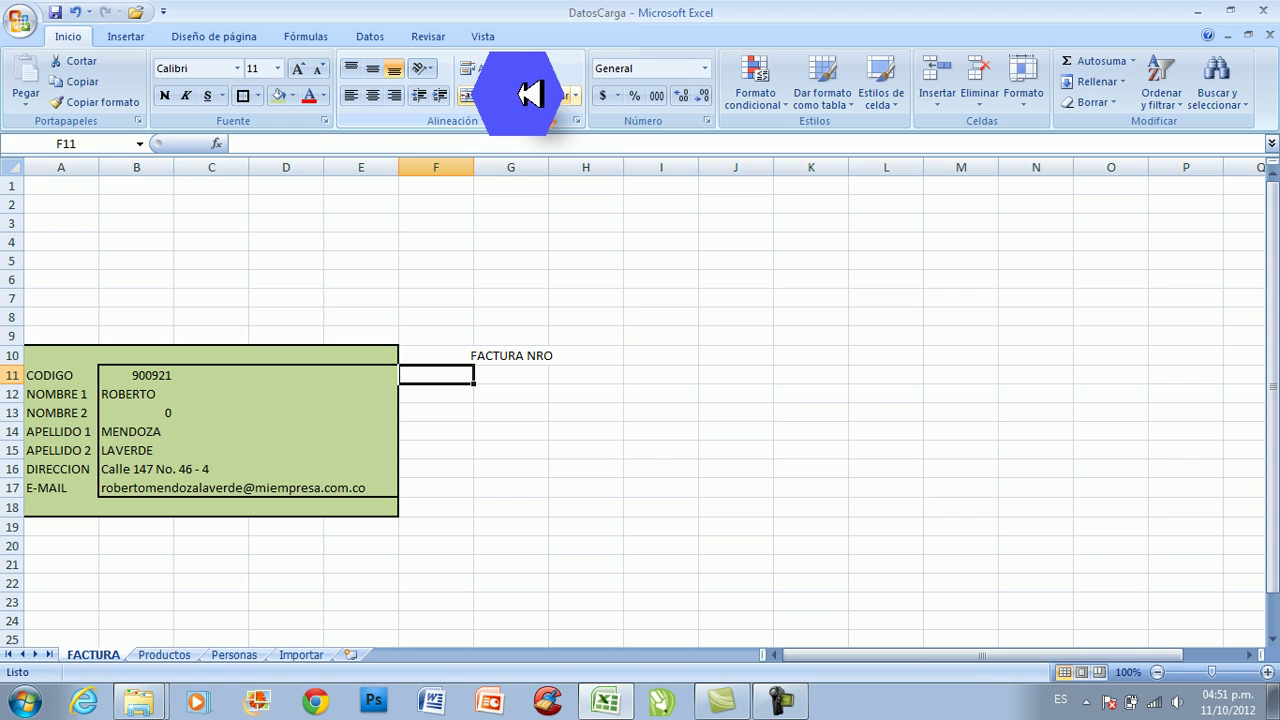
- Fill the FACTURA NRO heading cell light orange
left_click(443, 355)
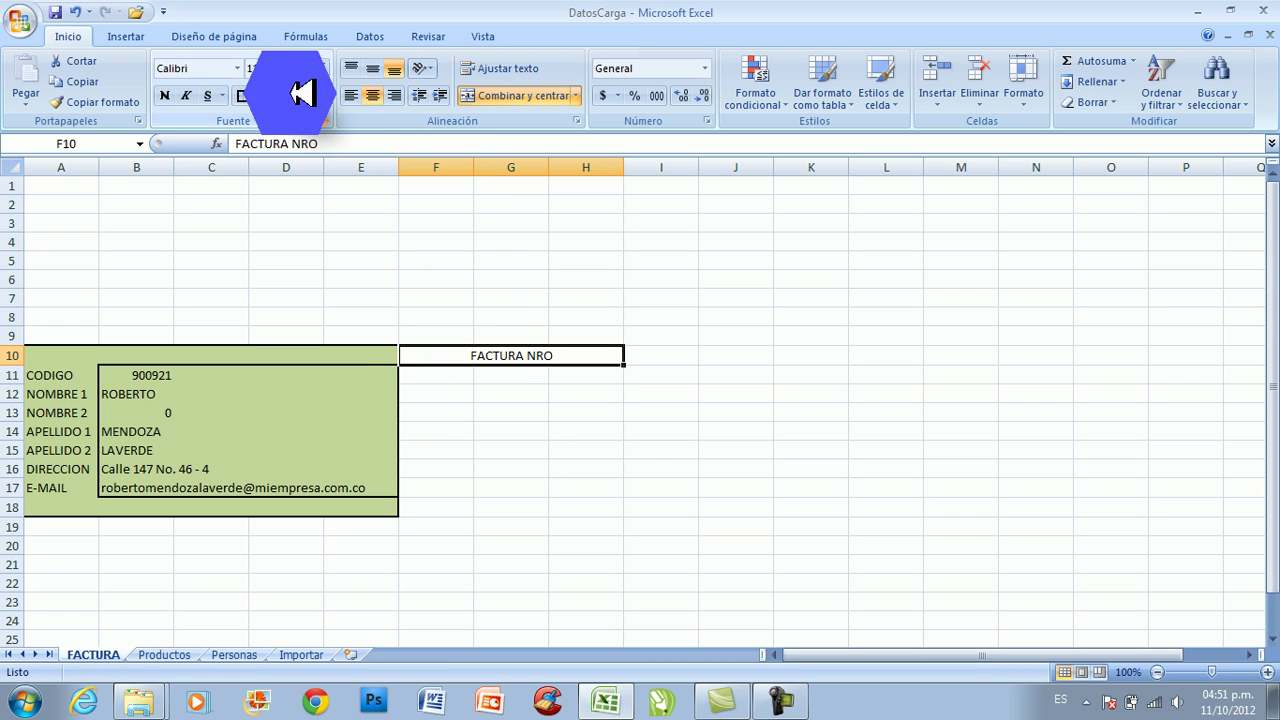
left_click(295, 95)
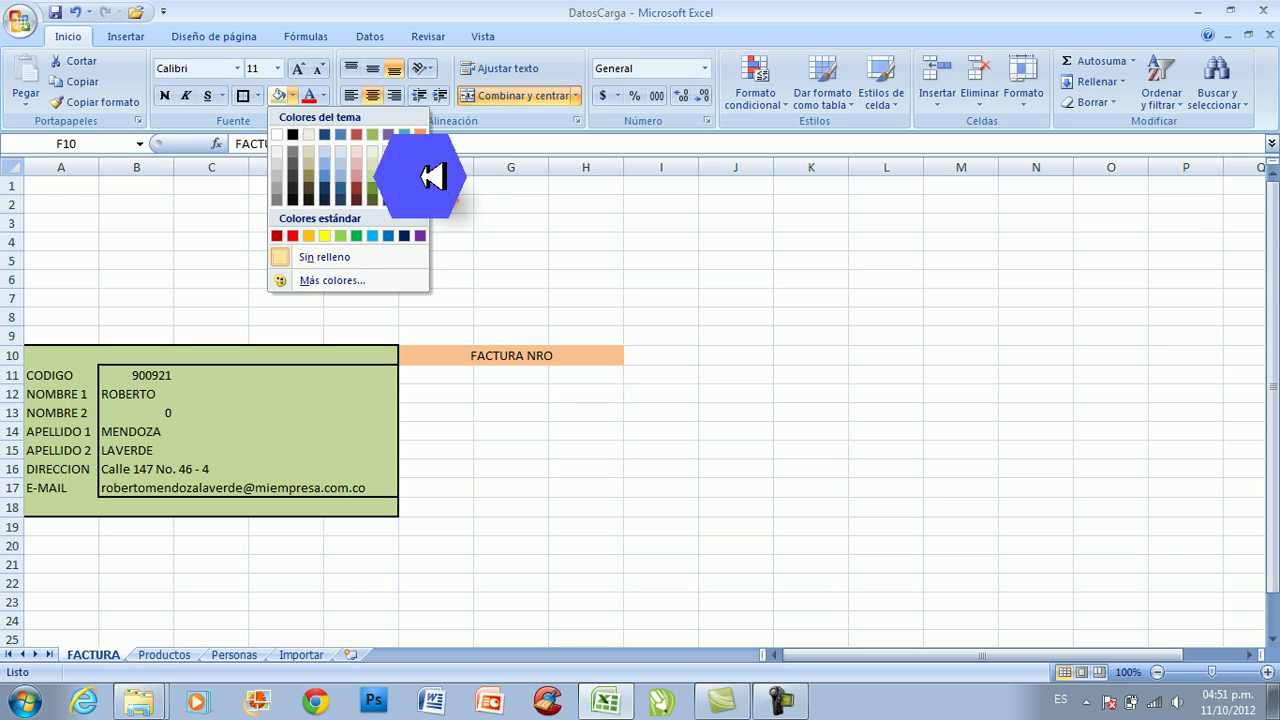
left_click(420, 172)
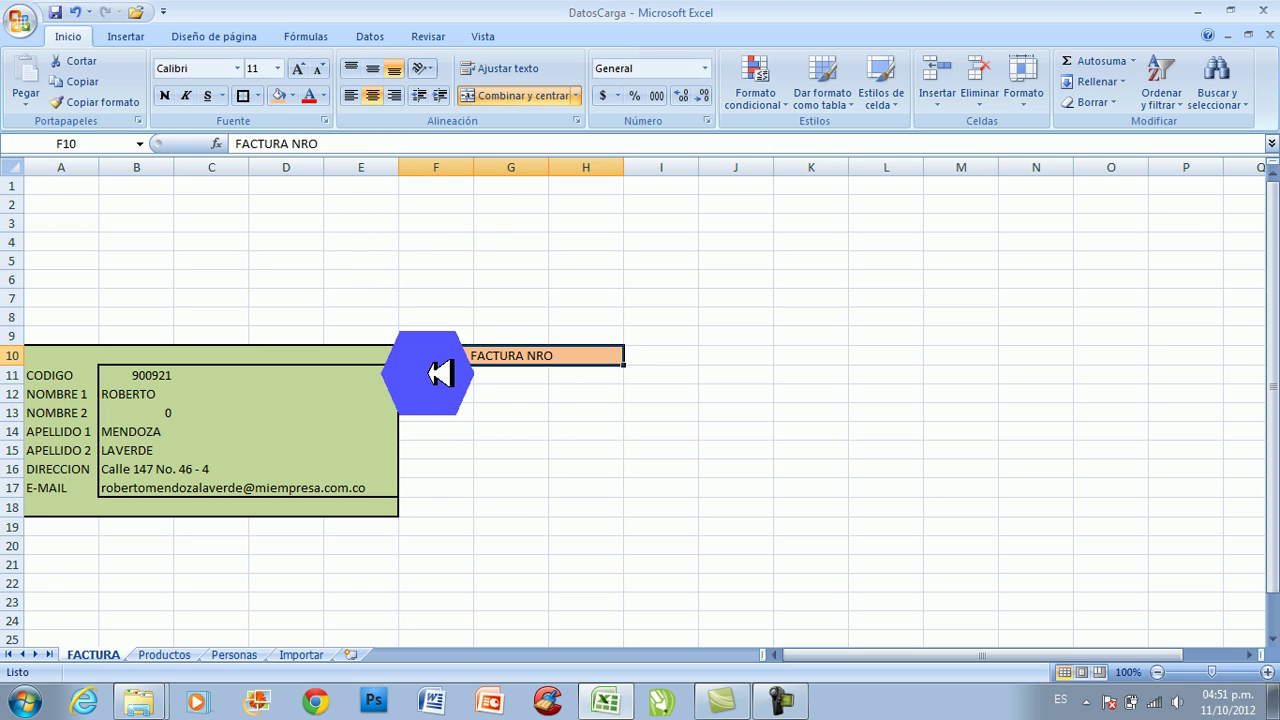
left_click(505, 376)
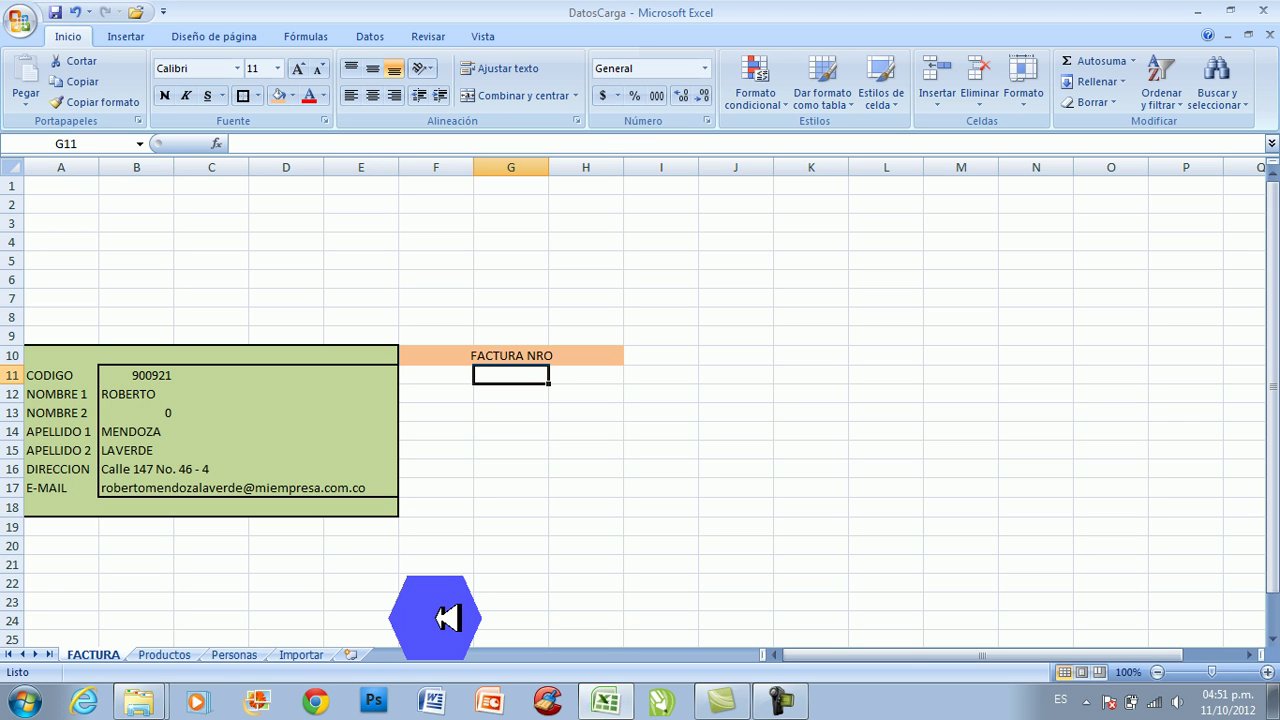
- Insert a new blank worksheet before FACTURA and name it NROFACTURA
key("shift+F11")
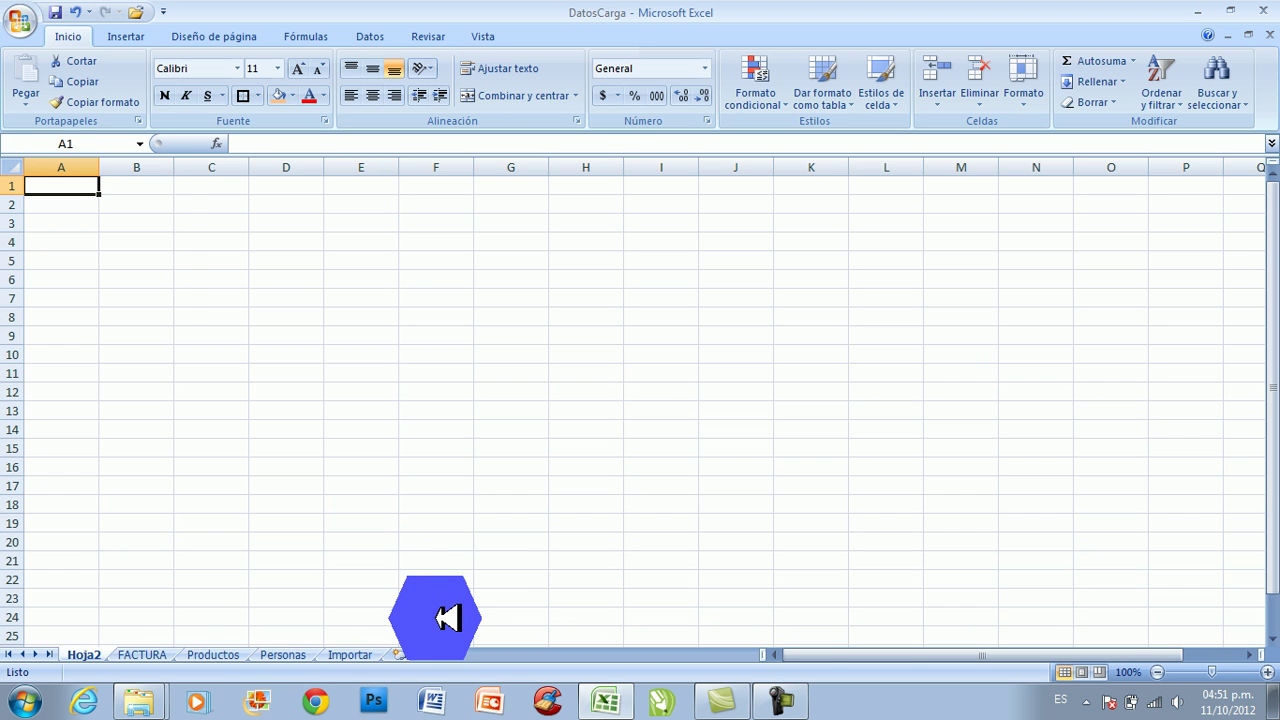
double_click(95, 650)
type("CliENTE_FACTURA")
key("Return")
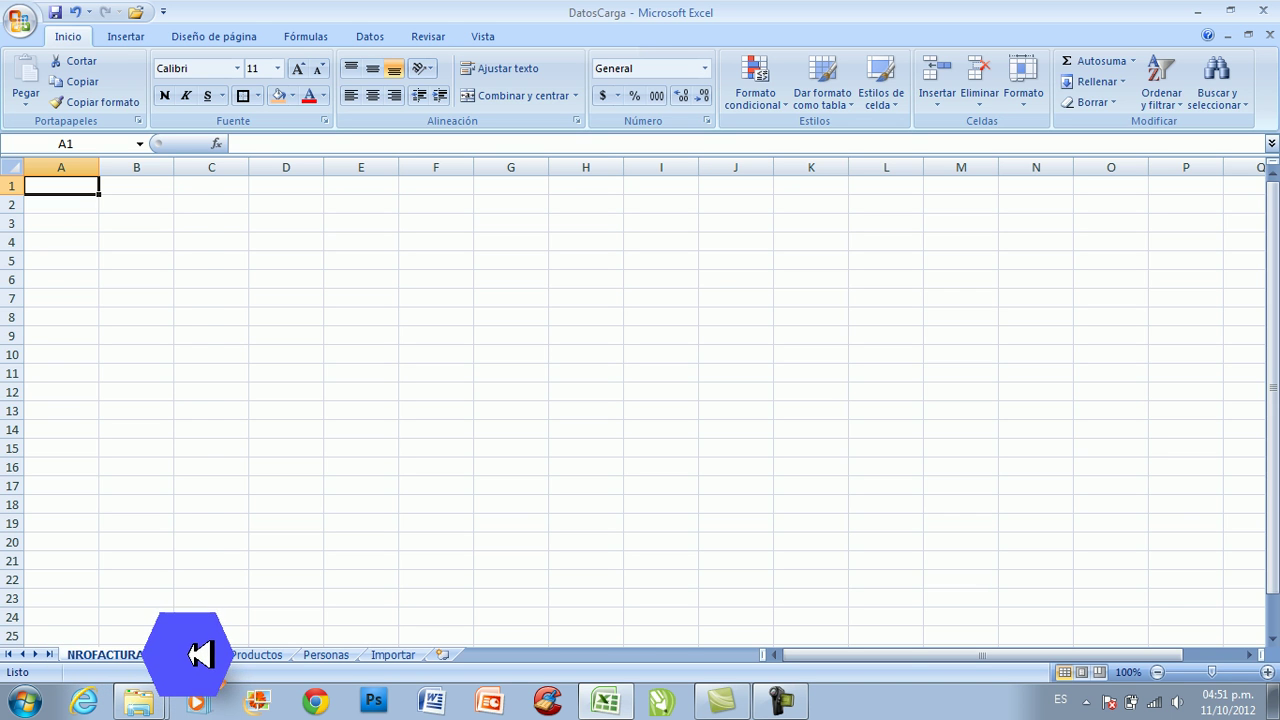
- Colour the FACTURA sheet tab orange and the NROFACTURA tab red
right_click(195, 652)
mouse_move(235, 577)
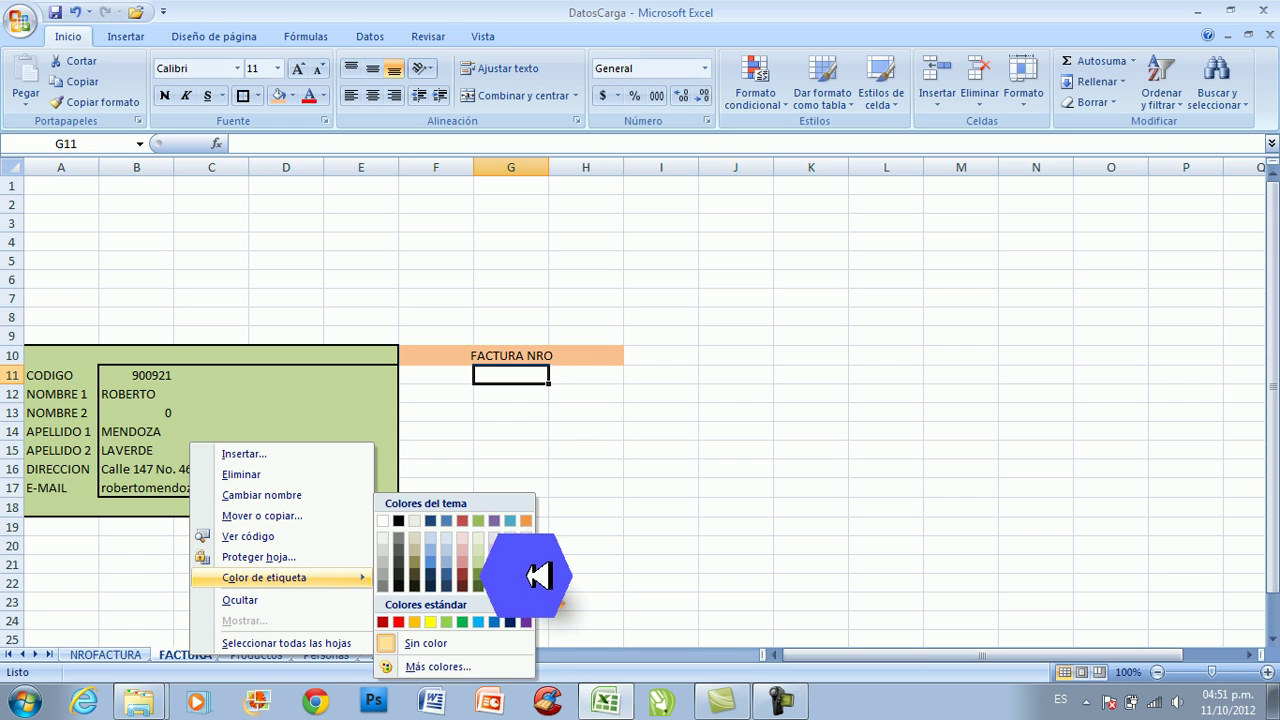
left_click(529, 573)
left_click(134, 654)
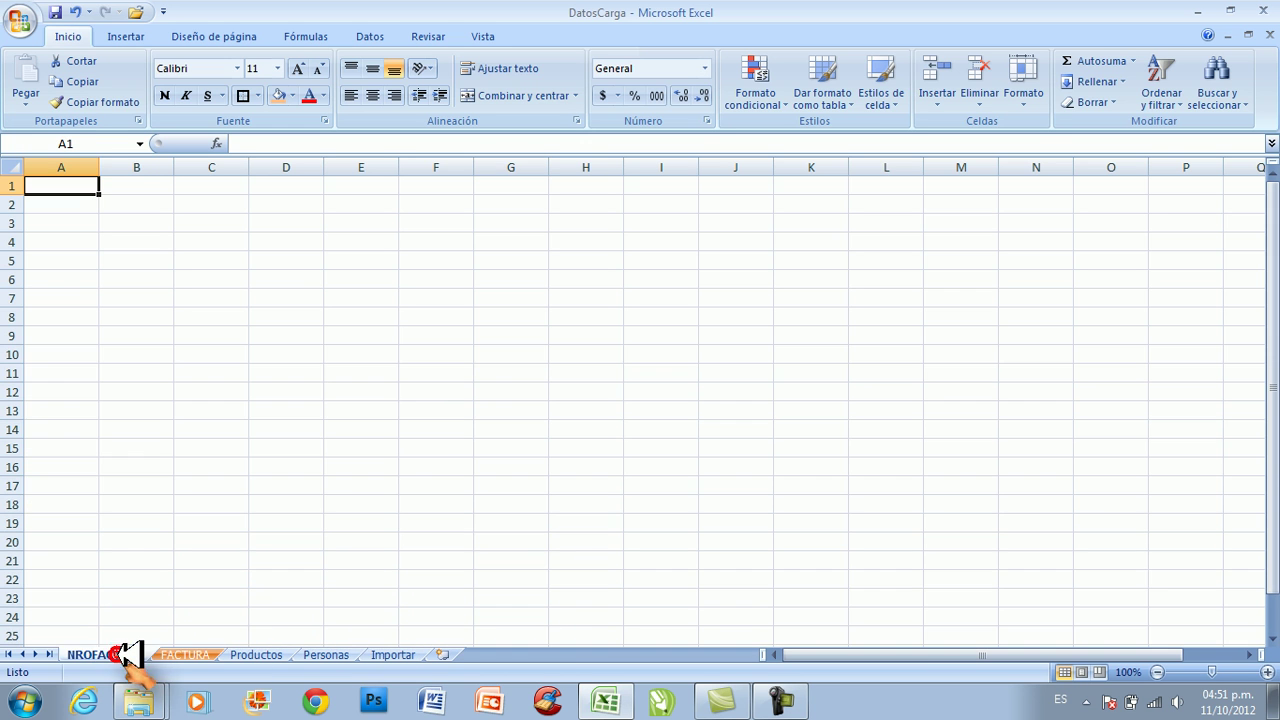
right_click(127, 654)
mouse_move(191, 572)
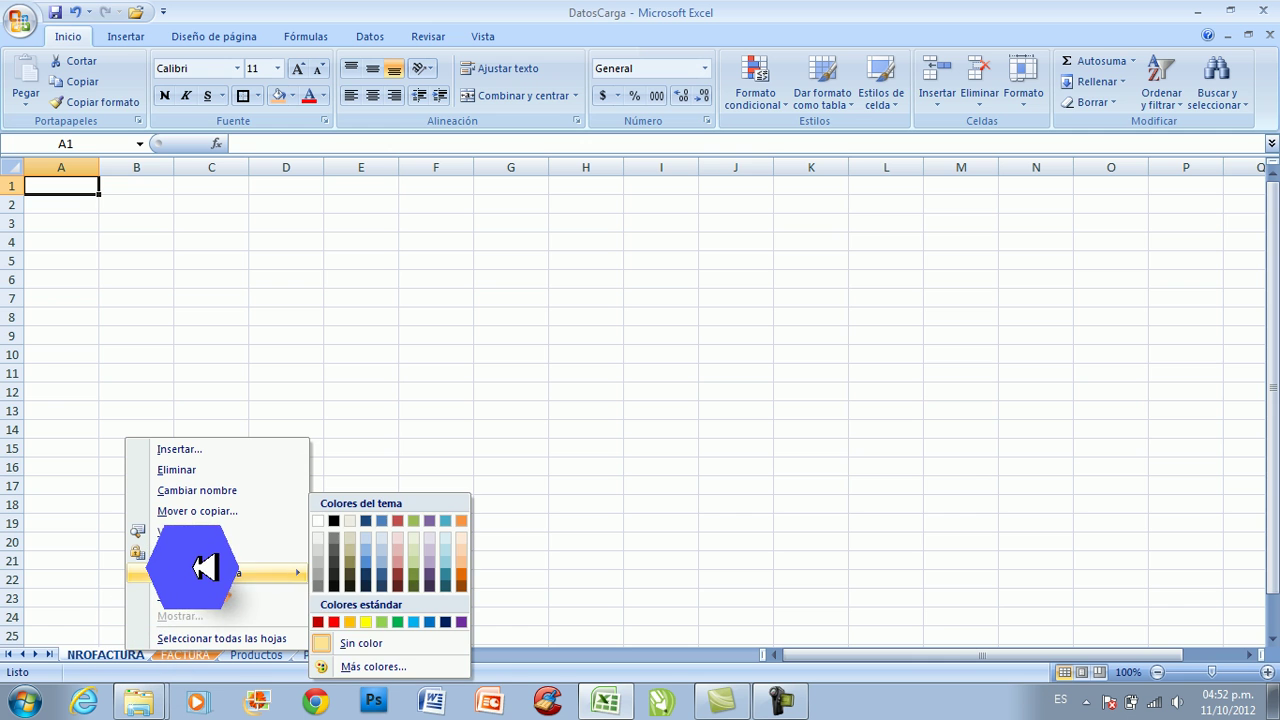
left_click(334, 621)
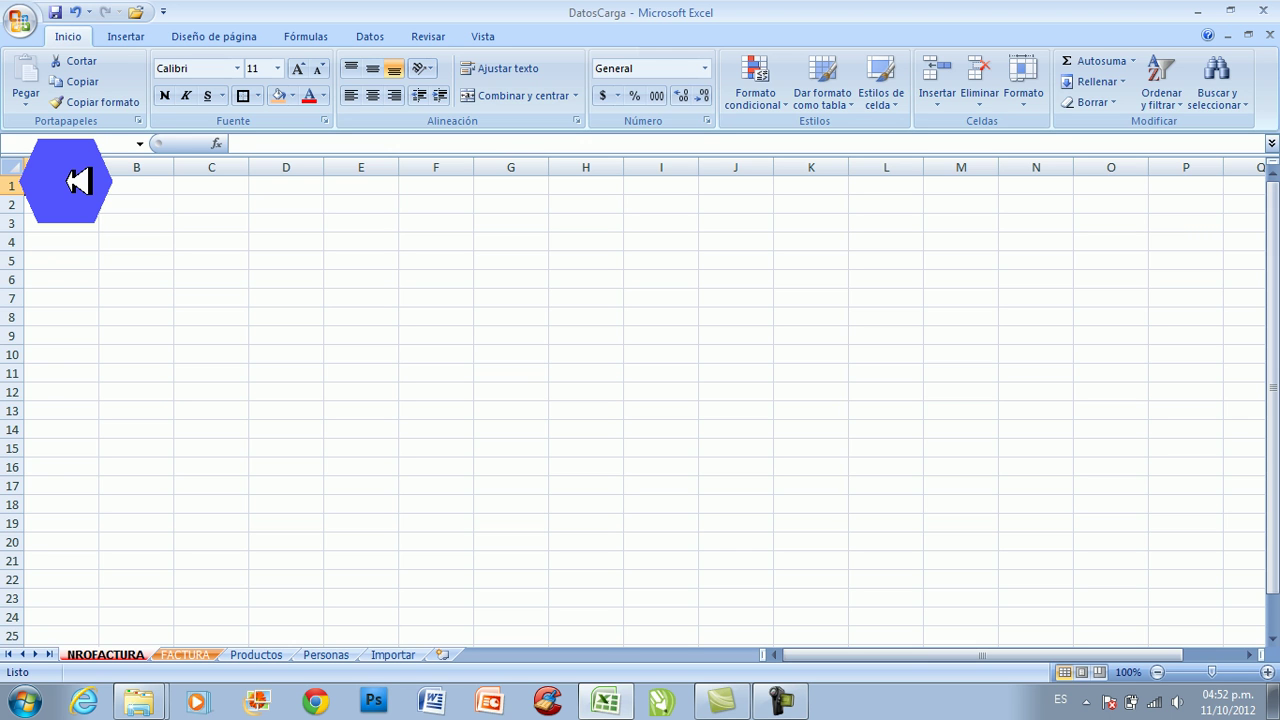
- Enter 1 in cell A1 of NROFACTURA, then extend the selection down column A past row 160
type("1")
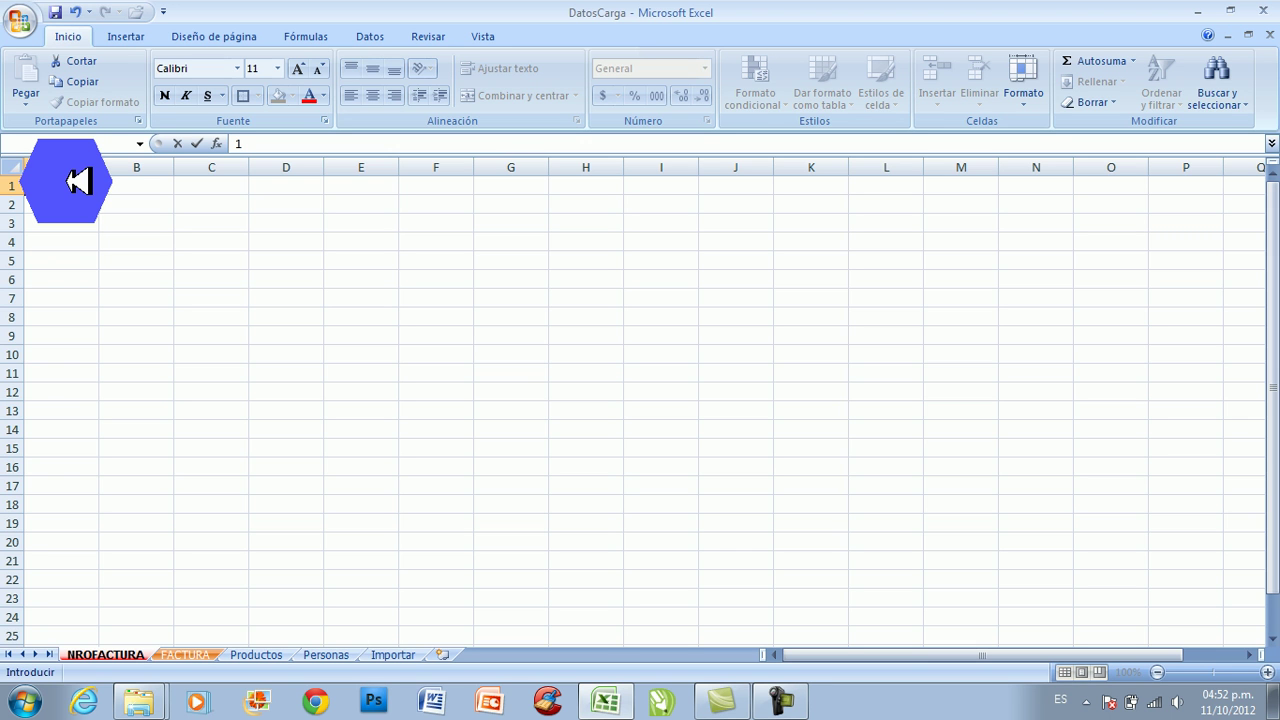
key("Return")
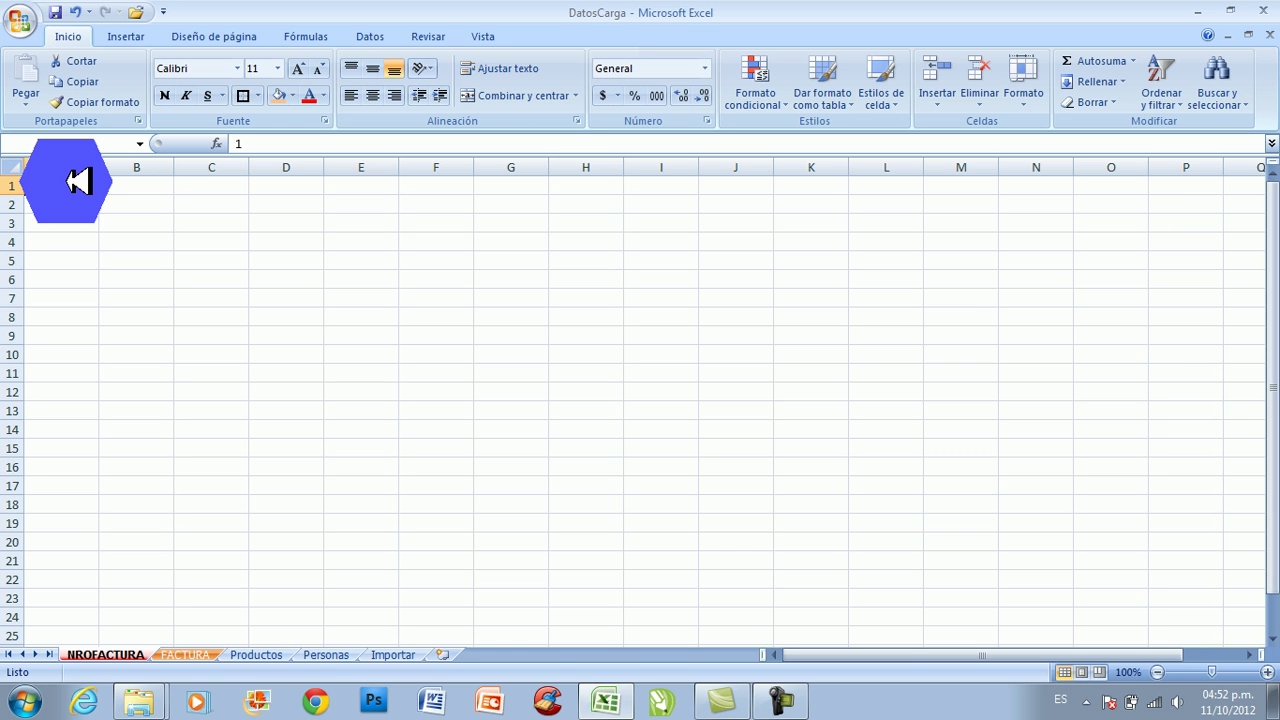
key("shift+Down")
key("shift+Down")
key("shift+Down")
key("shift+Down")
key("shift+Down")
key("shift+Down")
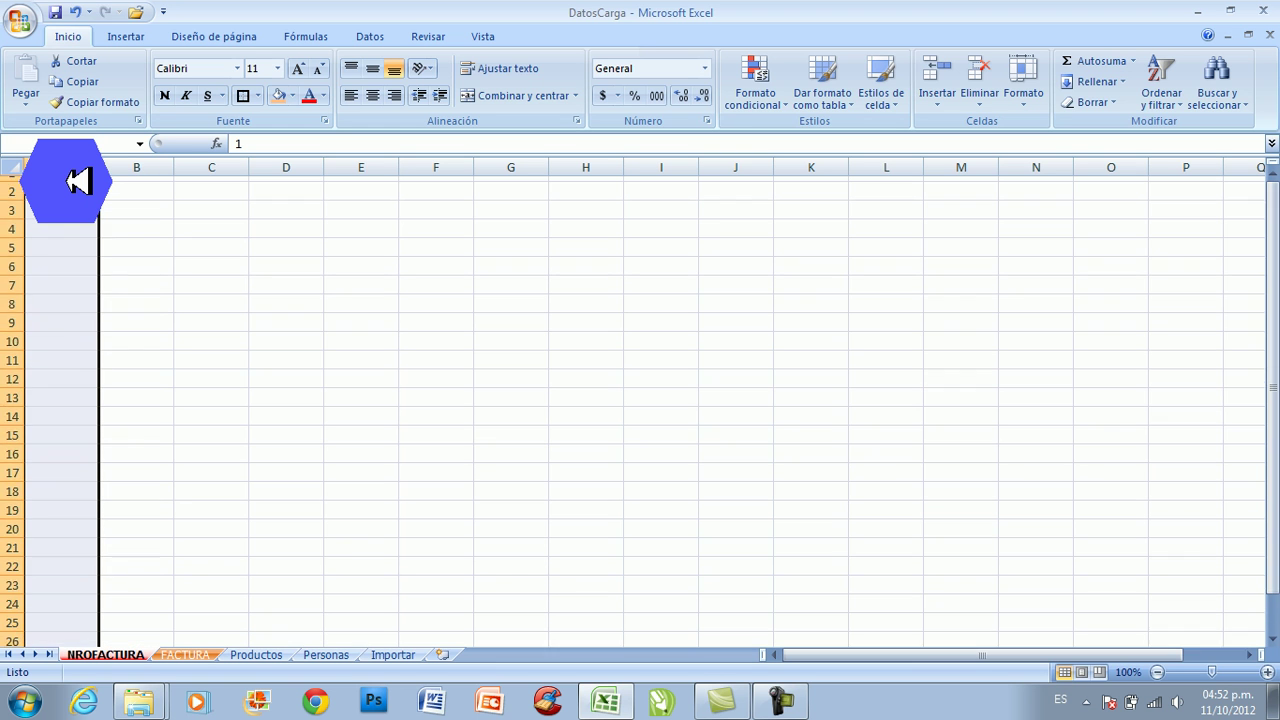
key("shift+Down")
key("shift+Down")
key("shift+Down")
key("shift+Down")
key("shift+Down")
key("shift+Down")
key("shift+Down")
key("shift+Down")
key("shift+Down")
key("shift+Down")
key("shift+Down")
key("shift+Down")
key("shift+Down")
key("shift+Down")
key("shift+Down")
key("shift+Down")
key("shift+Down")
key("shift+Down")
key("shift+Down")
key("shift+Down")
key("shift+Down")
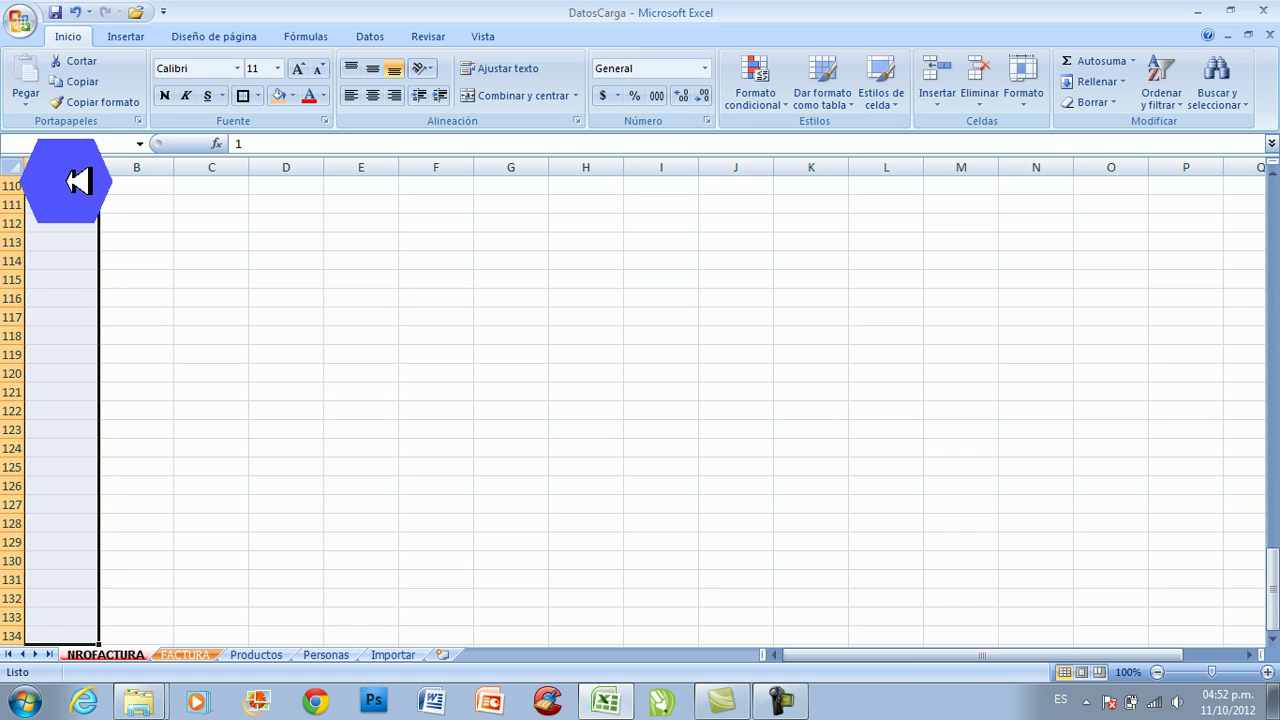
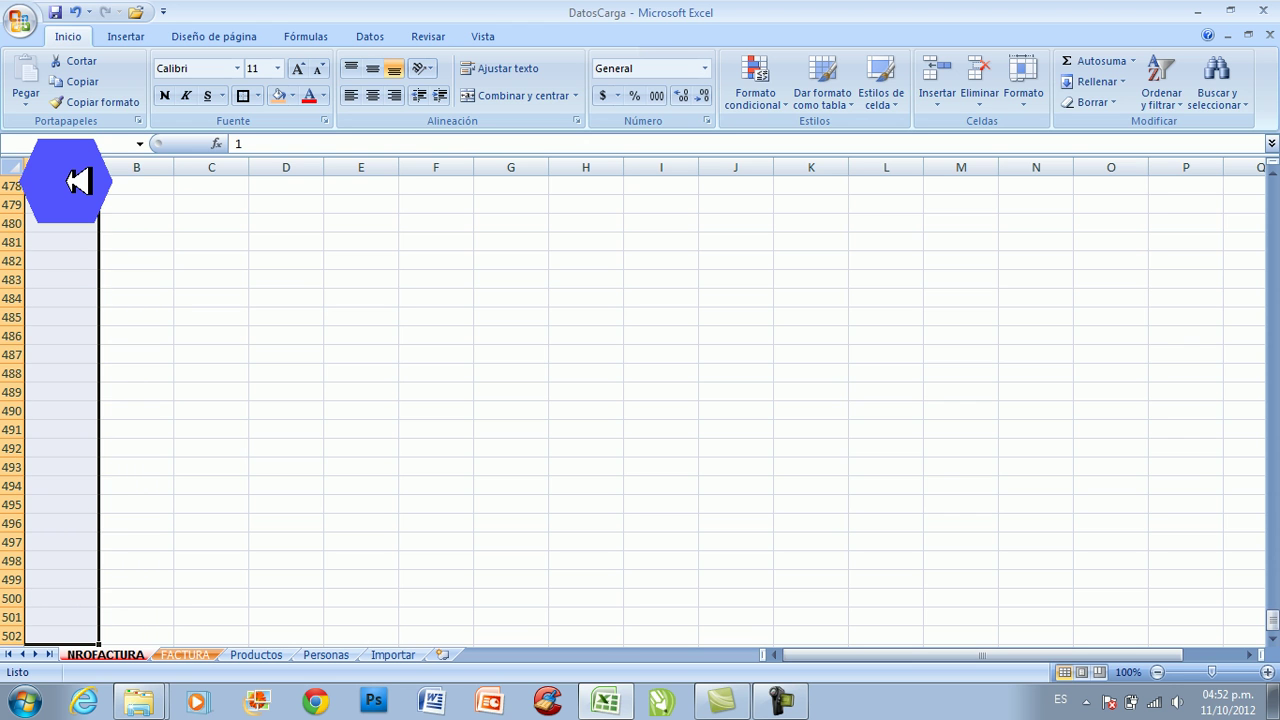
- Fill A1:A500 with a linear column series starting at 1 with increment 1
key("shift+Up")
key("shift+Up")
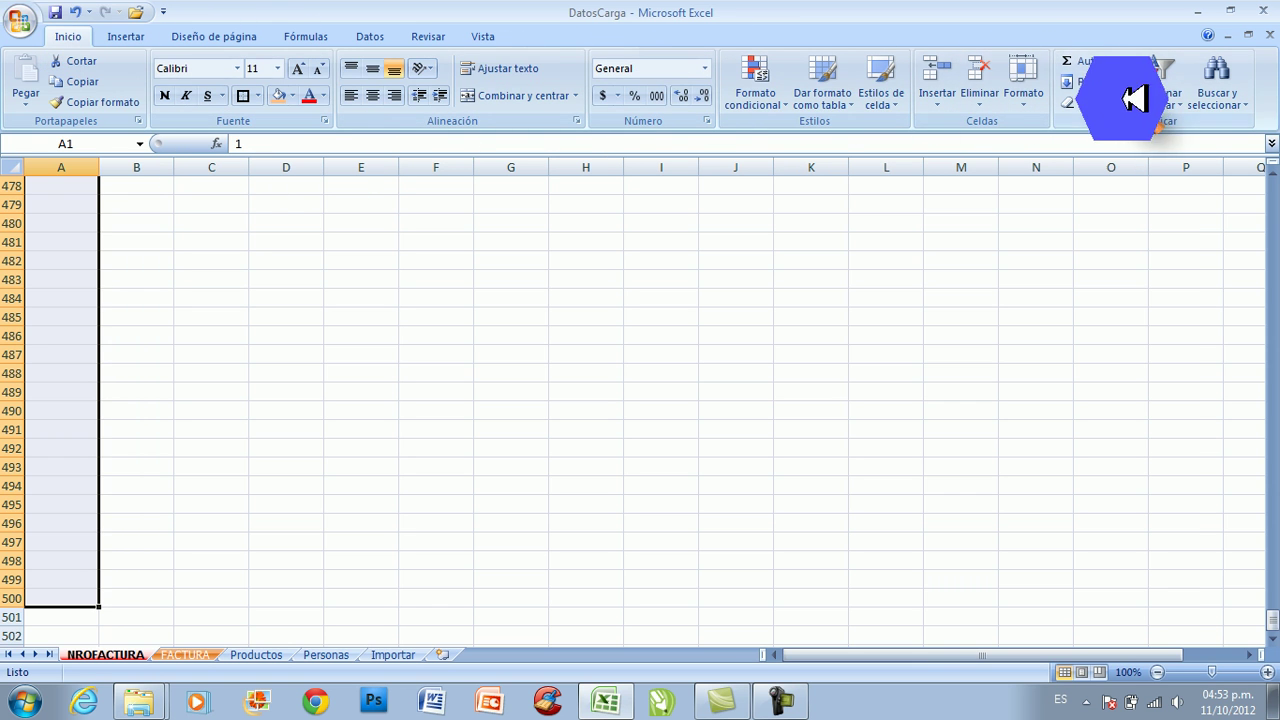
left_click(1125, 81)
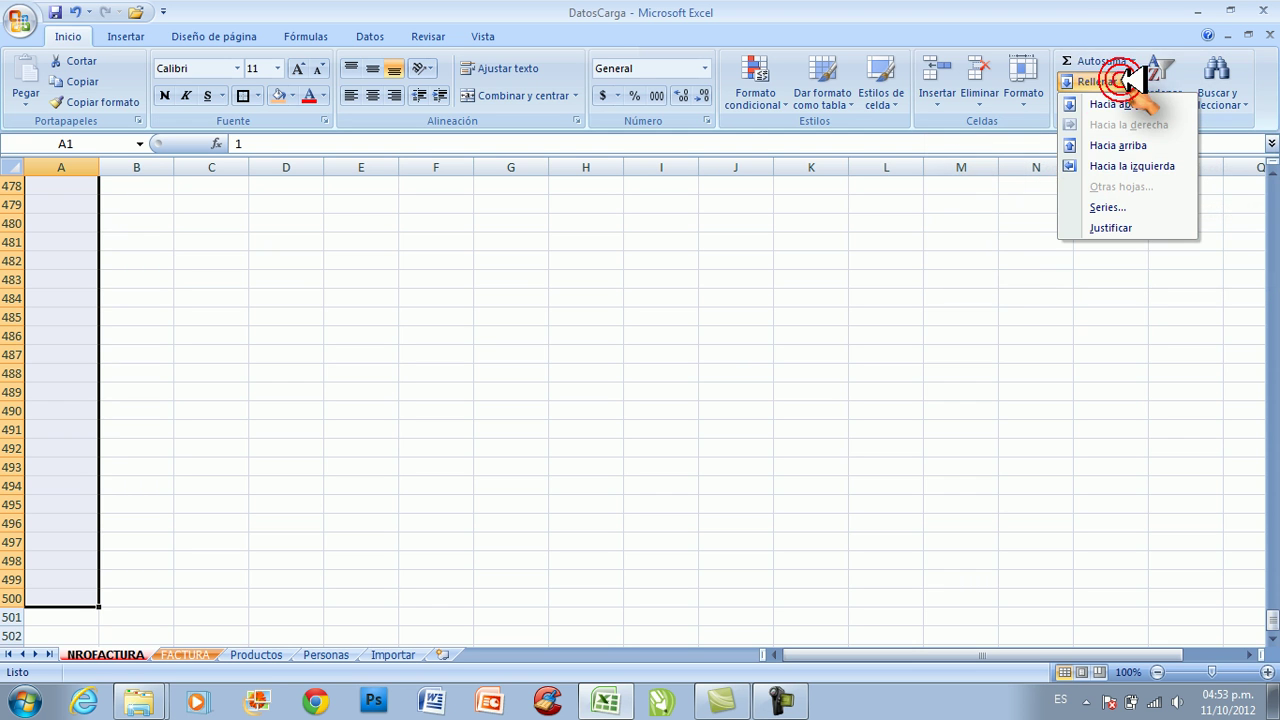
left_click(1112, 208)
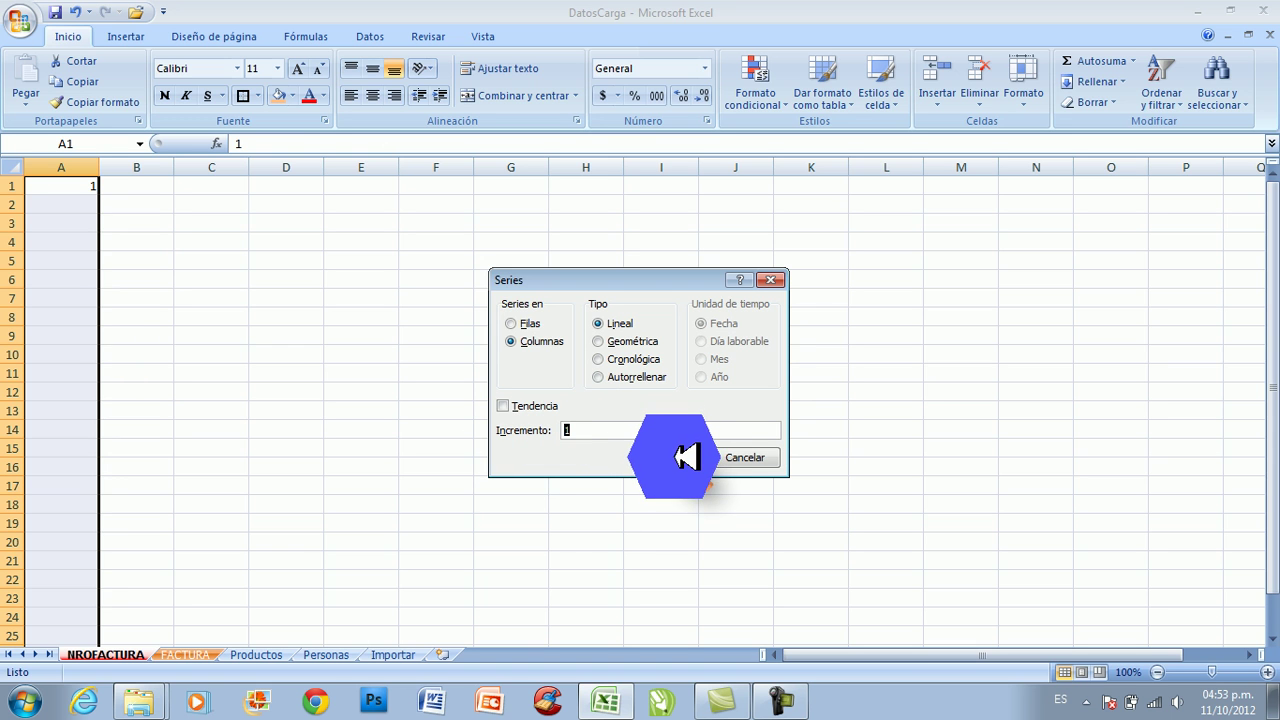
left_click(678, 463)
- Scroll down column A and back up to check the 1–500 numbers
scroll(163, 351, "down", 1)
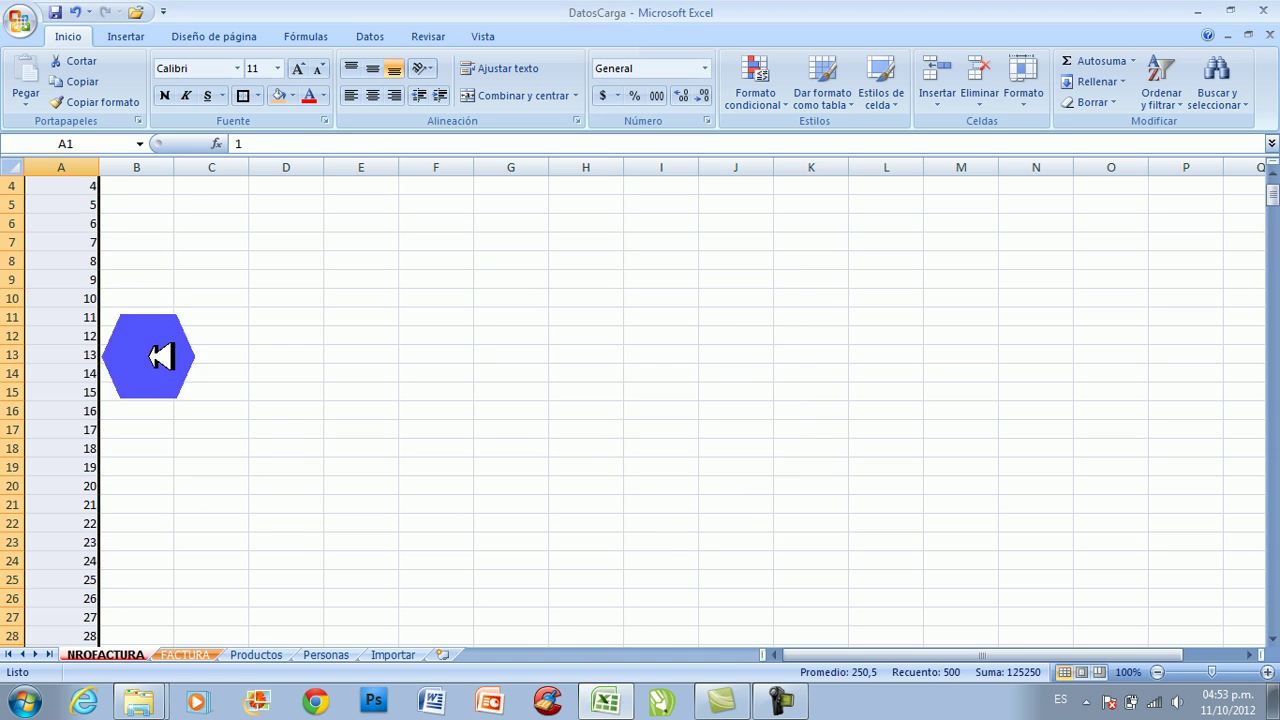
scroll(105, 390, "down", 13)
scroll(100, 420, "down", 8)
scroll(94, 462, "down", 8)
scroll(97, 477, "down", 11)
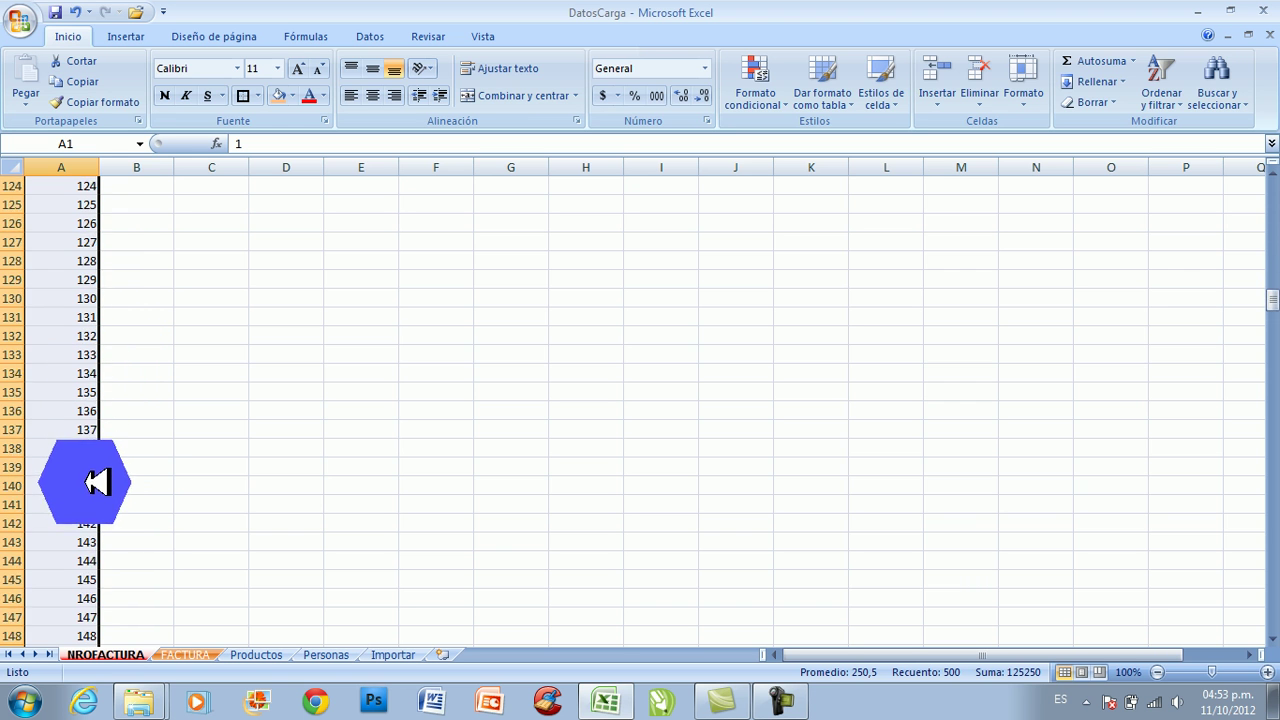
scroll(110, 484, "down", 7)
scroll(116, 470, "up", 4)
scroll(114, 437, "up", 7)
scroll(108, 400, "up", 8)
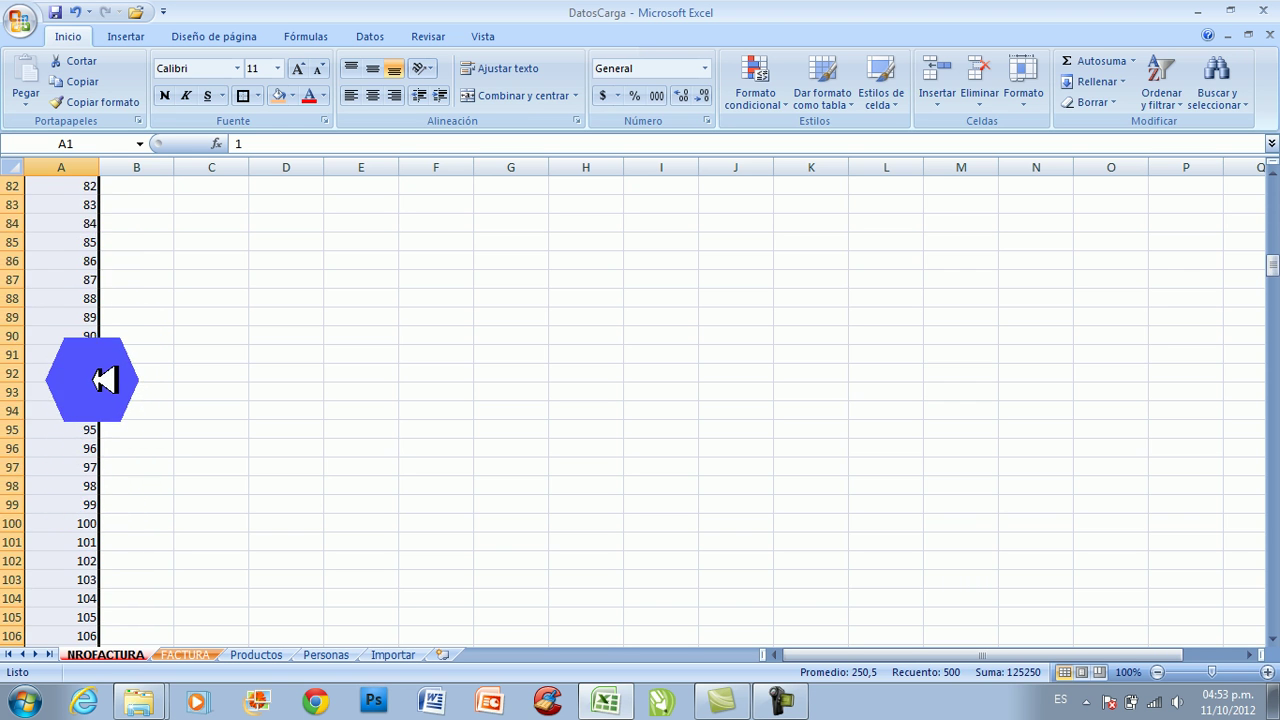
scroll(102, 355, "up", 10)
scroll(100, 310, "up", 9)
scroll(94, 285, "up", 9)
scroll(93, 273, "up", 1)
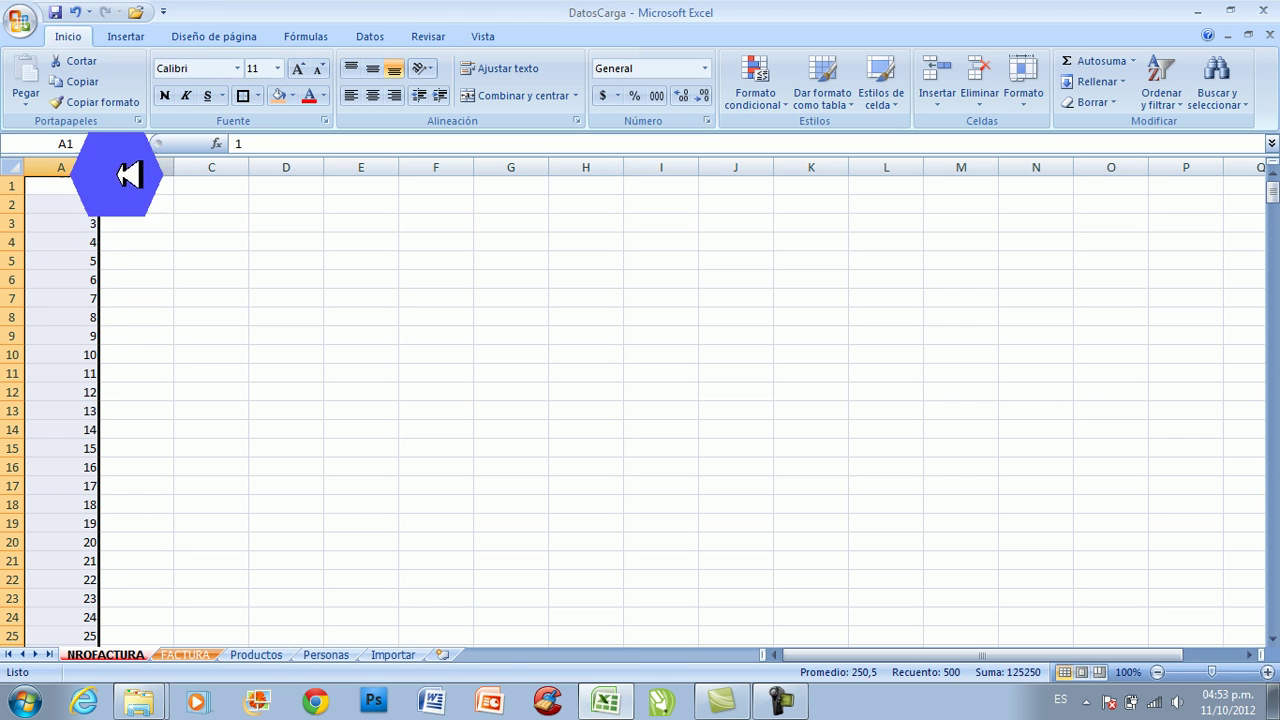
- Name the selected 1–500 range NROFACTURA
left_click(310, 36)
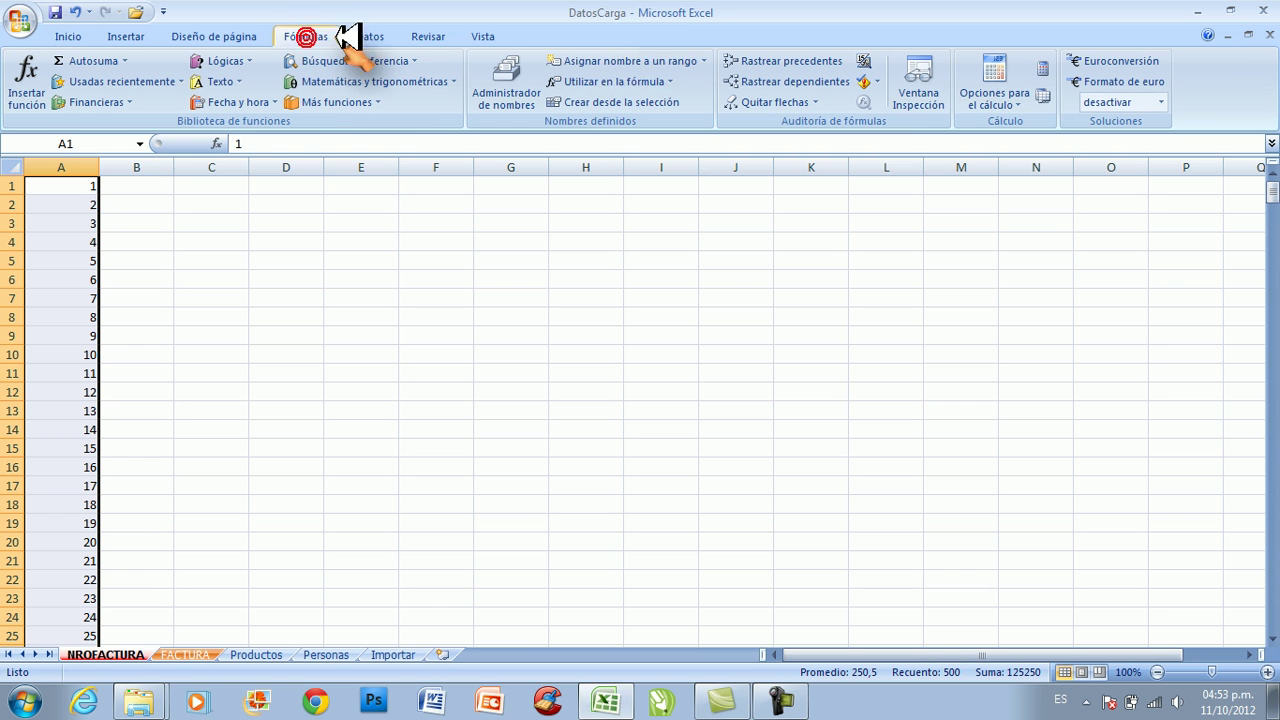
left_click(632, 60)
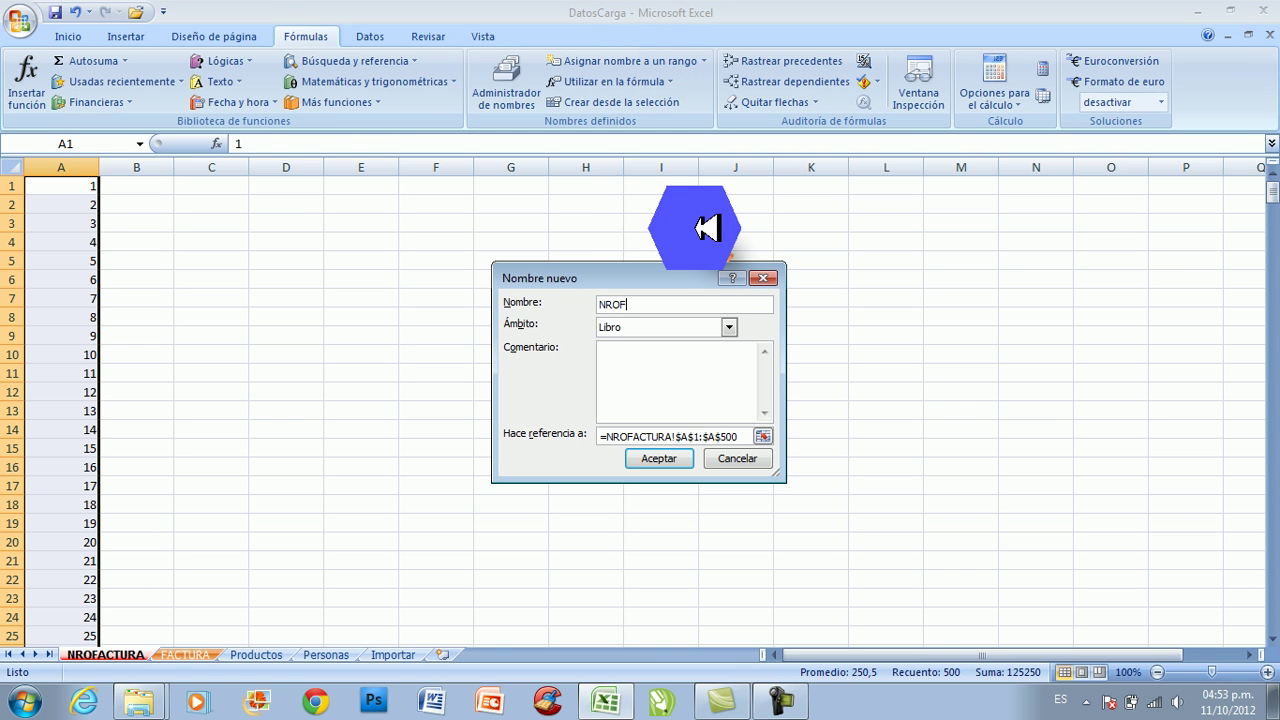
type("NROFACTURA")
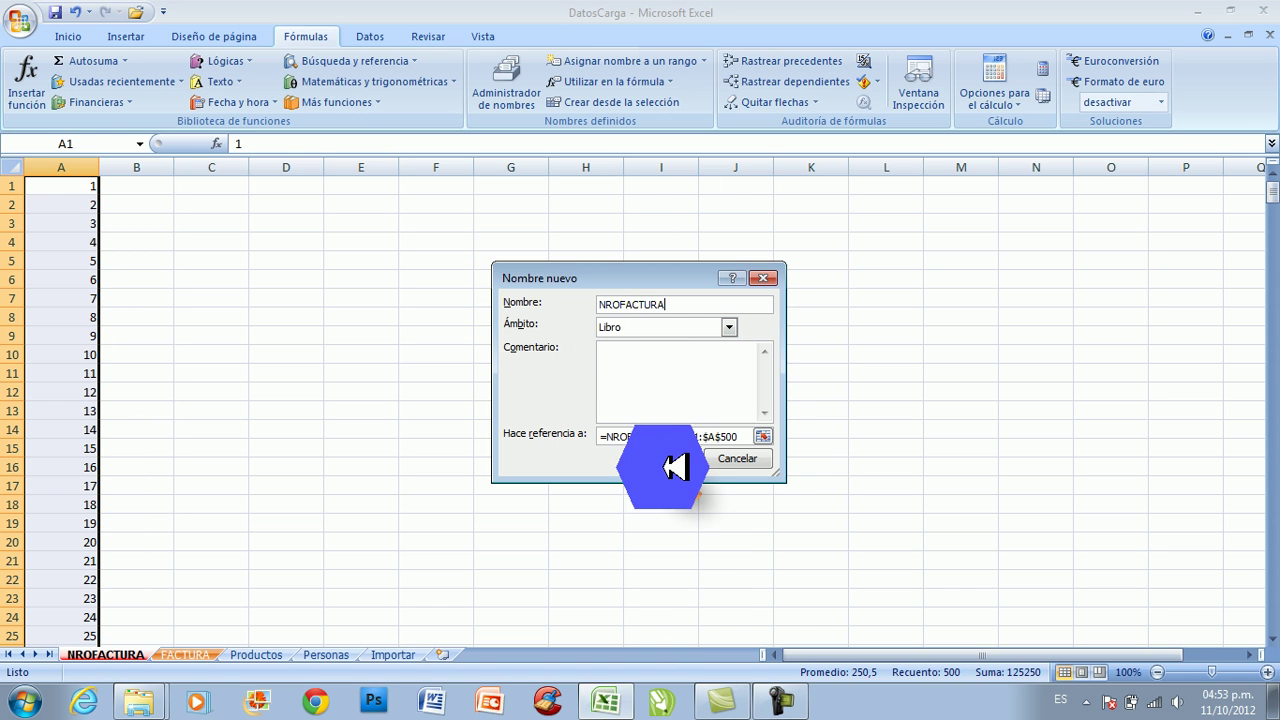
left_click(682, 460)
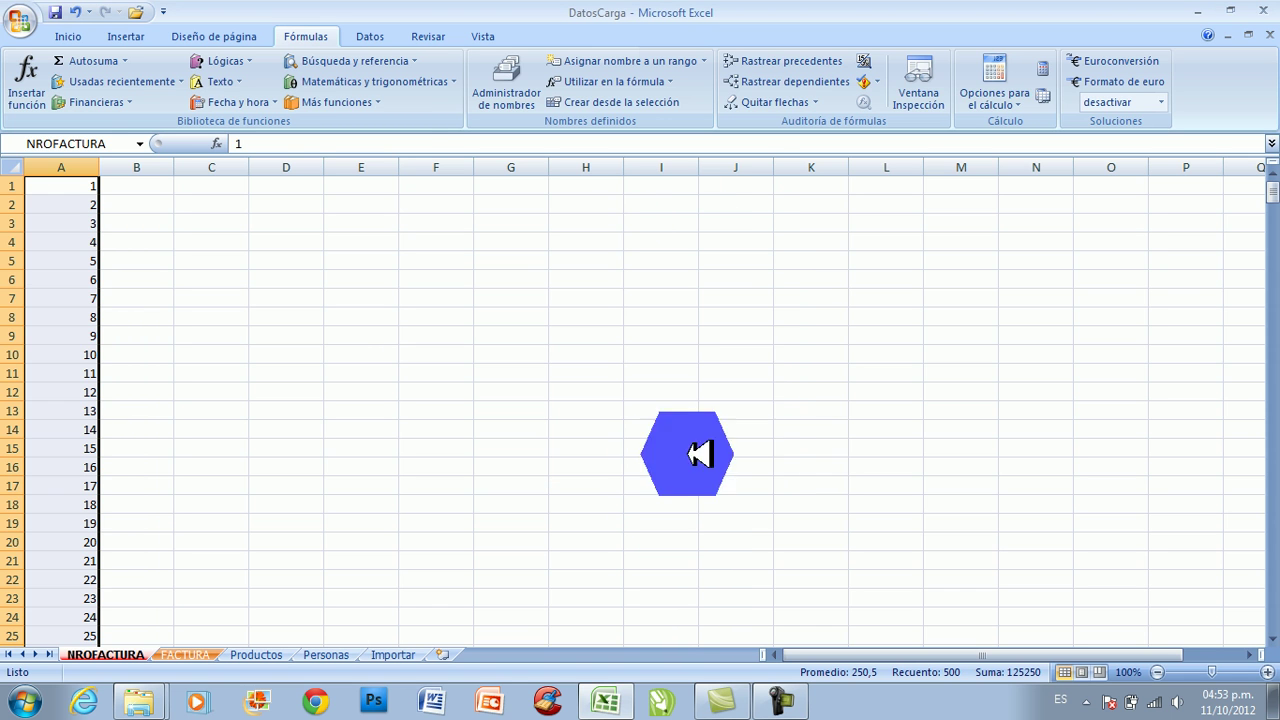
- Switch to the FACTURA sheet and select cell G11 under FACTURA NRO
left_click(133, 221)
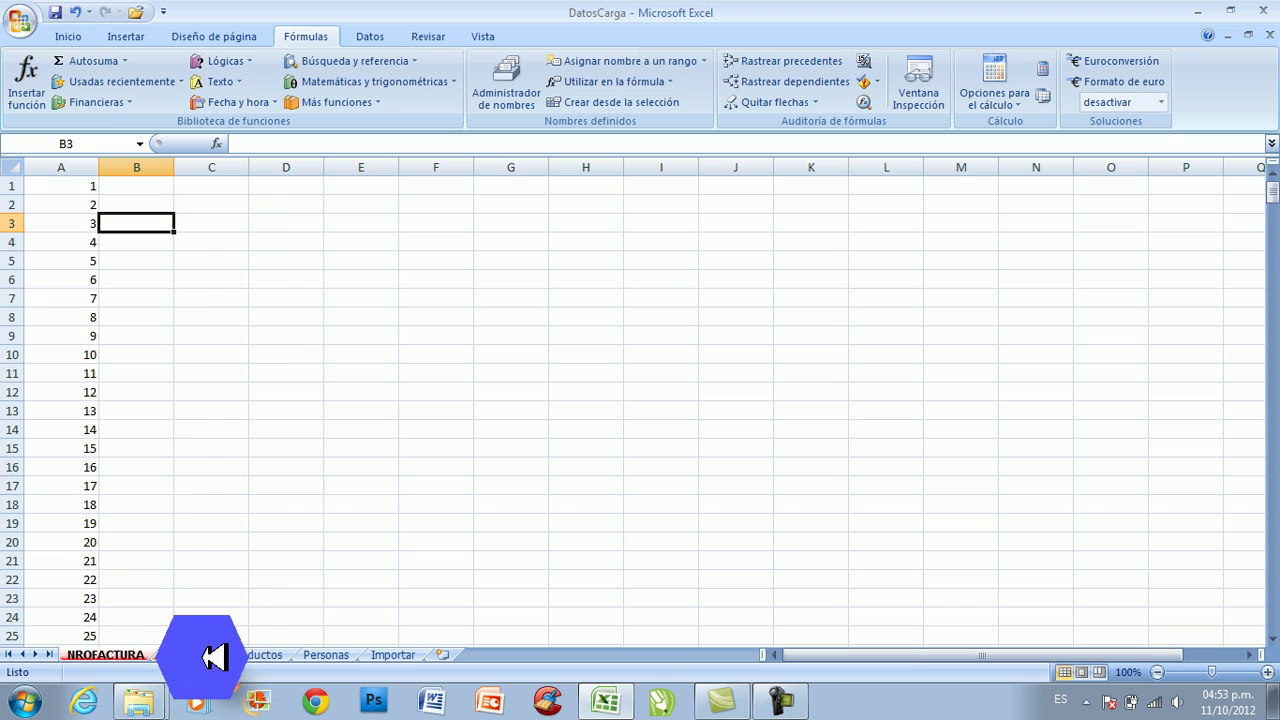
left_click(170, 656)
left_click(505, 375)
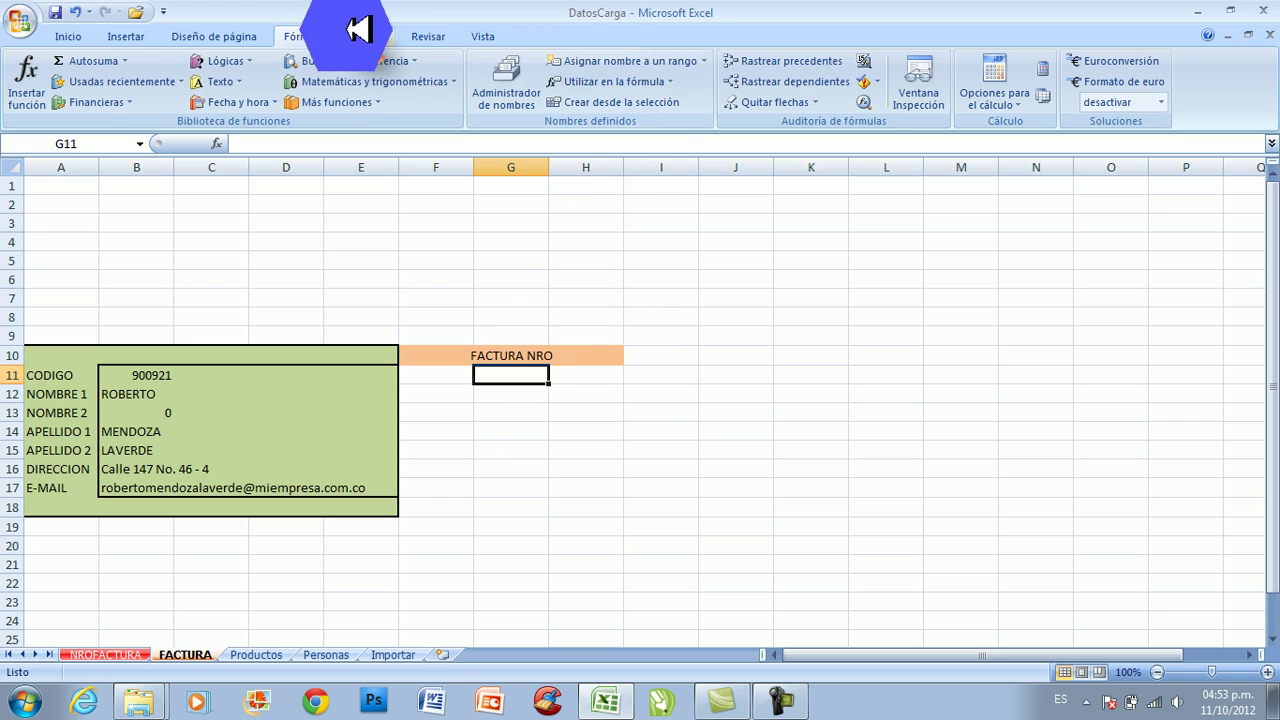
- Add list data validation to G11 with source =NROFACTURA
left_click(370, 35)
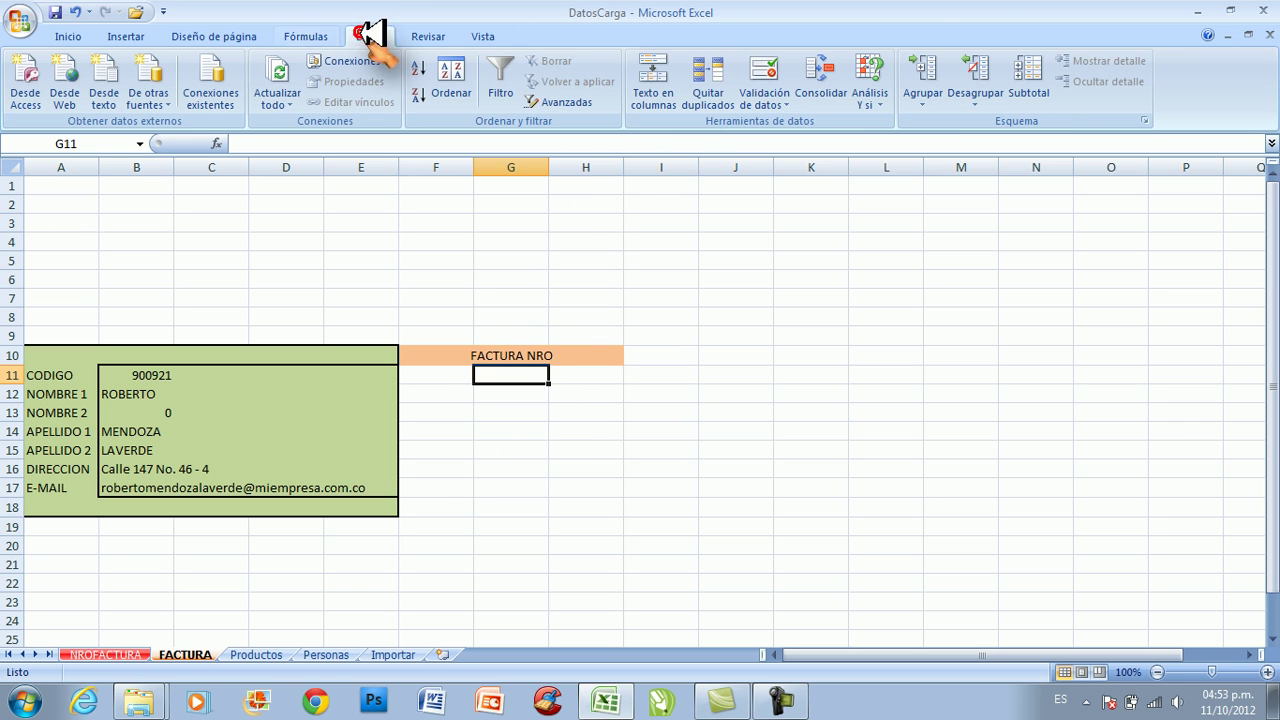
left_click(766, 94)
left_click(826, 126)
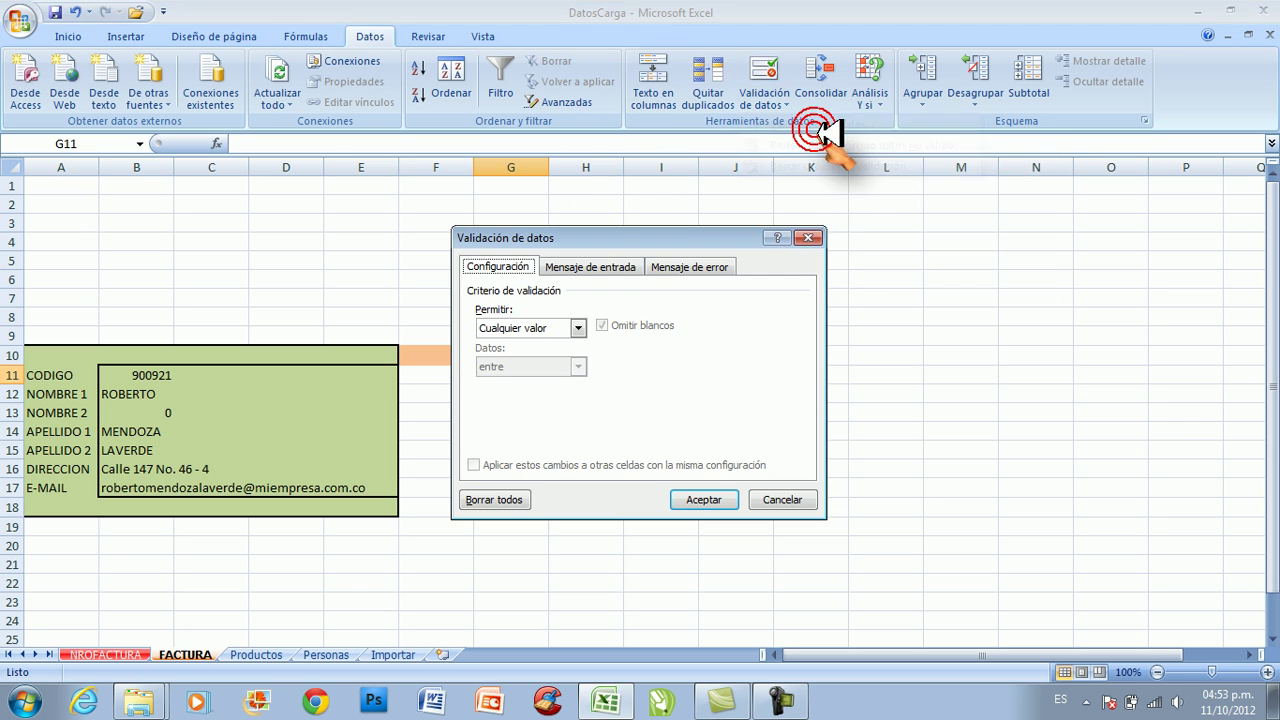
left_click(578, 328)
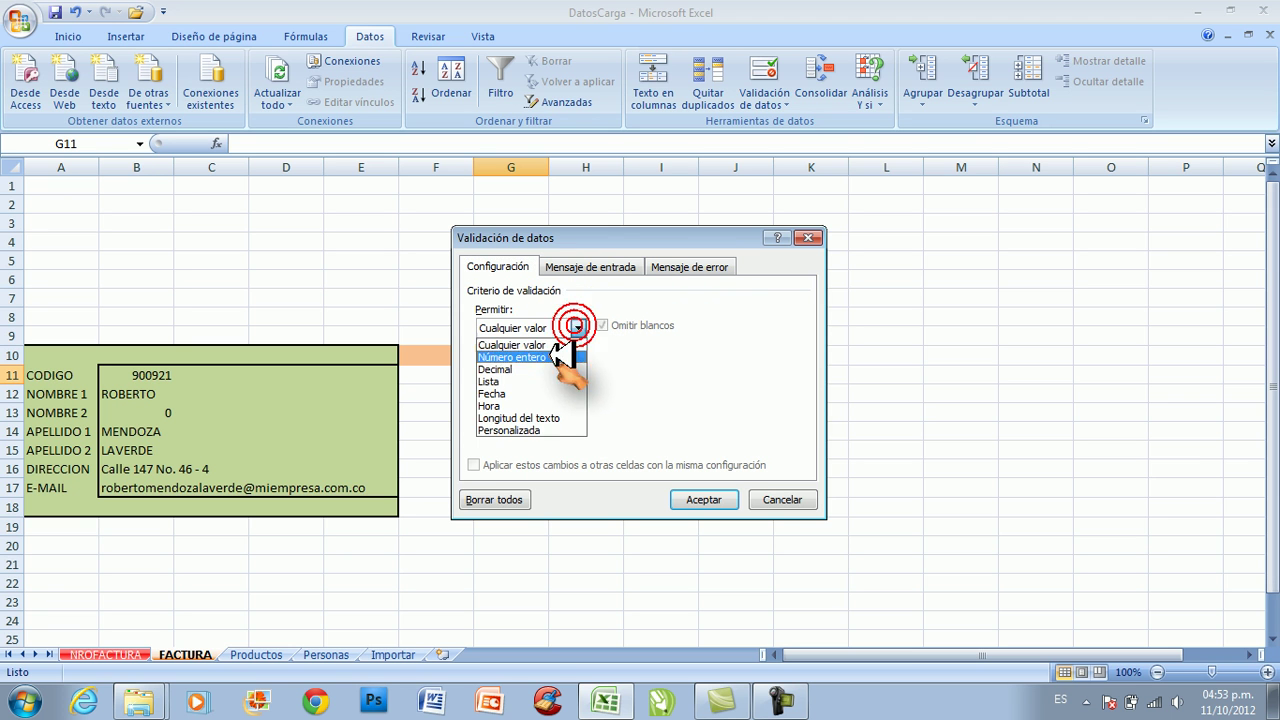
left_click(500, 381)
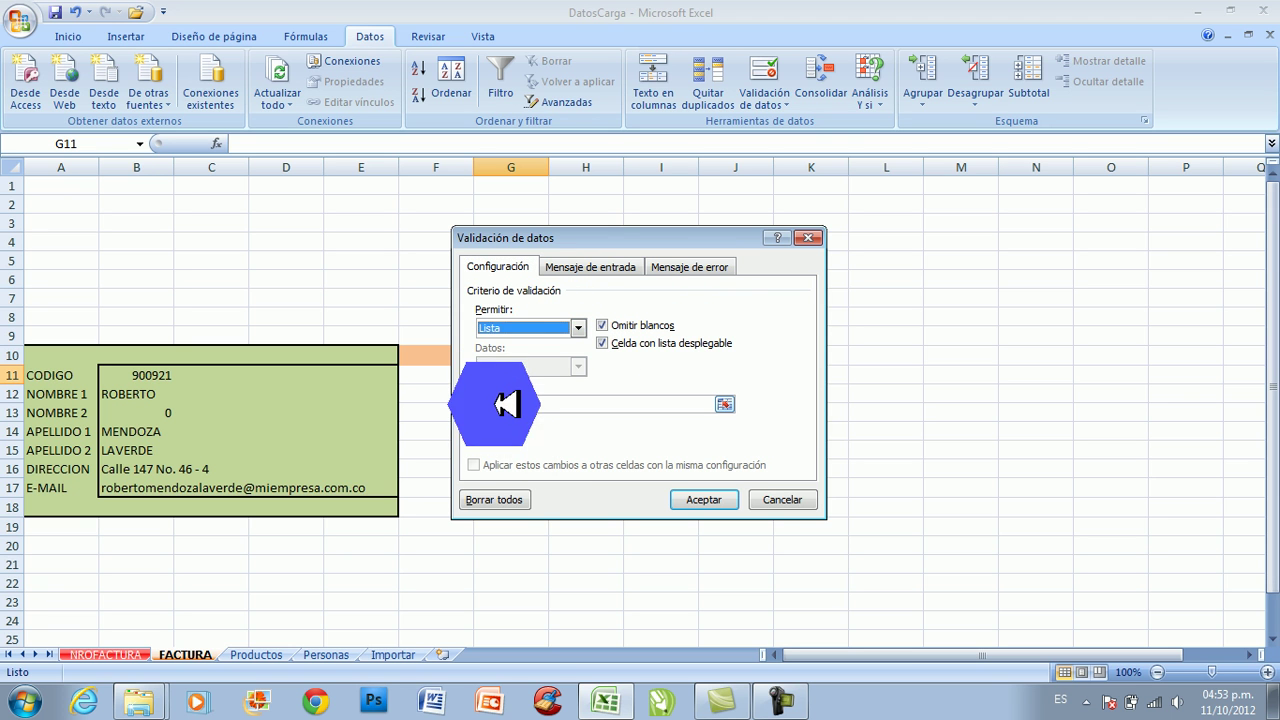
left_click(500, 403)
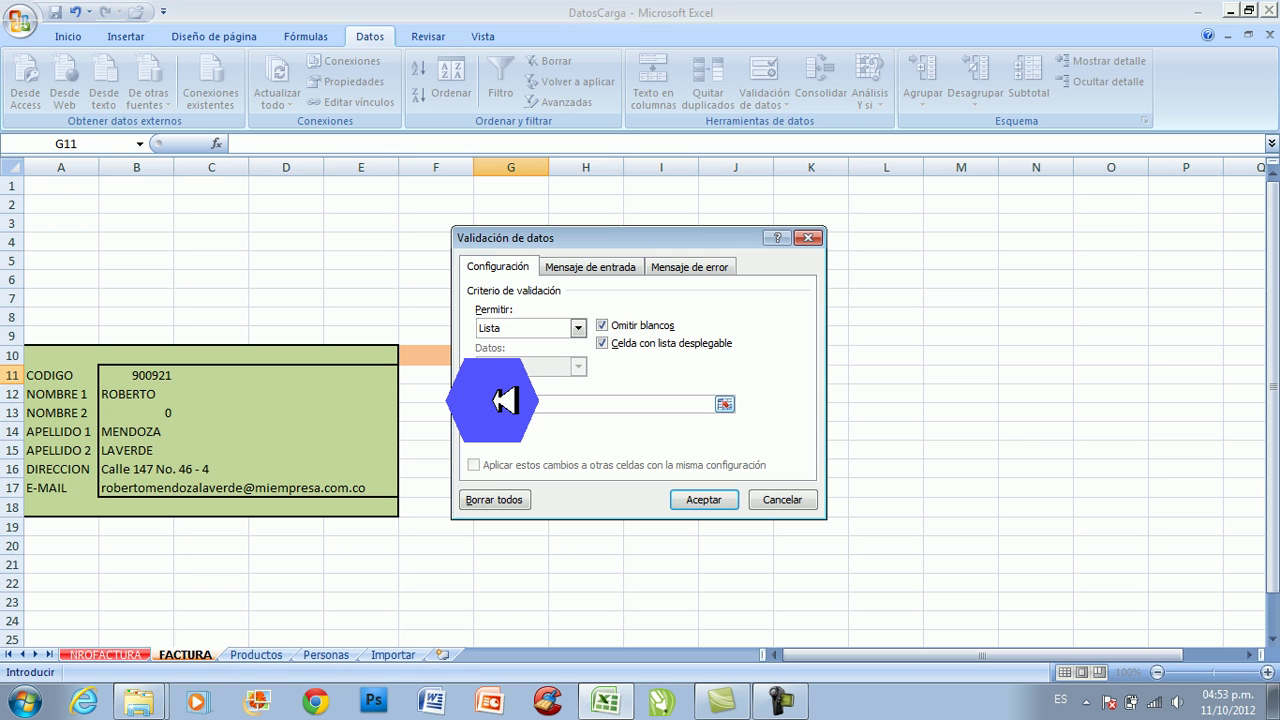
key("Return")
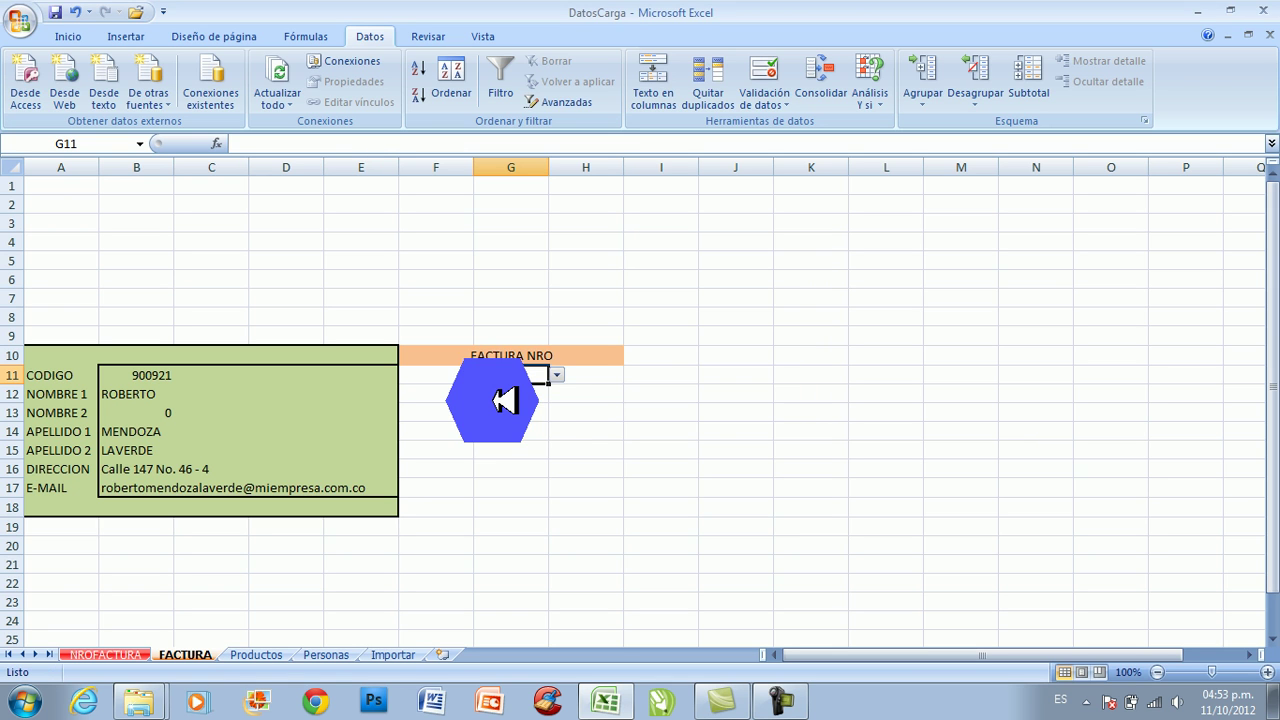
- Test the G11 dropdown by picking invoice numbers from the list
left_click(557, 375)
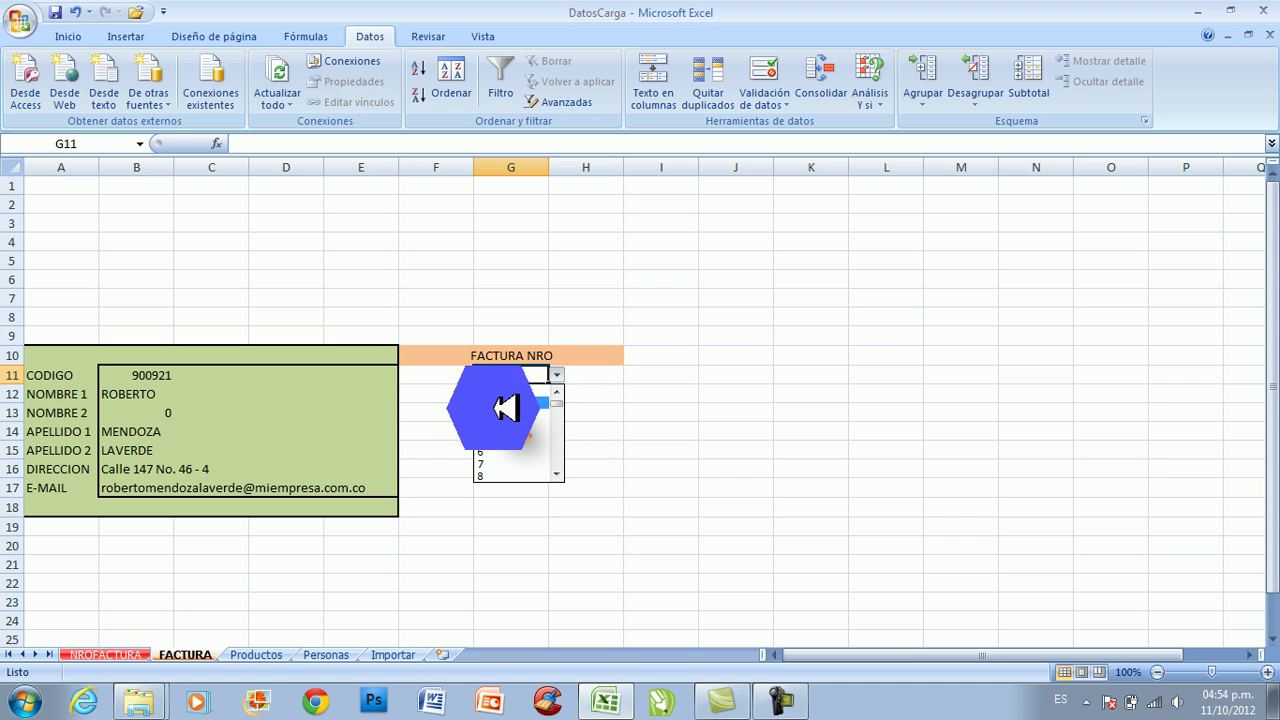
left_click(557, 375)
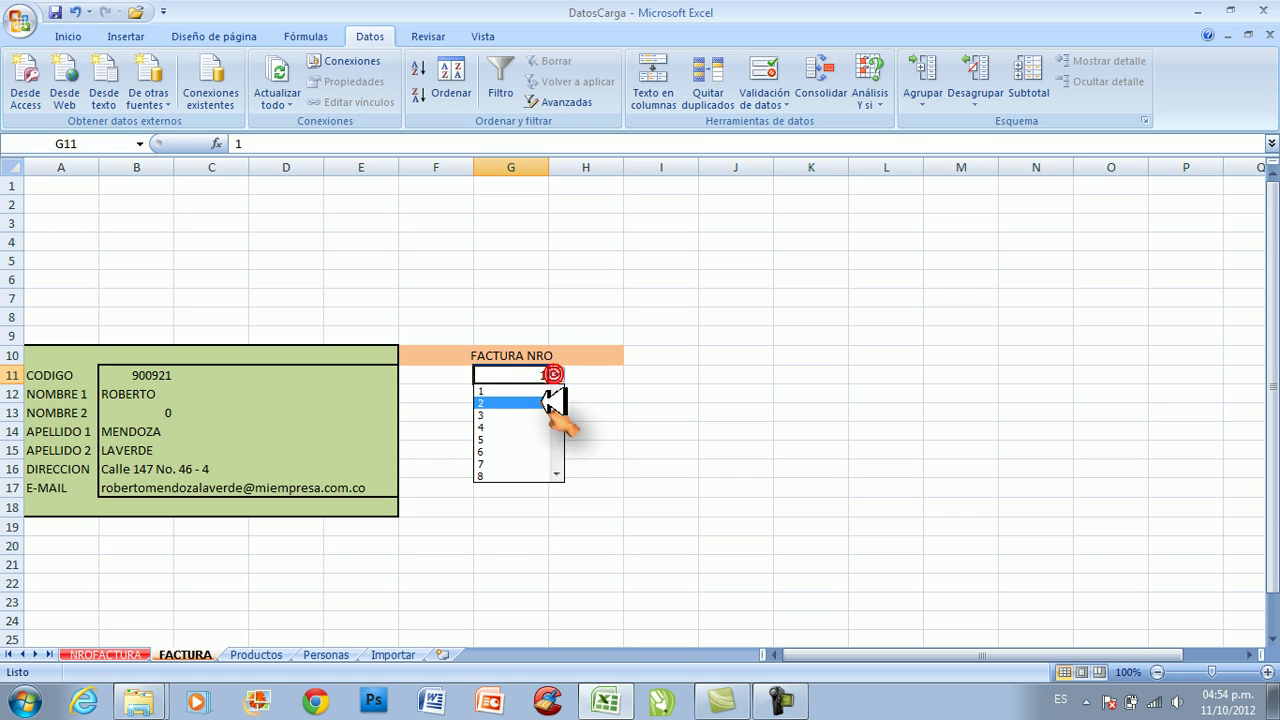
left_click(500, 403)
left_click(560, 378)
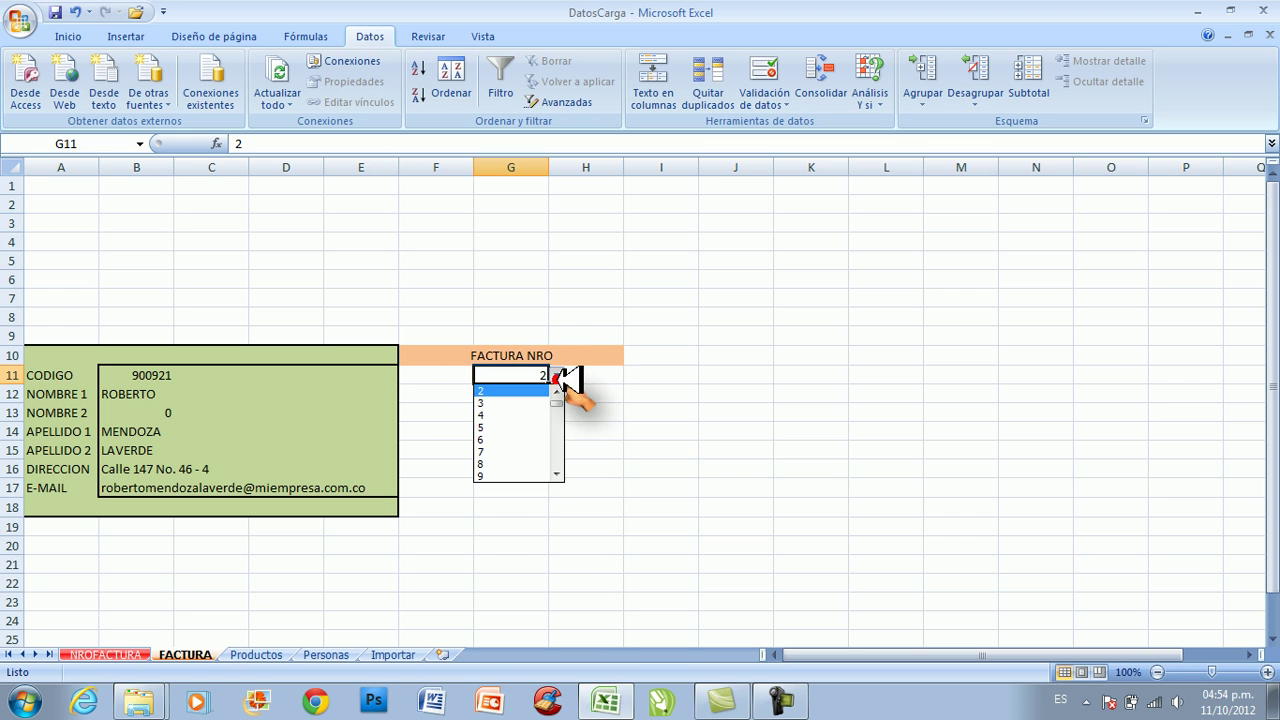
left_click(560, 378)
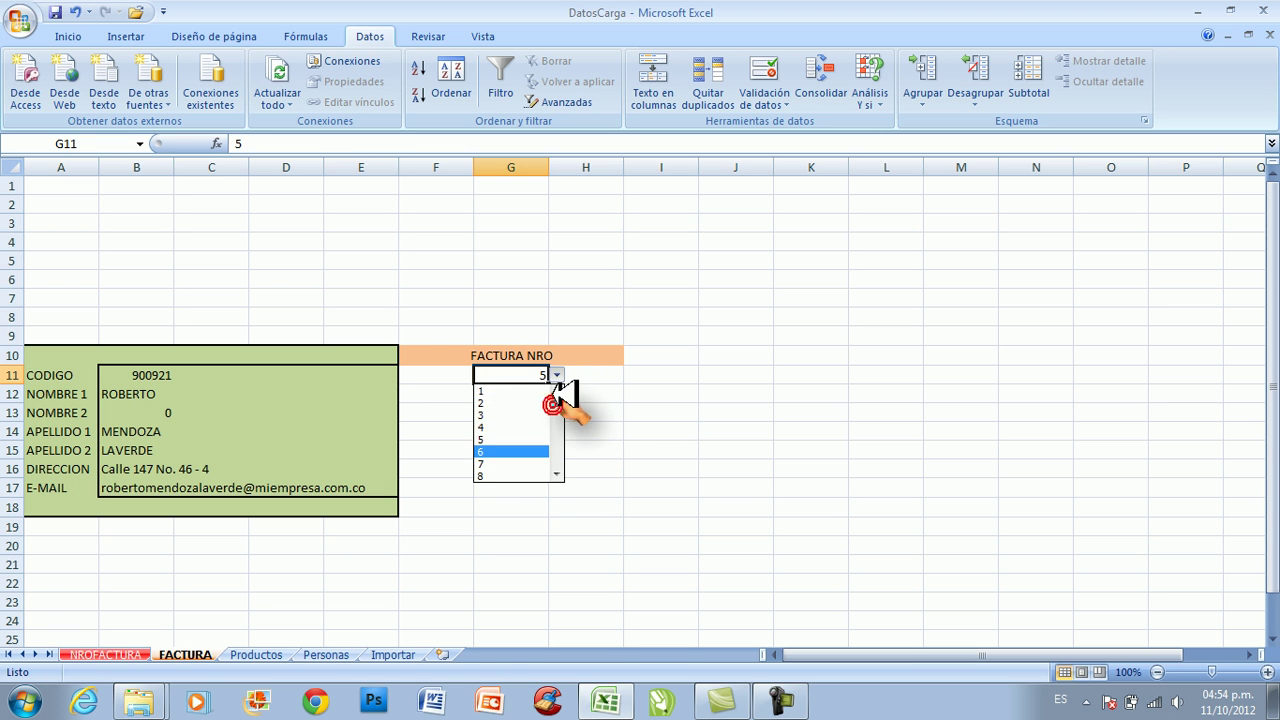
left_click(512, 425)
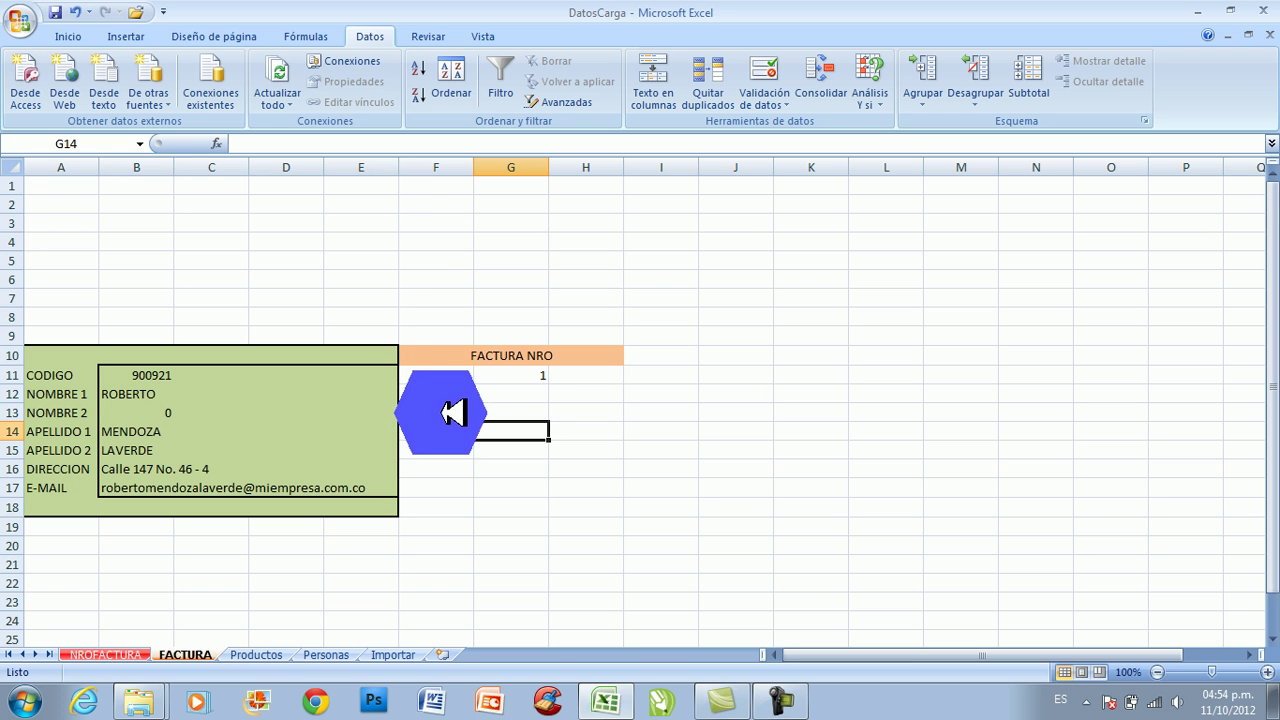
- Merge F13:H13, label it FECHA FACTURA and give it an orange fill
left_click(437, 412)
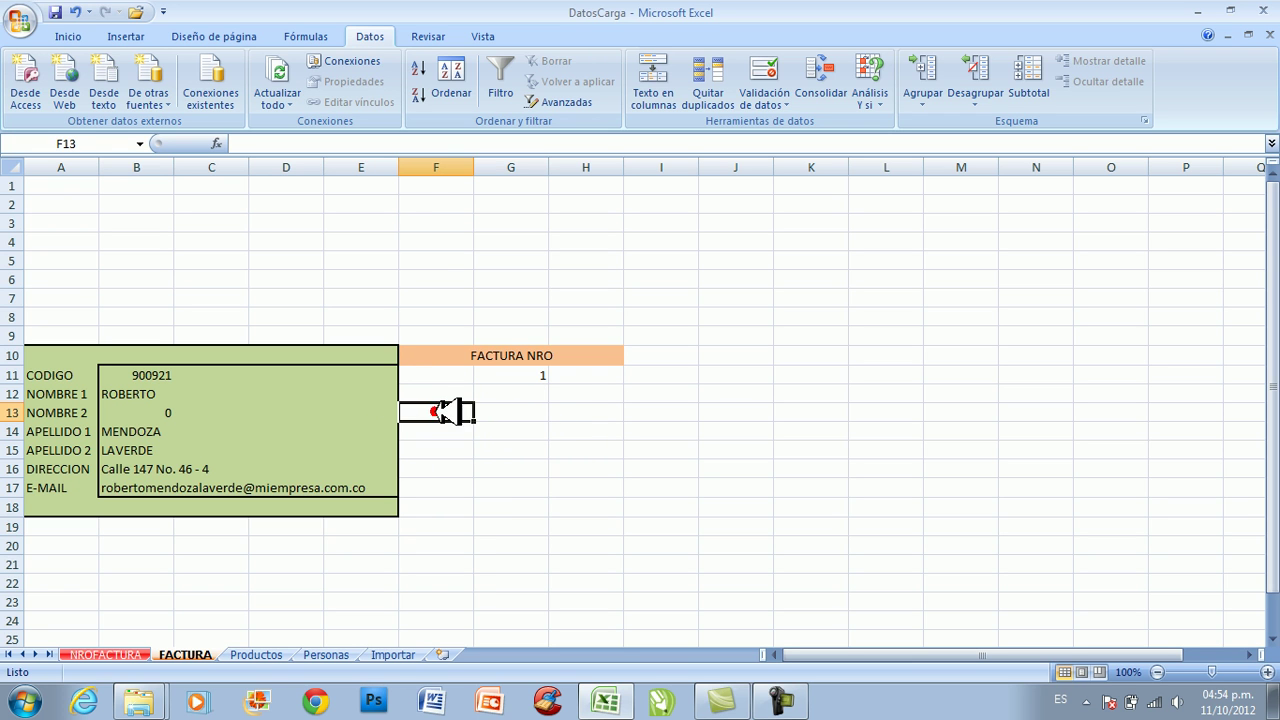
left_click_drag(455, 412, 571, 414)
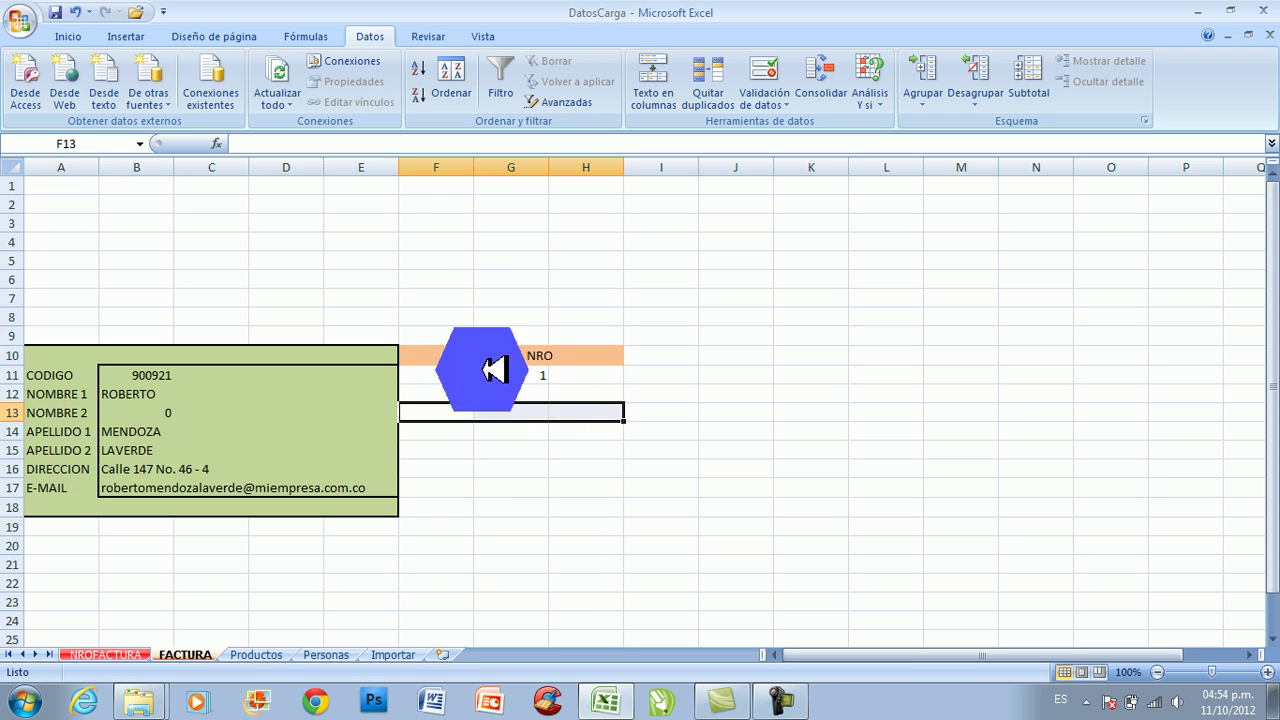
left_click(68, 36)
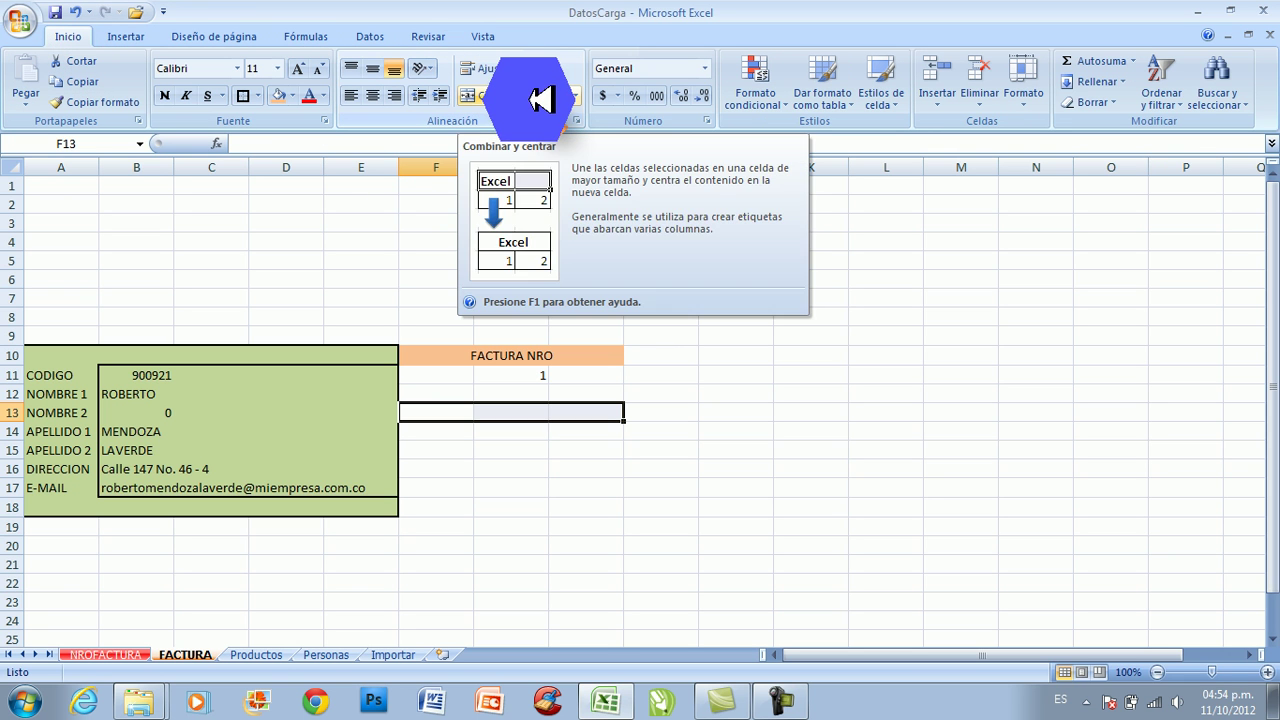
left_click(543, 99)
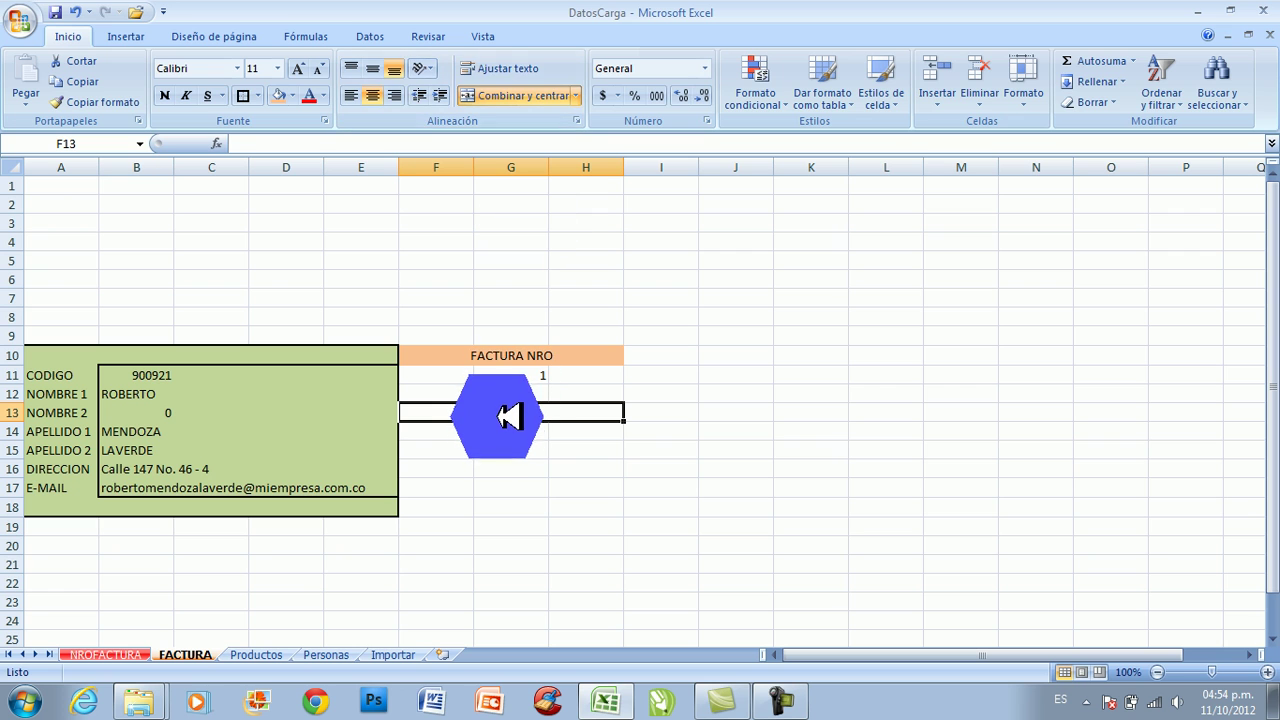
type("FECHA FACTURA")
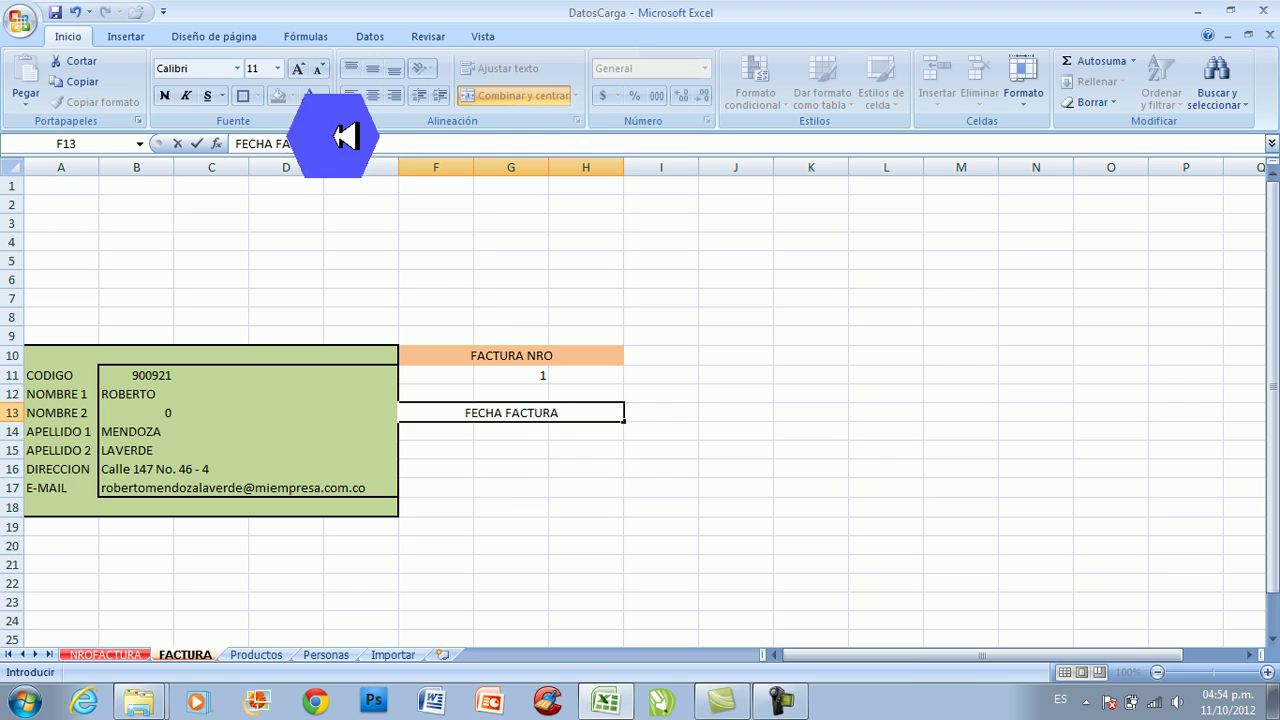
left_click(522, 446)
left_click(508, 410)
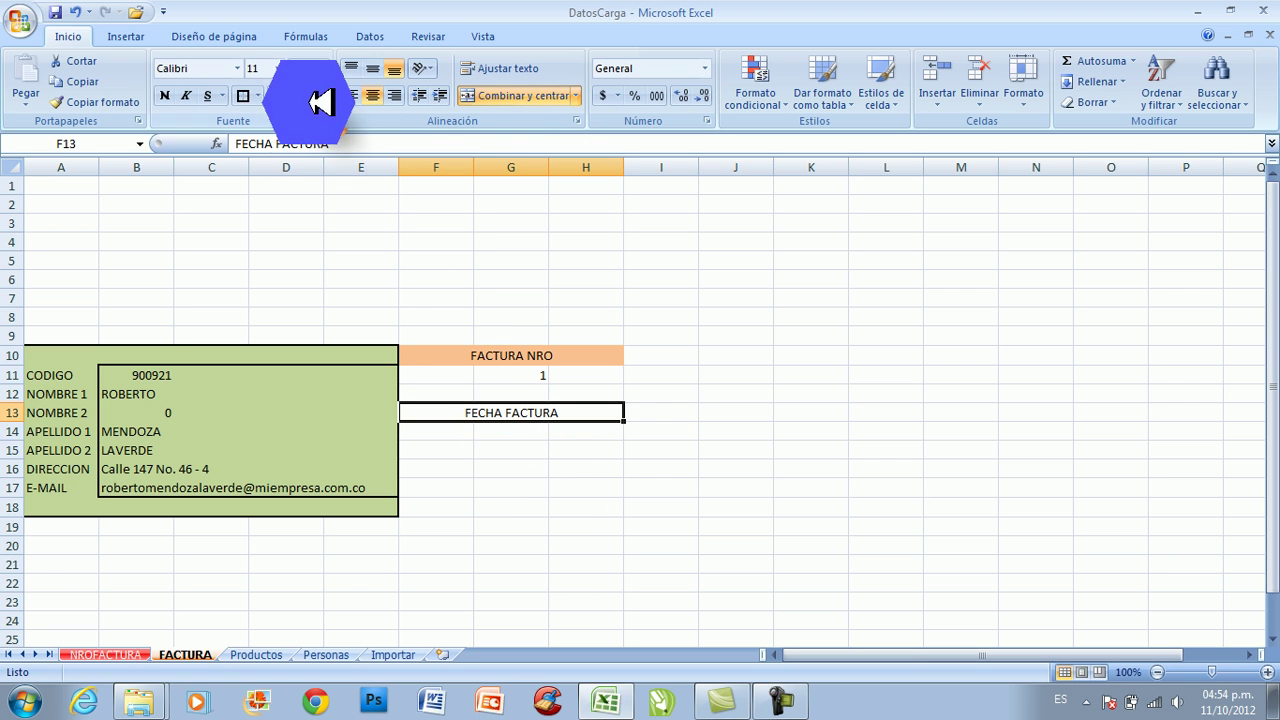
left_click(279, 95)
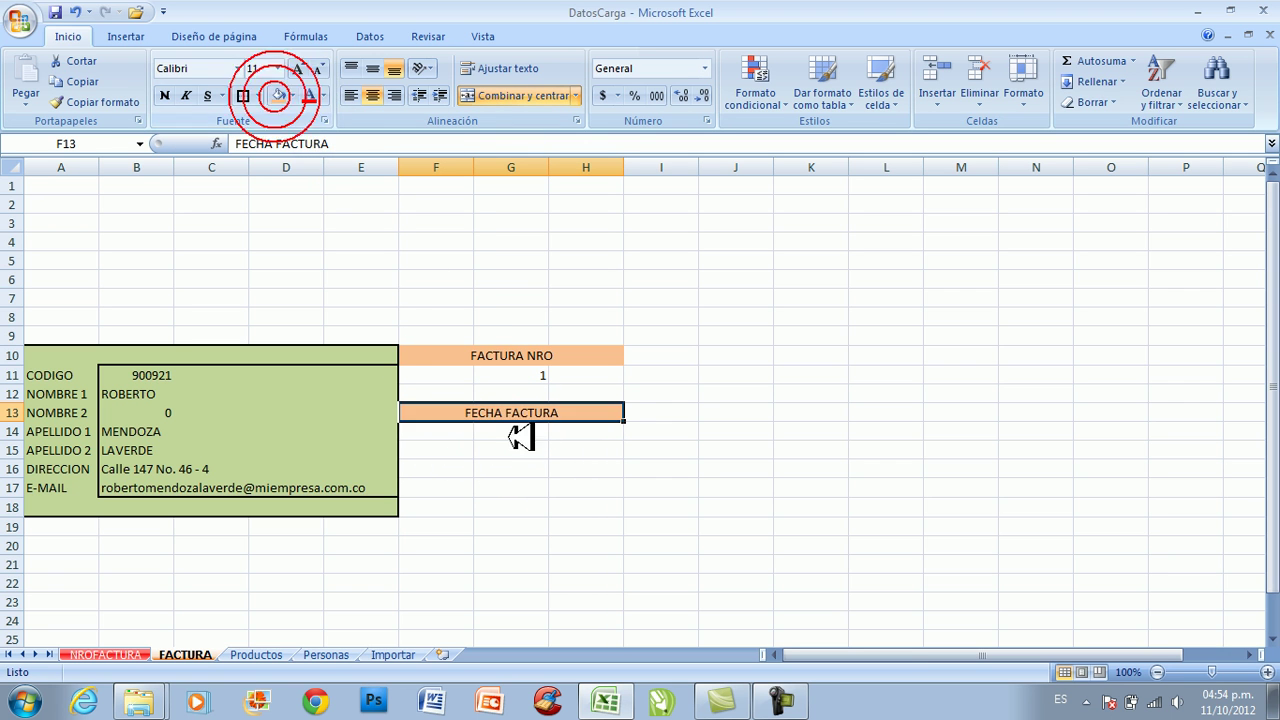
left_click(501, 435)
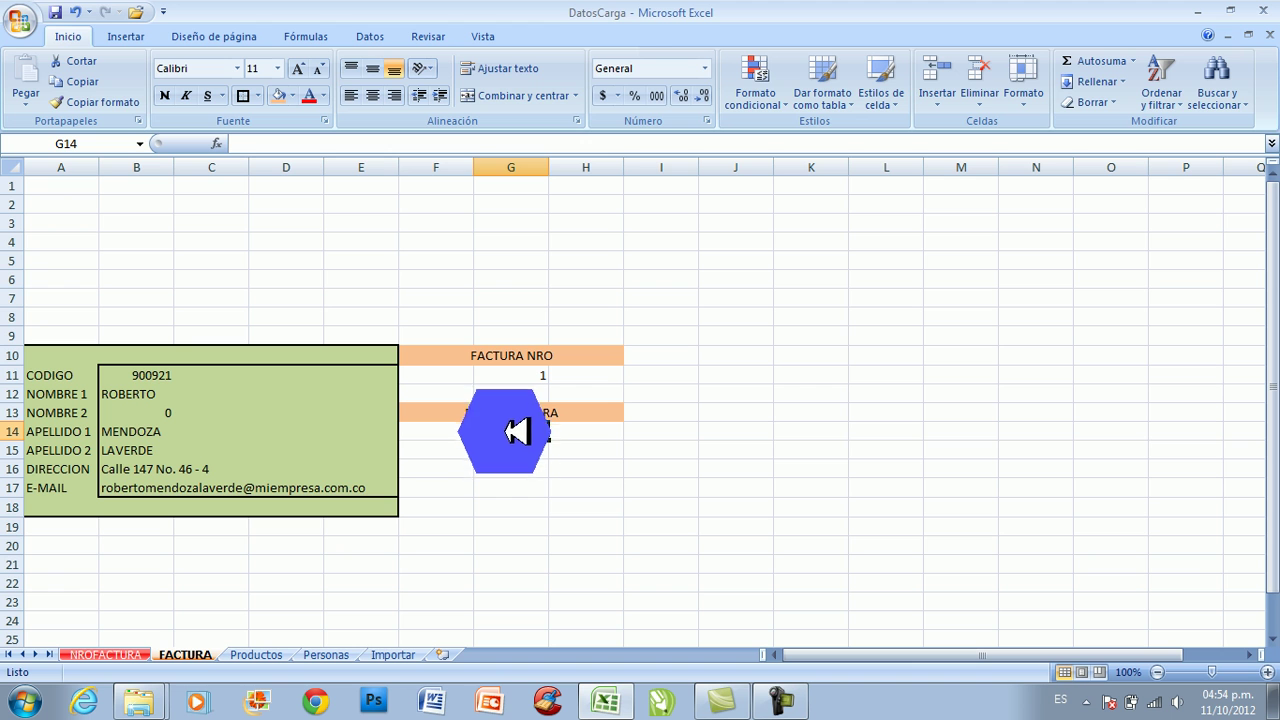
- Merge and centre F14:H14 beneath the FECHA FACTURA header
left_click_drag(445, 434, 590, 440)
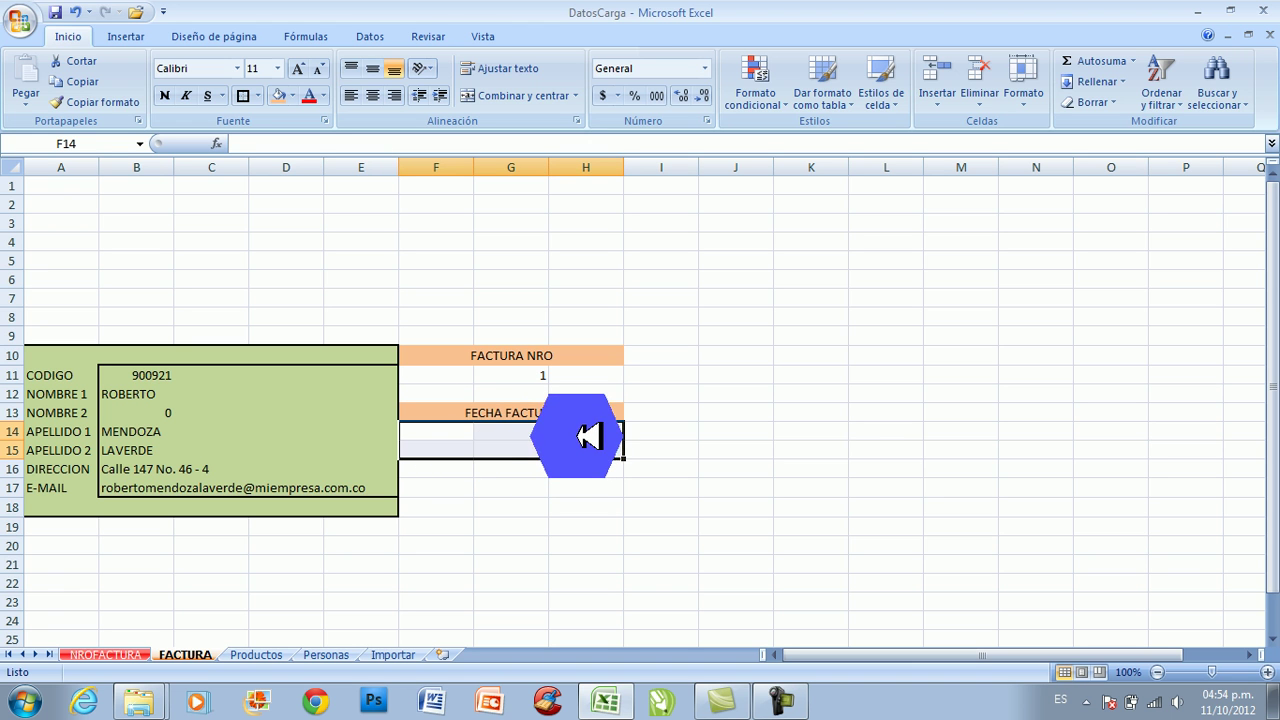
left_click_drag(429, 432, 578, 432)
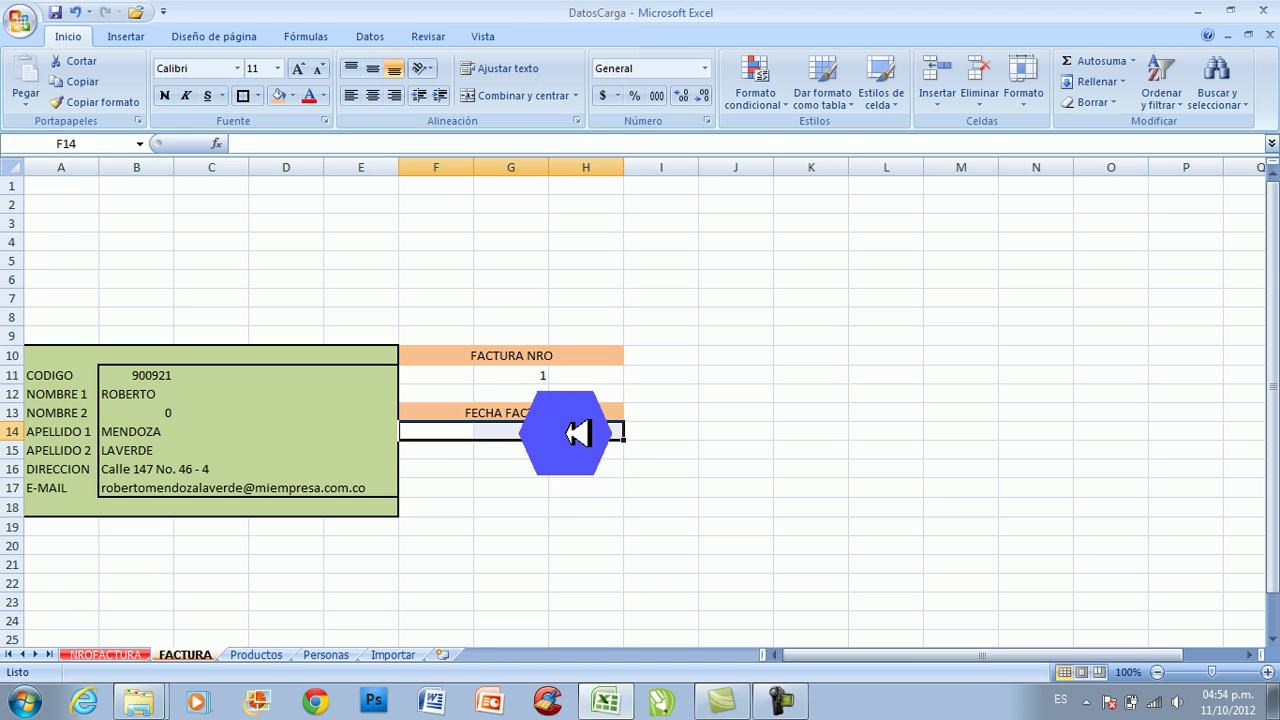
left_click(515, 95)
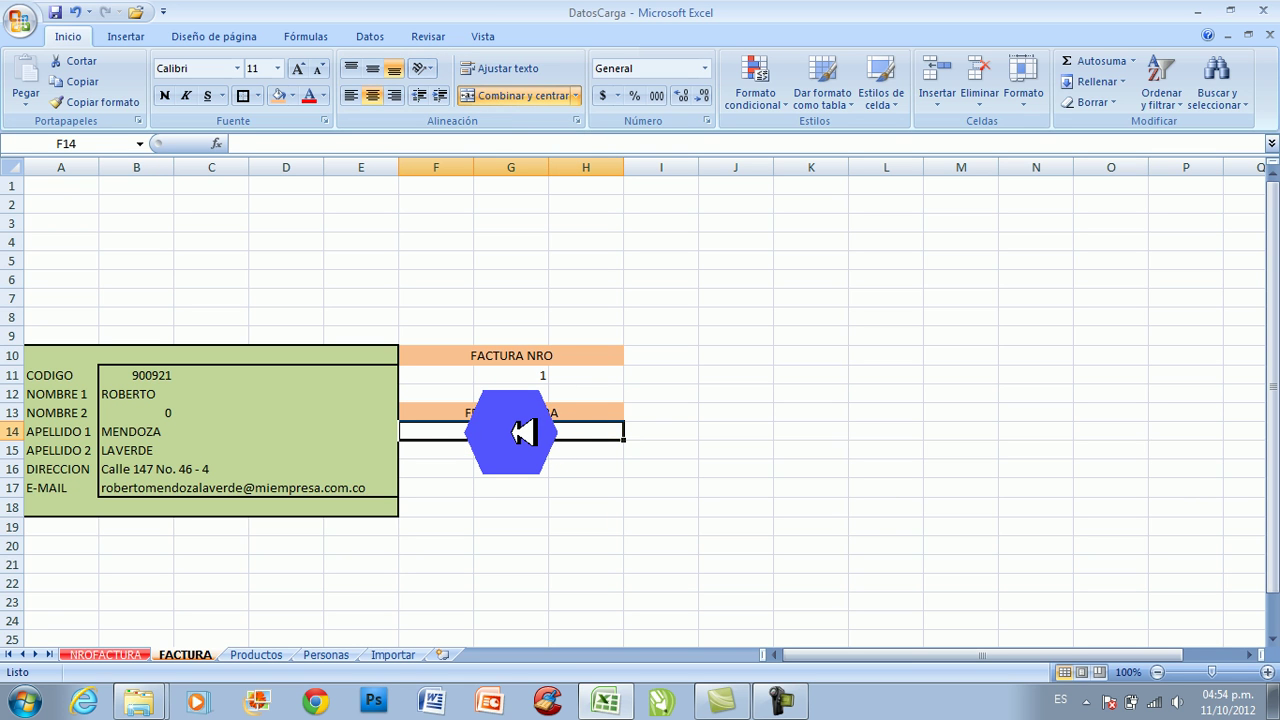
- Enter =HOY() in merged F14 so it shows today's date, 11/10/2012
type("=")
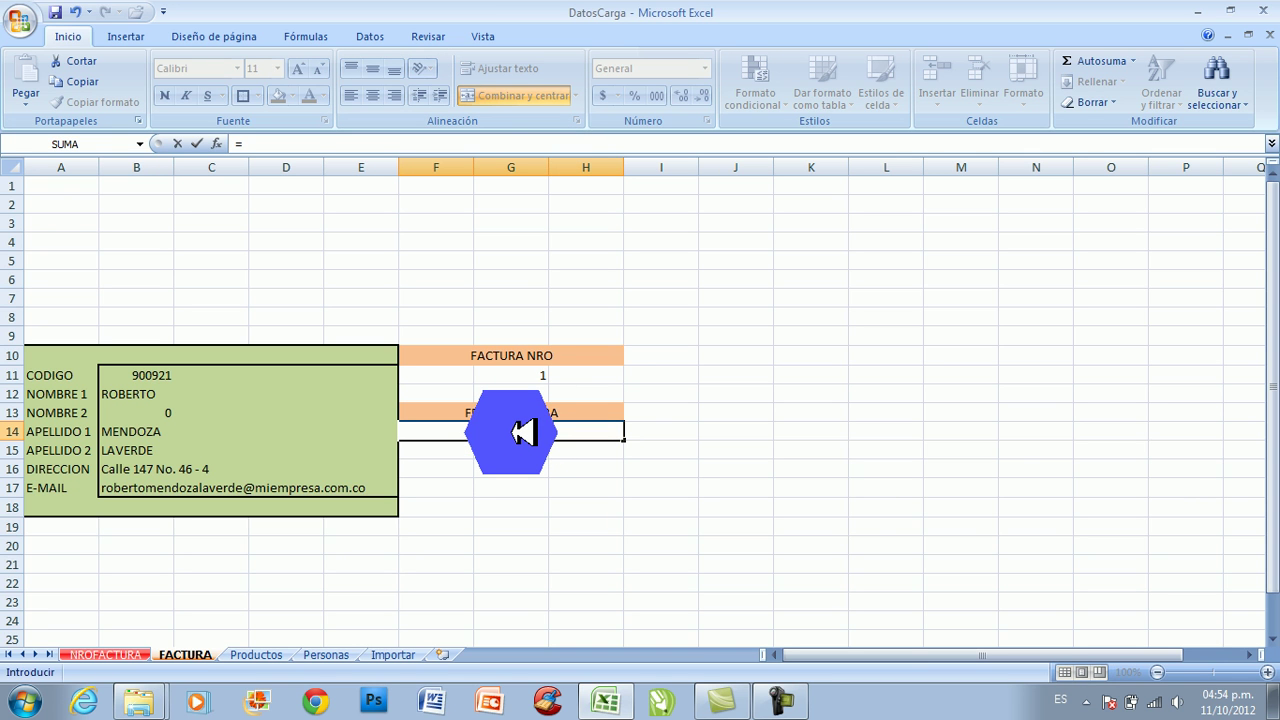
type("HOY")
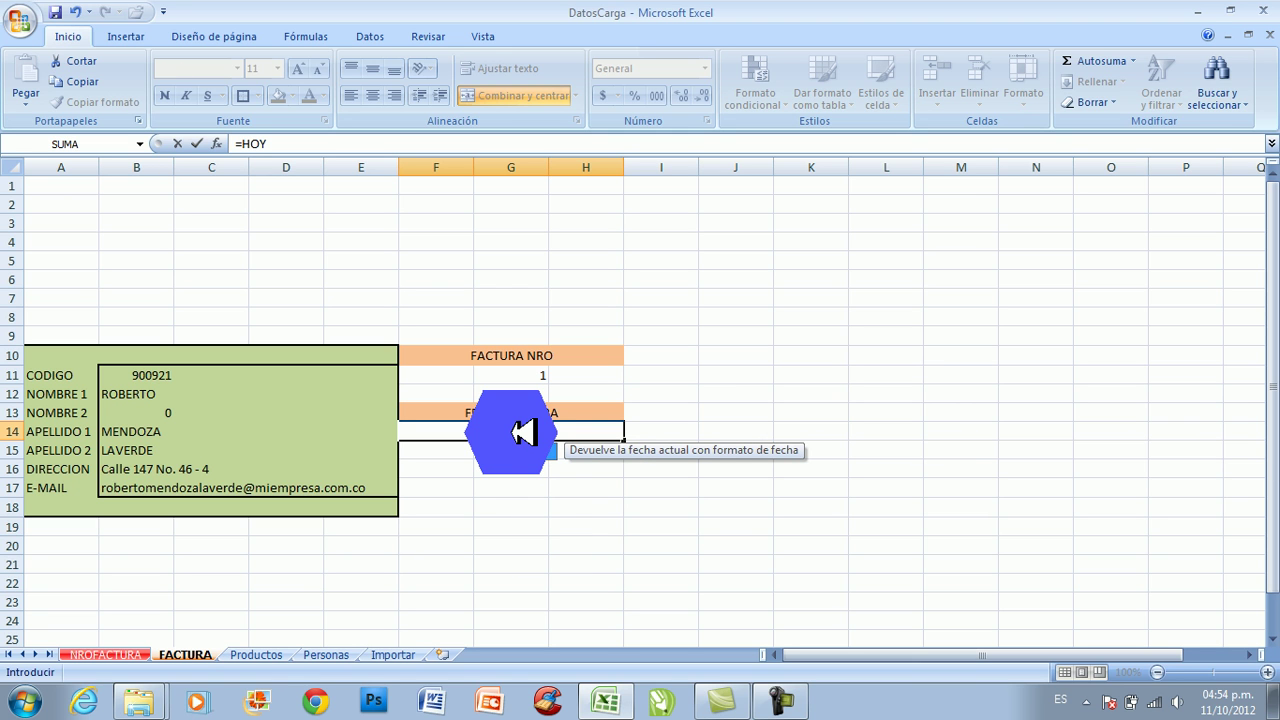
type("(")
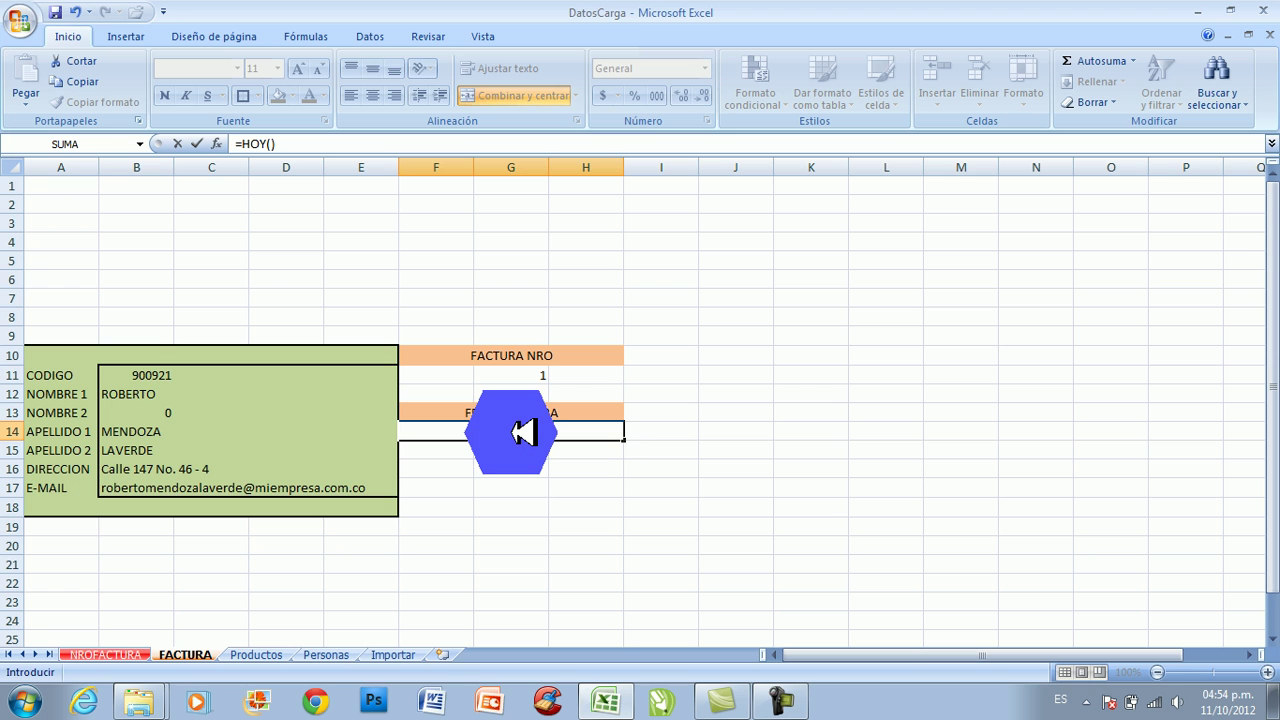
key("Return")
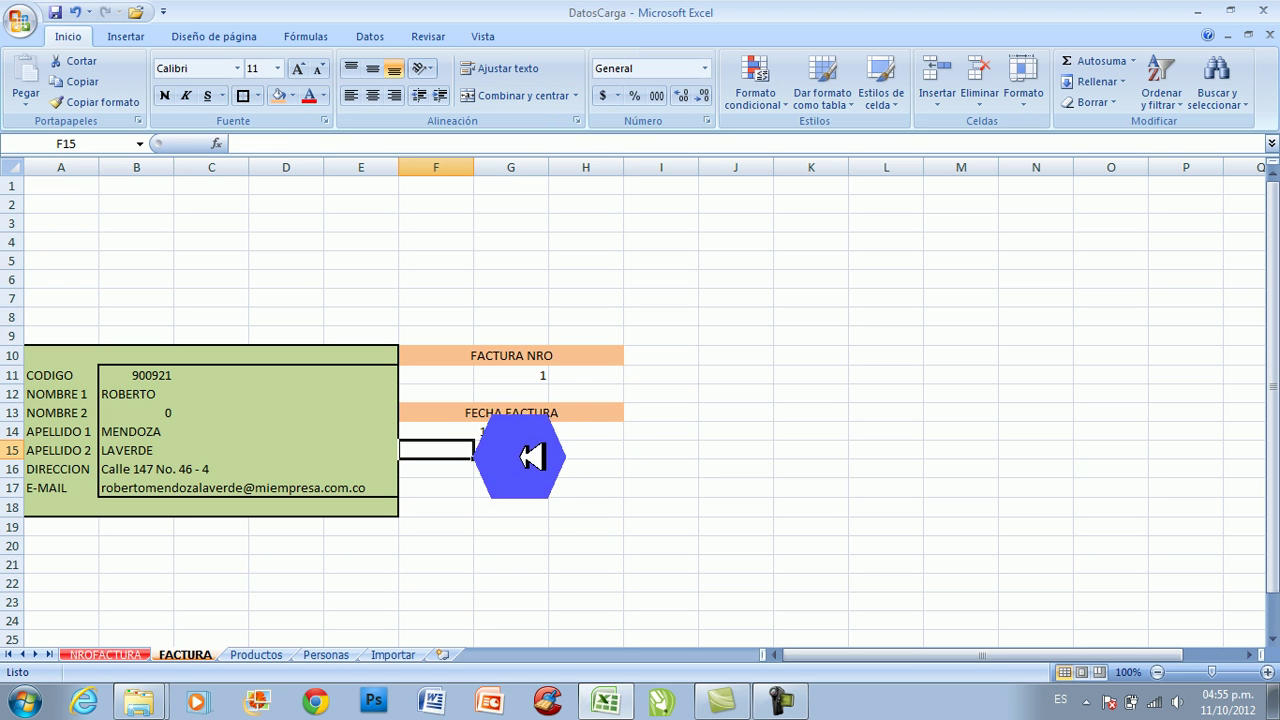
left_click(450, 467)
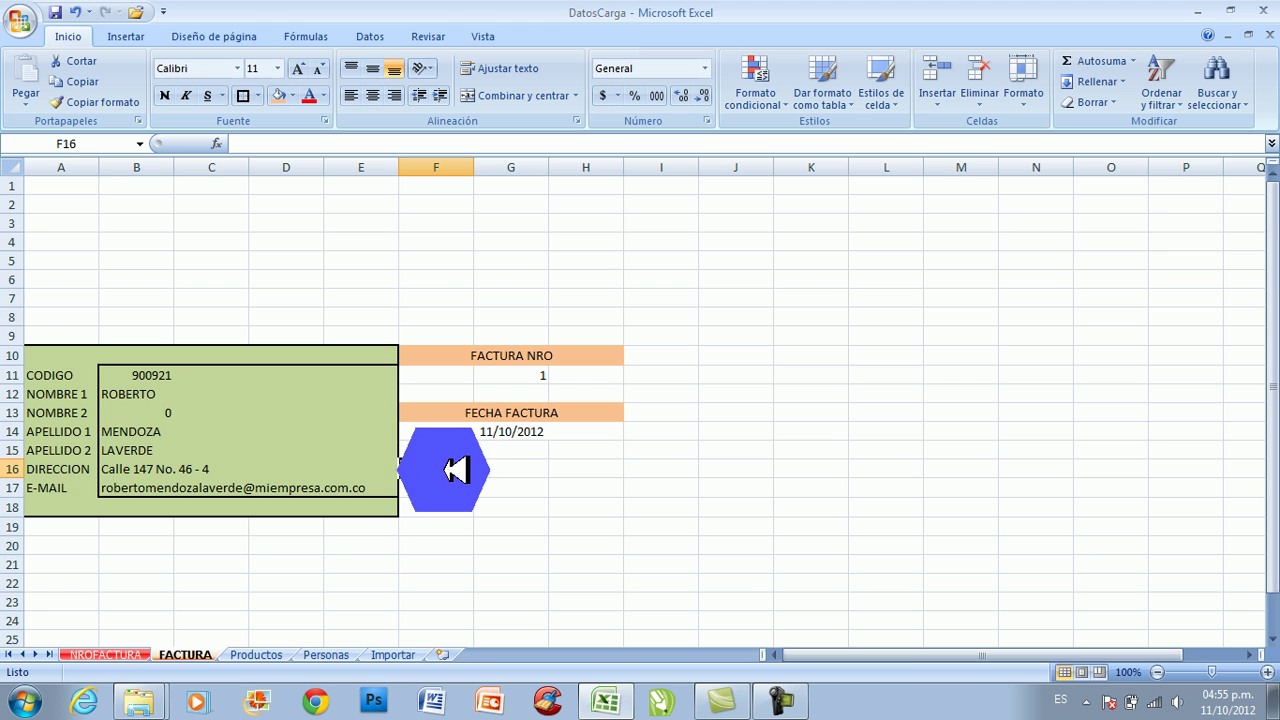
- Merge F16:H16, label it PLAZO FACTURA and fill it orange
left_click_drag(455, 469, 580, 472)
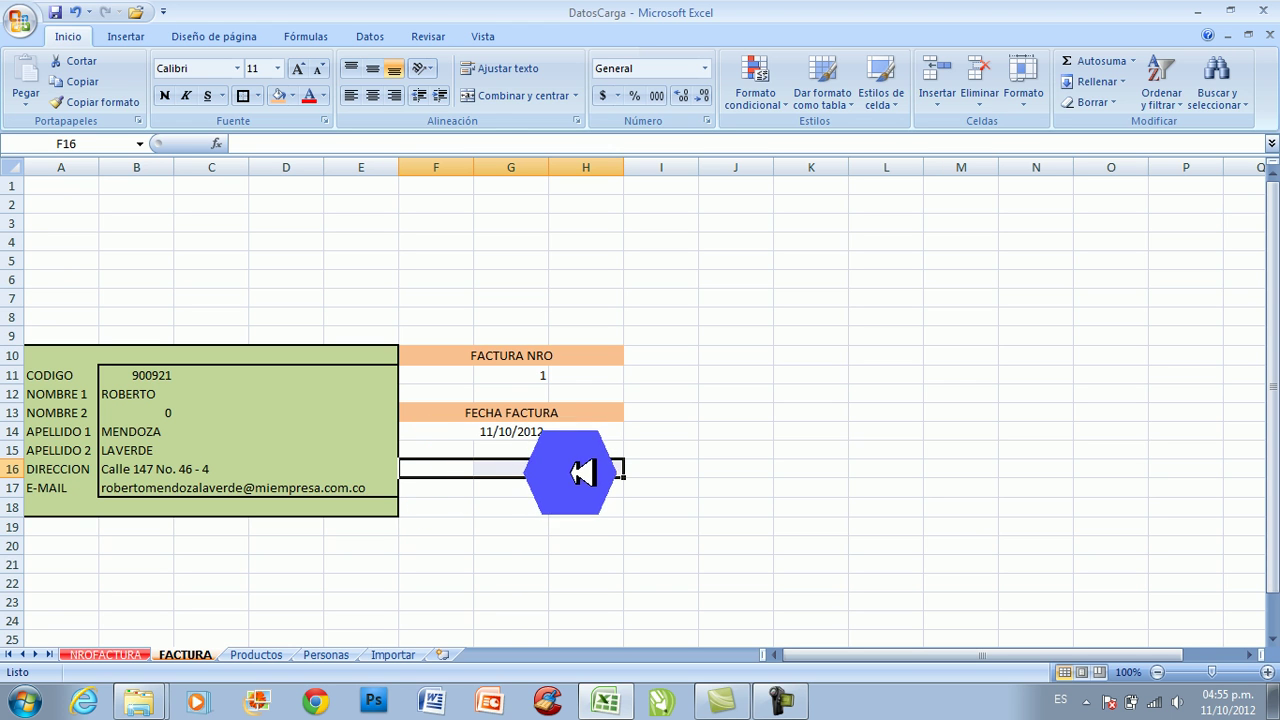
left_click(522, 97)
type("PLAZO FACTURA")
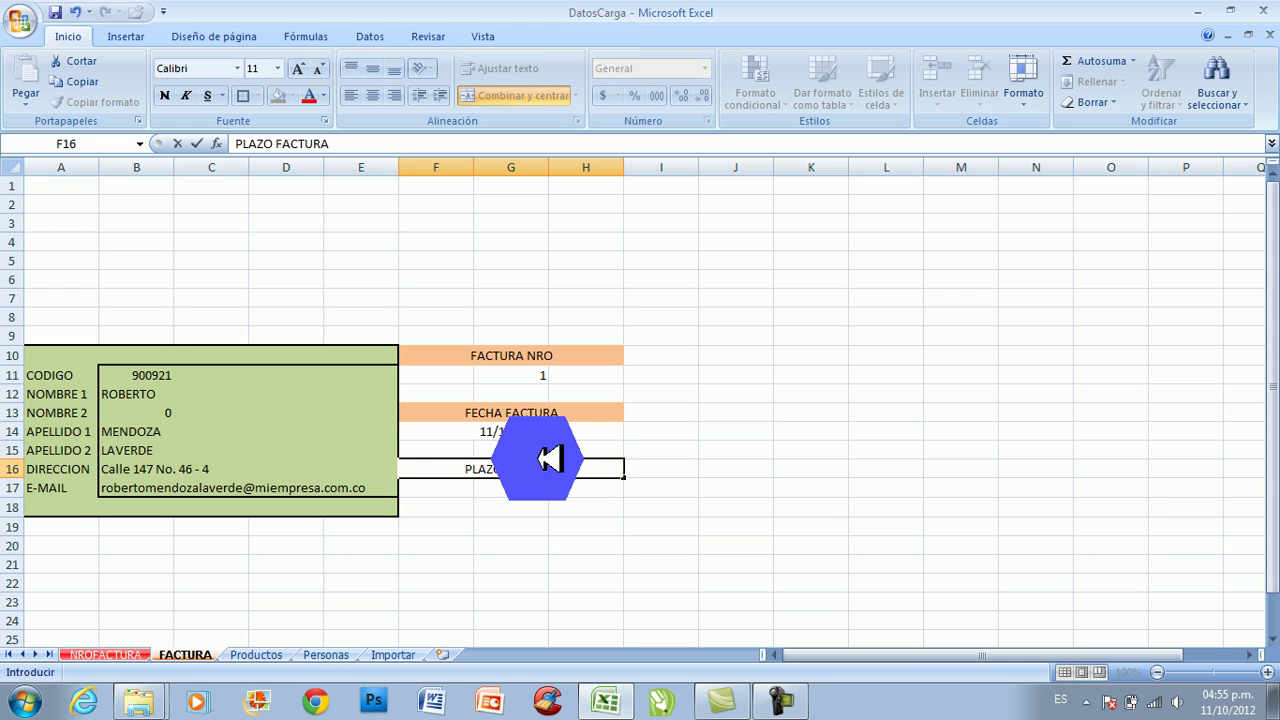
key("Return")
left_click(500, 466)
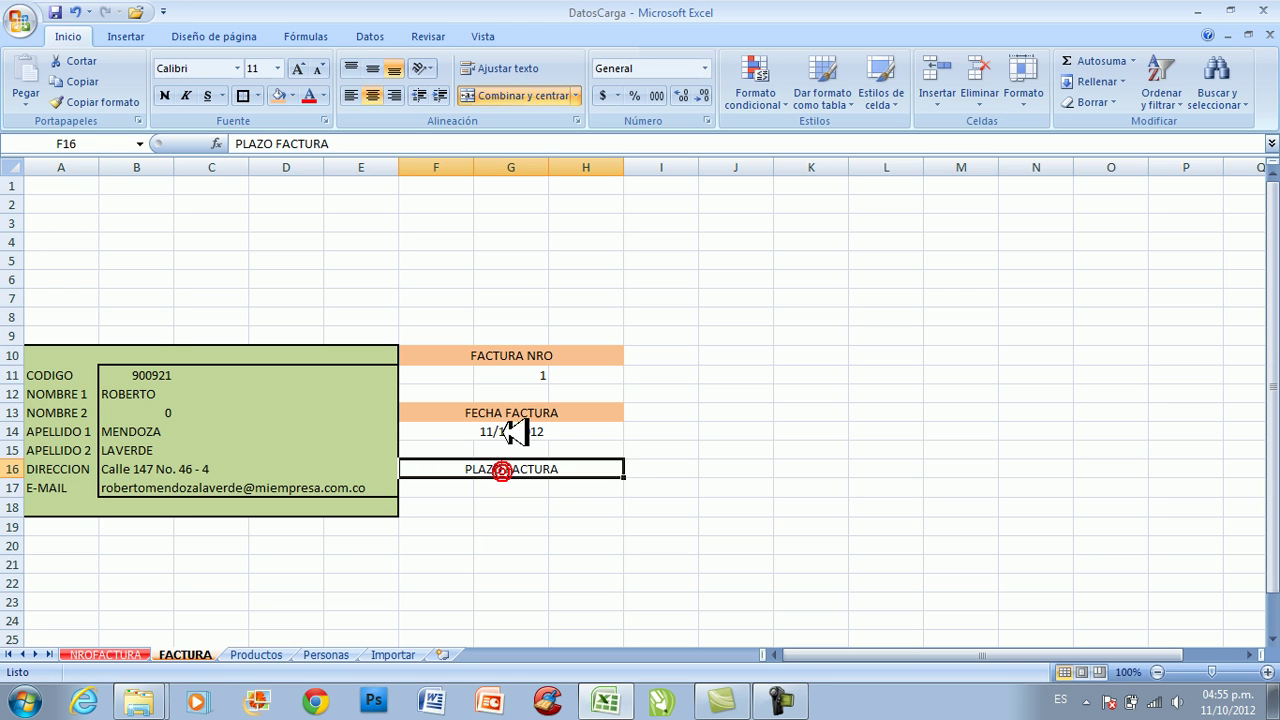
left_click(280, 95)
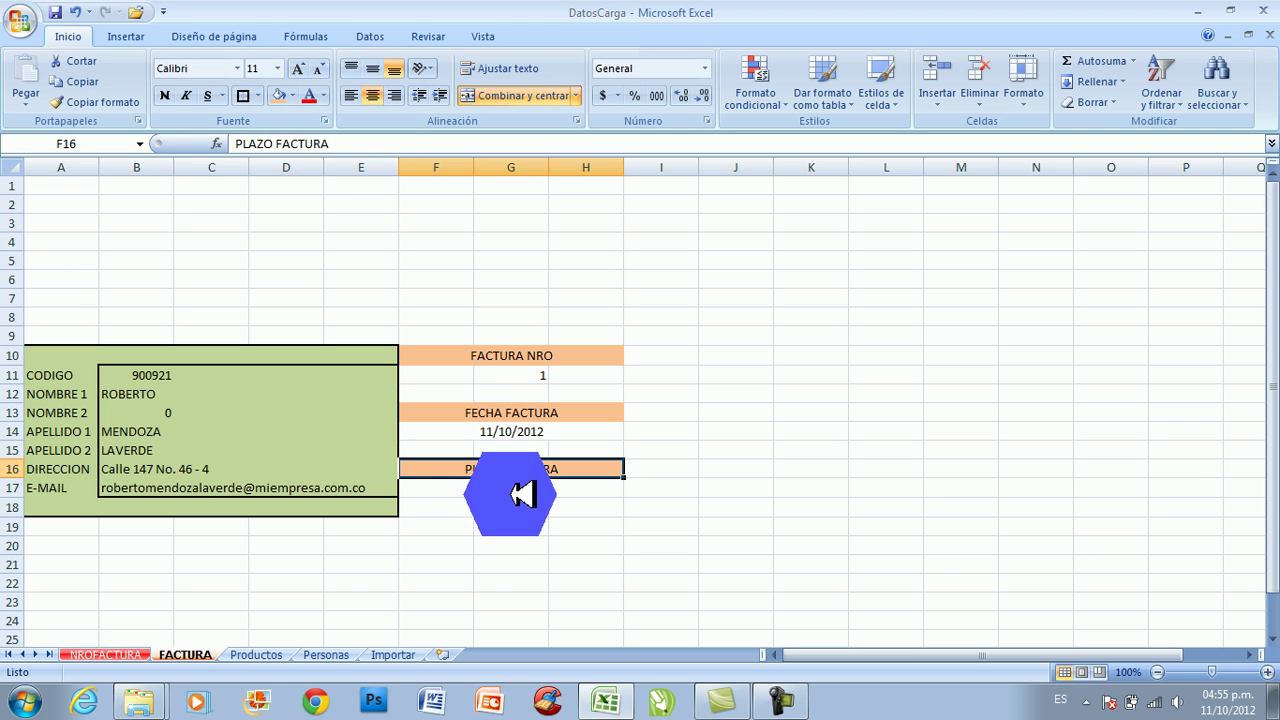
- Enter the payment term 30 in G17
left_click(512, 489)
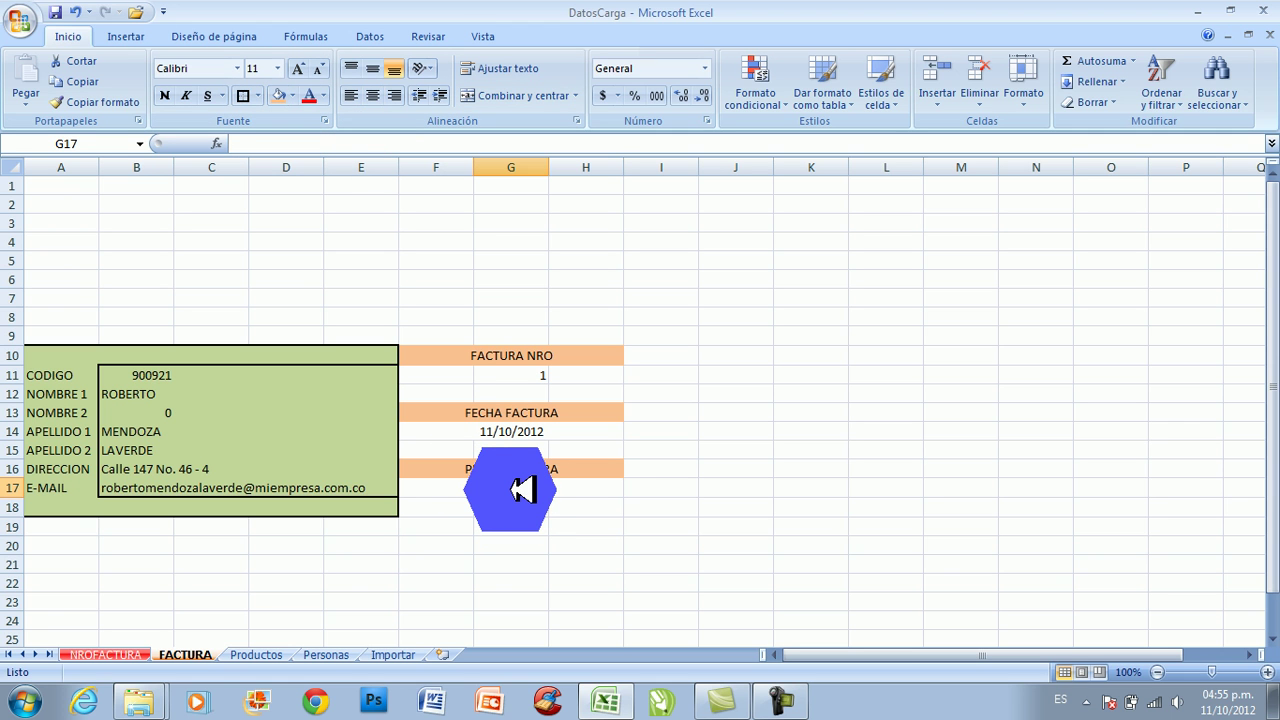
type("30")
key("Return")
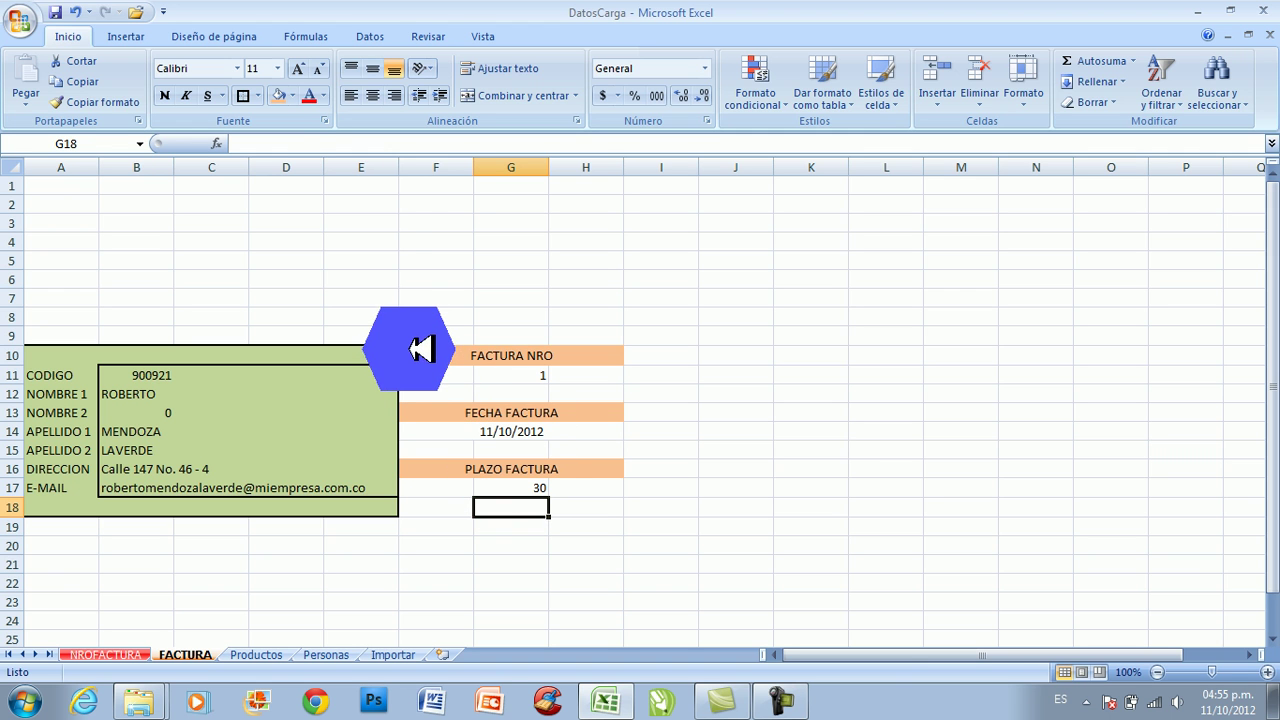
- Put a thick box border around the invoice block F10:H18
left_click_drag(409, 350, 610, 510)
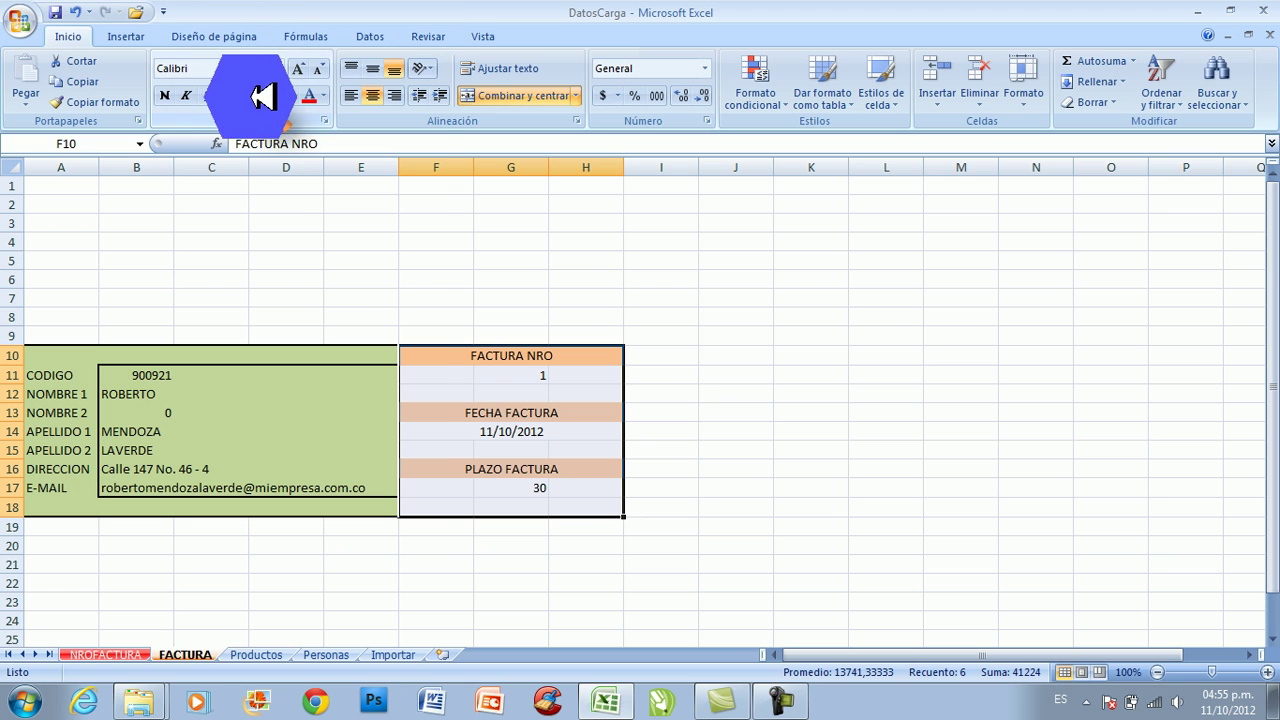
left_click(257, 96)
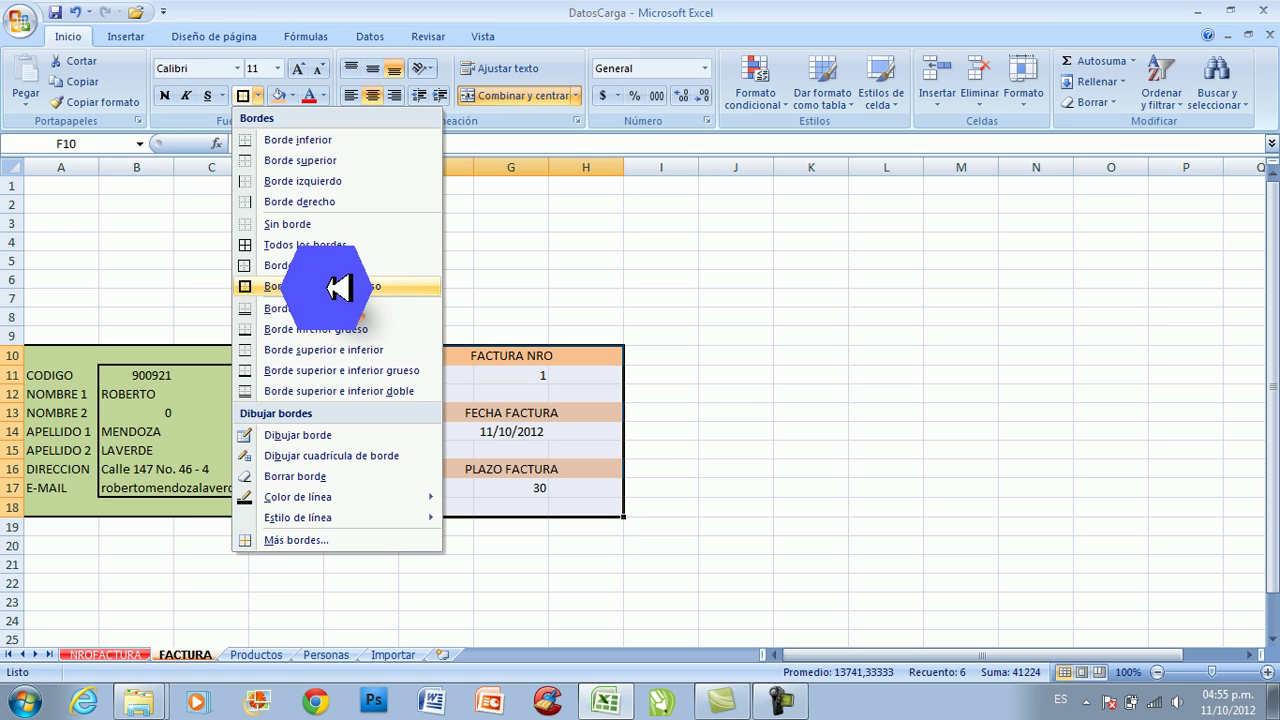
left_click(340, 287)
left_click(660, 545)
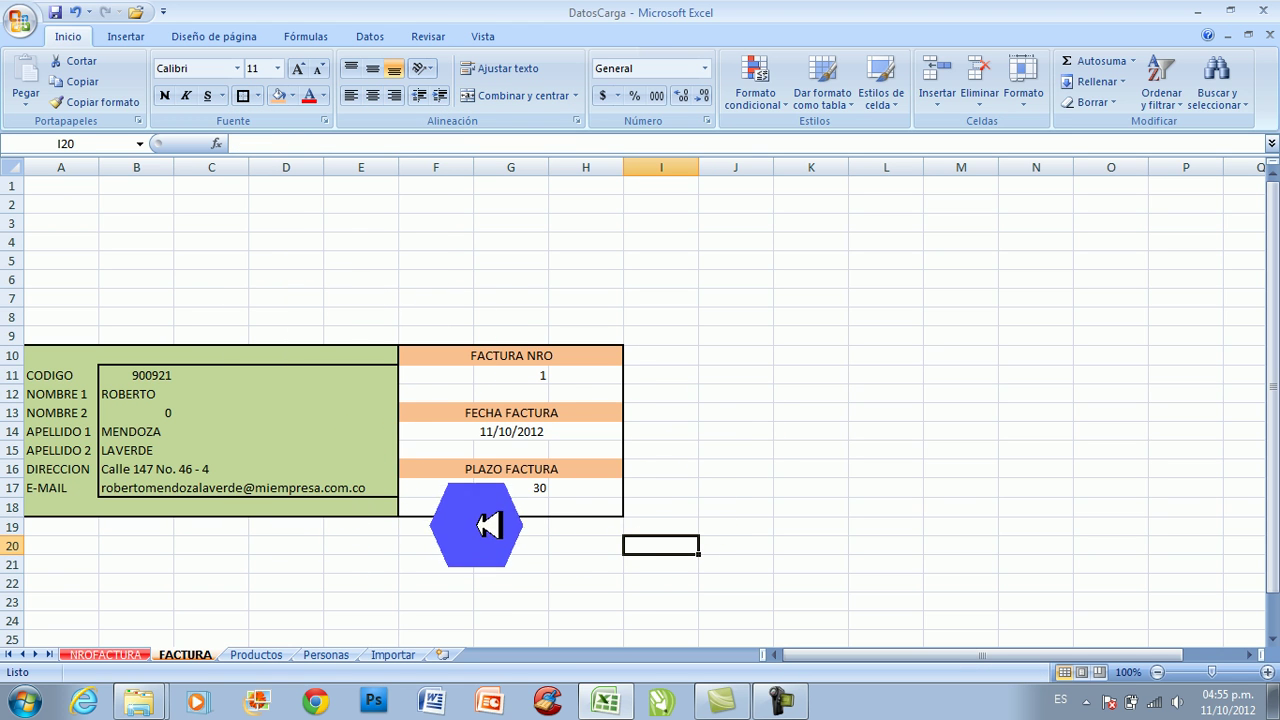
- Select cell A1 at the sheet's top-left for the logo
left_click_drag(80, 185, 80, 210)
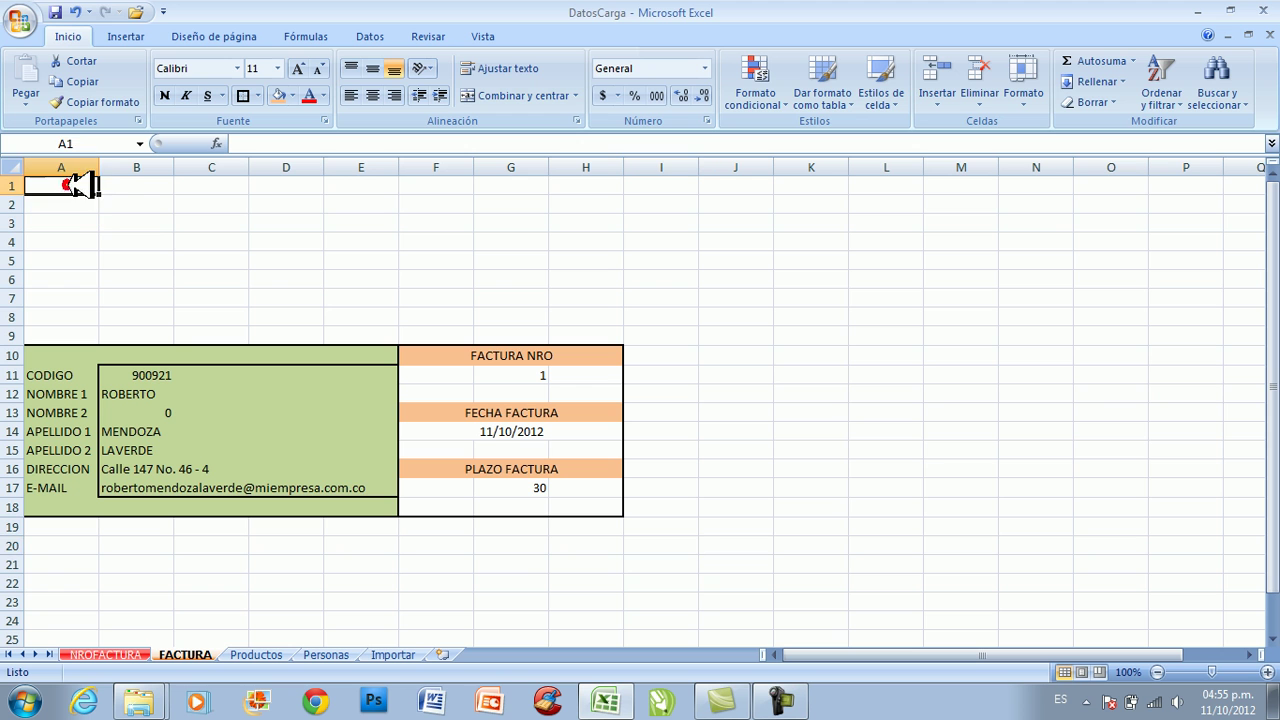
left_click(205, 200)
left_click(90, 181)
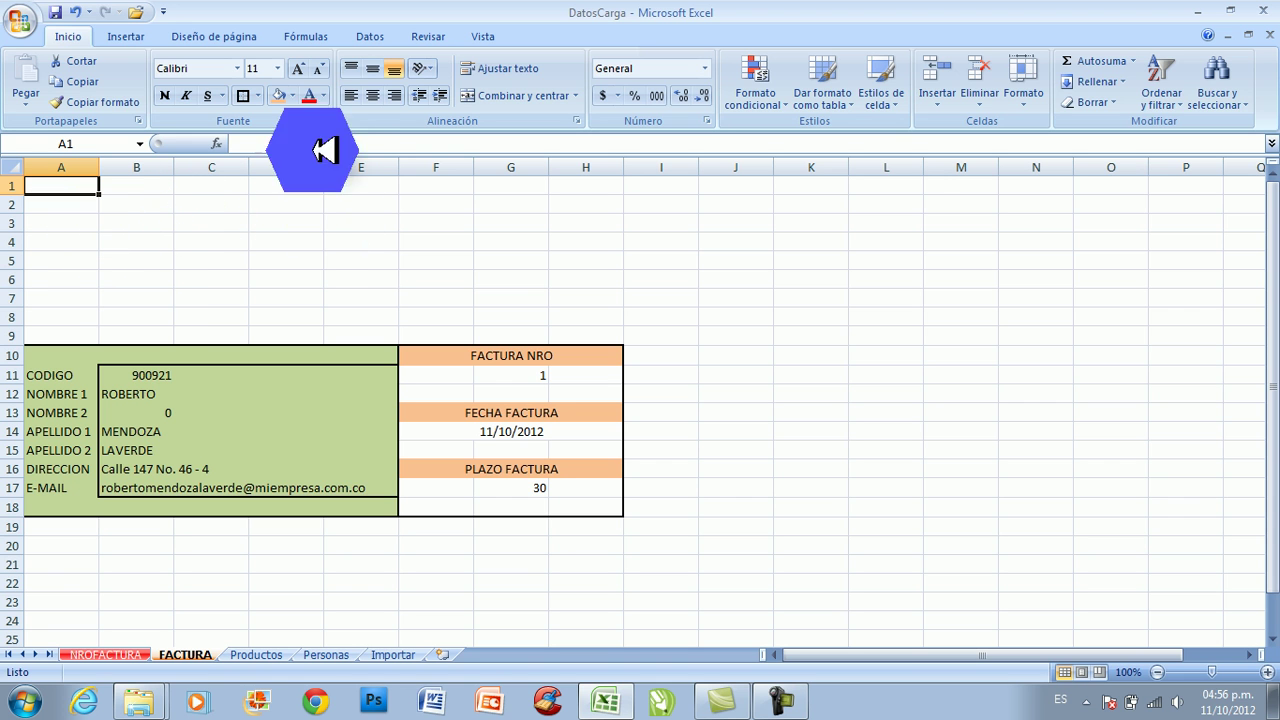
- Browse the picture dialog to D: > informacion disco 2 maquina Lg > año 2012 > mes 01
left_click(128, 37)
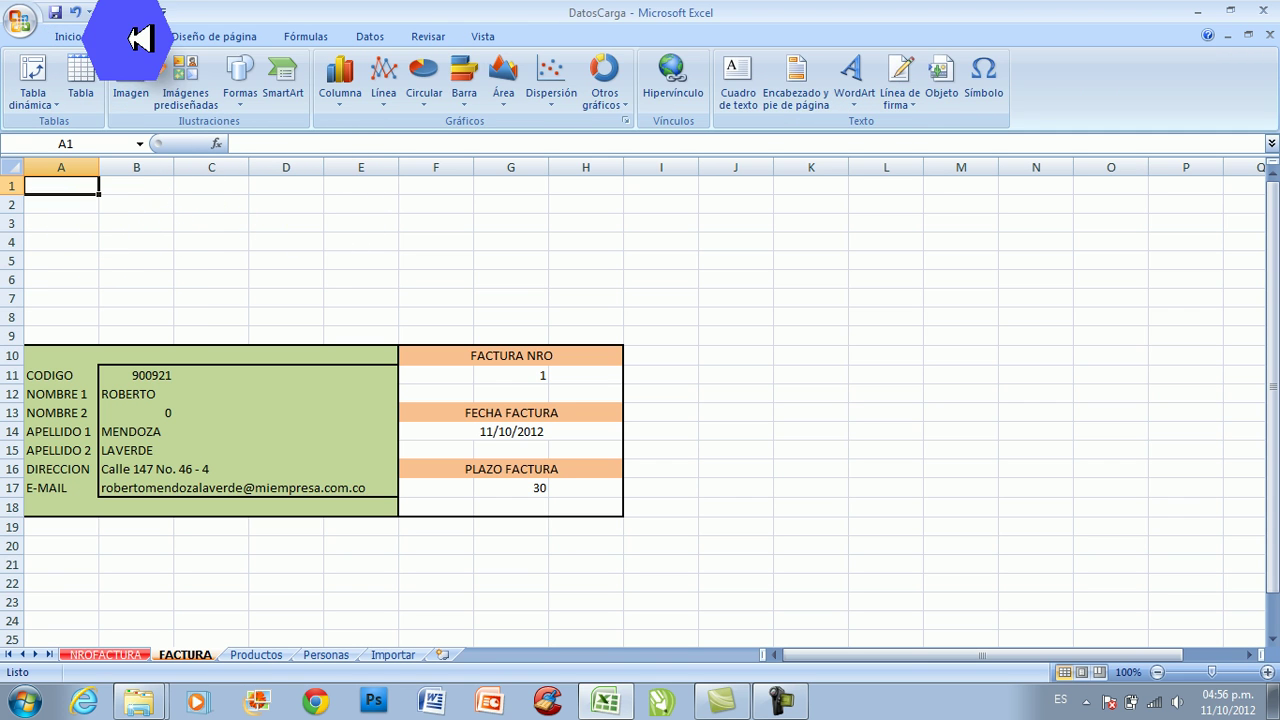
left_click(146, 102)
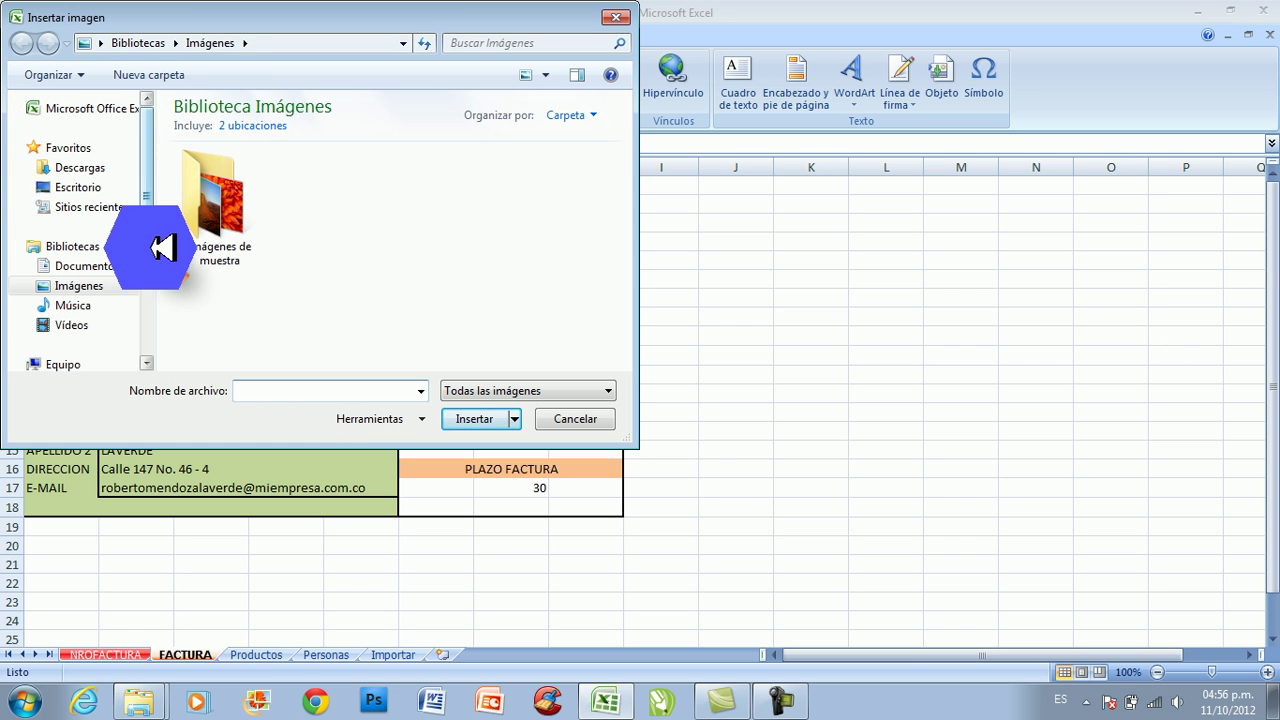
scroll(150, 250, "down", 5)
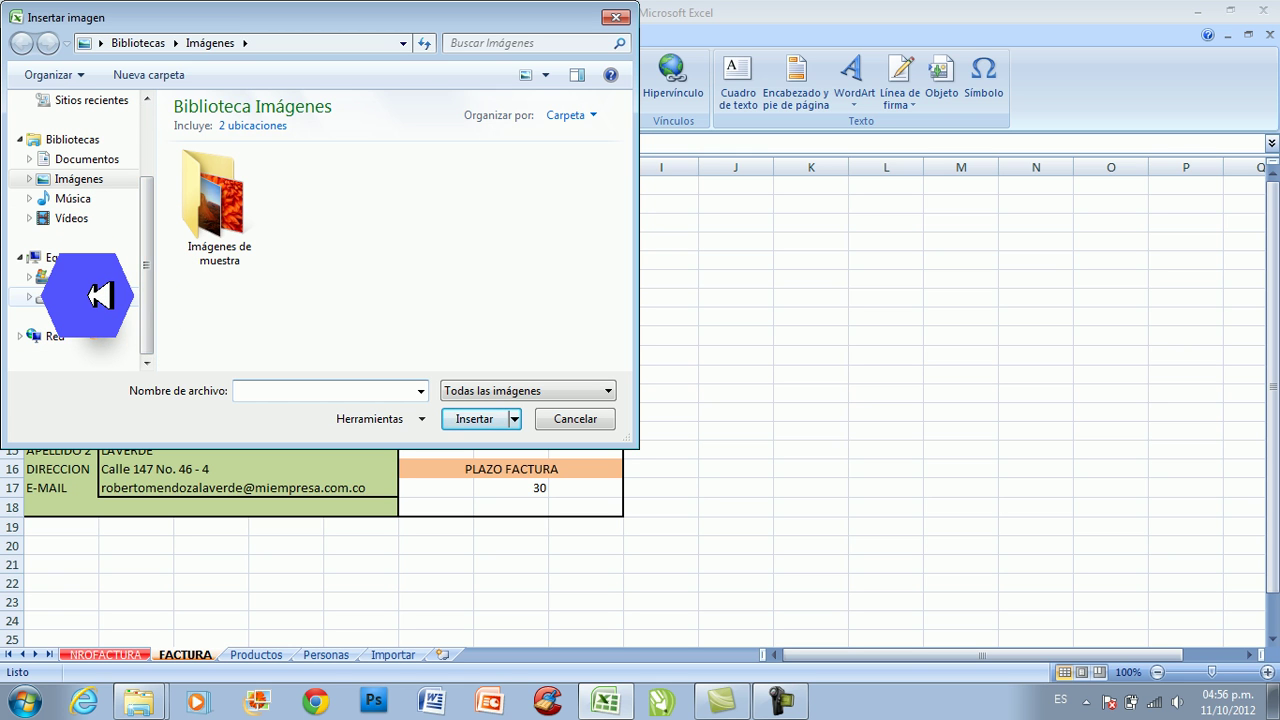
left_click(100, 296)
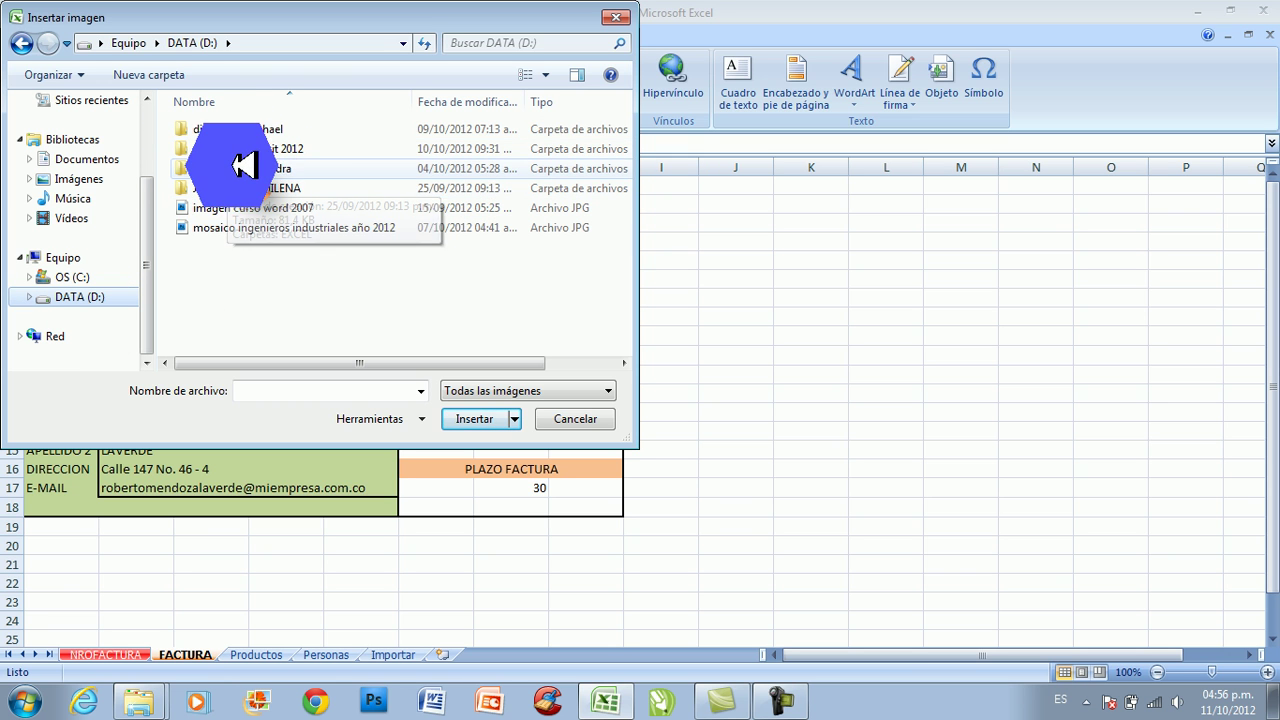
left_click(238, 169)
double_click(238, 169)
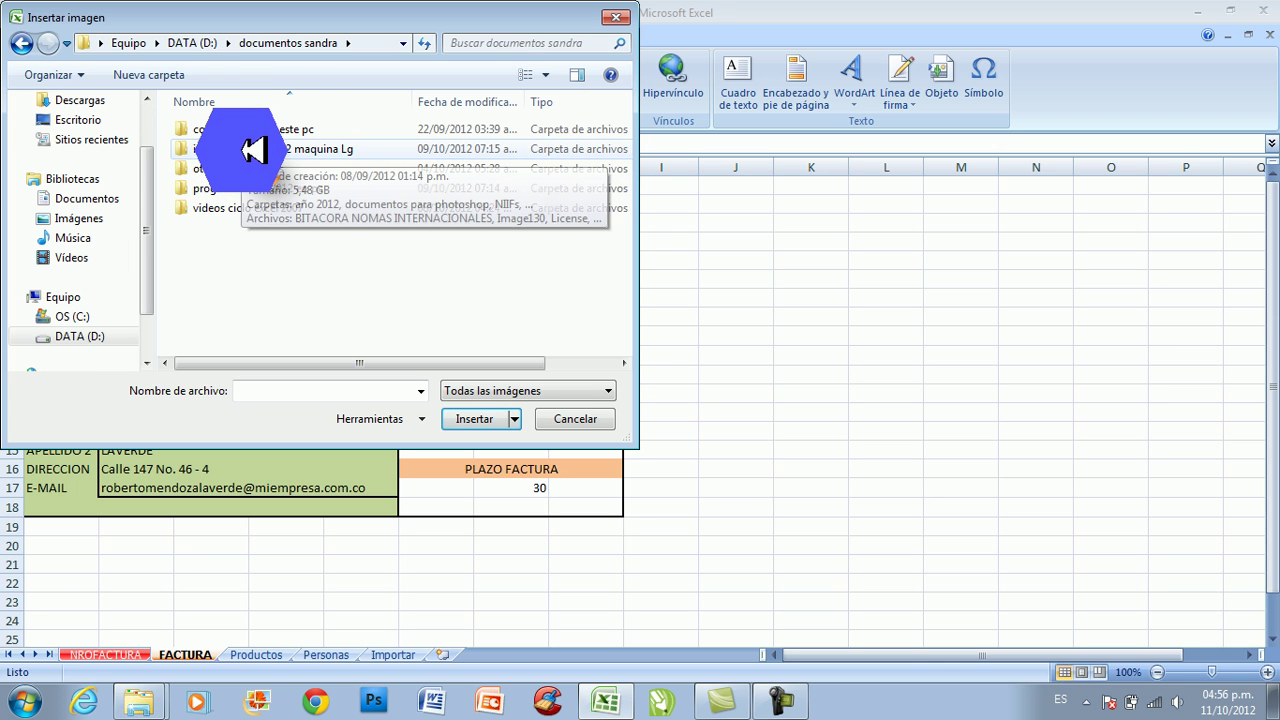
double_click(252, 149)
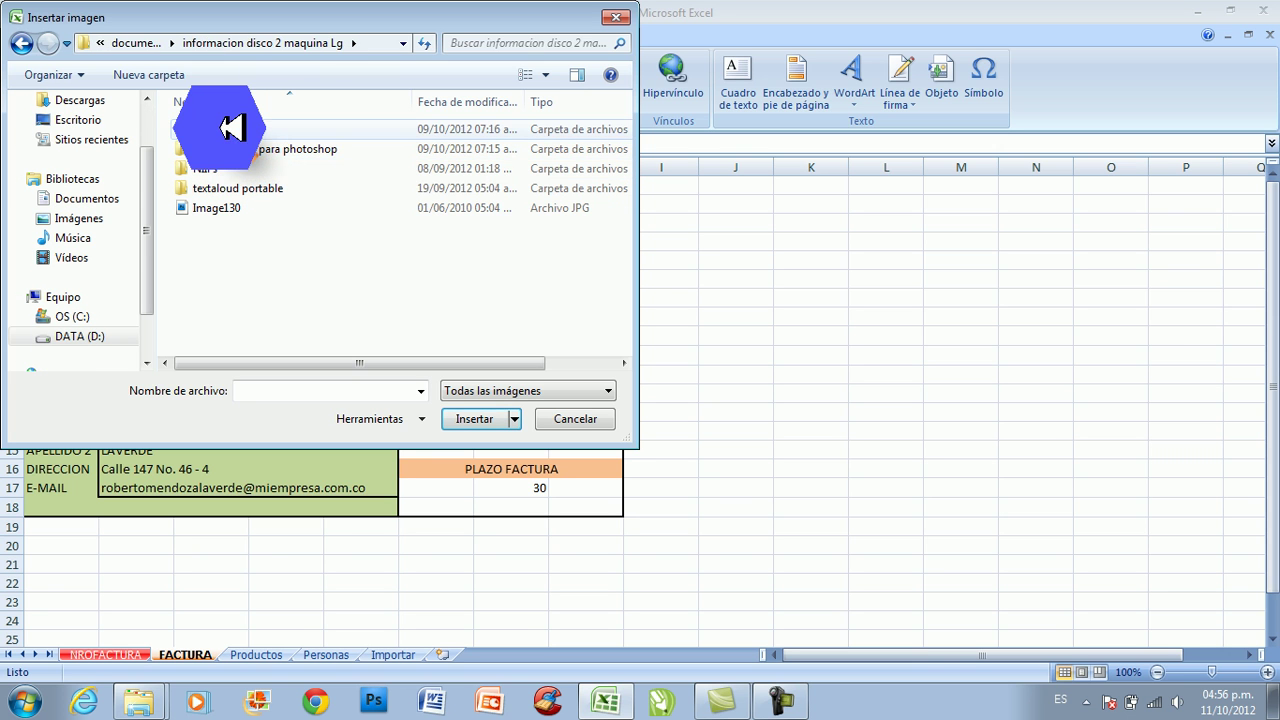
double_click(232, 128)
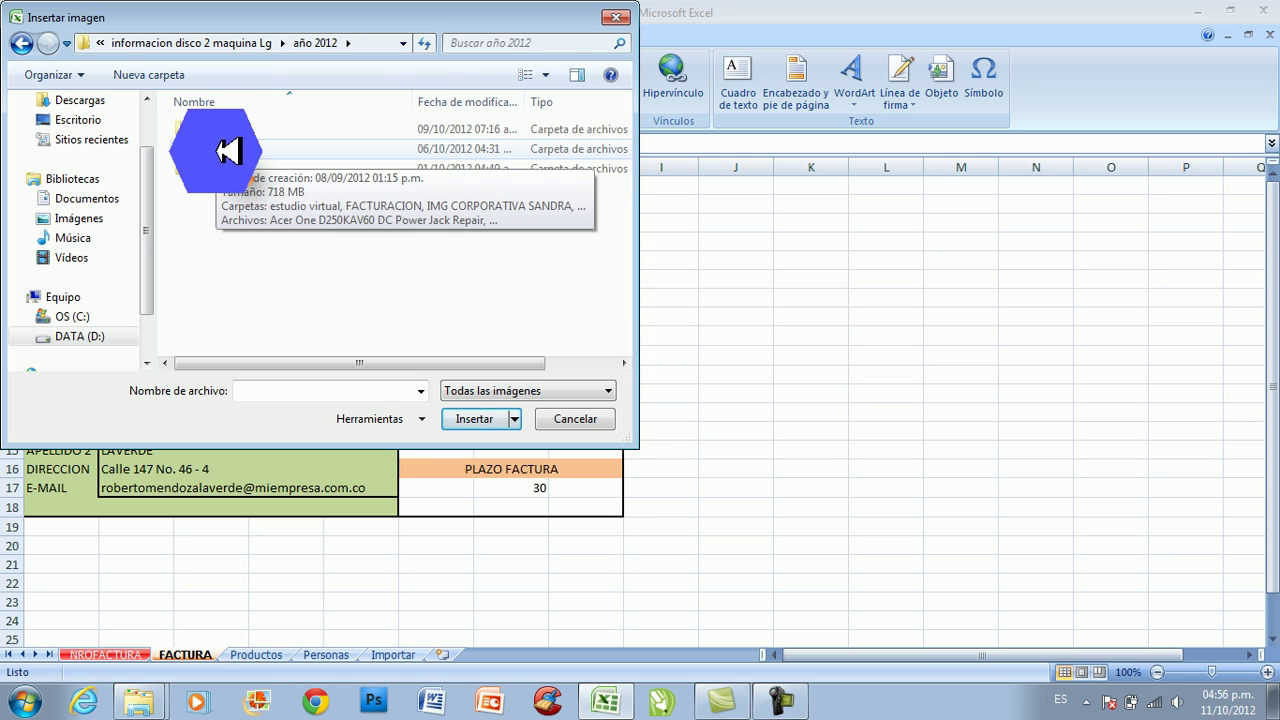
double_click(228, 150)
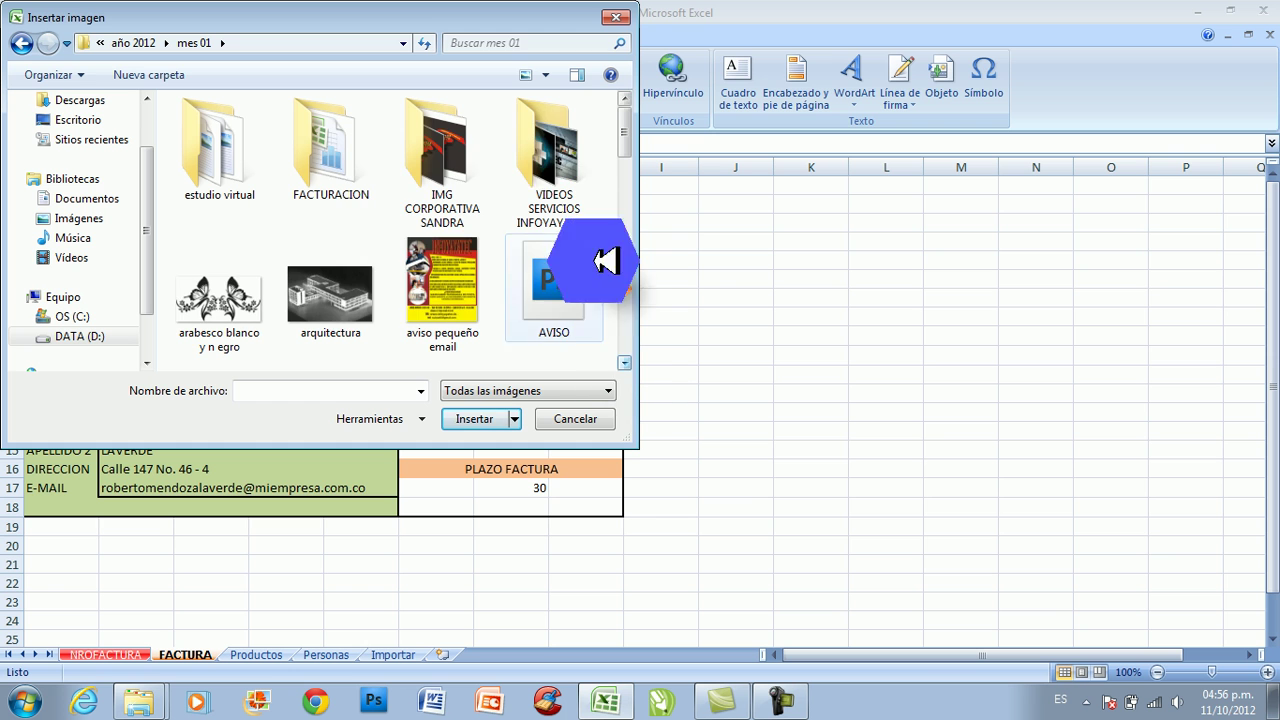
- Insert the LogoEsfera image into the FACTURA sheet
left_click(625, 362)
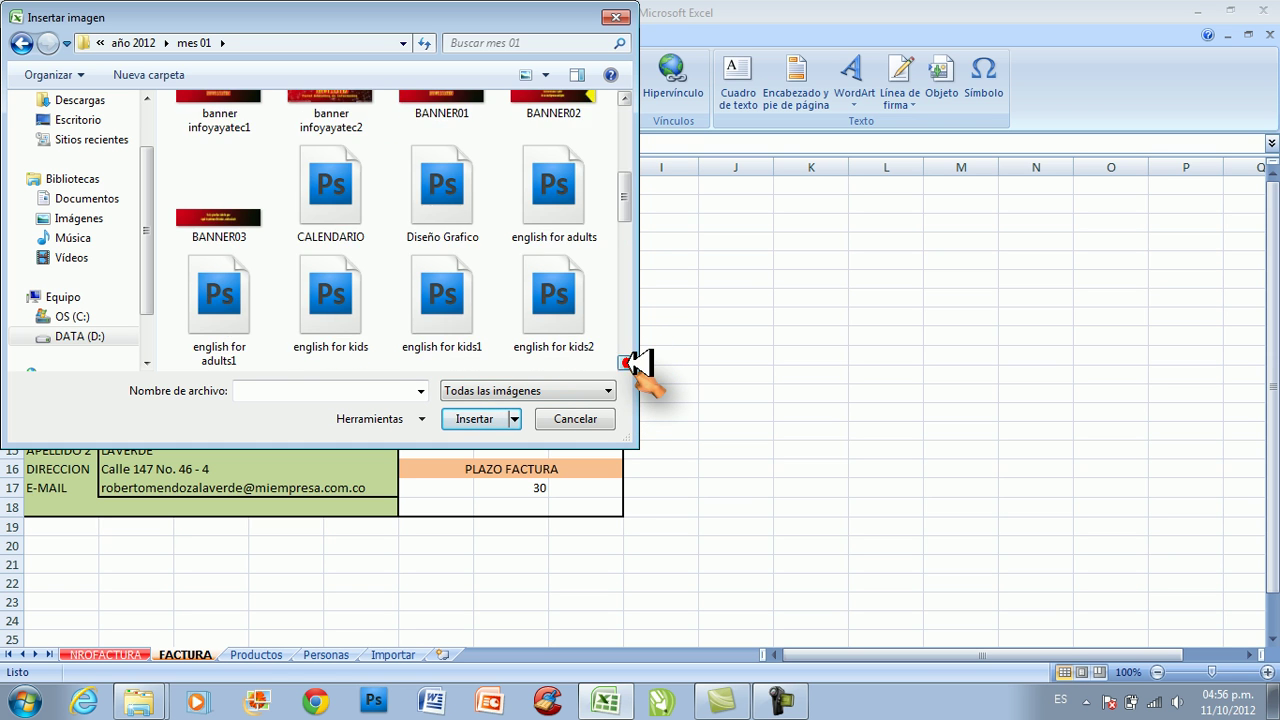
left_click(625, 362)
left_click(625, 362)
left_click(625, 362)
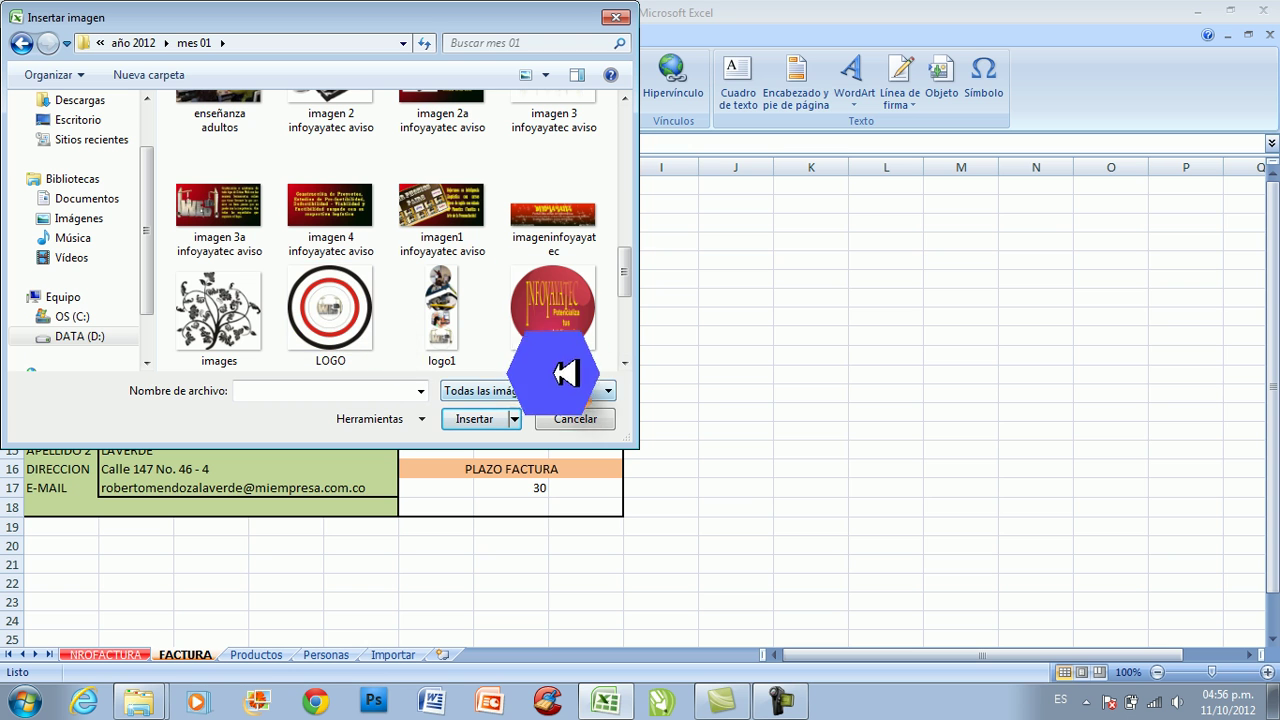
left_click(625, 362)
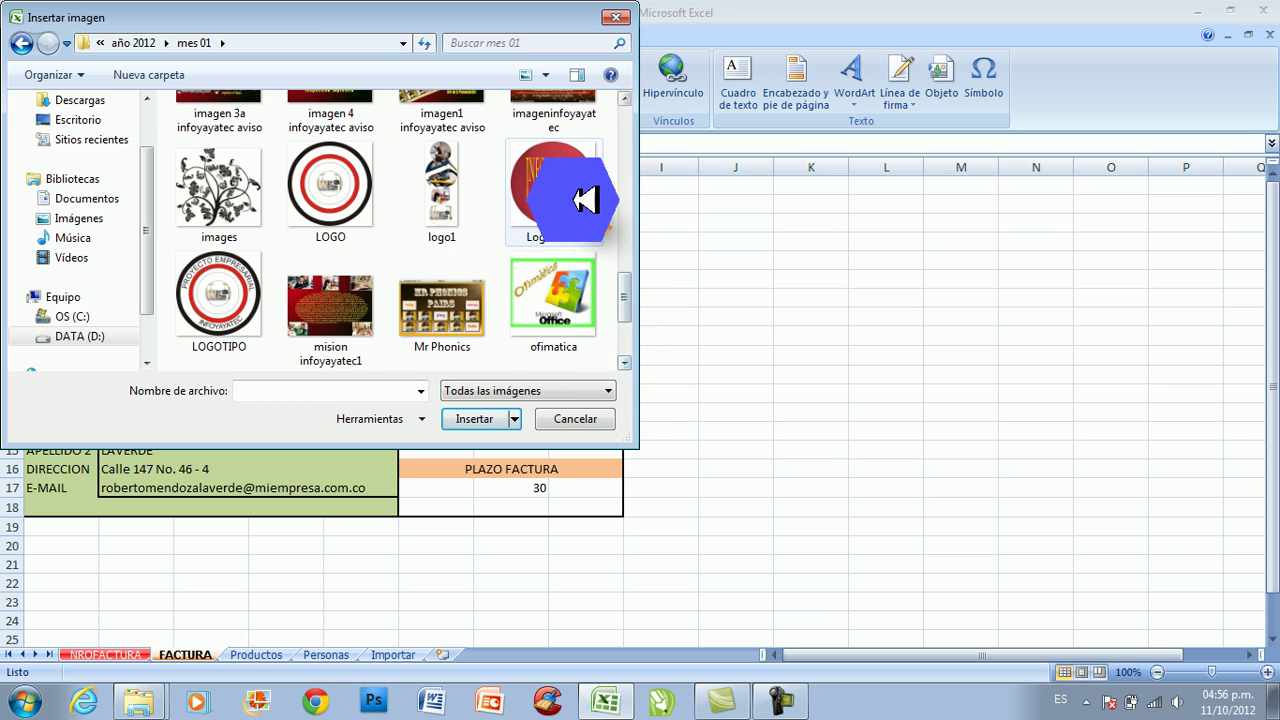
left_click(583, 200)
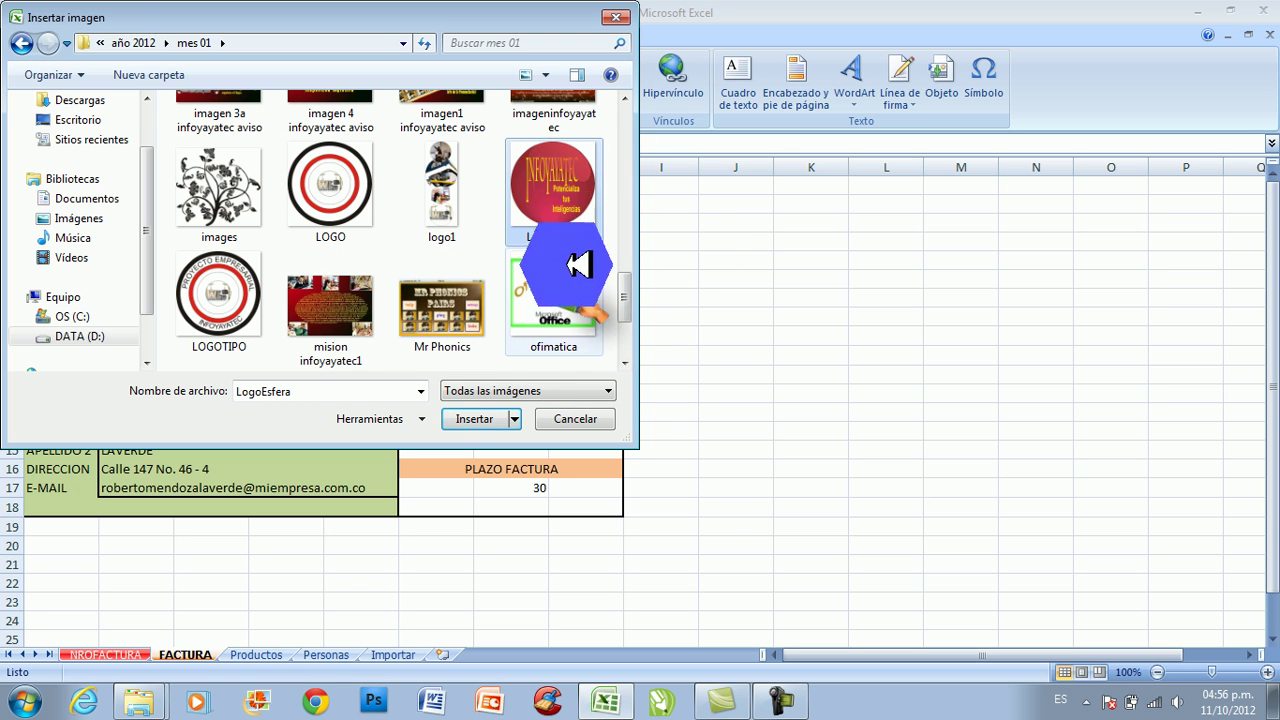
left_click(478, 419)
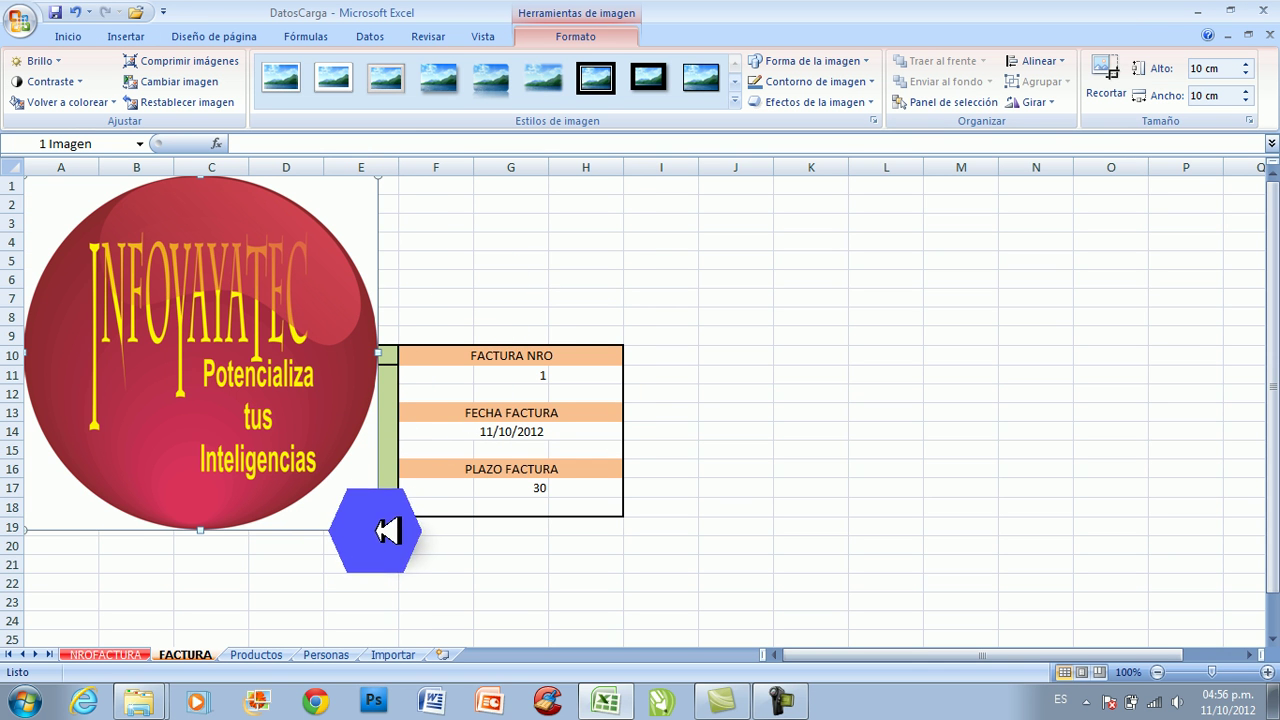
- Resize the INFOYAYATEC logo to about 4.02 cm square in the top-left corner
mouse_move(380, 528)
left_mouse_down()
mouse_move(218, 214)
mouse_move(170, 194)
left_mouse_up()
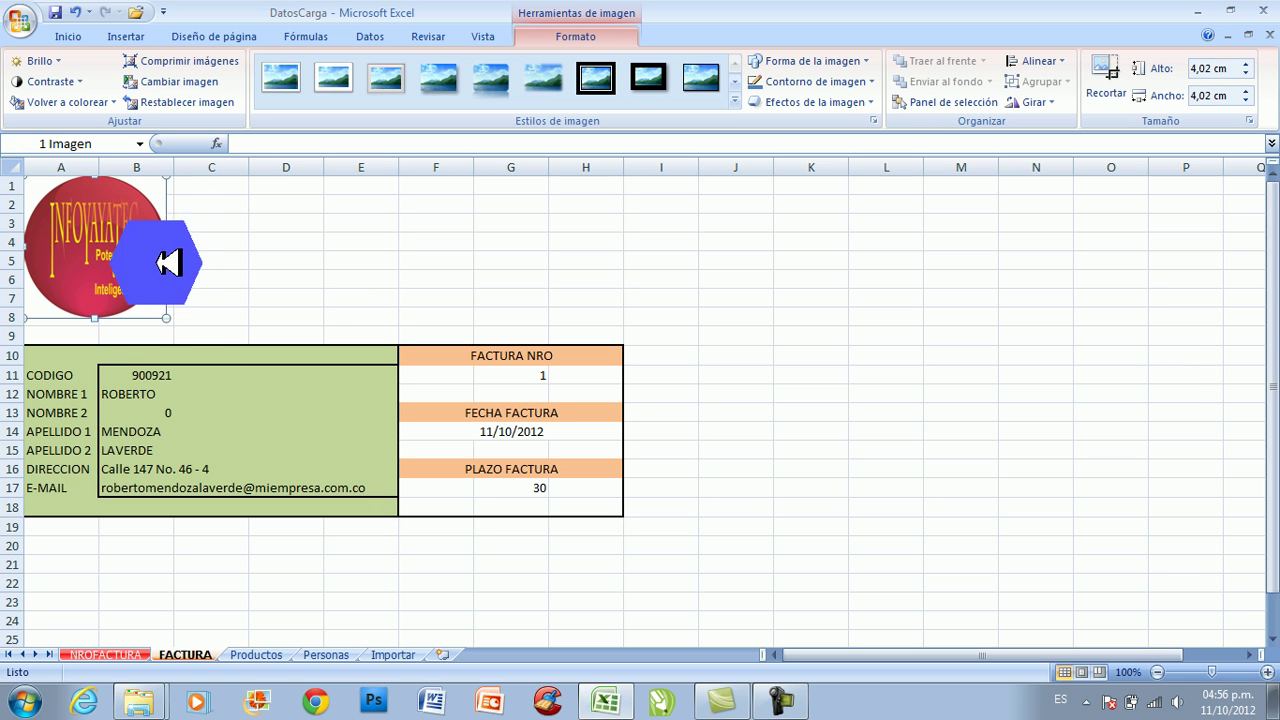
left_click_drag(168, 318, 186, 340)
left_click(258, 305)
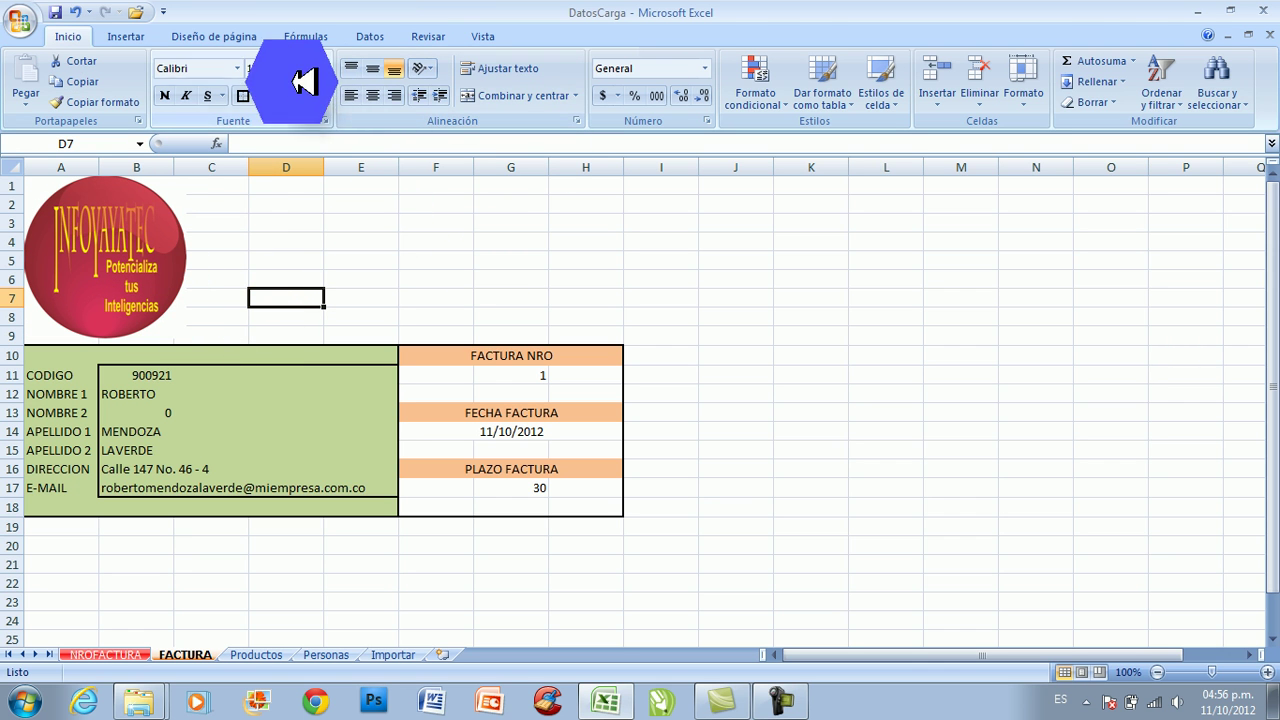
left_click(126, 37)
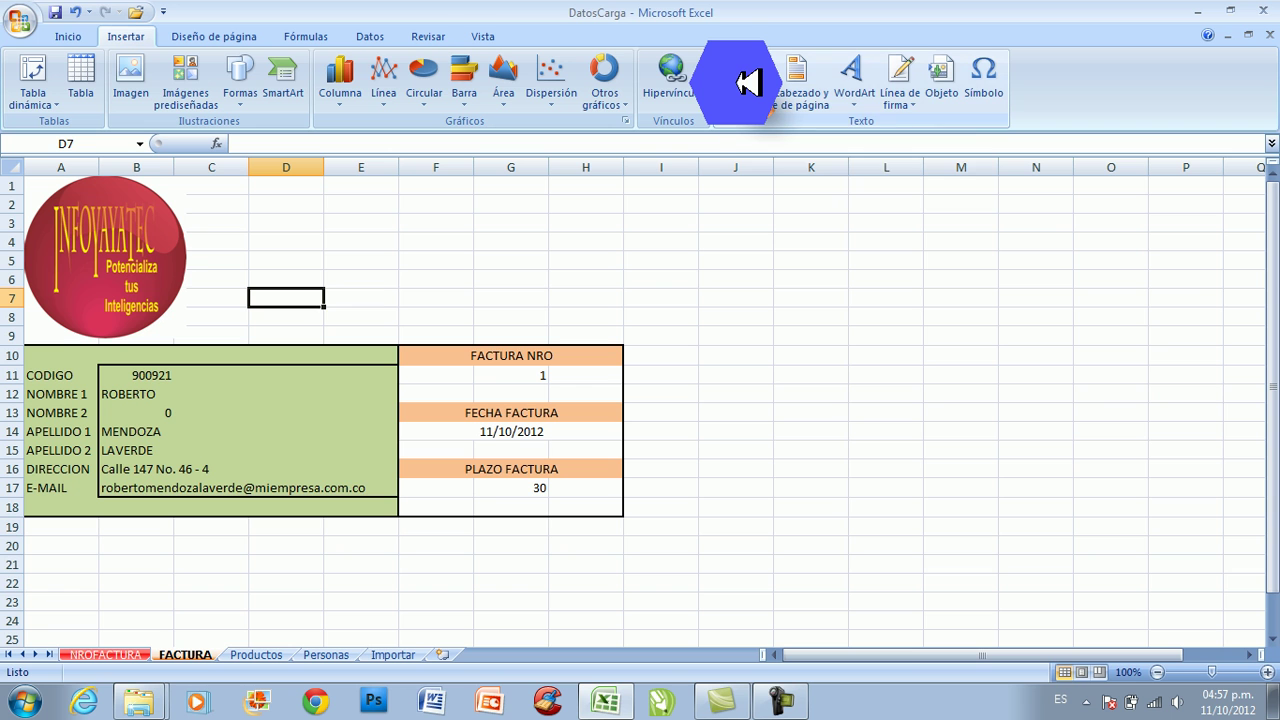
- Draw a centred-text box right of the logo spanning columns C to H
left_click(746, 82)
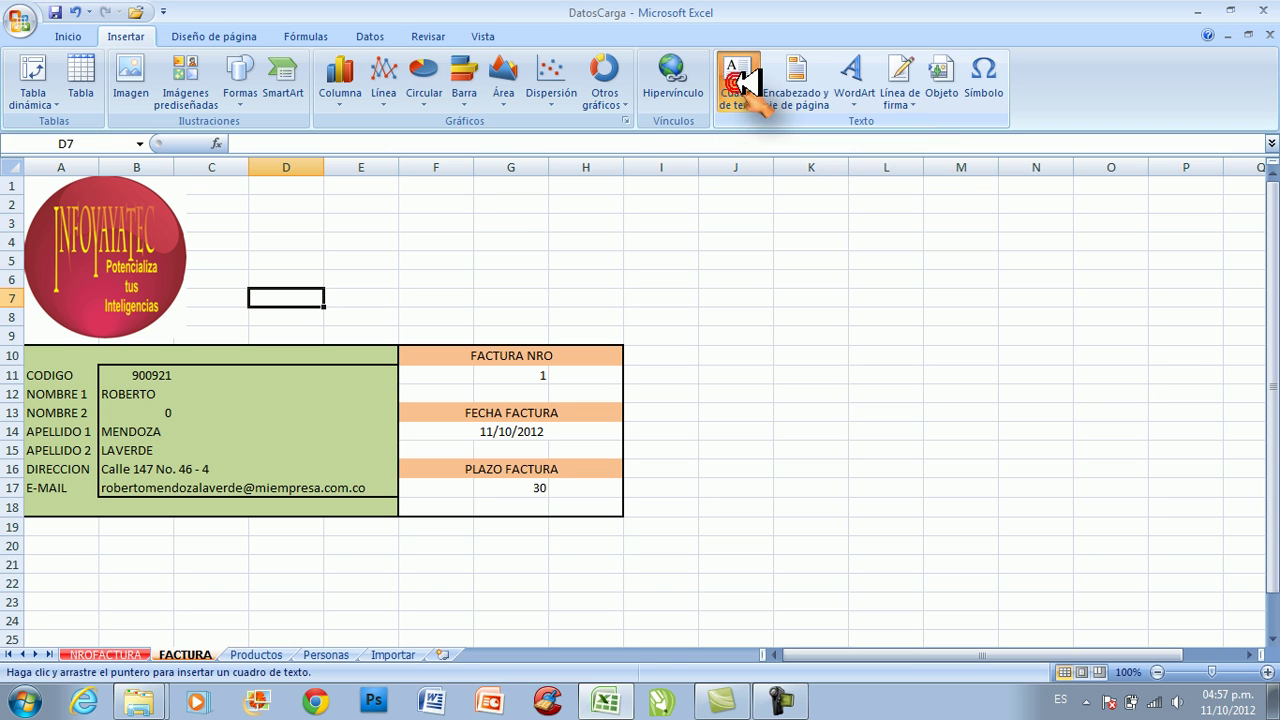
left_click_drag(199, 184, 617, 334)
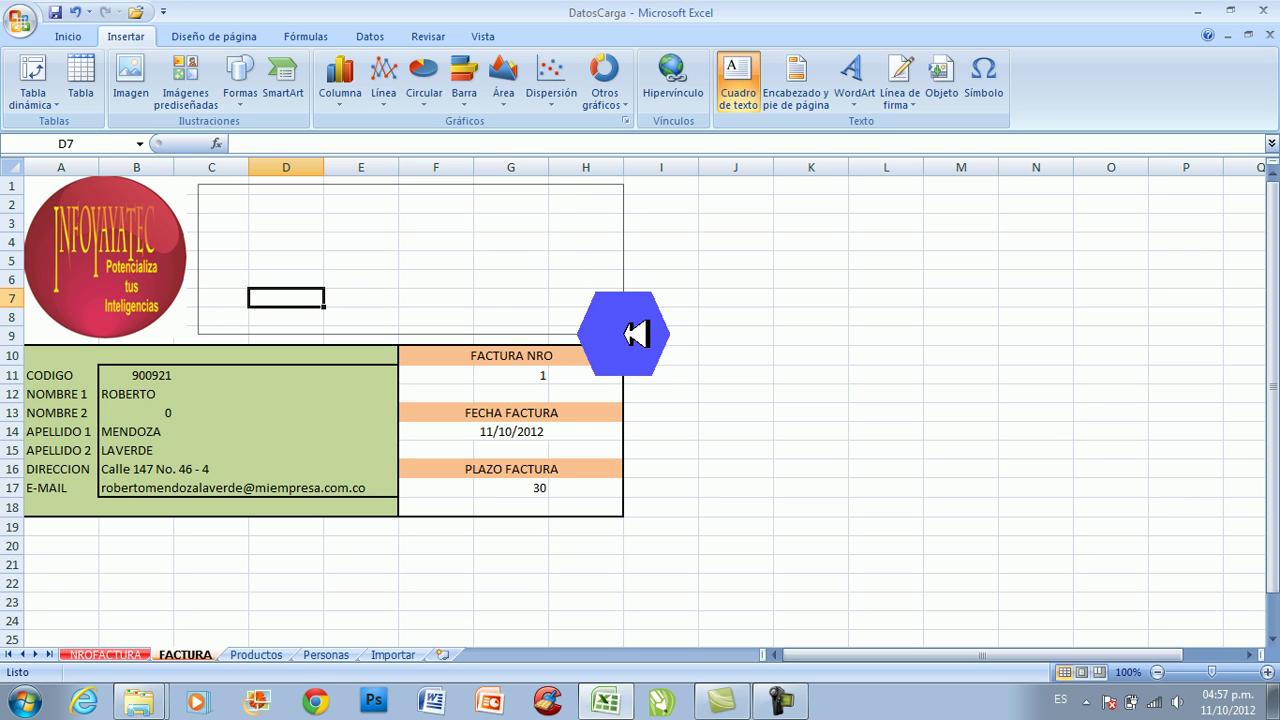
left_click_drag(636, 334, 624, 335)
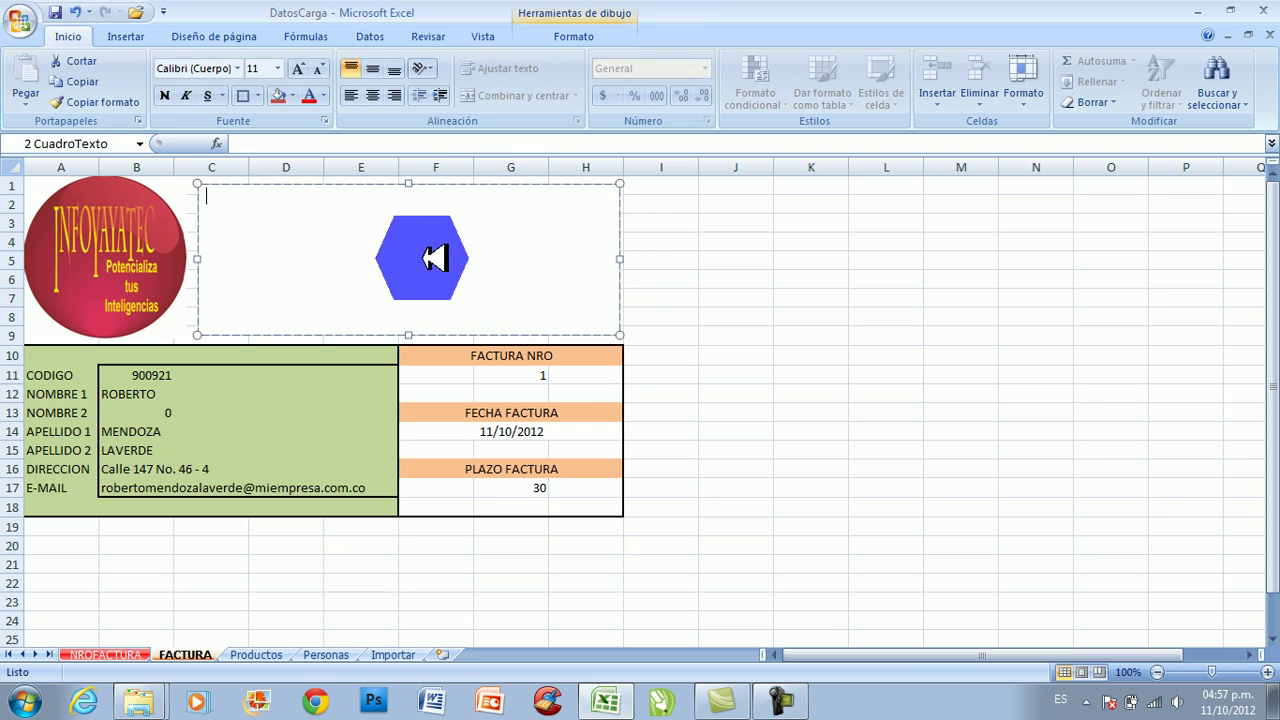
left_click(372, 96)
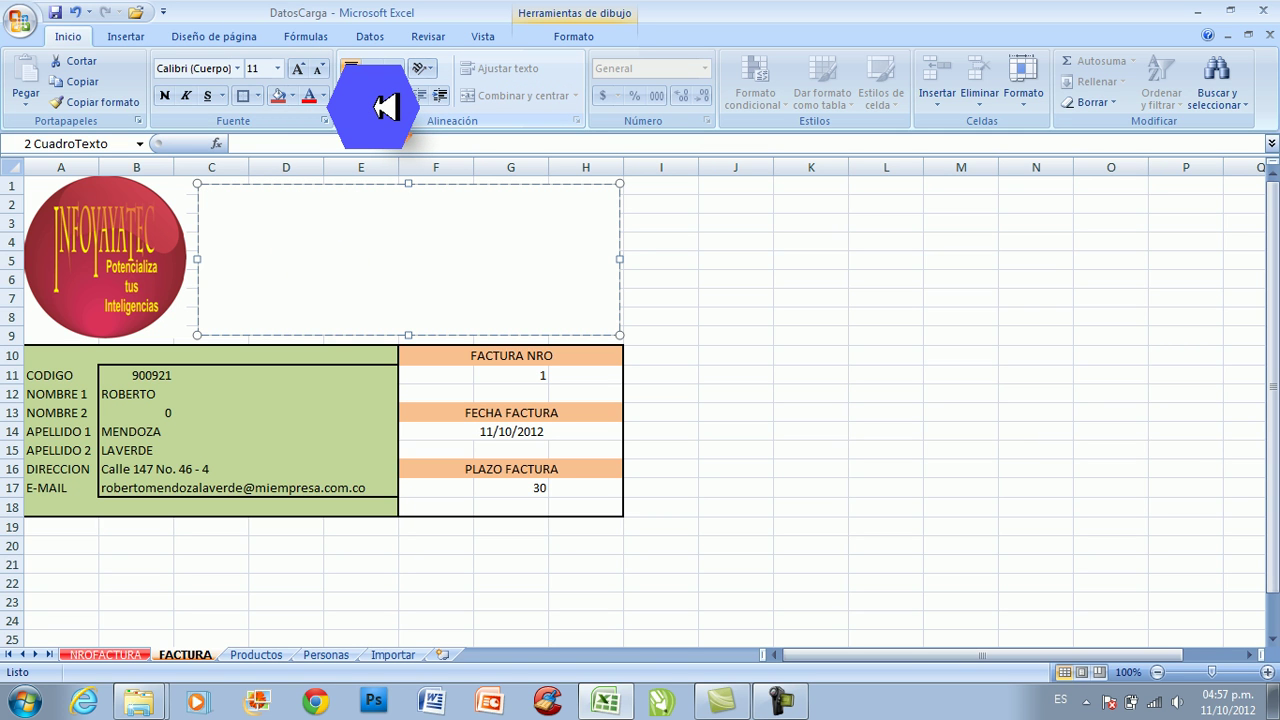
- Type the heading PROYECTO EMPRESARIAL, INFOYAYATEC and the company's NIT number
type("p")
type("RO")
key("BackSpace")
type("OYECTO EMPRESARIAL")
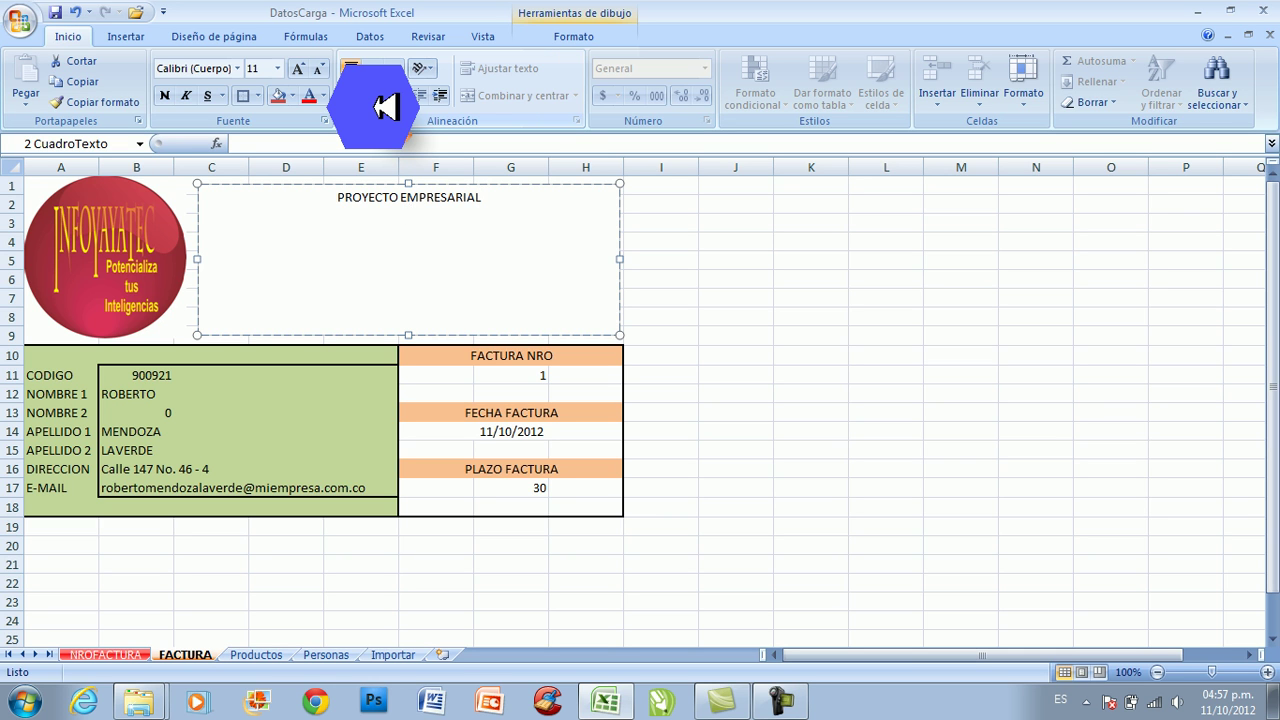
type(" BELLEZA S")
key("BackSpace")
key("BackSpace")
key("BackSpace")
key("BackSpace")
key("BackSpace")
key("BackSpace")
key("BackSpace")
key("BackSpace")
key("BackSpace")
key("BackSpace")
type("OYAYATEC")
key("Return")
type("NIT. 66778899")
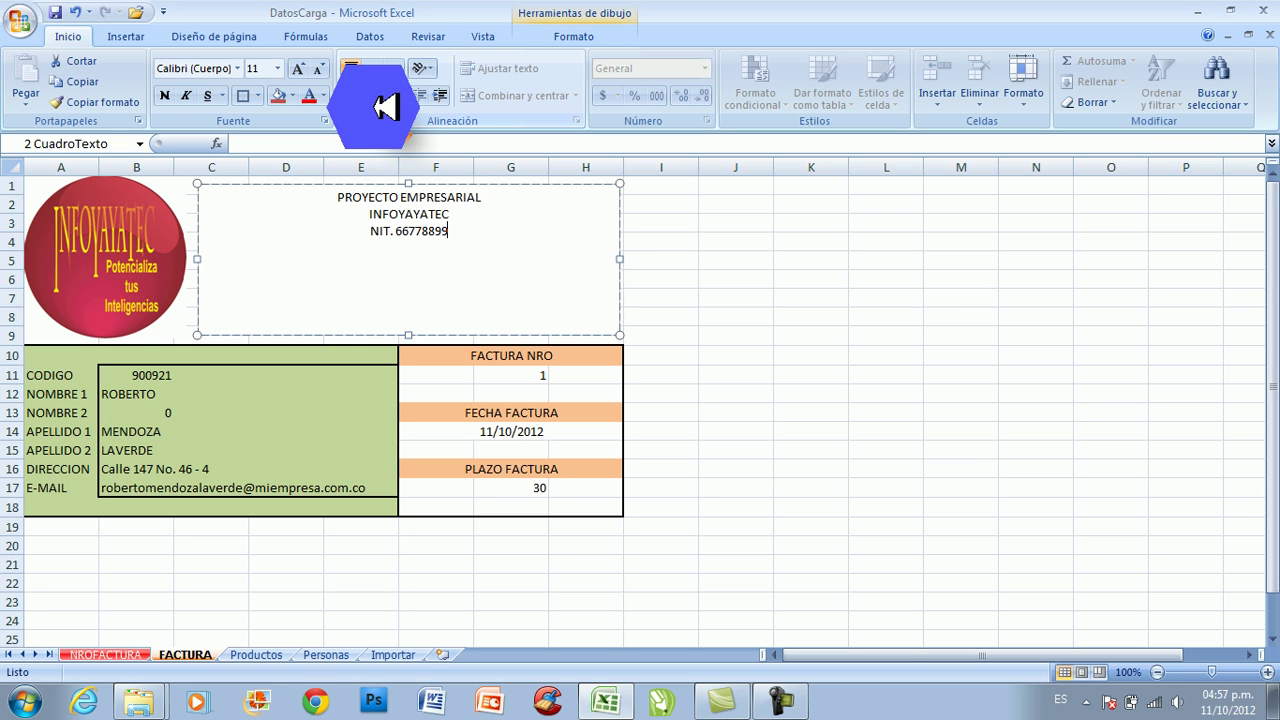
- Add lines for the company's street address, phone number and e-mail address
key("Return")
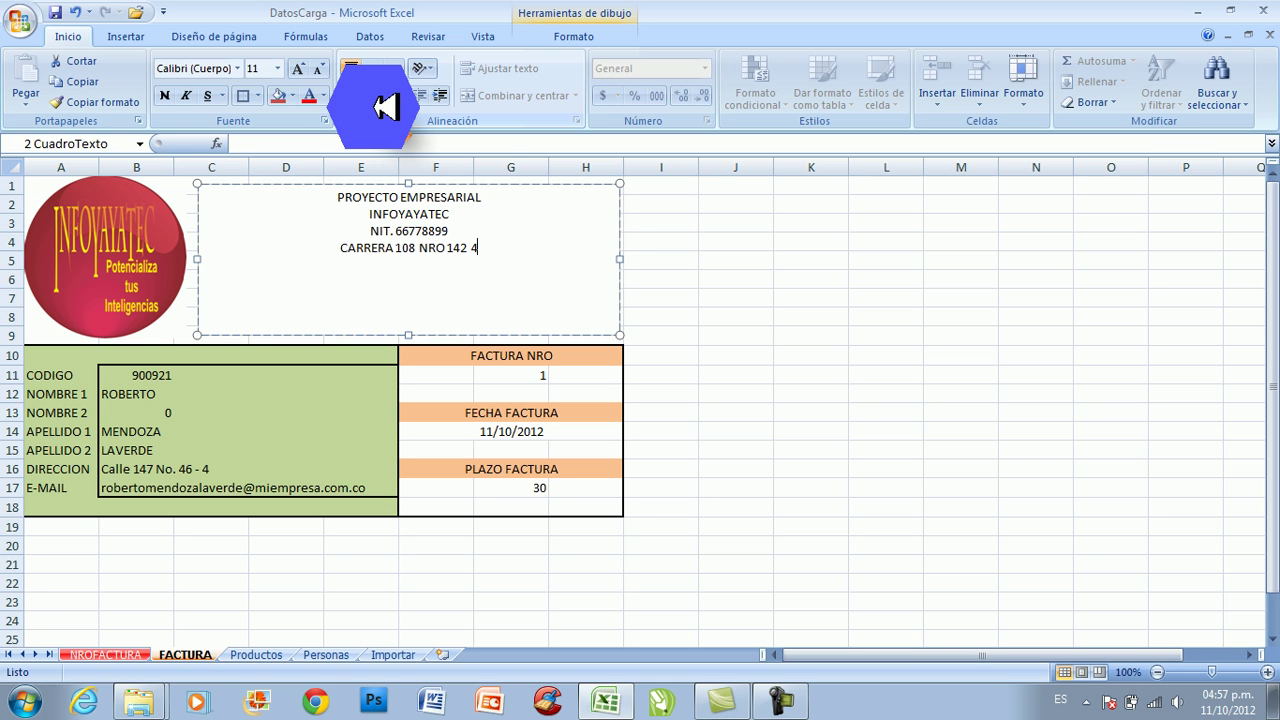
key("Return")
type("TEL 2334455")
key("Return")
type("EMAIL")
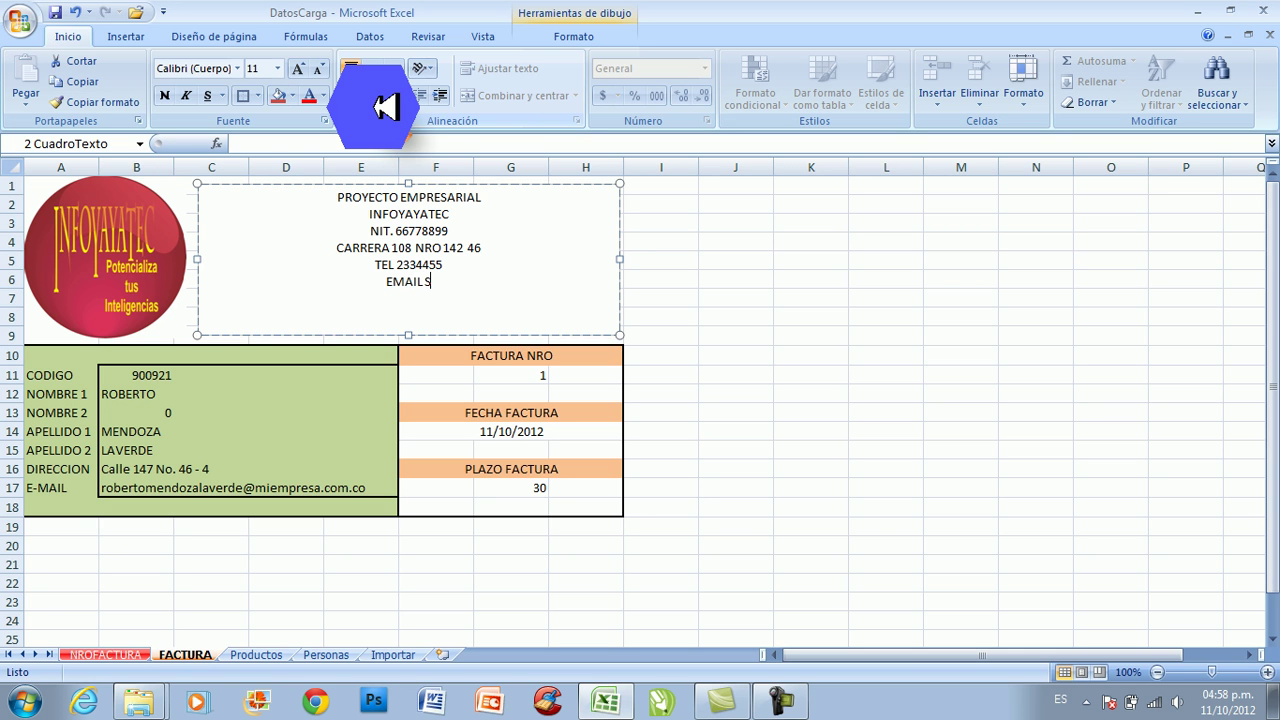
key("Return")
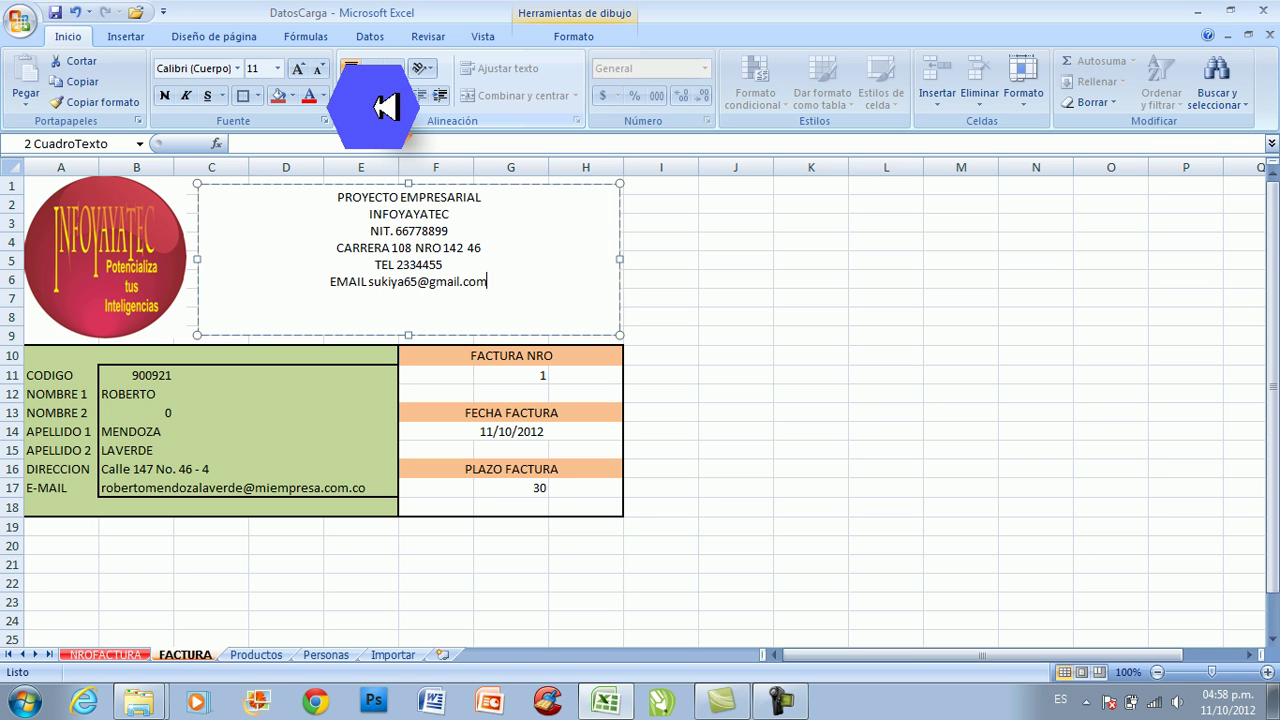
type("WEB")
type("  www.infoyay")
key("BackSpace")
type("tec.tk")
key("Return")
type("BOG")
key("BackSpace")
type("OTA - COLOMBIA - SURAMERICA")
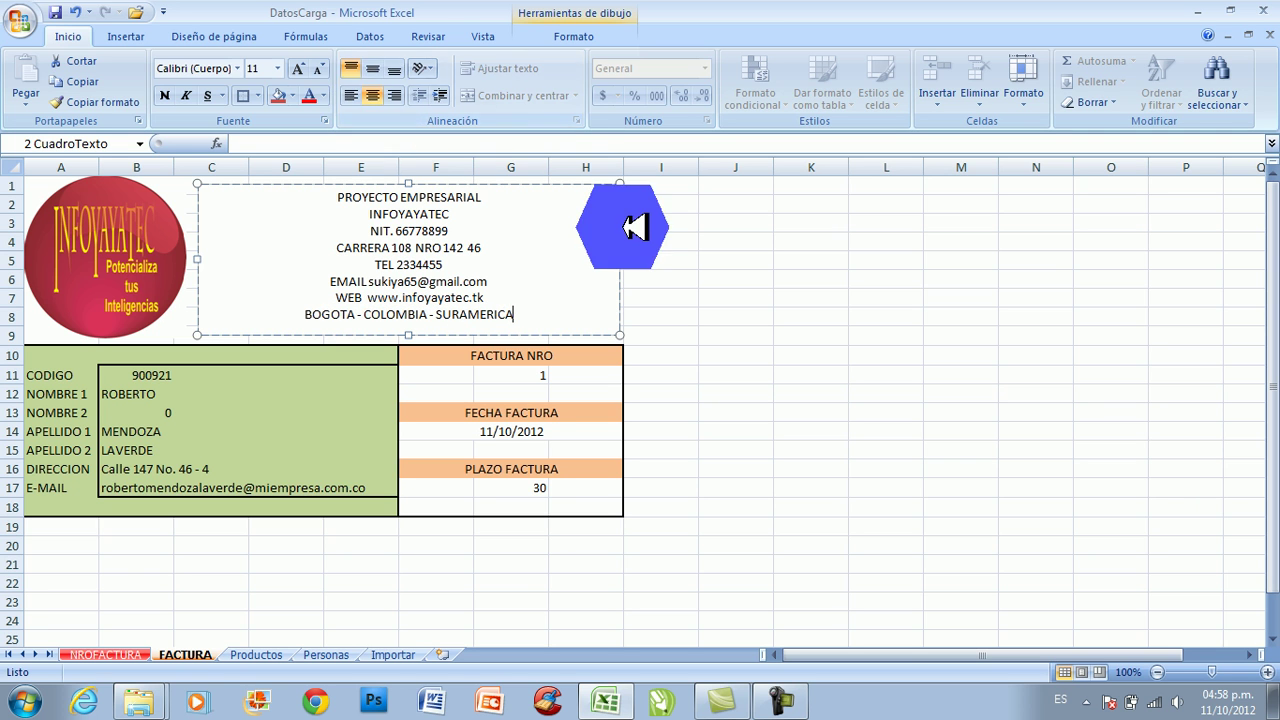
left_click(655, 222)
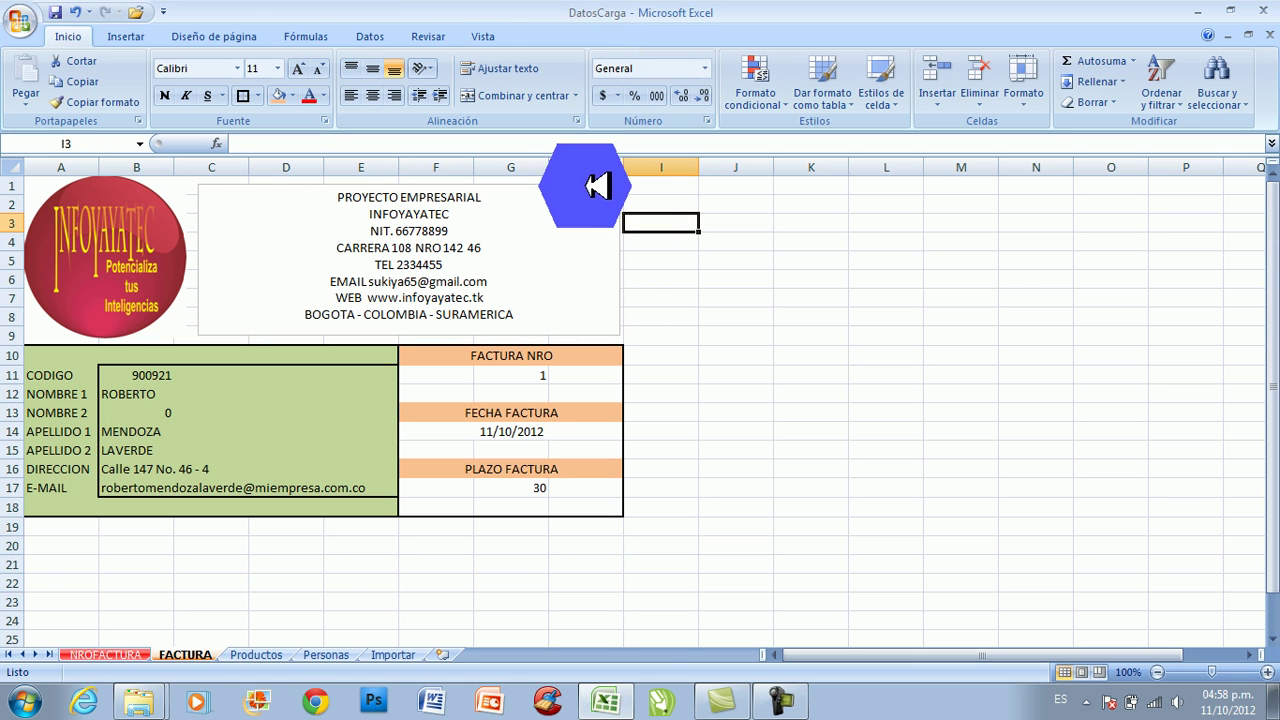
- Apply the teal shape style to the company text box
left_click(575, 205)
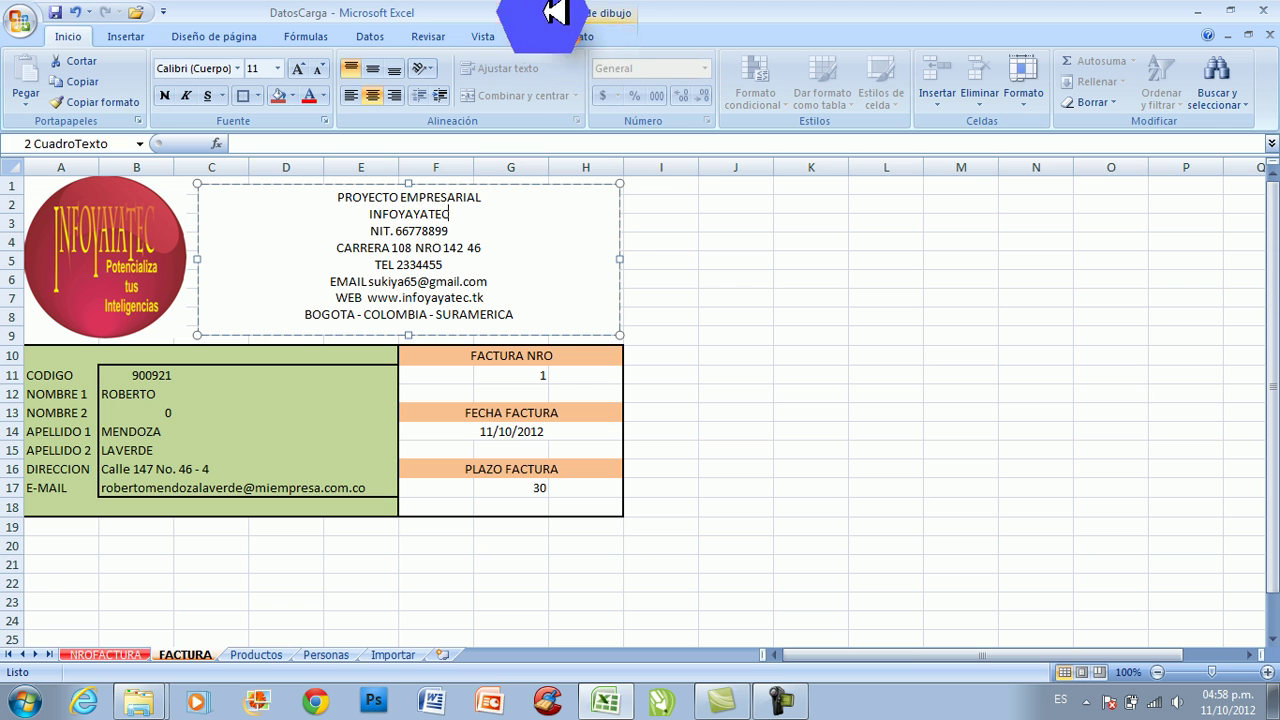
left_click(586, 35)
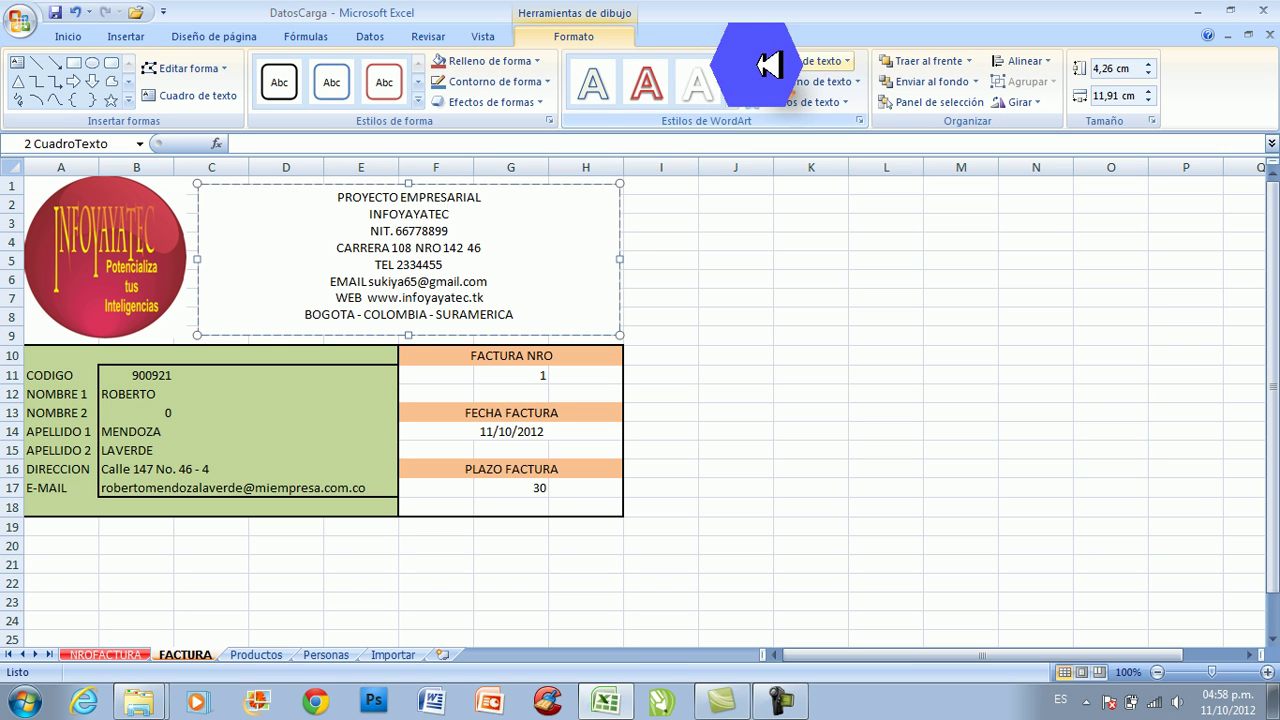
left_click(540, 62)
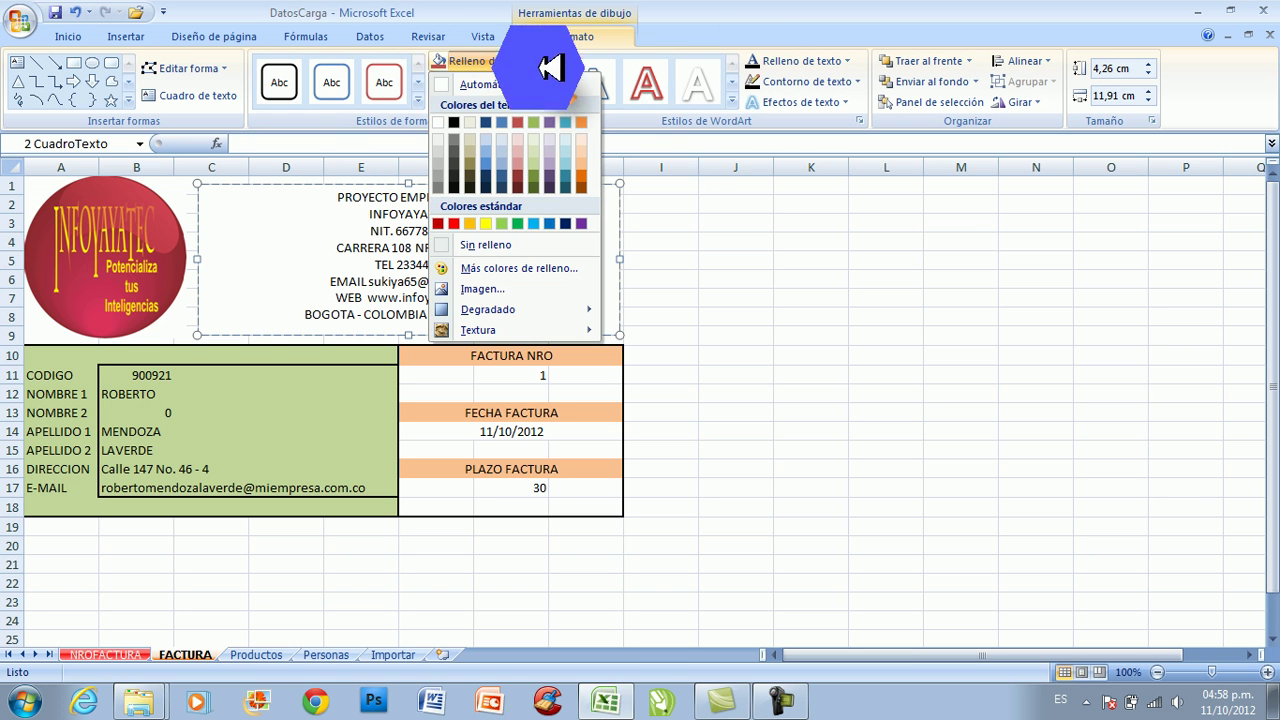
mouse_move(490, 311)
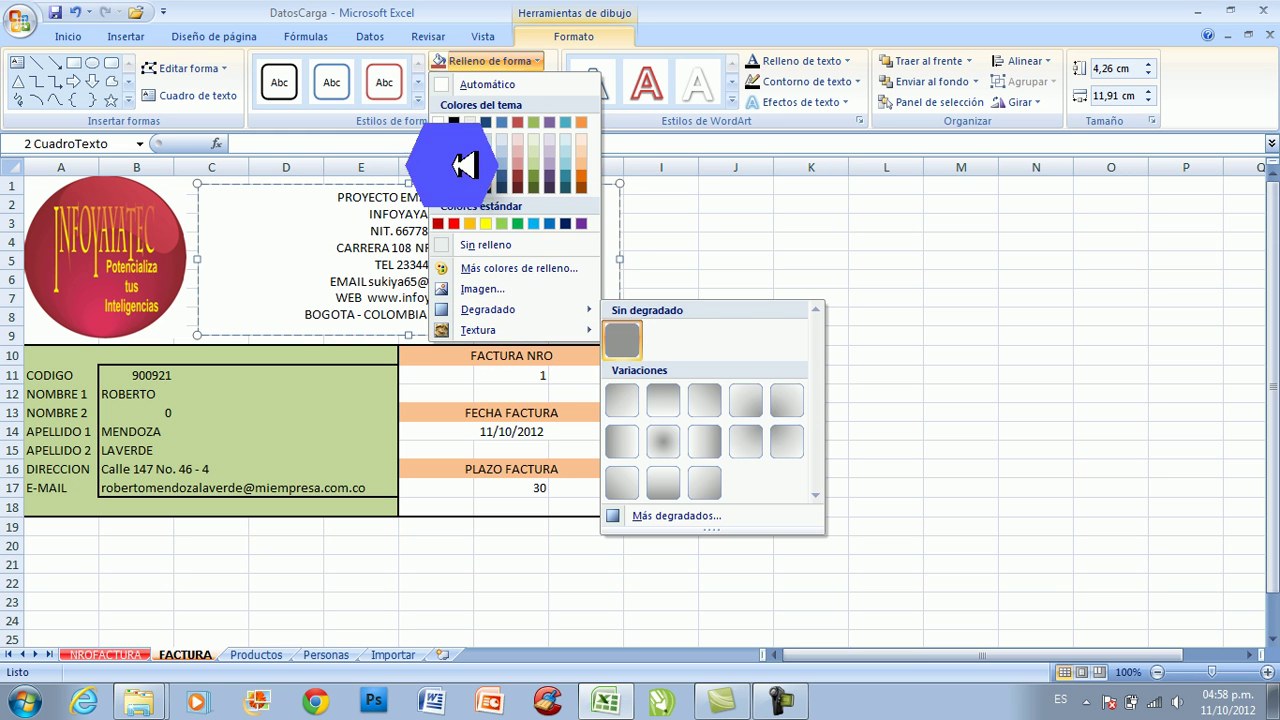
left_click(422, 103)
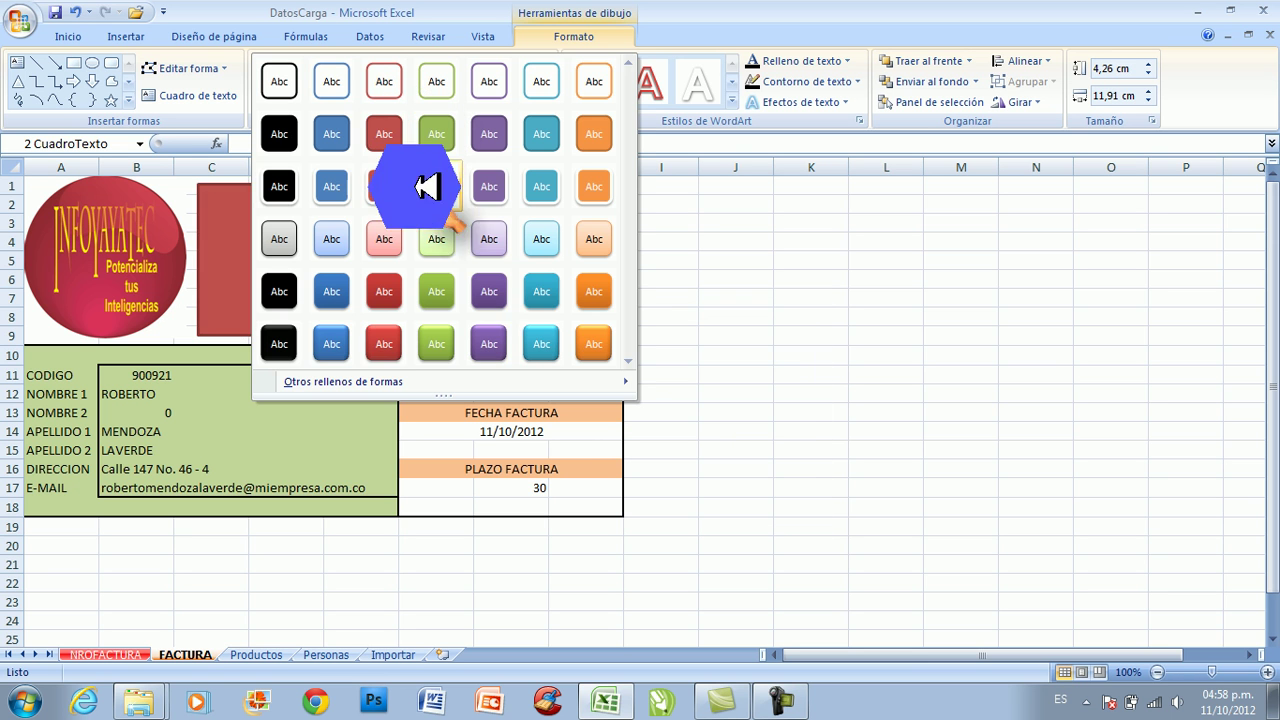
left_click(543, 297)
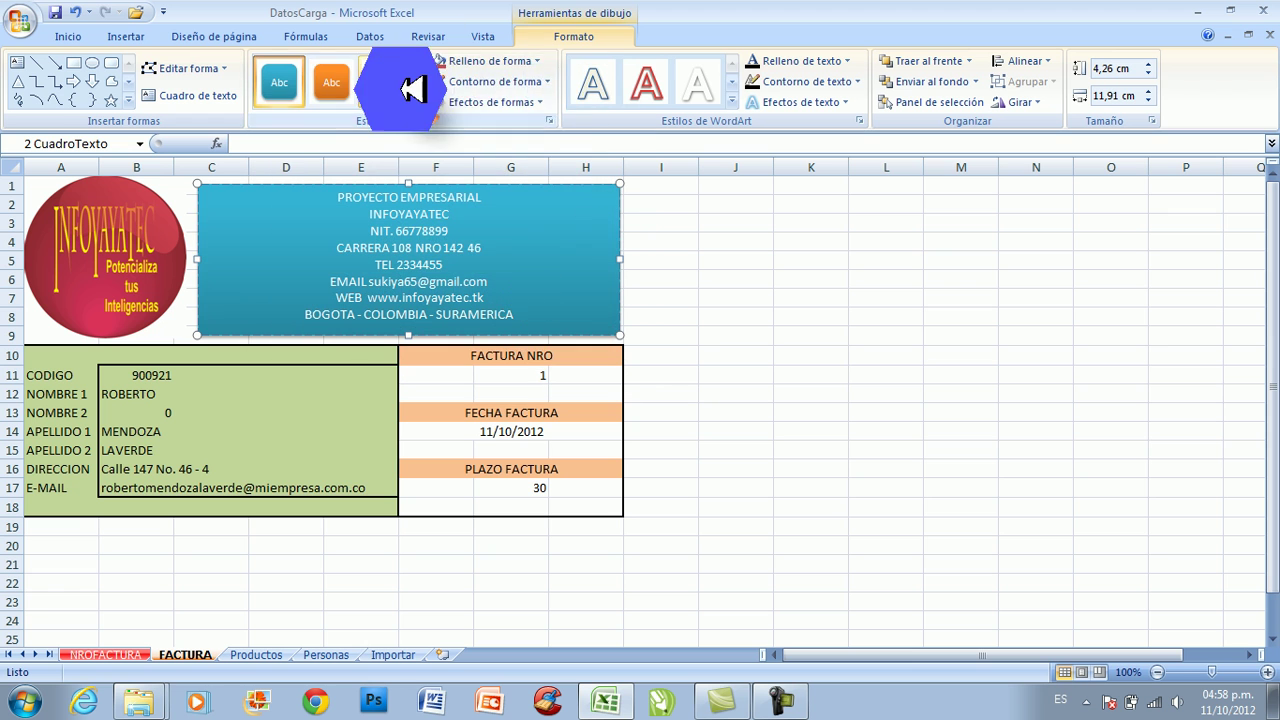
- Give the text box's teal fill a gradient variation from Relleno de forma
left_click(545, 61)
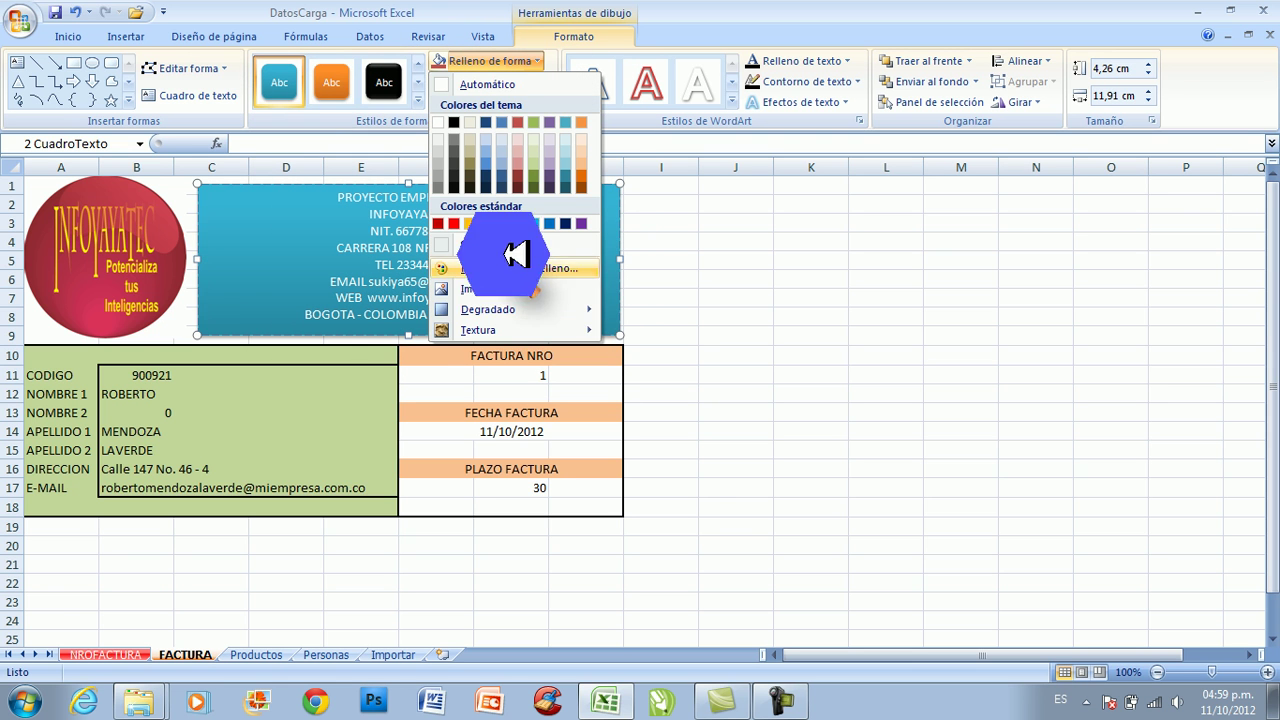
mouse_move(497, 309)
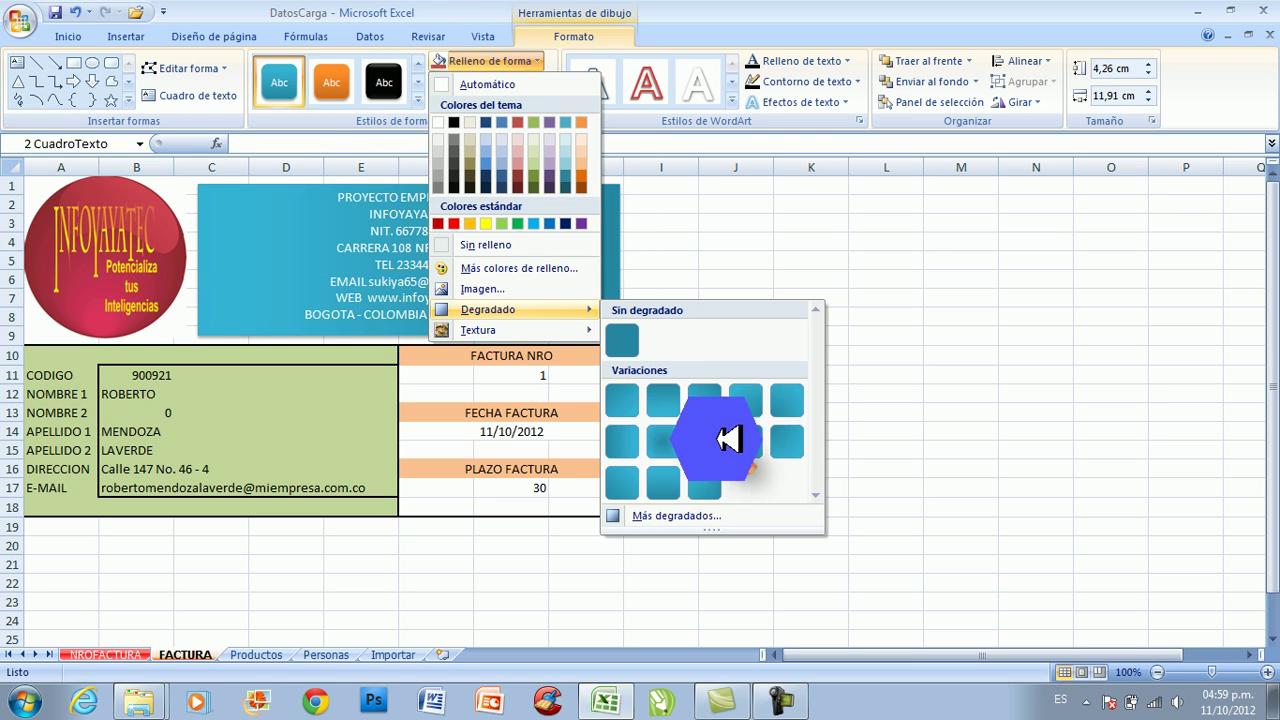
left_click(665, 444)
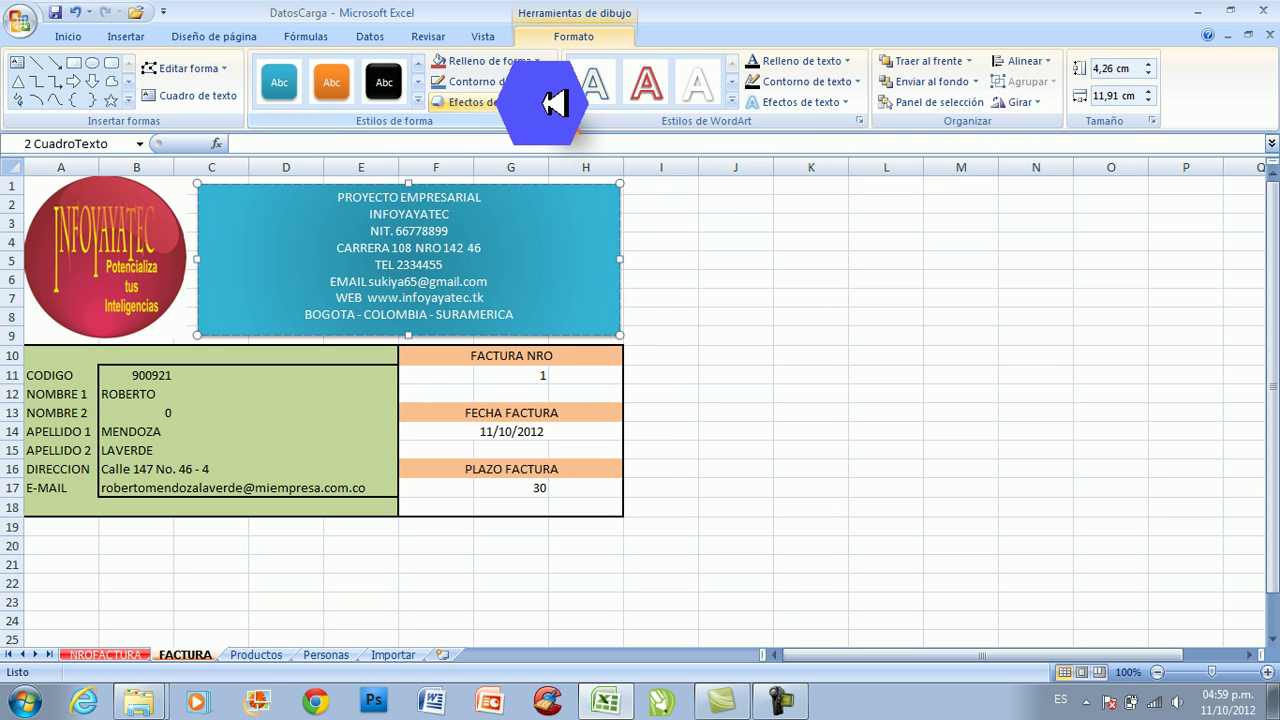
- Add a raised 3D preset from Efectos de forma to the text box, then deselect it
left_click(548, 102)
mouse_move(527, 126)
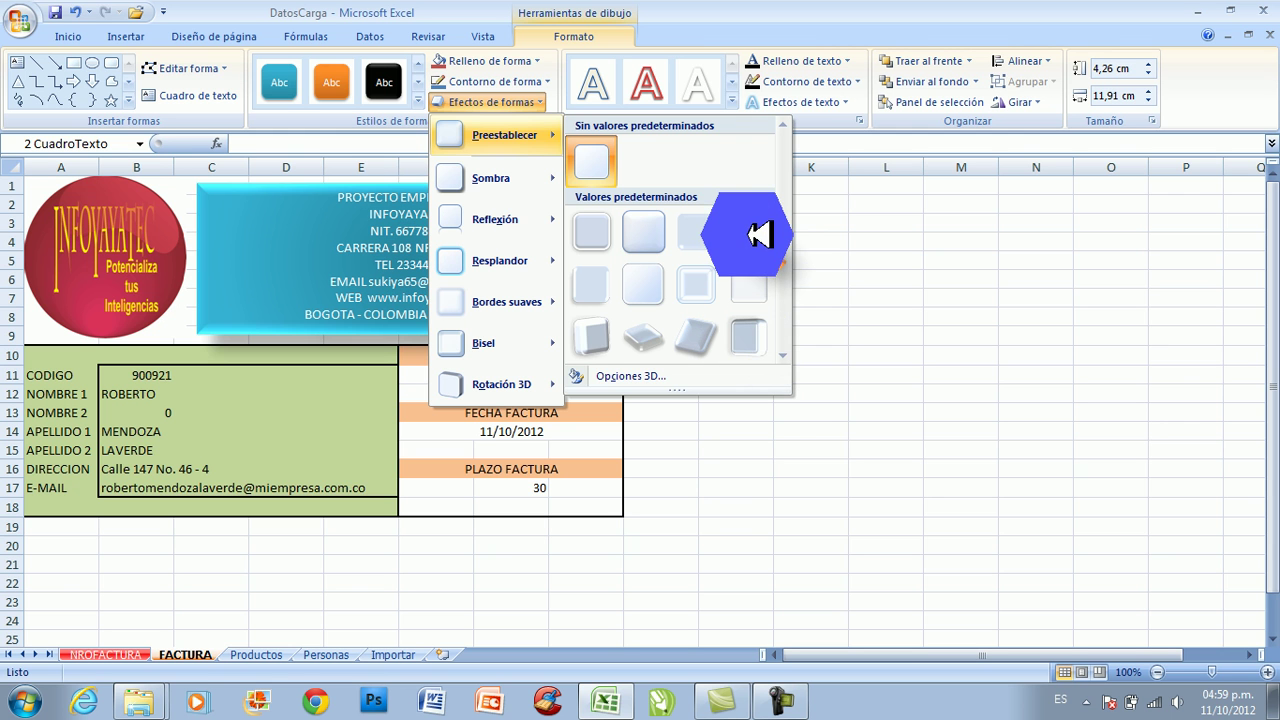
left_click(757, 234)
left_click(662, 312)
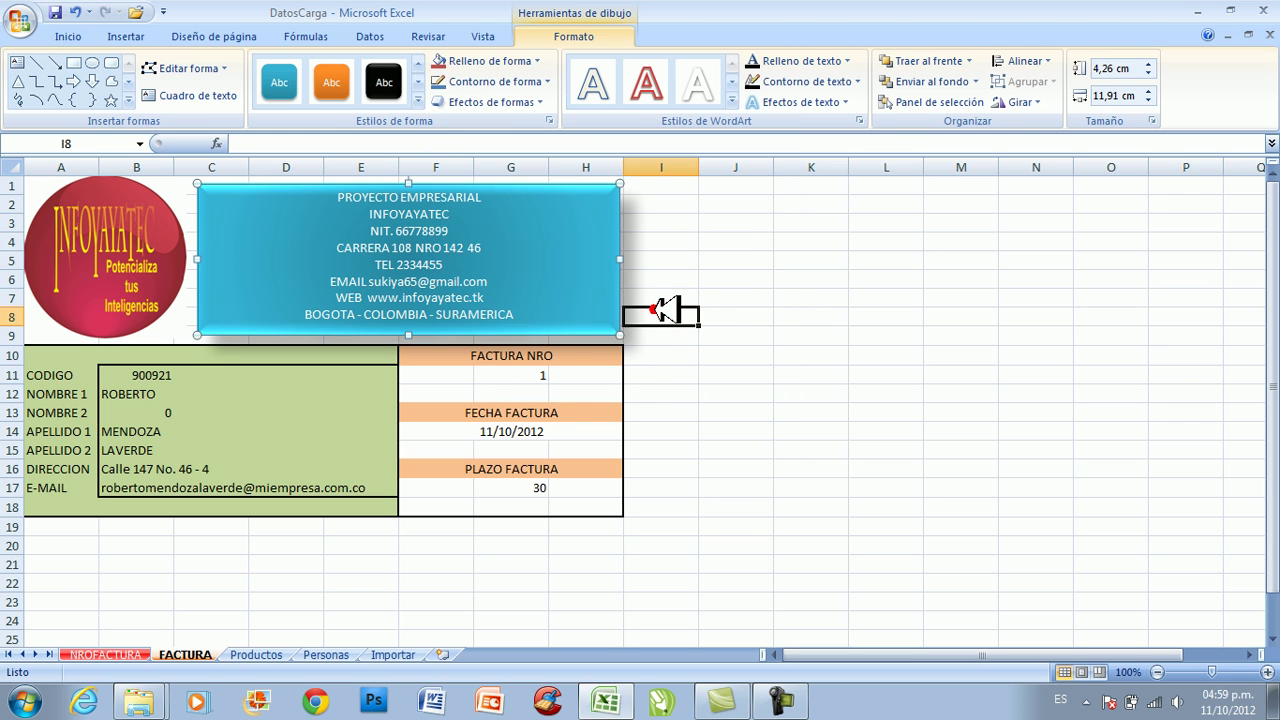